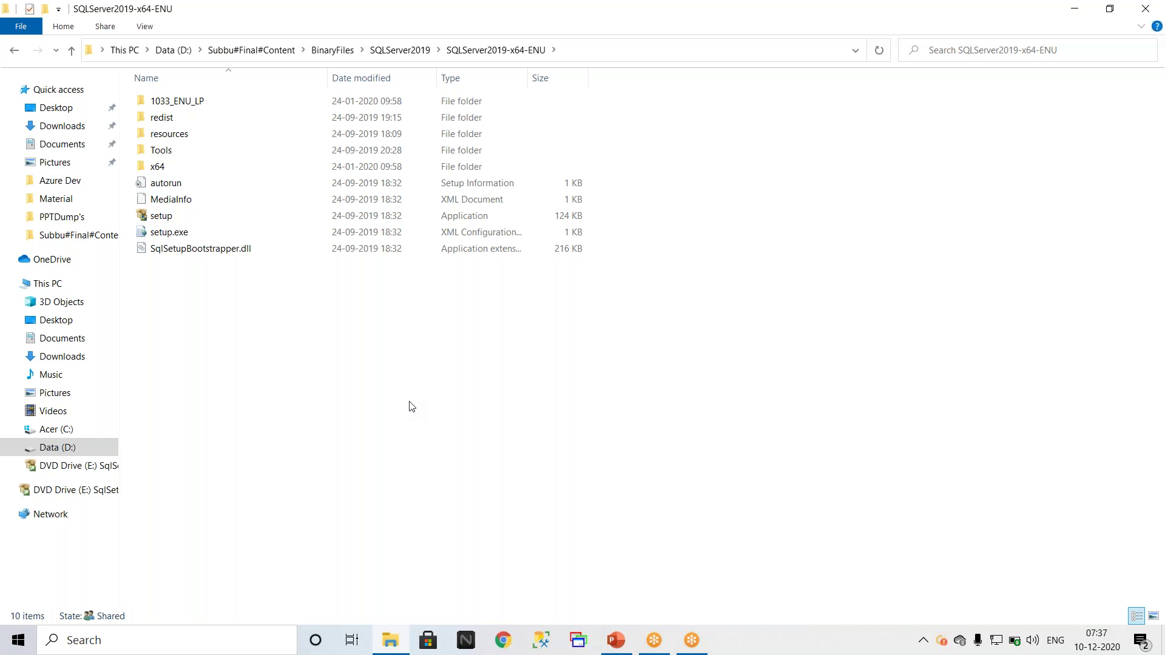
Step: Bring up the Run dialog with Win+R
{"action": "key", "text": "super+r"}
Step: Recall the 'mstsc -v 13.67.51.178' command, trim it to just mstsc, and run it
{"action": "key", "text": "Down"}
{"action": "key", "text": "Up"}
{"action": "key", "text": "Down"}
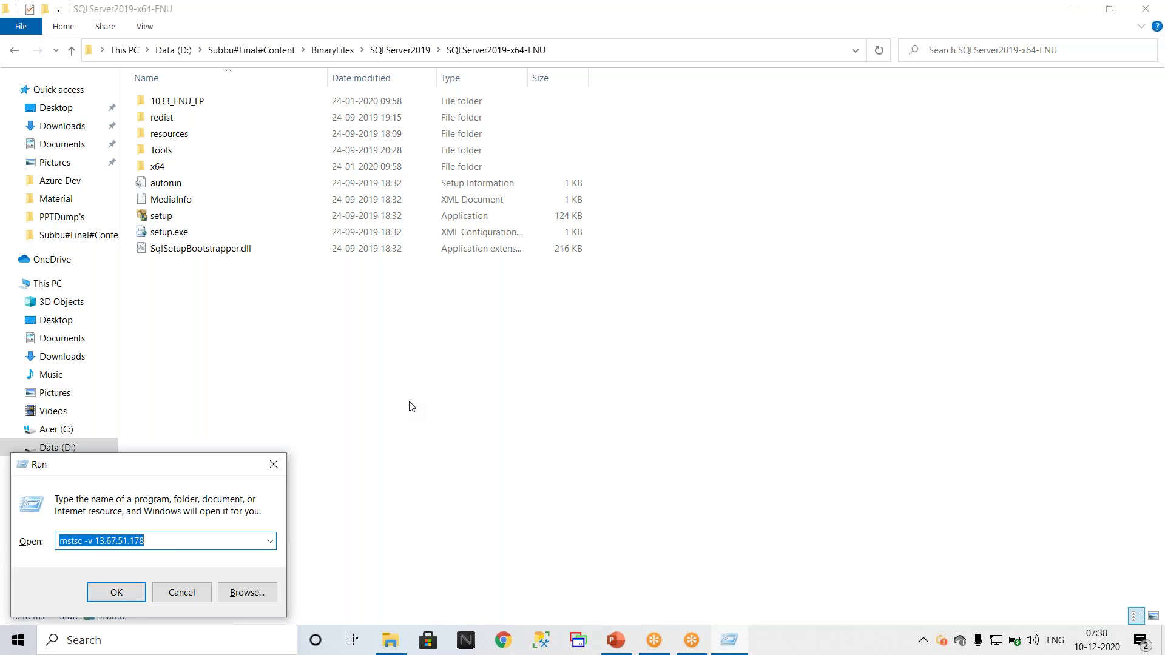
{"action": "left_click_drag", "start_coordinate": [163, 539], "coordinate": [83, 546]}
{"action": "key", "text": "BackSpace"}
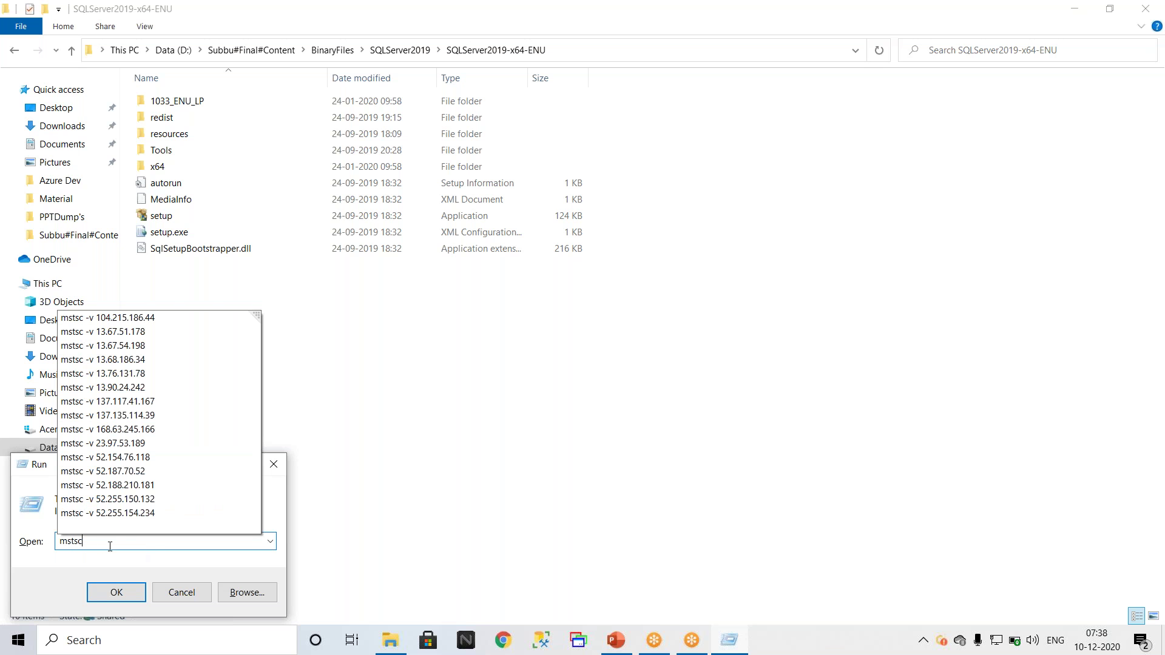
{"action": "key", "text": "Return"}
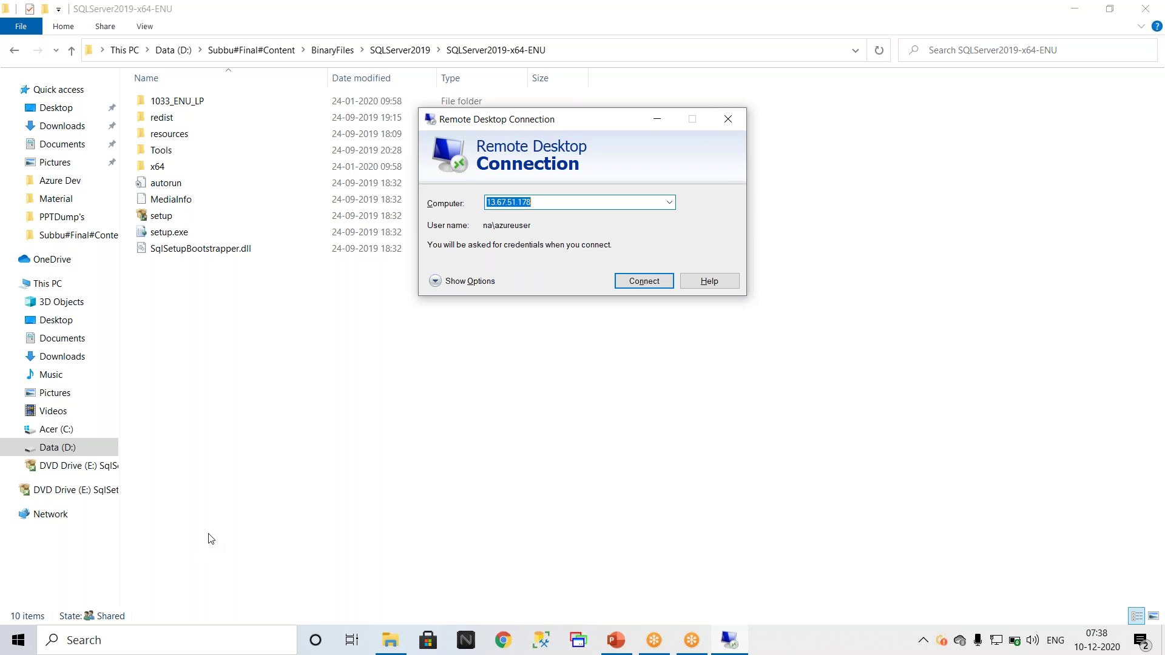
Step: Enter the command 'mstsc -v 13.67.51.178' in the Run dialog
{"action": "key", "text": "super+r"}
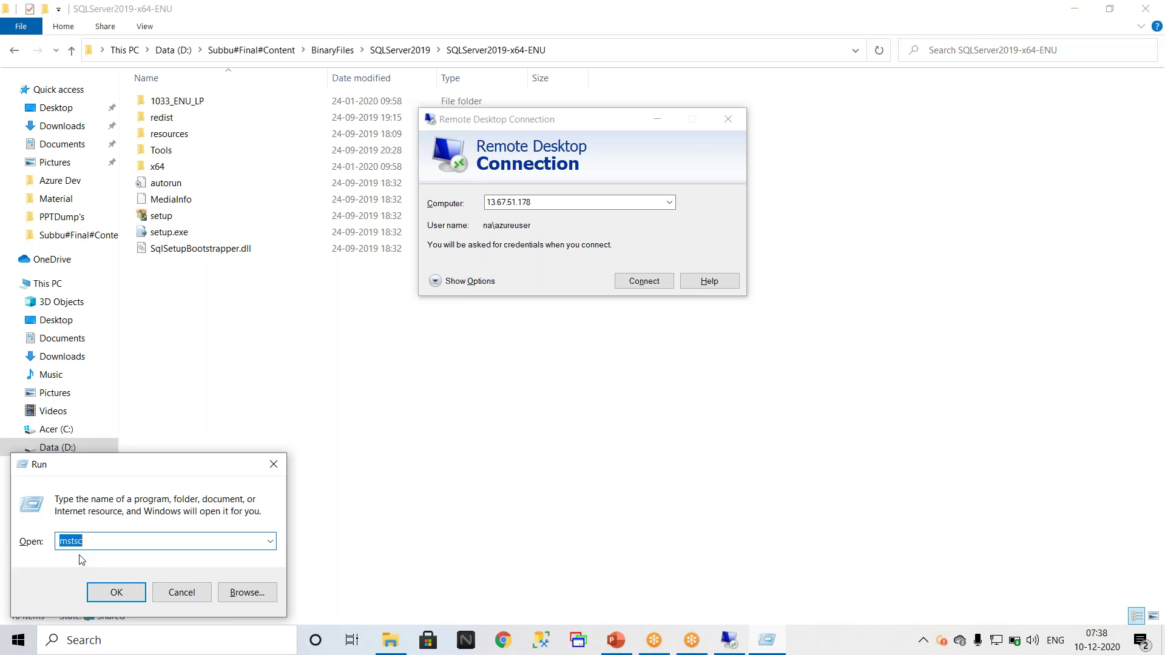
{"action": "left_click", "coordinate": [125, 546]}
{"action": "type", "text": "-v 13.67.51.178"}
{"action": "left_click_drag", "start_coordinate": [155, 543], "coordinate": [100, 543]}
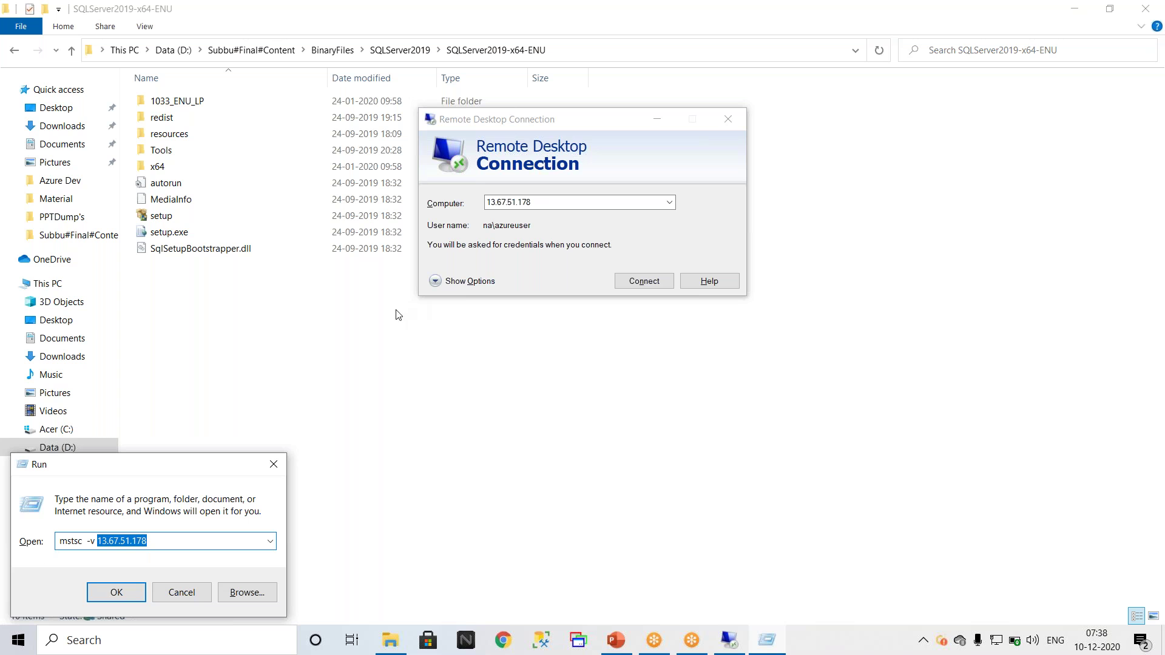
{"action": "left_click_drag", "start_coordinate": [551, 204], "coordinate": [473, 202]}
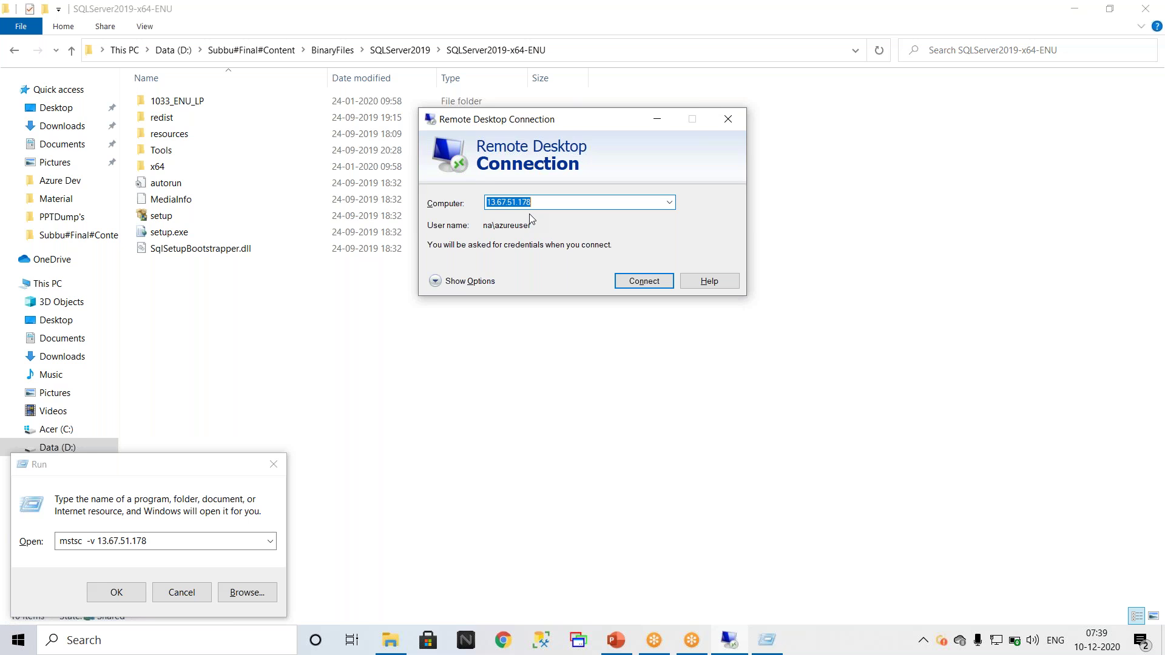
{"action": "left_click", "coordinate": [125, 540]}
Step: Run the connection attempt, dismiss the failure message and close Remote Desktop Connection
{"action": "left_click", "coordinate": [122, 599]}
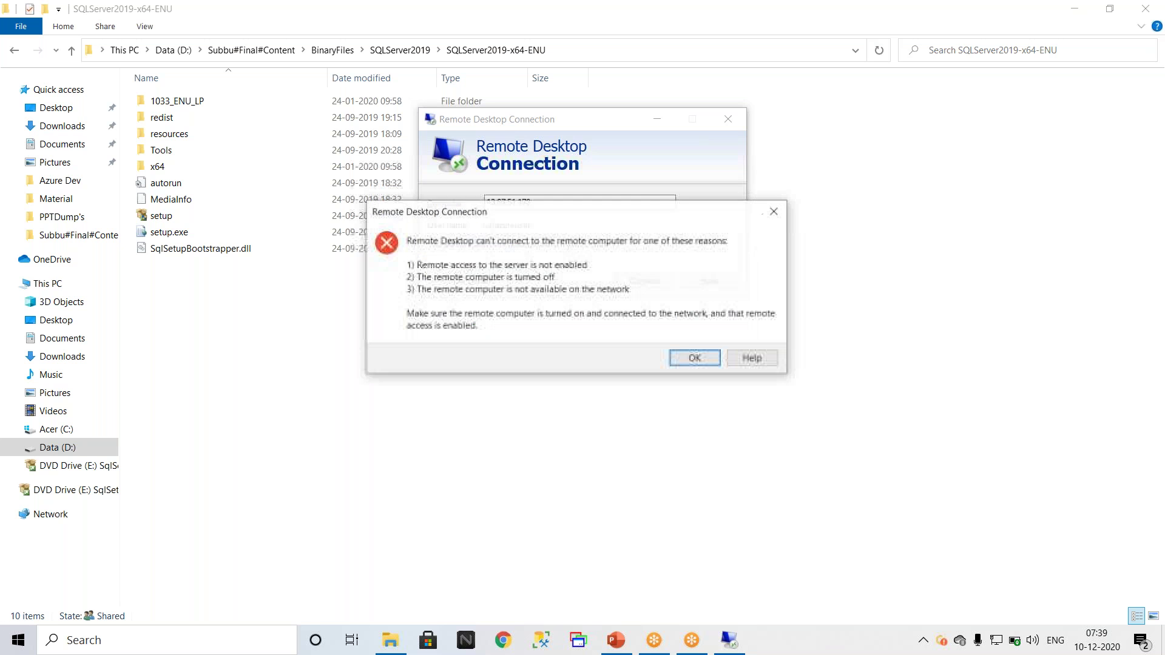
{"action": "left_click", "coordinate": [774, 211]}
{"action": "left_click", "coordinate": [728, 119]}
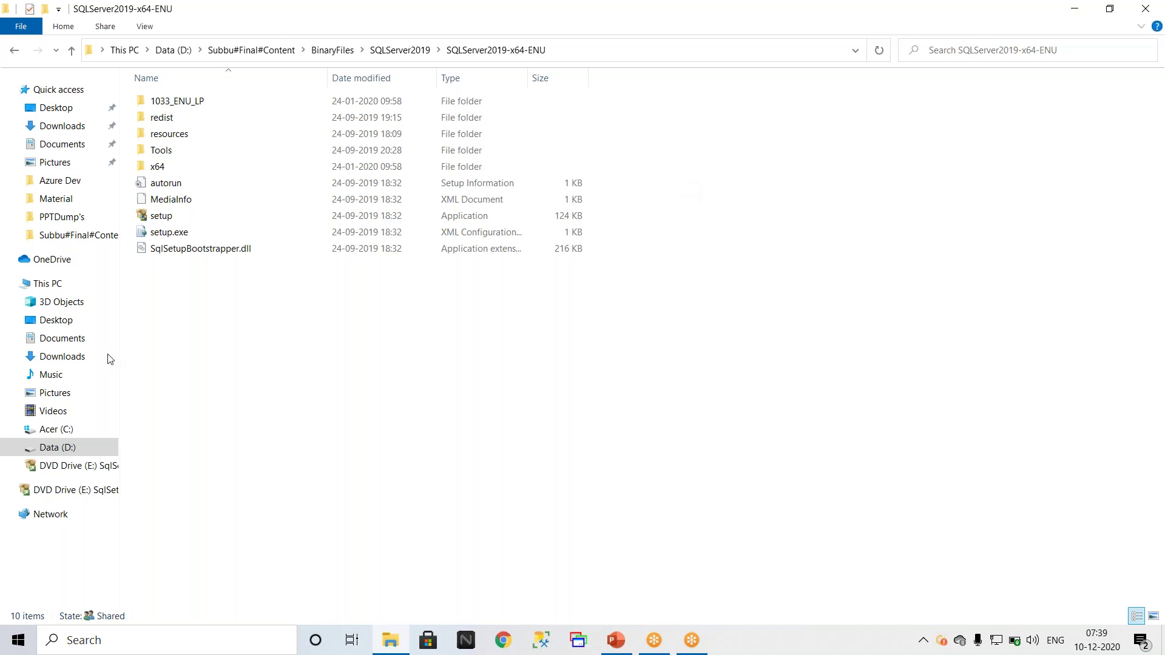
Step: Show This PC, listing Acer (C:), Data (D:) and DVD Drive (E:)
{"action": "left_click", "coordinate": [53, 285]}
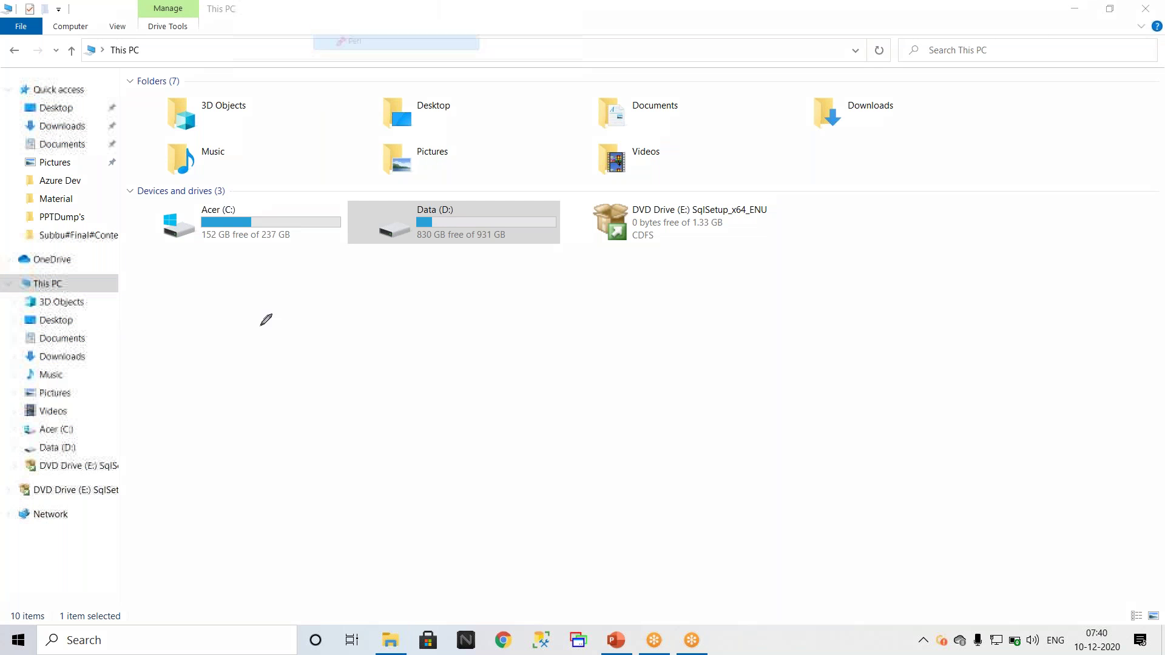
{"action": "mouse_move", "coordinate": [313, 300]}
{"action": "left_mouse_down"}
{"action": "mouse_move", "coordinate": [274, 314]}
{"action": "mouse_move", "coordinate": [331, 356]}
{"action": "mouse_move", "coordinate": [319, 333]}
{"action": "left_mouse_up"}
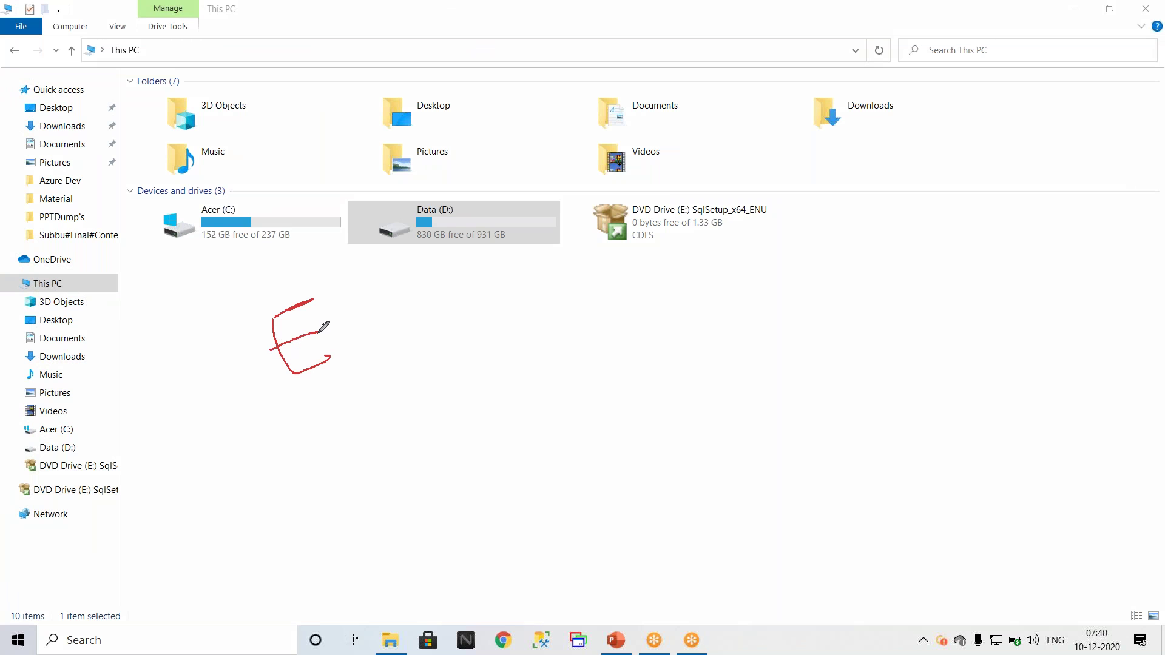
{"action": "mouse_move", "coordinate": [276, 409]}
{"action": "left_mouse_down"}
{"action": "mouse_move", "coordinate": [337, 438]}
{"action": "mouse_move", "coordinate": [329, 403]}
{"action": "left_mouse_up"}
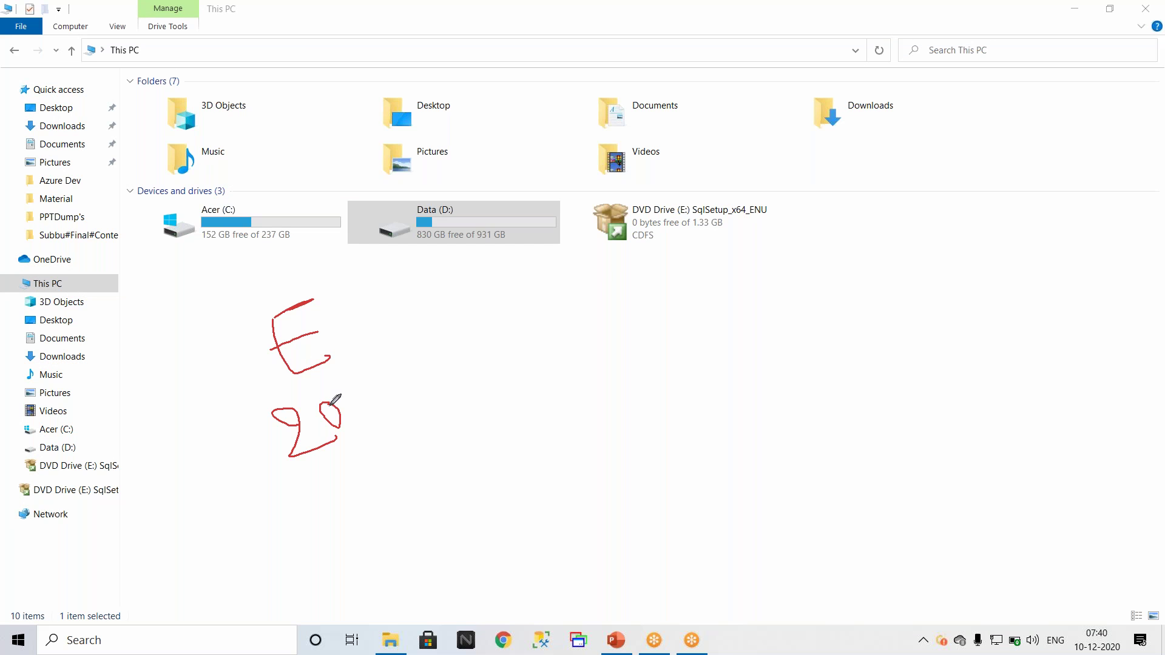
{"action": "left_click_drag", "start_coordinate": [542, 290], "coordinate": [553, 316]}
{"action": "mouse_move", "coordinate": [562, 270]}
{"action": "left_mouse_down"}
{"action": "mouse_move", "coordinate": [549, 294]}
{"action": "mouse_move", "coordinate": [570, 291]}
{"action": "mouse_move", "coordinate": [613, 321]}
{"action": "left_mouse_up"}
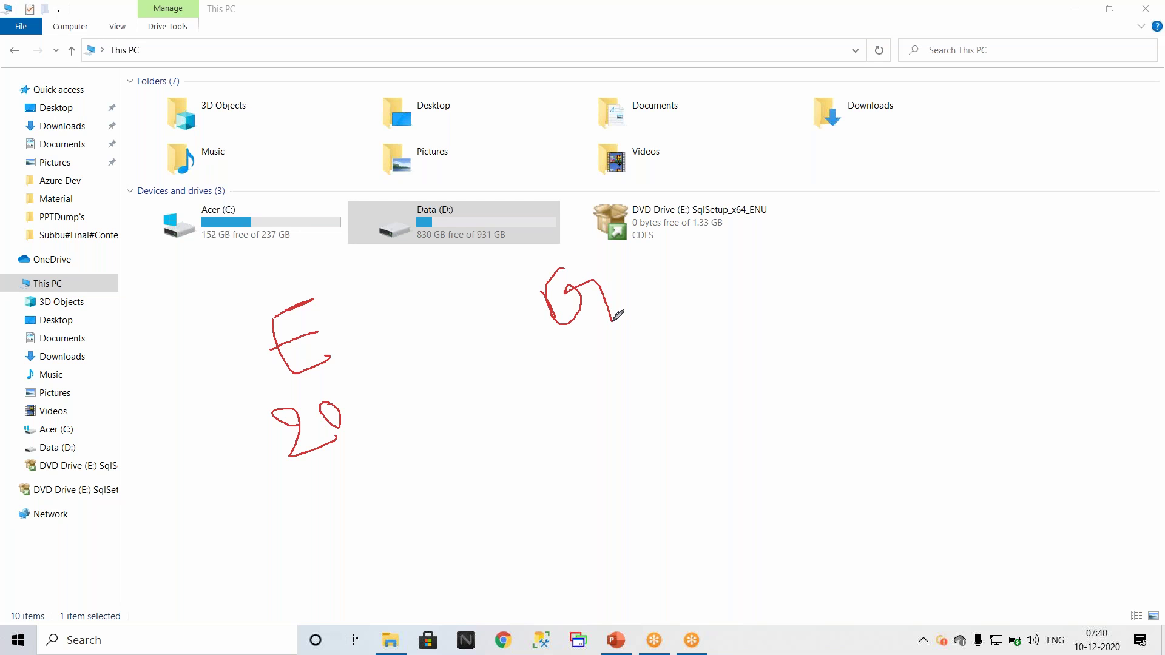
{"action": "left_click_drag", "start_coordinate": [600, 377], "coordinate": [573, 394]}
{"action": "mouse_move", "coordinate": [586, 433]}
{"action": "left_mouse_down"}
{"action": "mouse_move", "coordinate": [570, 396]}
{"action": "mouse_move", "coordinate": [614, 399]}
{"action": "left_mouse_up"}
{"action": "mouse_move", "coordinate": [852, 271]}
{"action": "left_mouse_down"}
{"action": "mouse_move", "coordinate": [876, 318]}
{"action": "mouse_move", "coordinate": [887, 258]}
{"action": "left_mouse_up"}
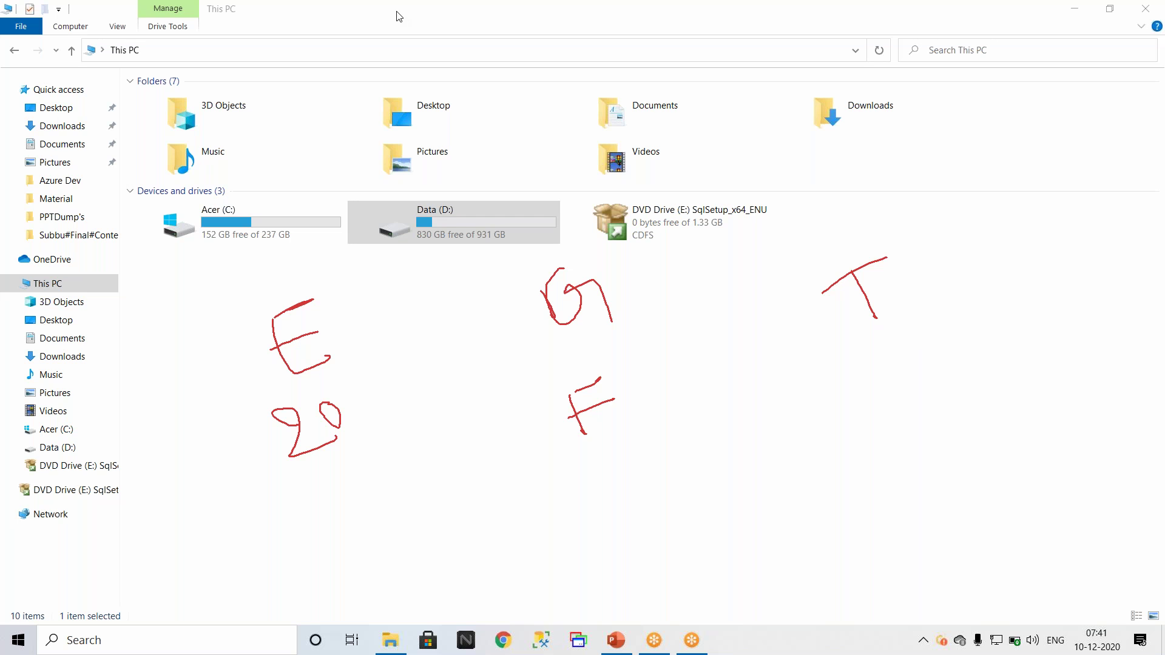
{"action": "left_click", "coordinate": [375, 114]}
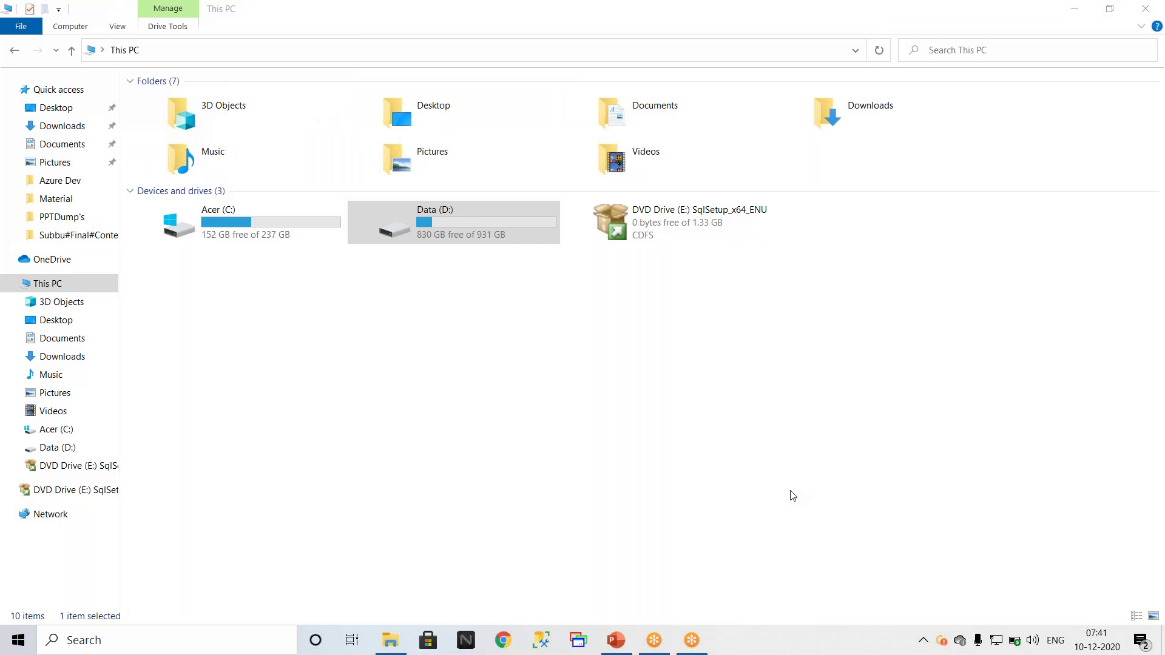
Step: Open \\LAPTOP-PIGVN647 from the Run dialog's suggestions to show its BackupLog and SQLServer2019 shares
{"action": "key", "text": "super+r"}
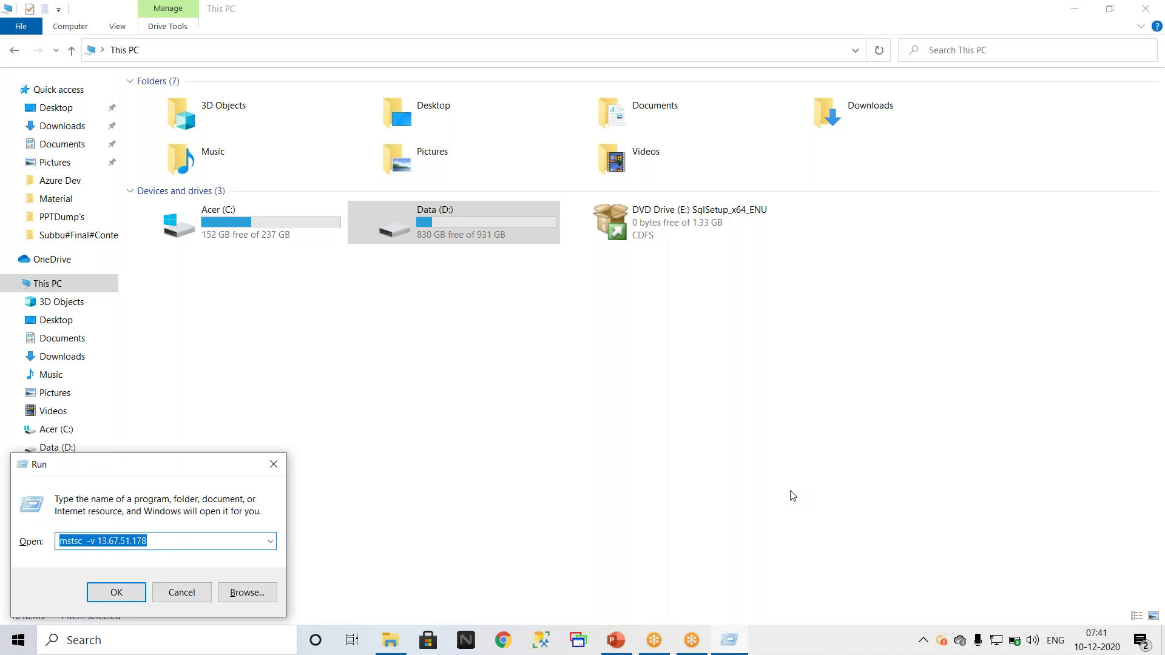
{"action": "type", "text": "\\\\"}
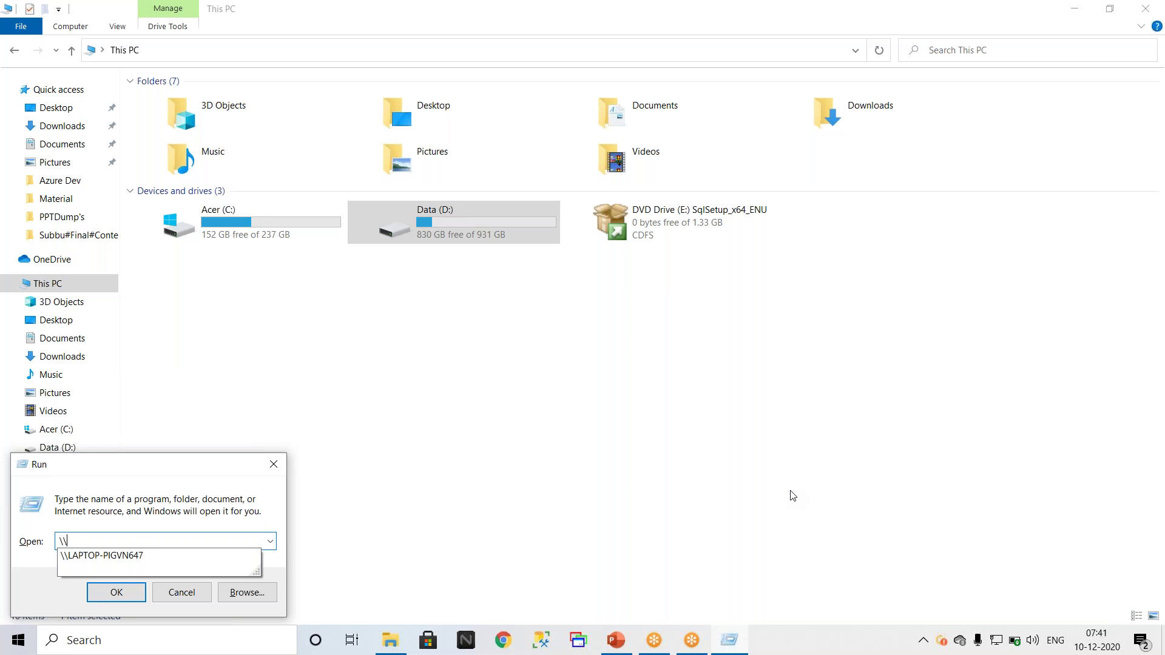
{"action": "key", "text": "Down"}
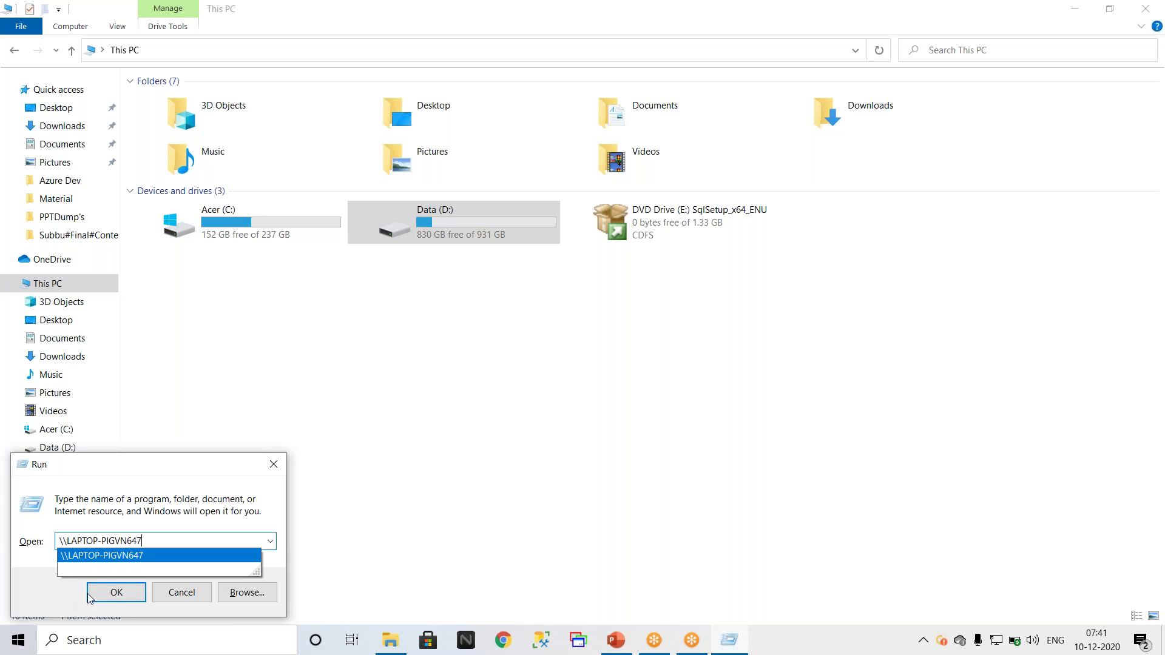
{"action": "left_click", "coordinate": [113, 592]}
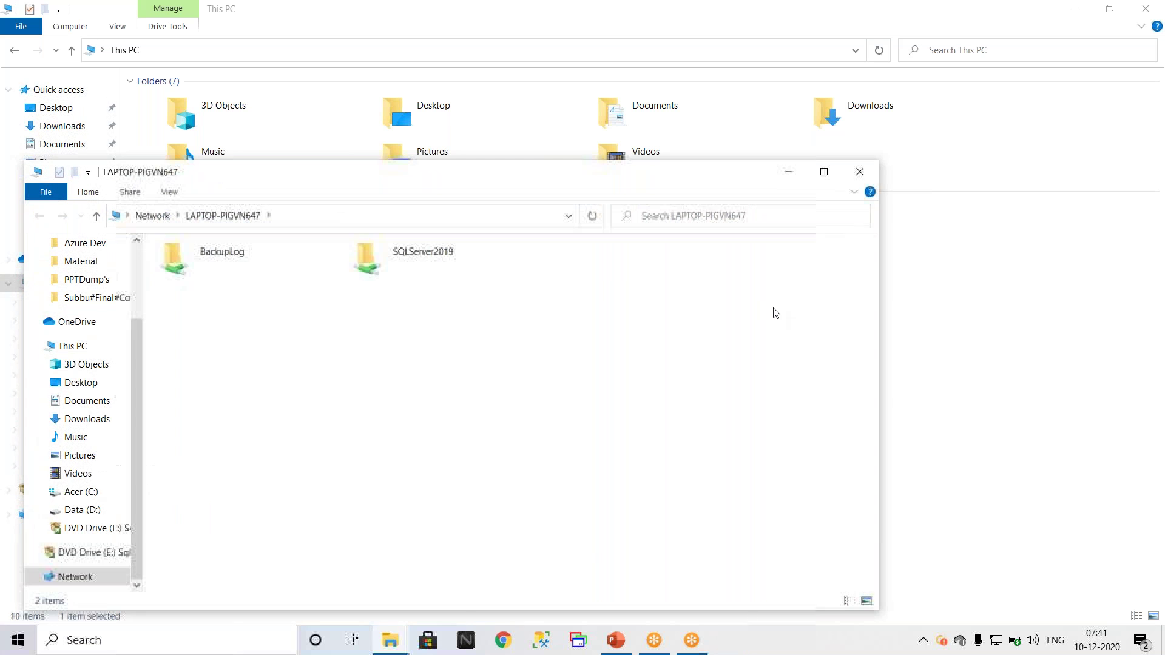
Step: Browse the shared SQLServer2019 folder to SQLServer2019-x64-ENU, then show the Data (D:) drive
{"action": "double_click", "coordinate": [439, 260]}
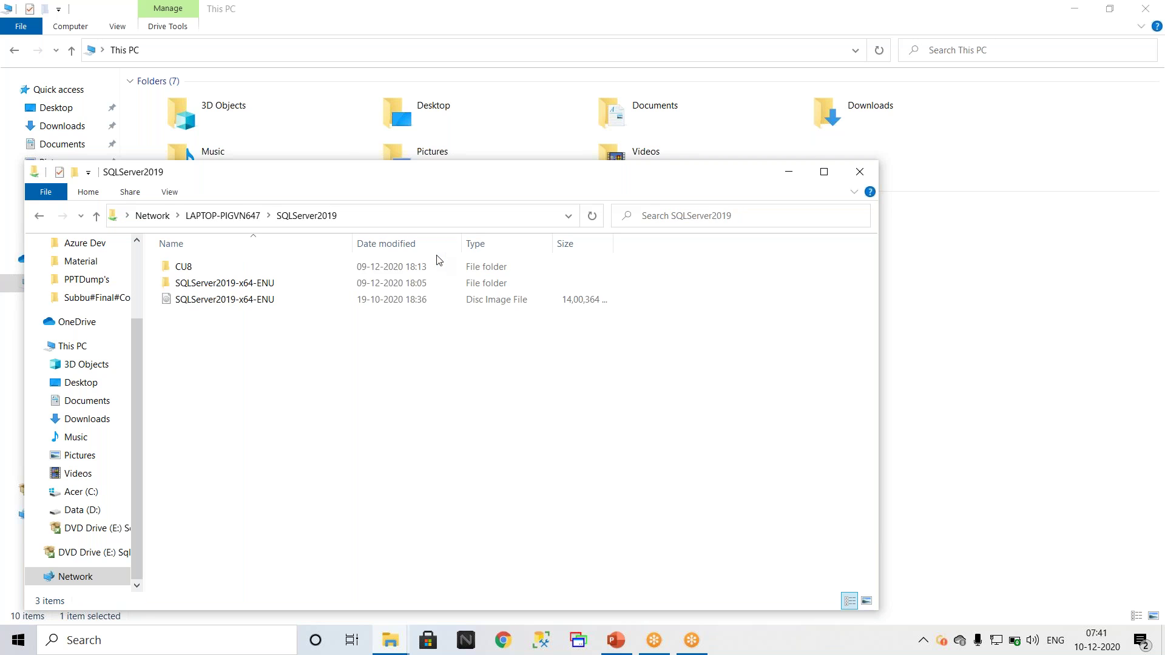
{"action": "left_click", "coordinate": [241, 284]}
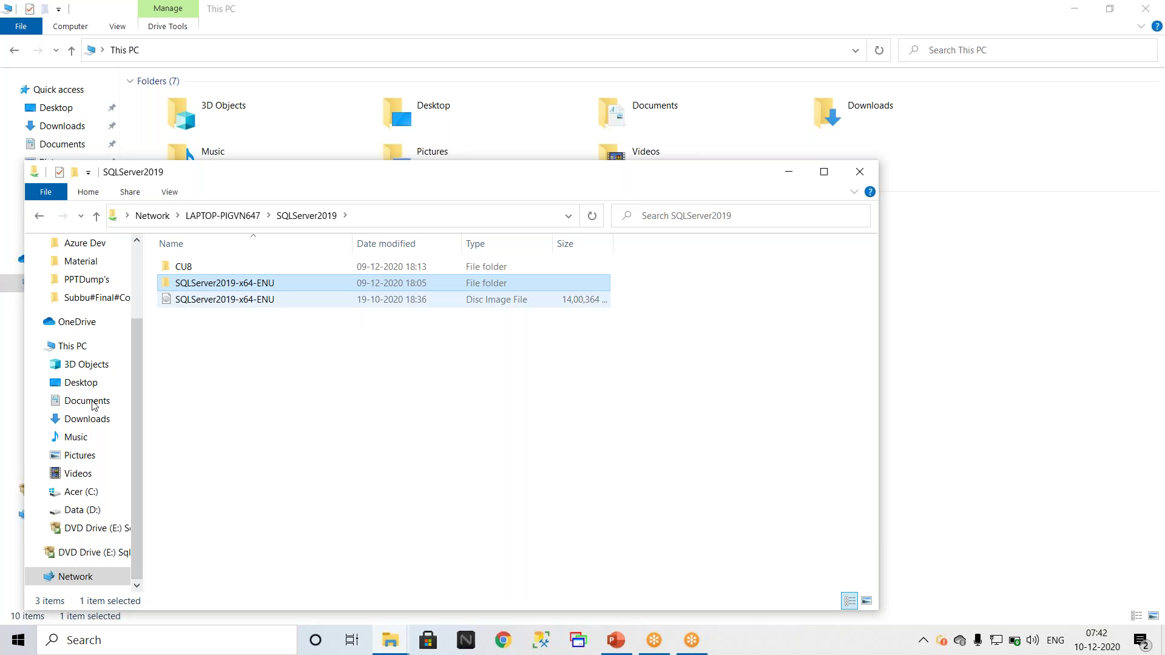
{"action": "left_click", "coordinate": [95, 512]}
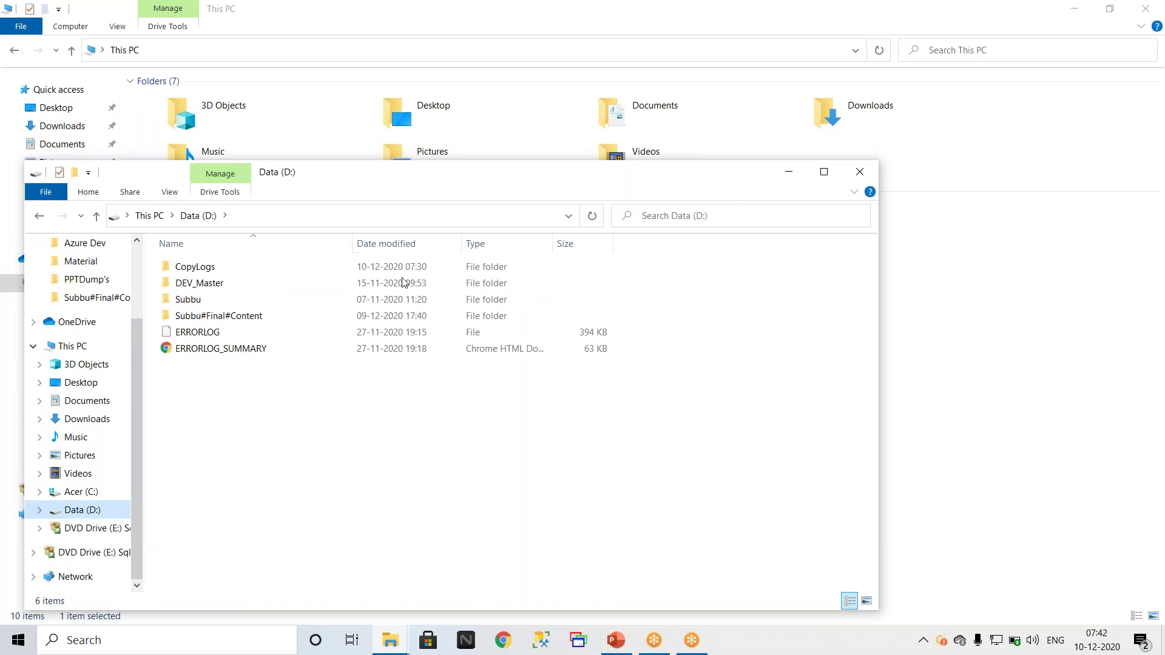
Step: Open BinaryFiles\SQLServer2019 on Data (D:), showing CU8 and SQLServer2019-x64-ENU
{"action": "double_click", "coordinate": [238, 316]}
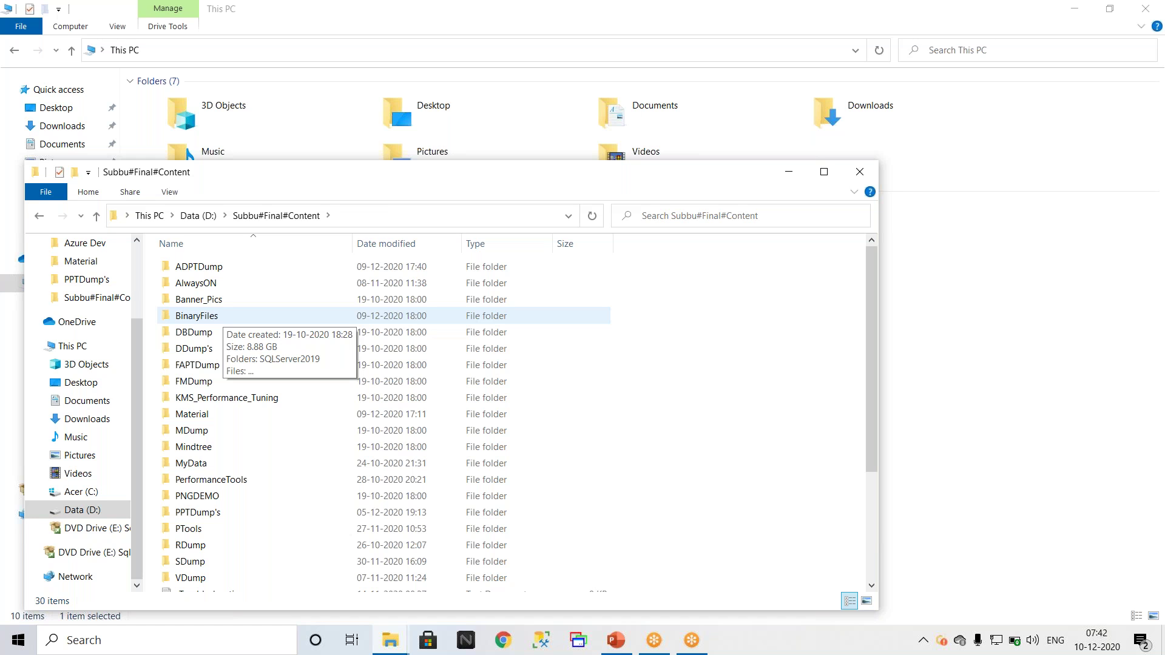
{"action": "double_click", "coordinate": [224, 317]}
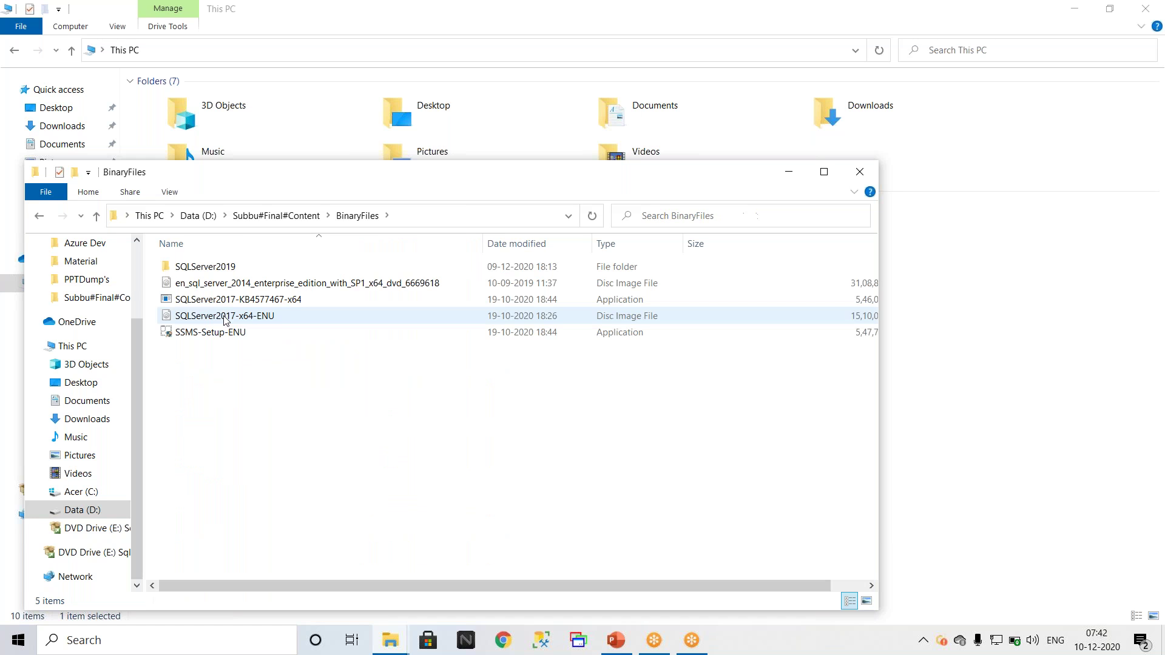
{"action": "double_click", "coordinate": [200, 267]}
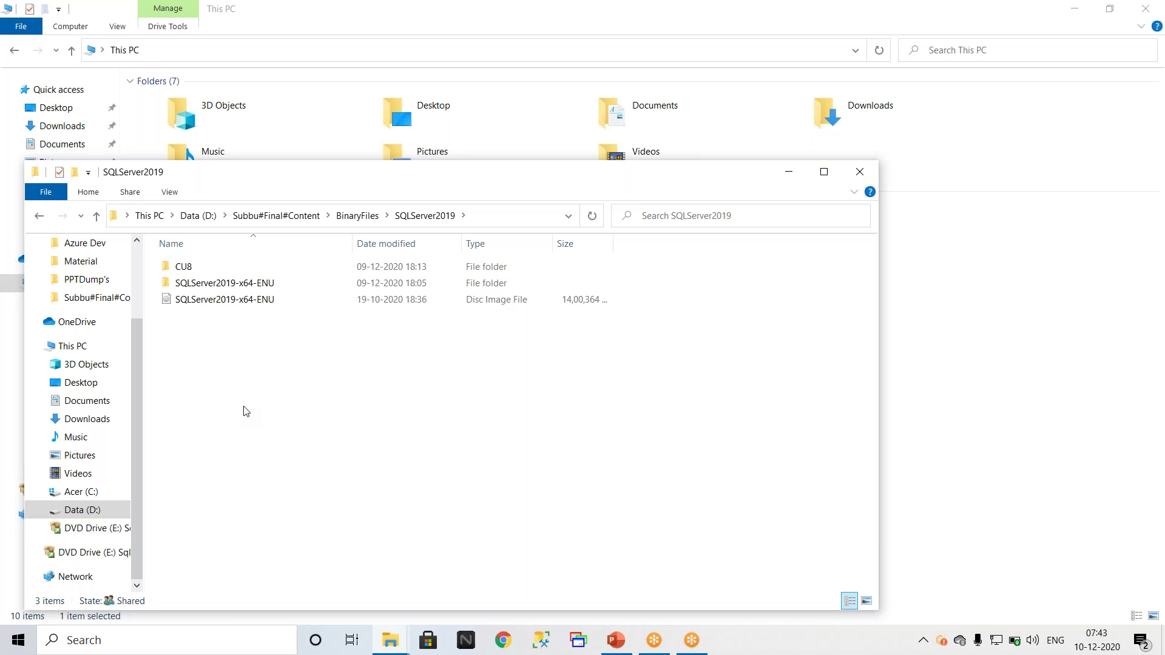
{"action": "left_click", "coordinate": [503, 641]}
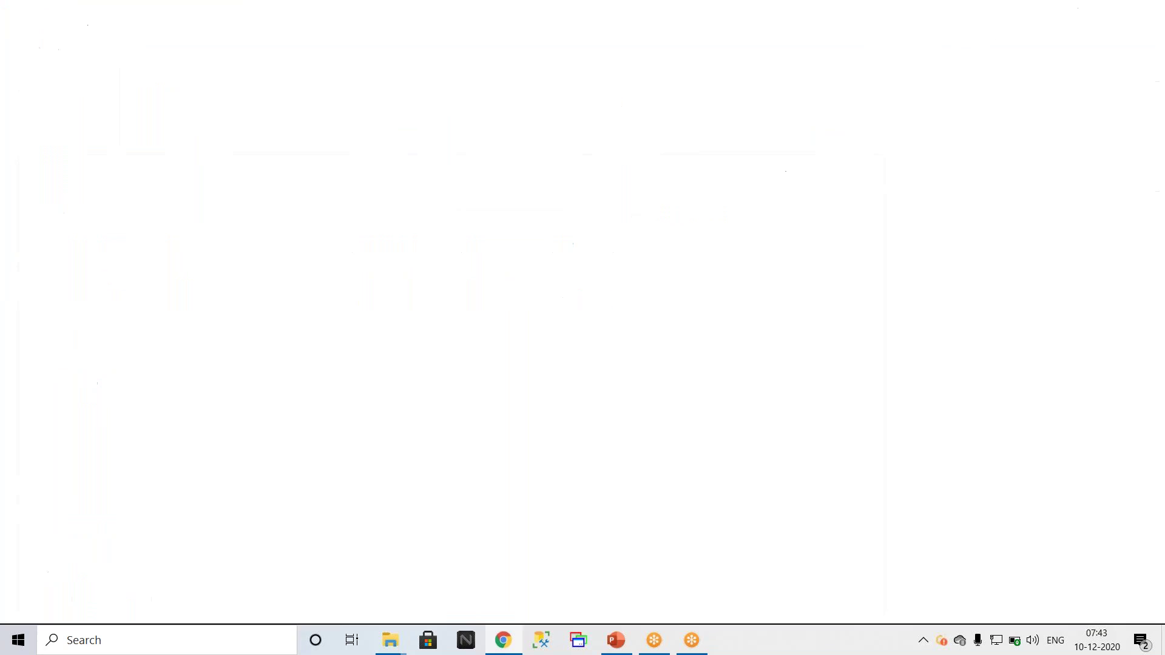
Step: Search Google for 'sql server version list' and open the Microsoft SQL Server Versions List page
{"action": "type", "text": "sq"}
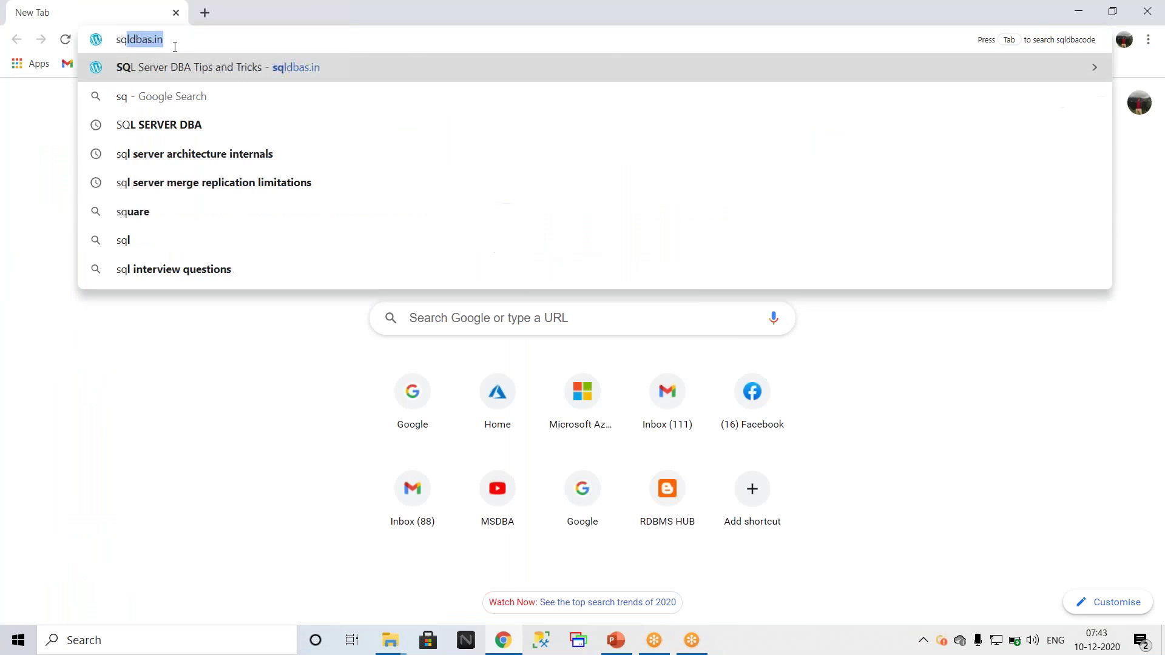
{"action": "type", "text": "l server versio"}
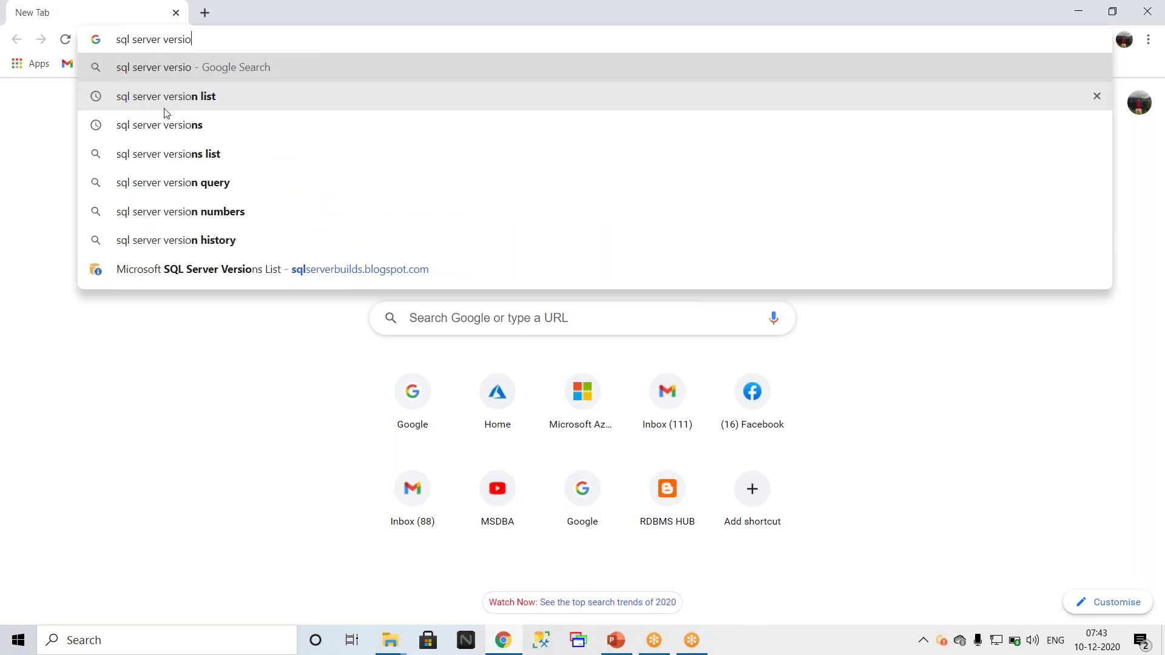
{"action": "left_click", "coordinate": [163, 100]}
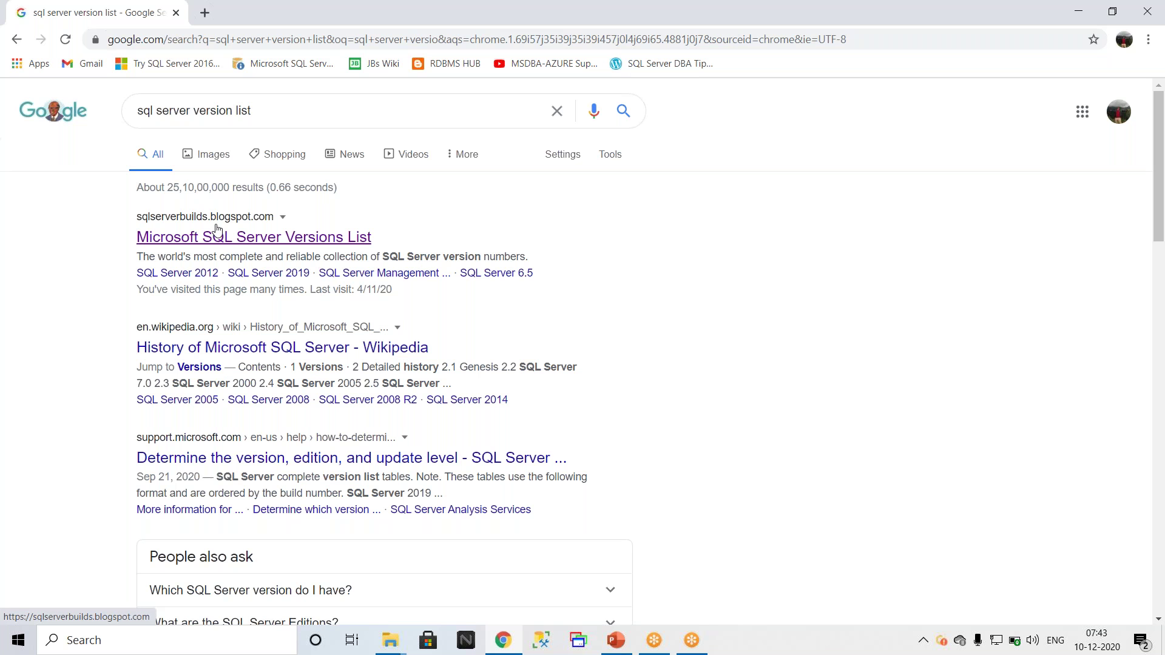
{"action": "left_click", "coordinate": [252, 244]}
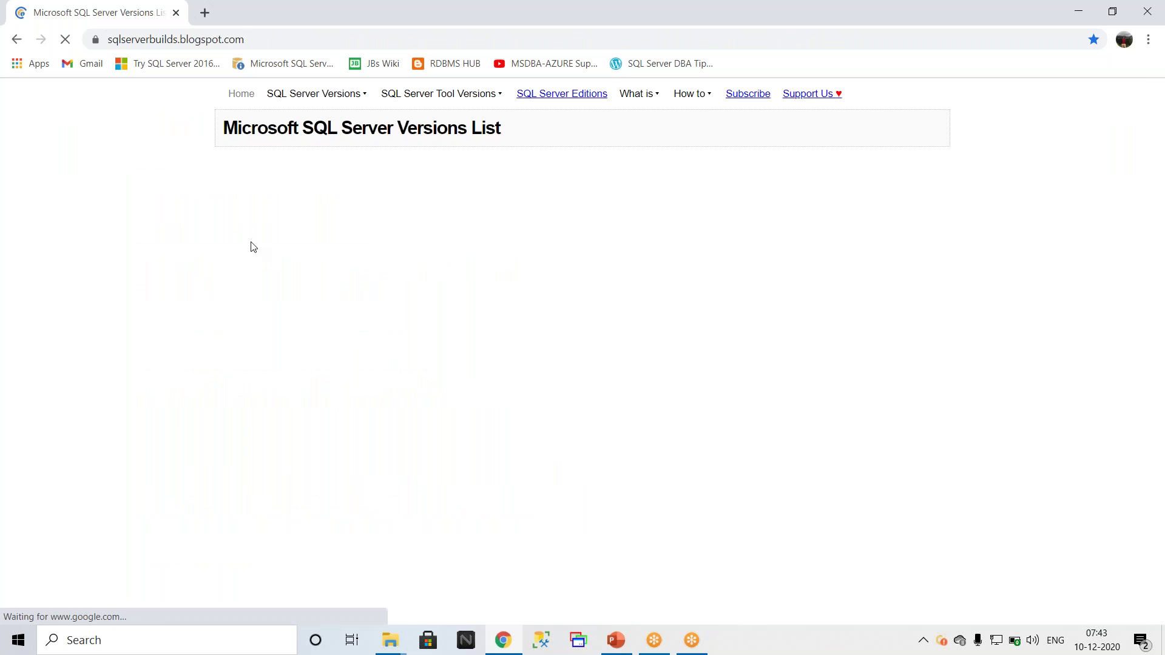
Step: Set the page zoom to 150% and scroll to the Quick summary table showing SQL Server 2019 CU8
{"action": "key", "text": "ctrl+plus"}
{"action": "key", "text": "ctrl+plus"}
{"action": "key", "text": "ctrl+plus"}
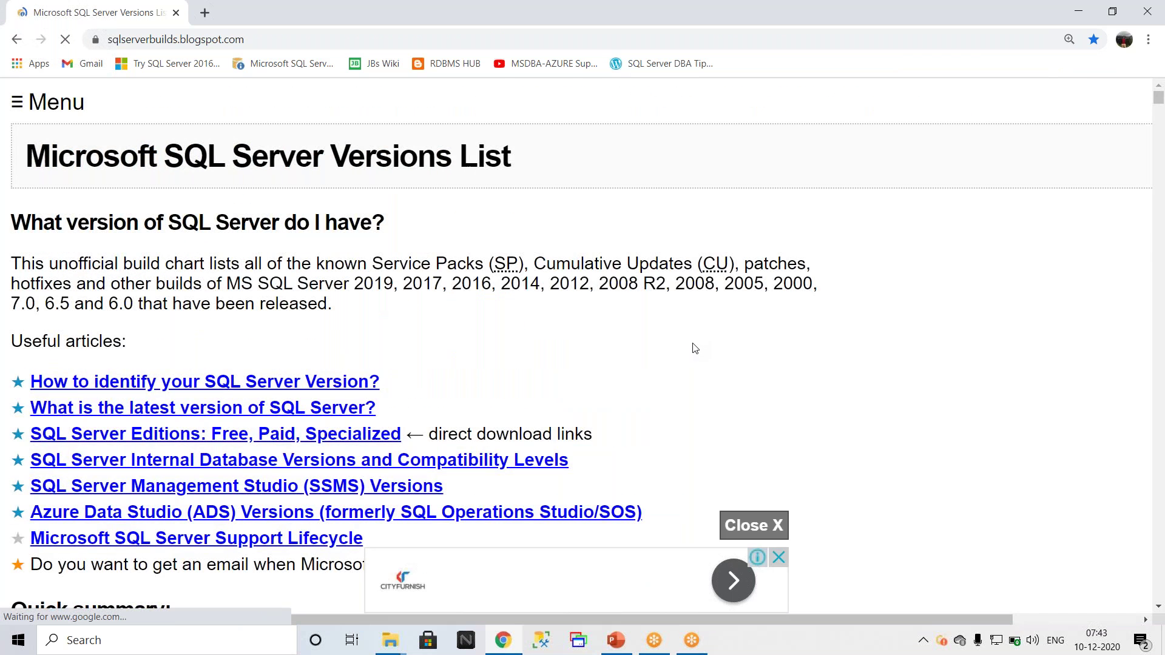
{"action": "key", "text": "ctrl+plus"}
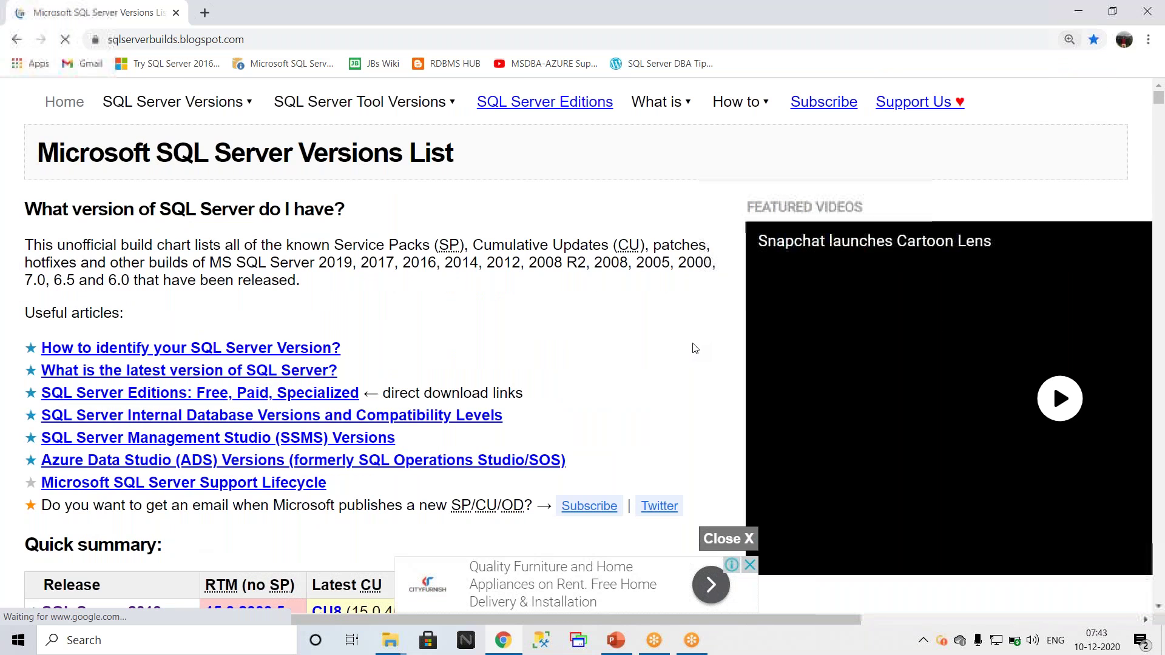
{"action": "scroll", "coordinate": [598, 356], "scroll_direction": "down", "scroll_amount": 5}
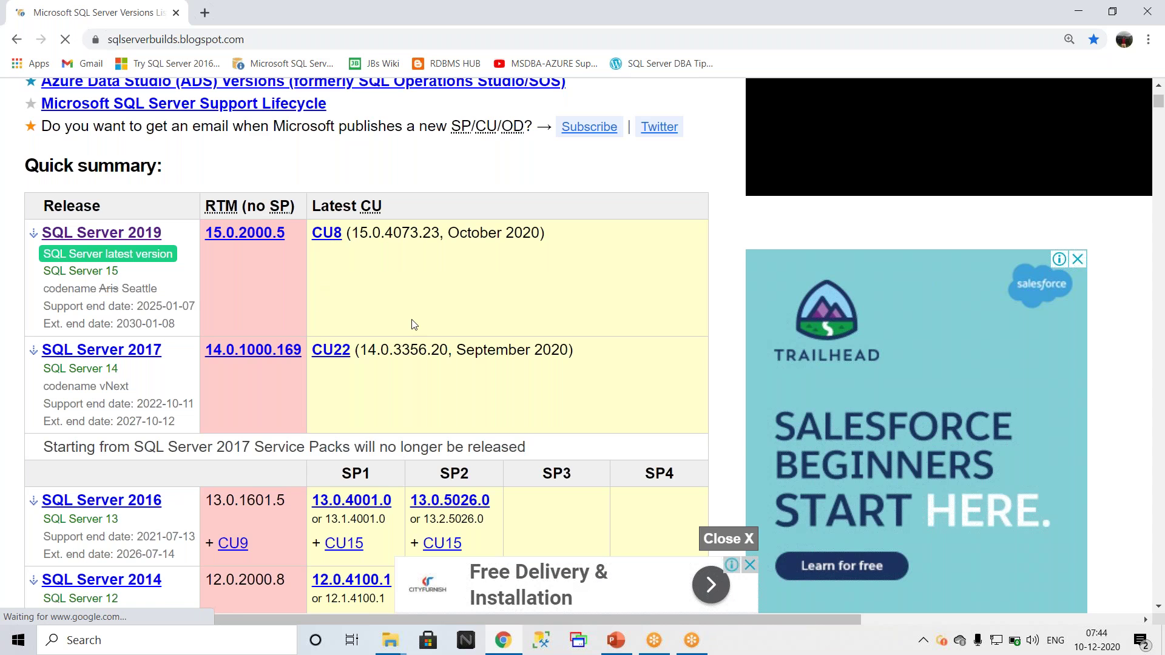
{"action": "scroll", "coordinate": [415, 325], "scroll_direction": "down", "scroll_amount": 2}
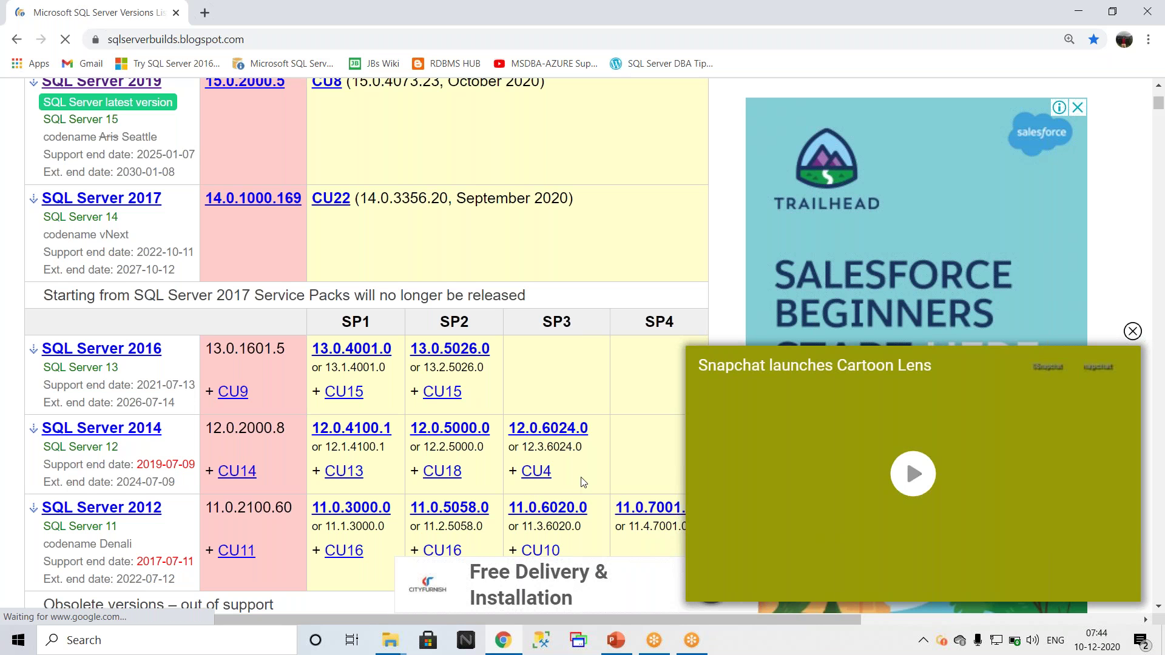
{"action": "scroll", "coordinate": [583, 482], "scroll_direction": "down", "scroll_amount": 1}
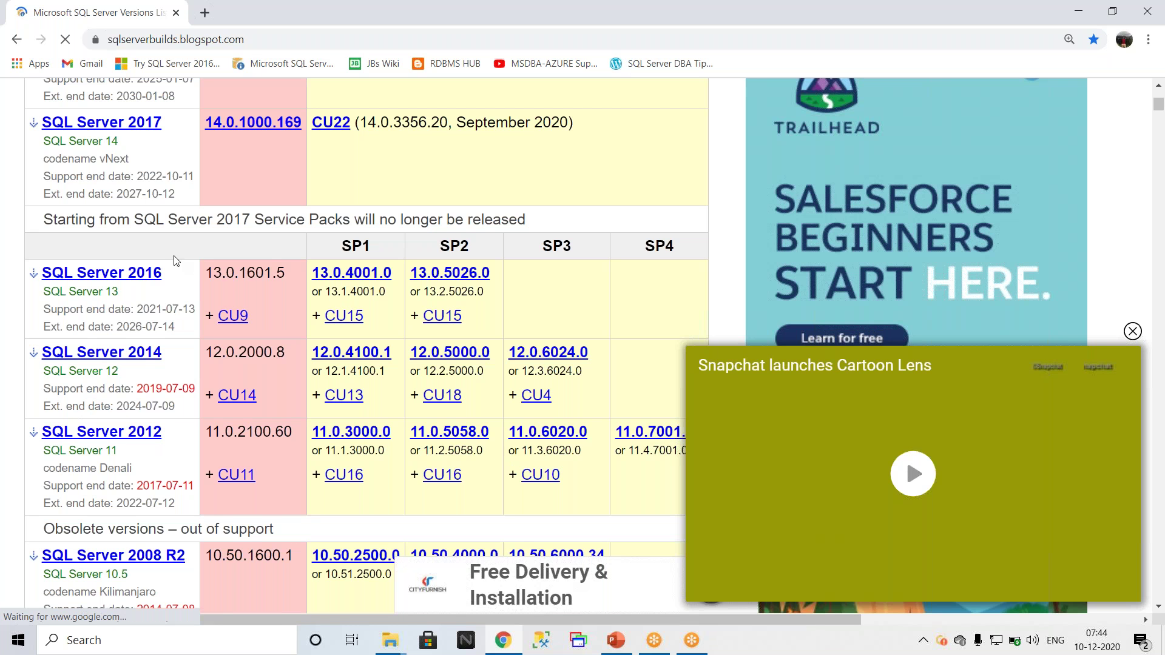
{"action": "scroll", "coordinate": [178, 321], "scroll_direction": "up", "scroll_amount": 3}
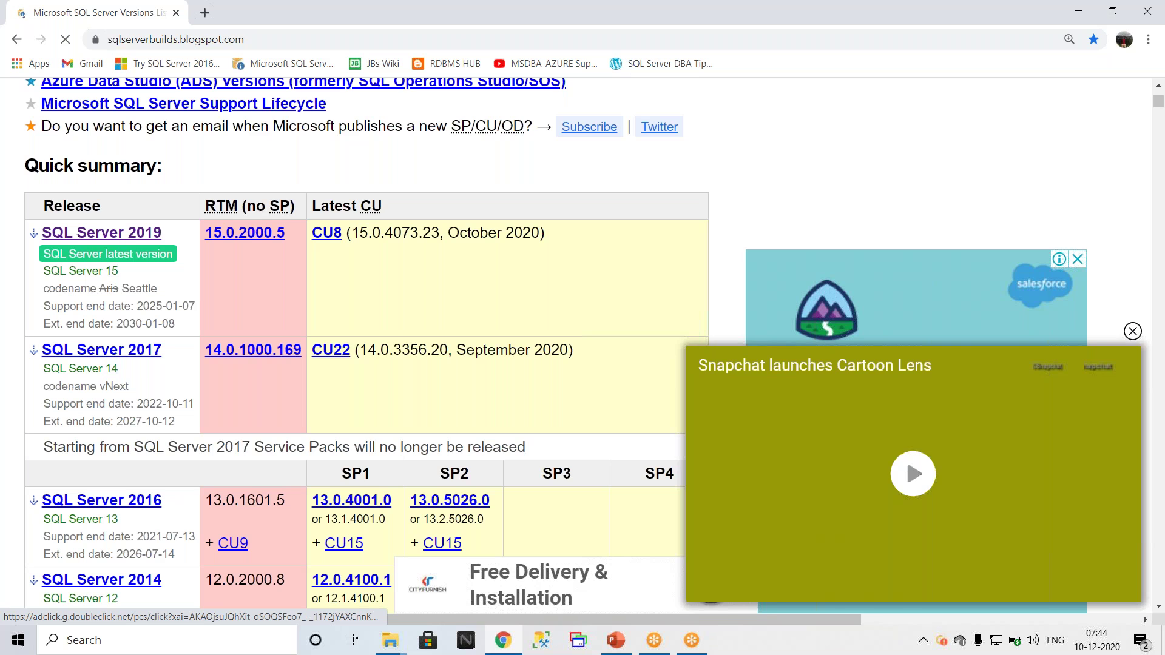
{"action": "mouse_move", "coordinate": [607, 642]}
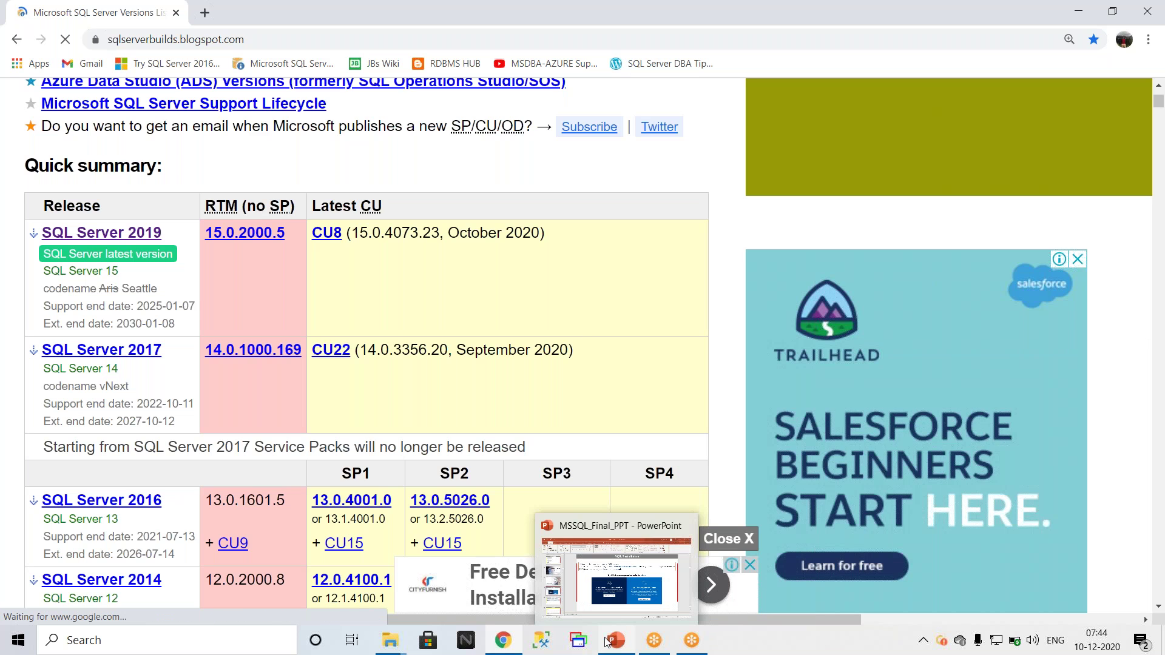
{"action": "mouse_move", "coordinate": [503, 640]}
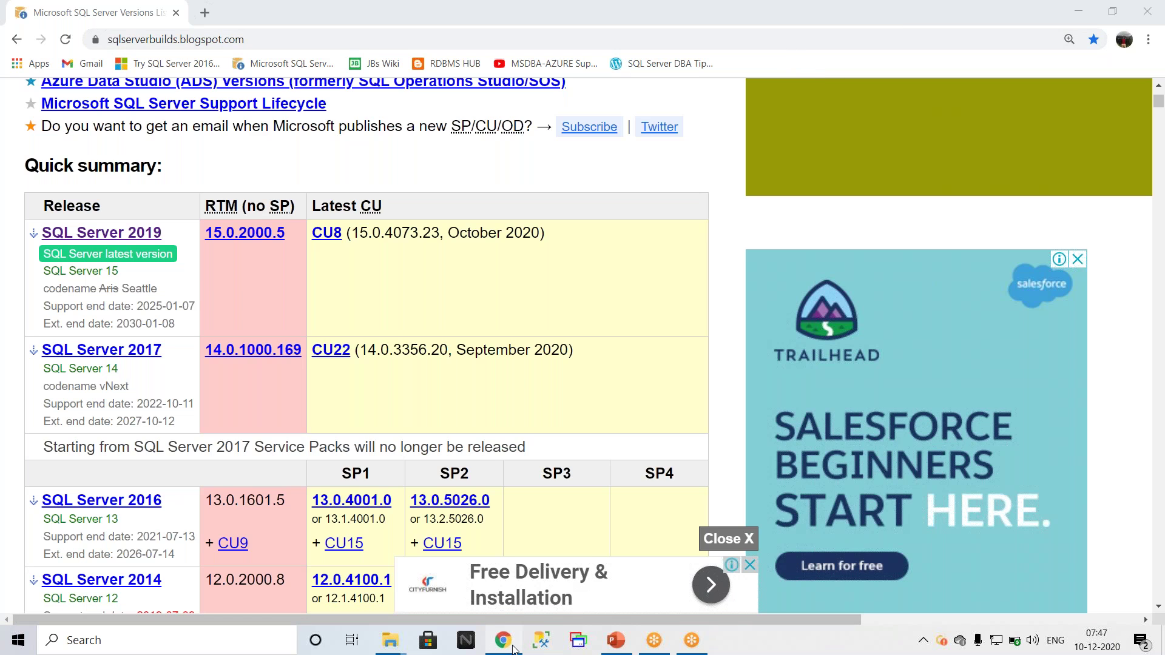
{"action": "mouse_move", "coordinate": [512, 649]}
{"action": "left_click", "coordinate": [245, 638]}
{"action": "type", "text": "osk"}
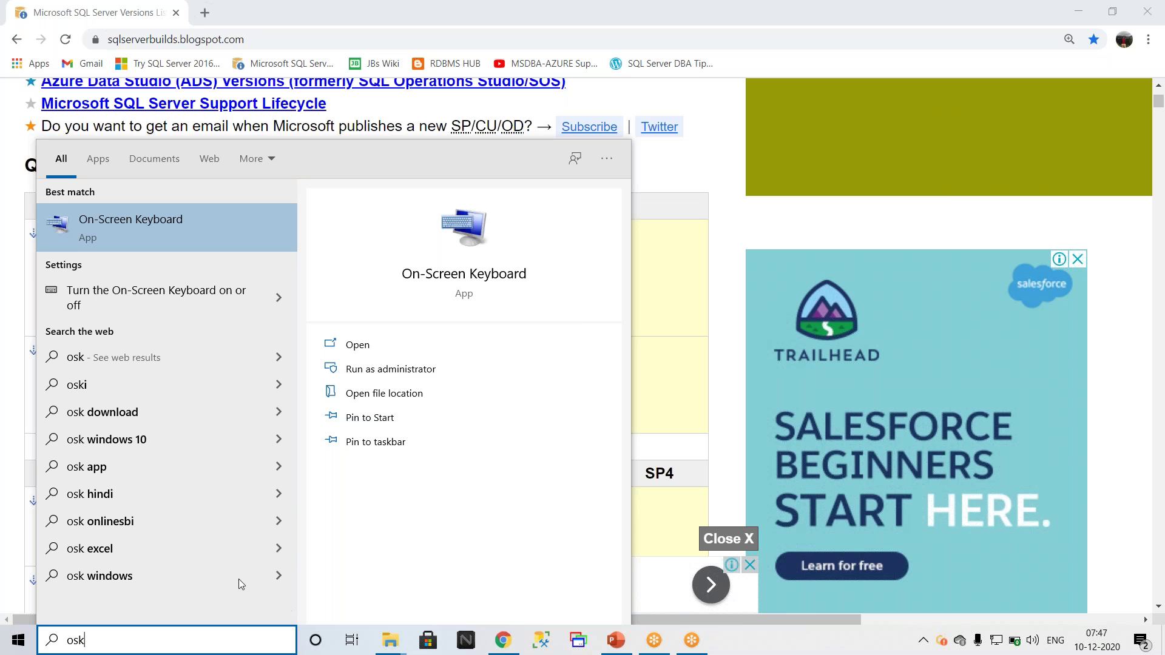
Step: Launch the On-Screen Keyboard from the 'osk' search result
{"action": "left_click", "coordinate": [152, 221]}
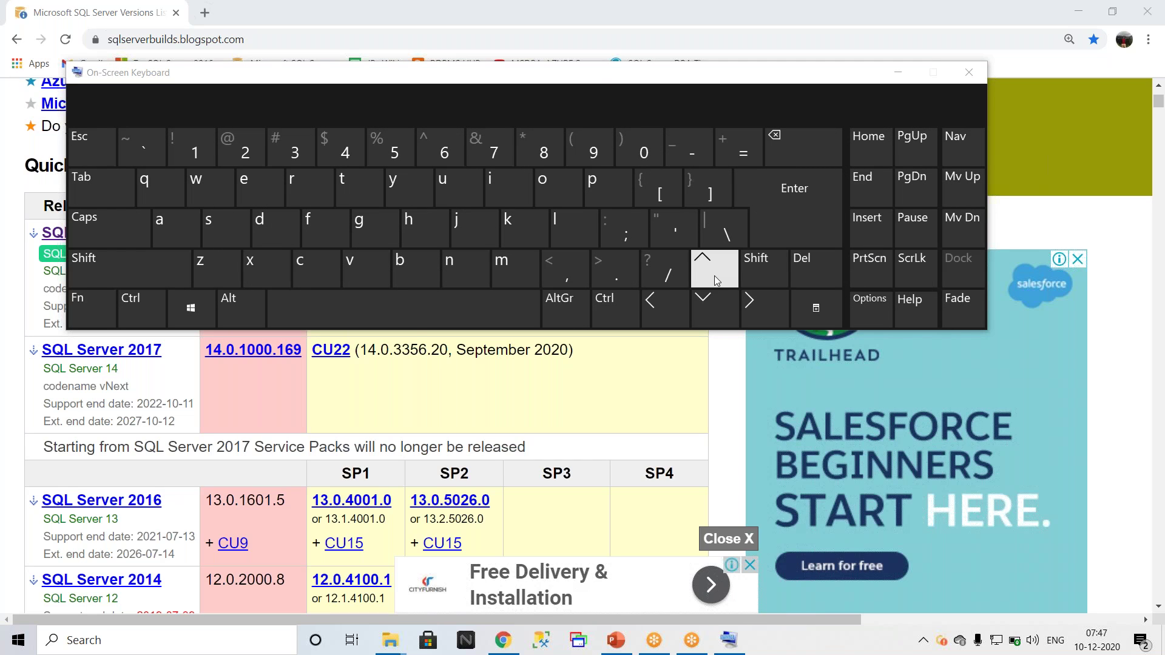
{"action": "key", "text": "ctrl"}
{"action": "key", "text": "ctrl+alt"}
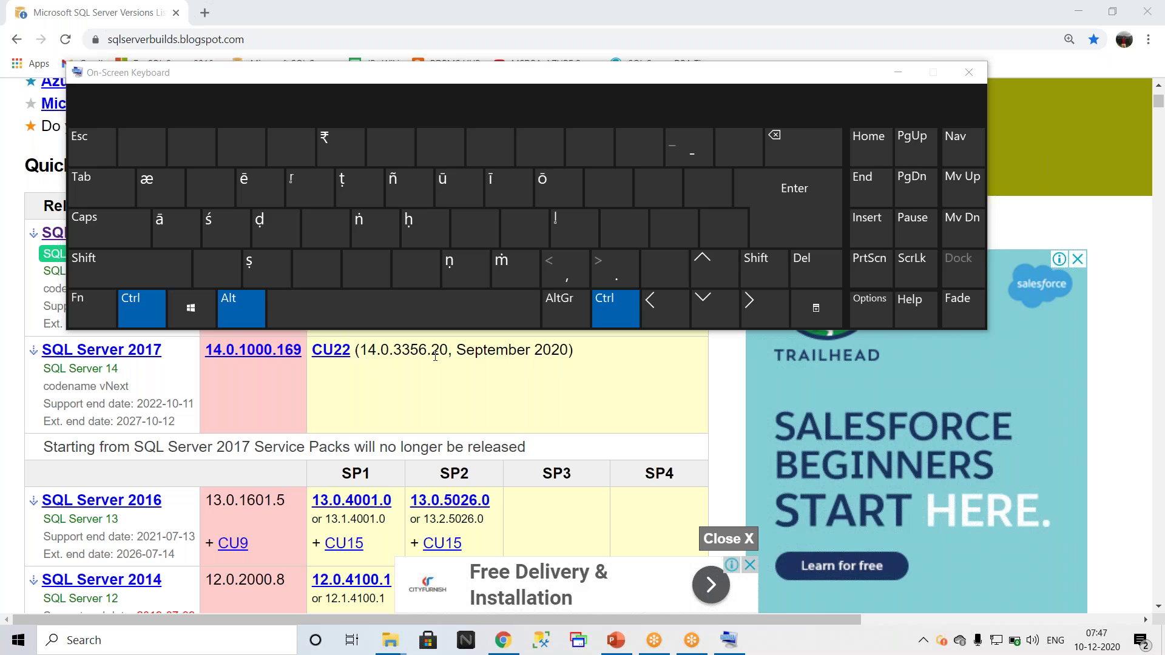
{"action": "key", "text": "ctrl+alt"}
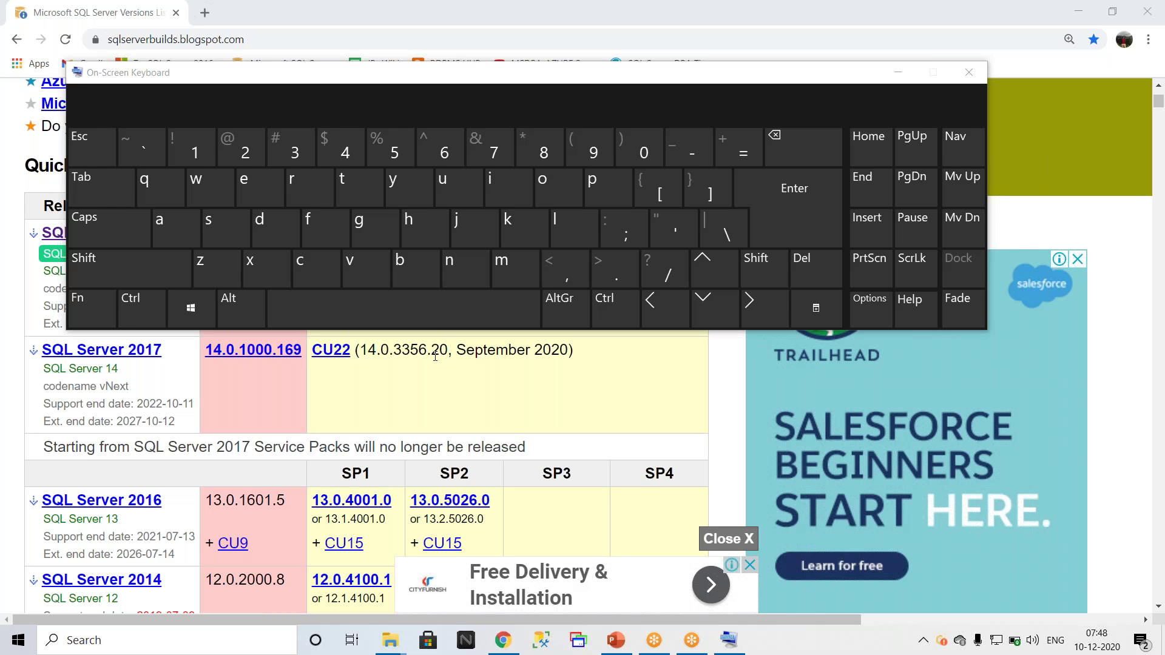
{"action": "key", "text": "ctrl+alt"}
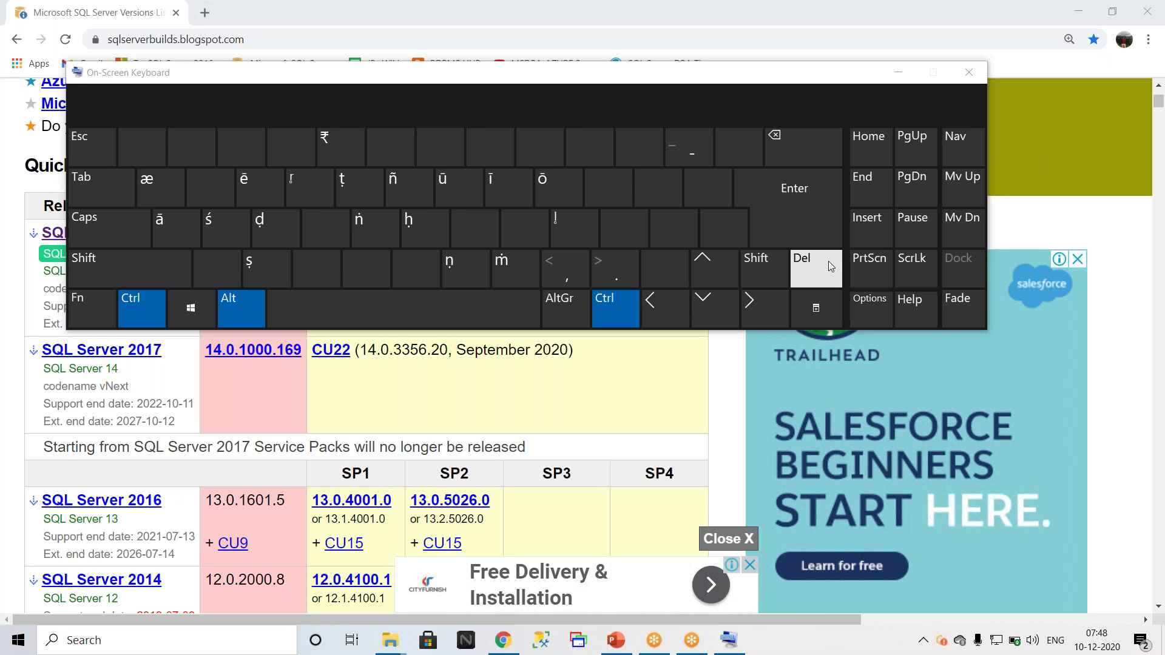
{"action": "left_click", "coordinate": [828, 261]}
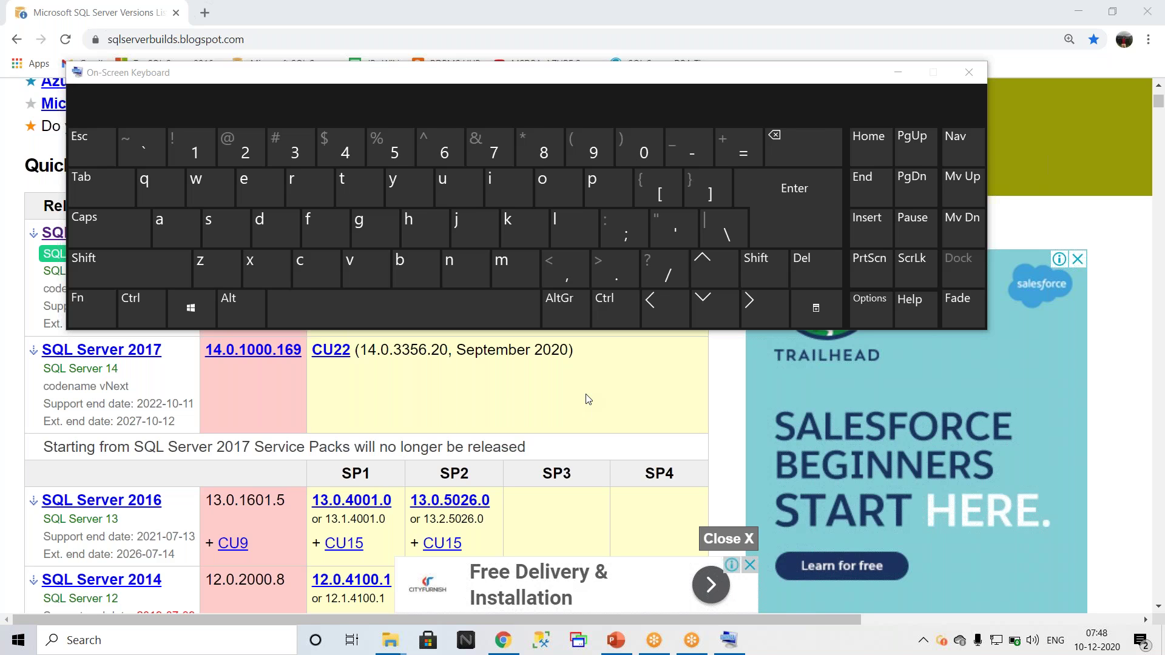
{"action": "key", "text": "ctrl+alt"}
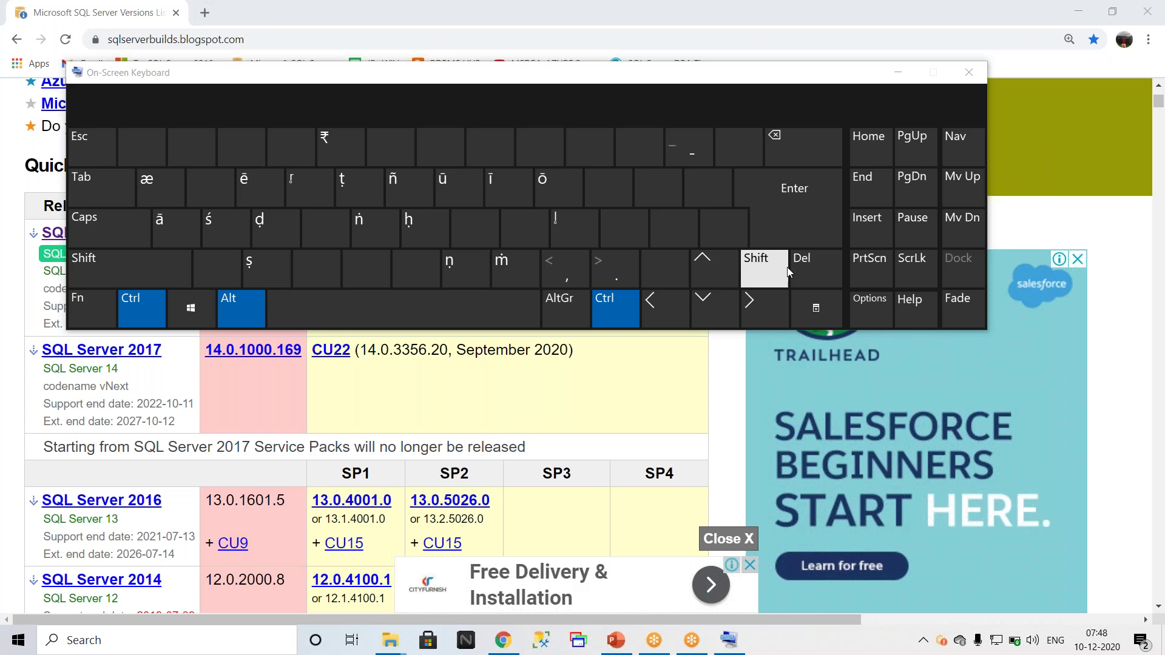
{"action": "left_click", "coordinate": [823, 267]}
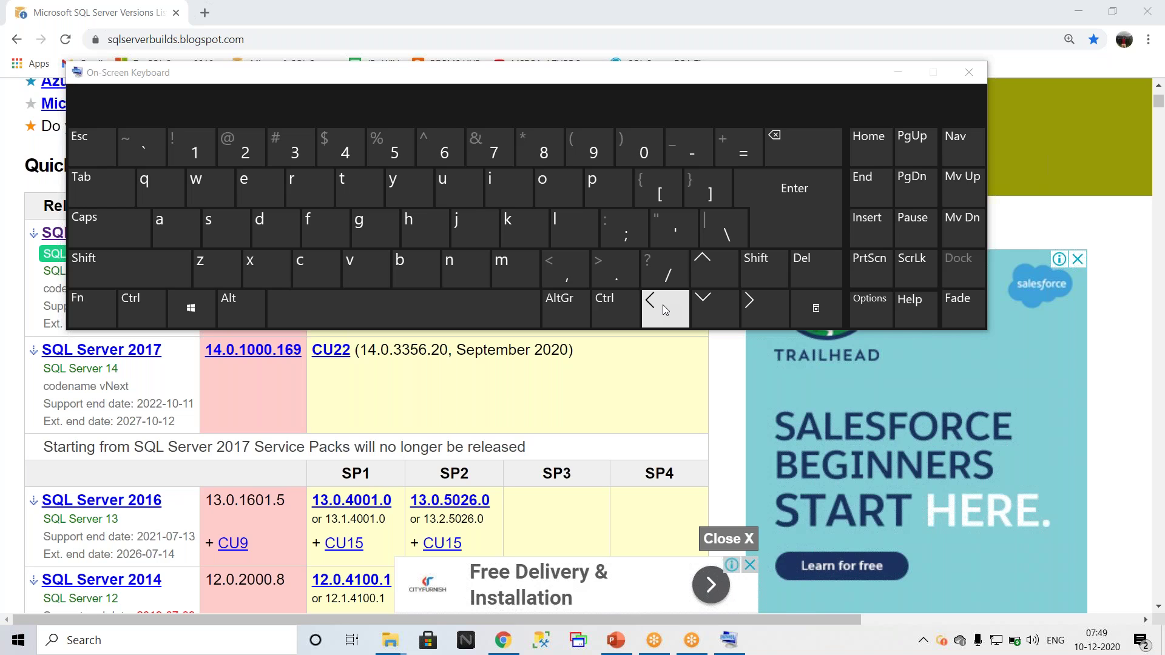
{"action": "key", "text": "ctrl+alt"}
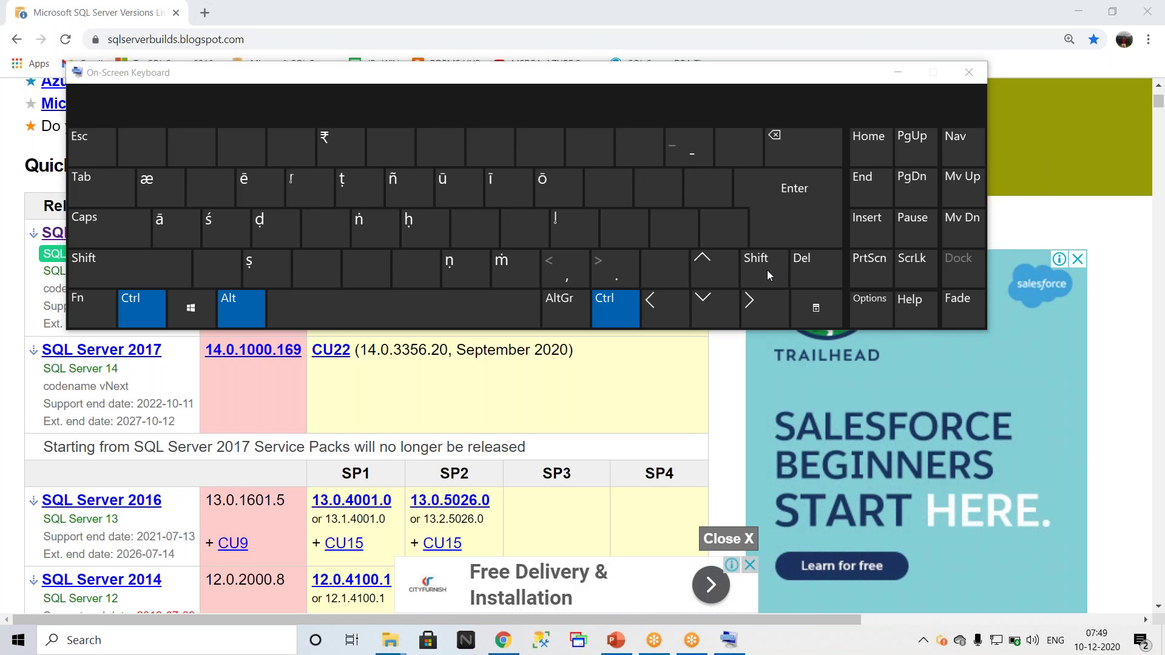
{"action": "left_click", "coordinate": [802, 262]}
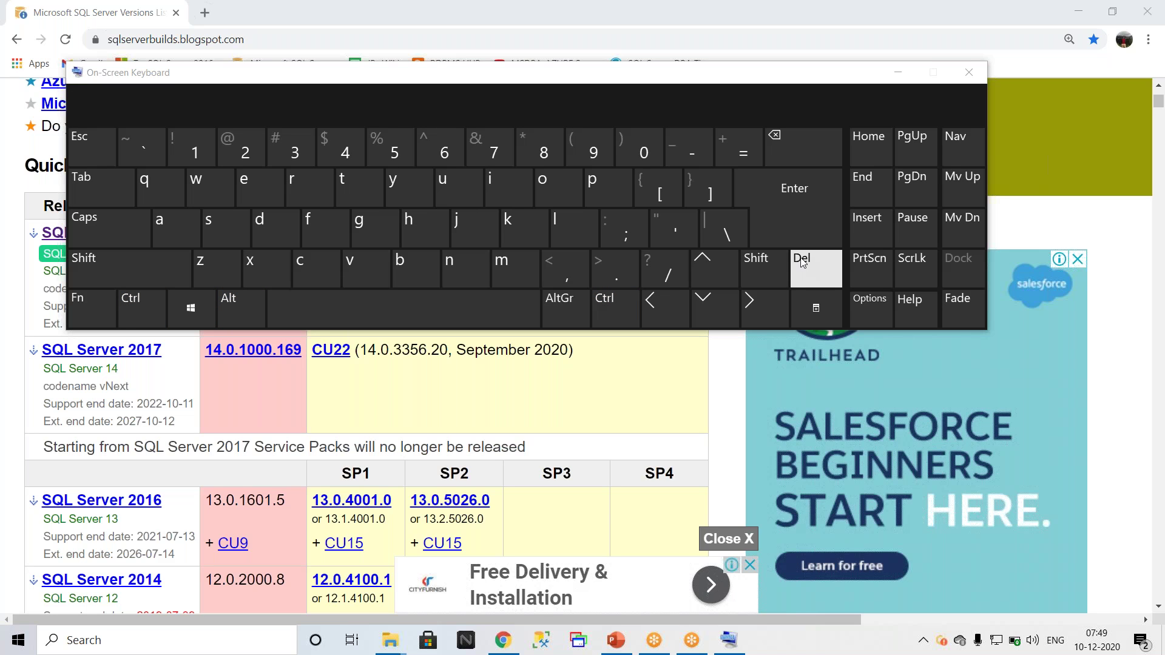
{"action": "key", "text": "shift"}
{"action": "key", "text": "ctrl+alt+shift"}
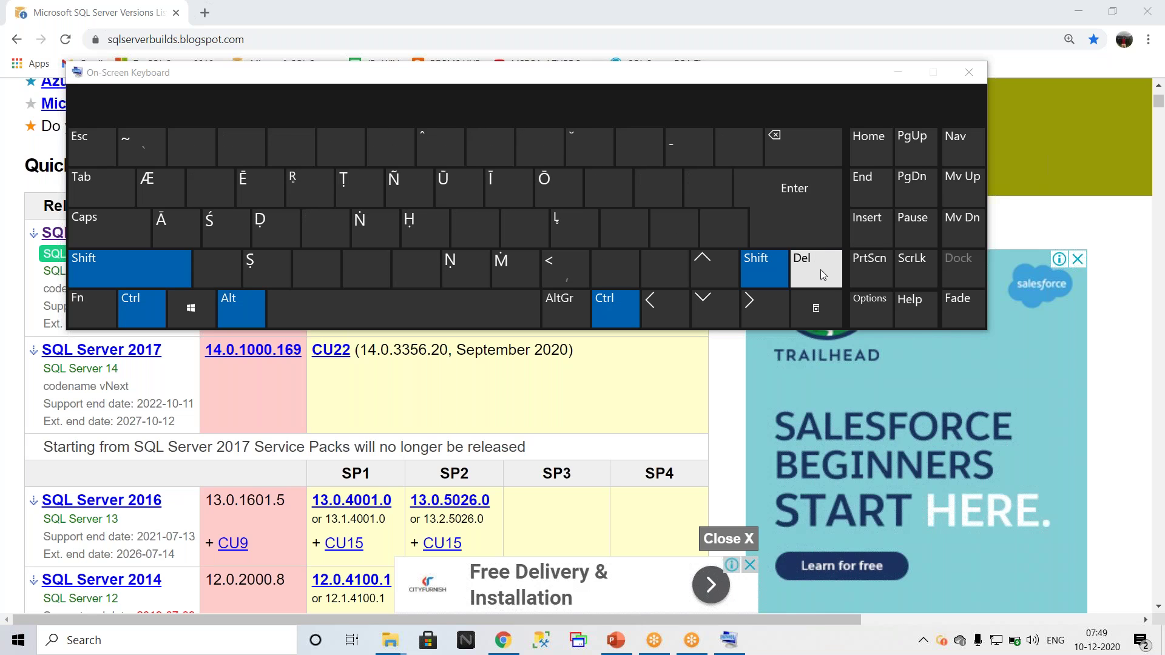
{"action": "left_click", "coordinate": [820, 269]}
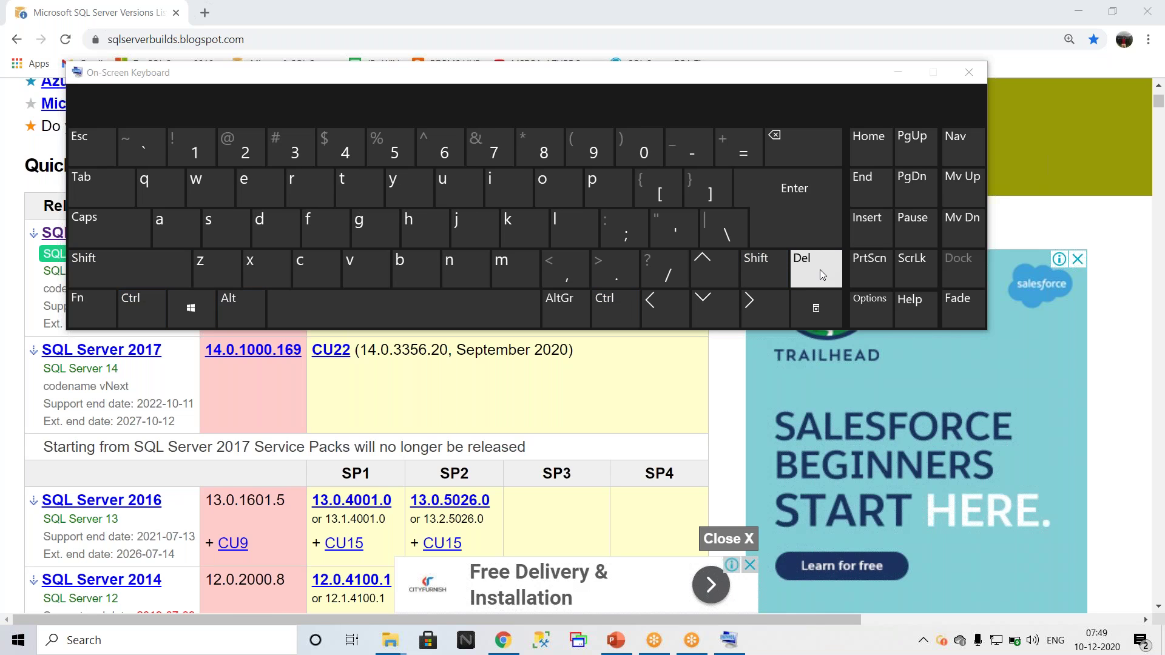
{"action": "key", "text": "ctrl"}
{"action": "key", "text": "ctrl+alt"}
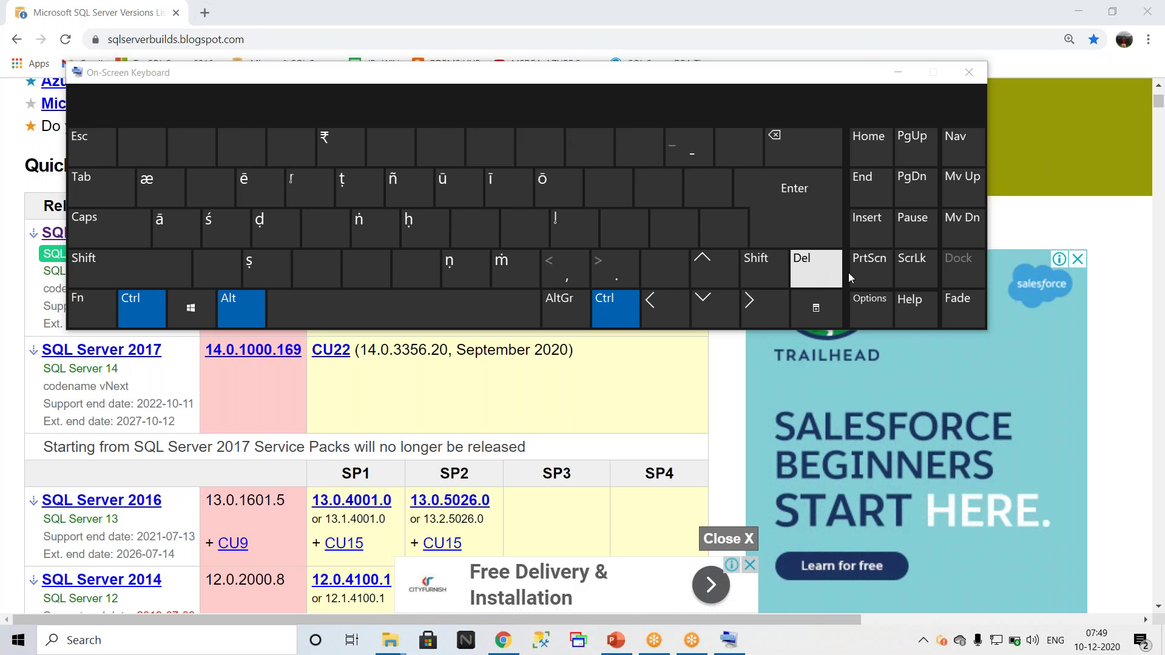
{"action": "left_click", "coordinate": [802, 272]}
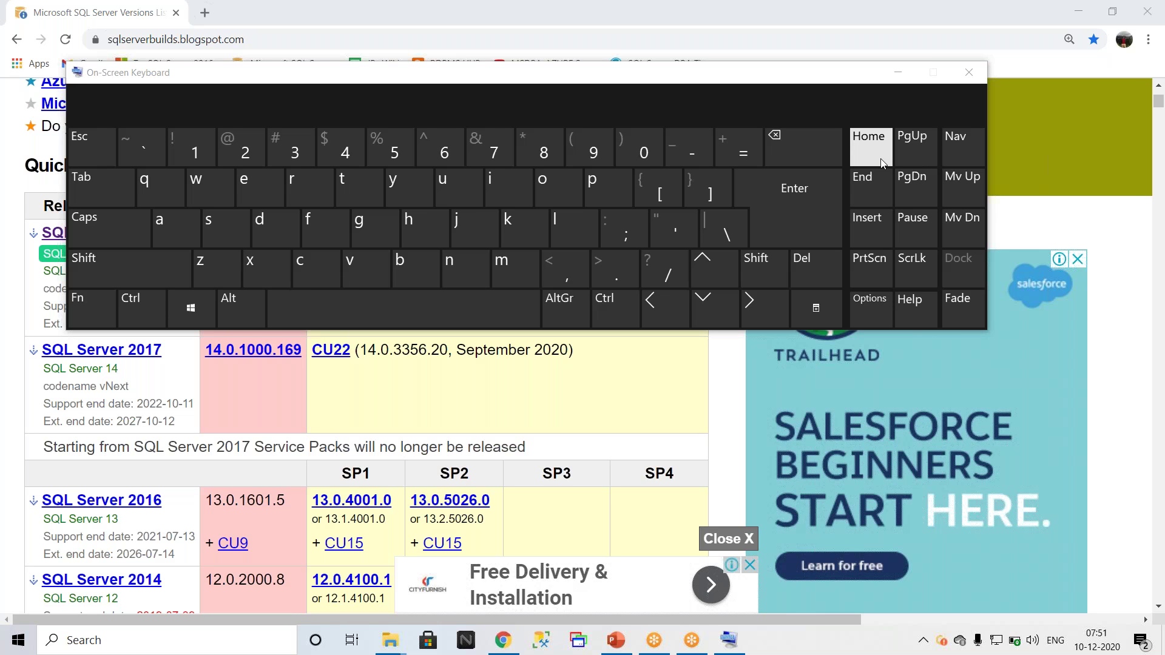
Step: Close the on-screen keyboard and the This PC window, then maximize the SQLServer2019 folder window
{"action": "left_click", "coordinate": [968, 74]}
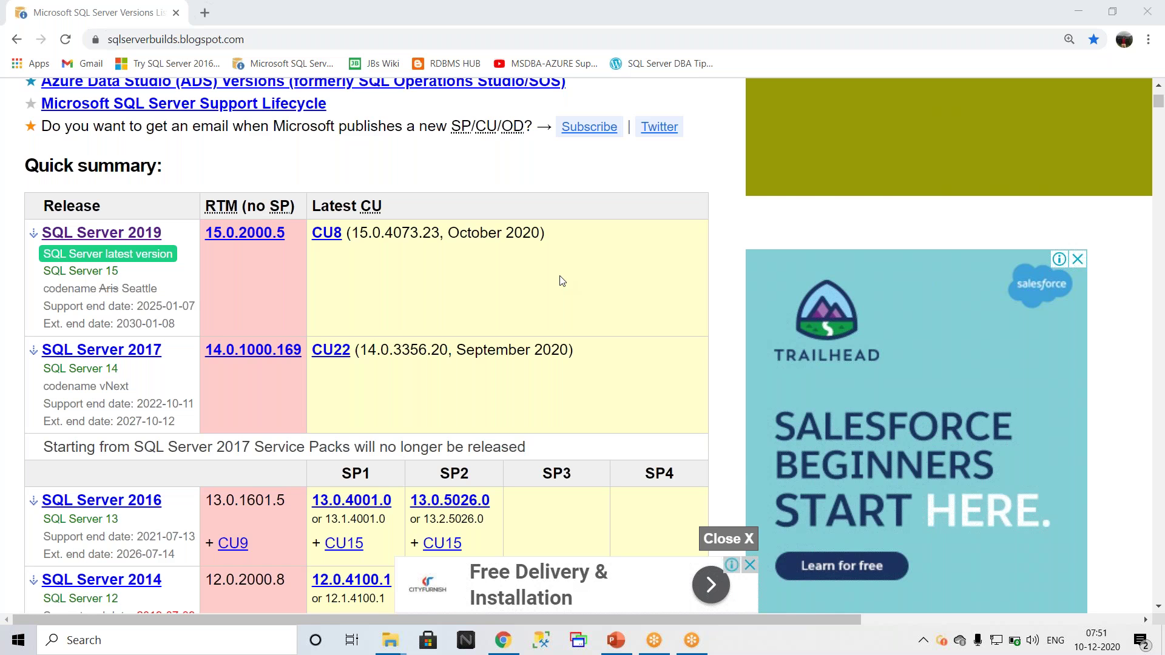
{"action": "key", "text": "super+d"}
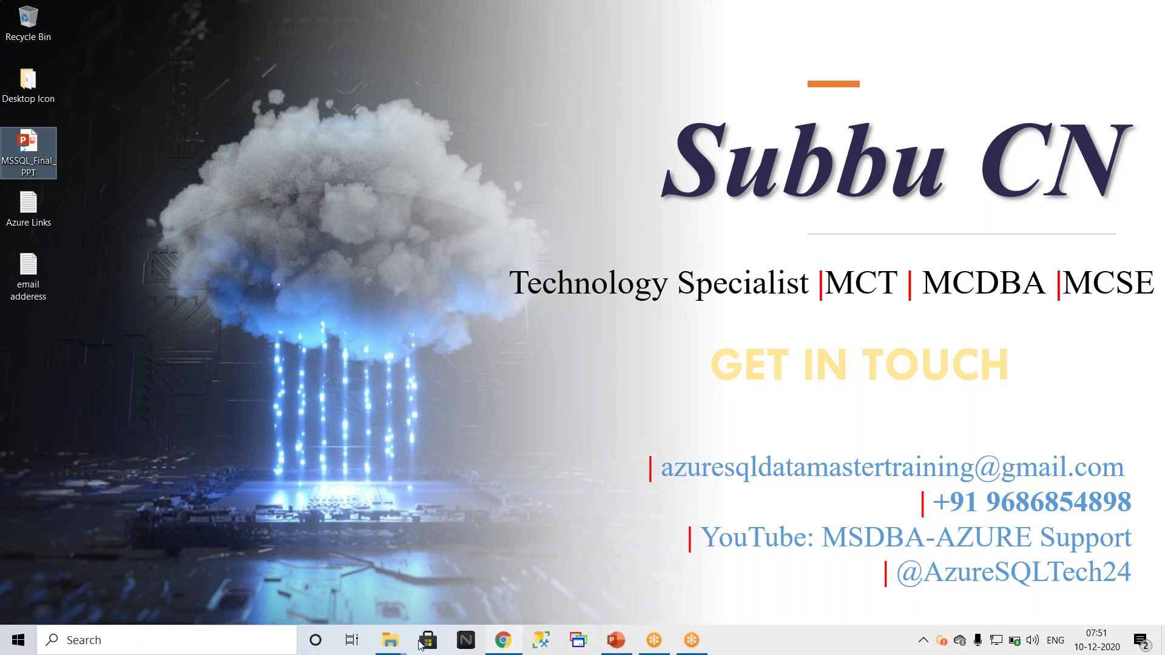
{"action": "mouse_move", "coordinate": [401, 645]}
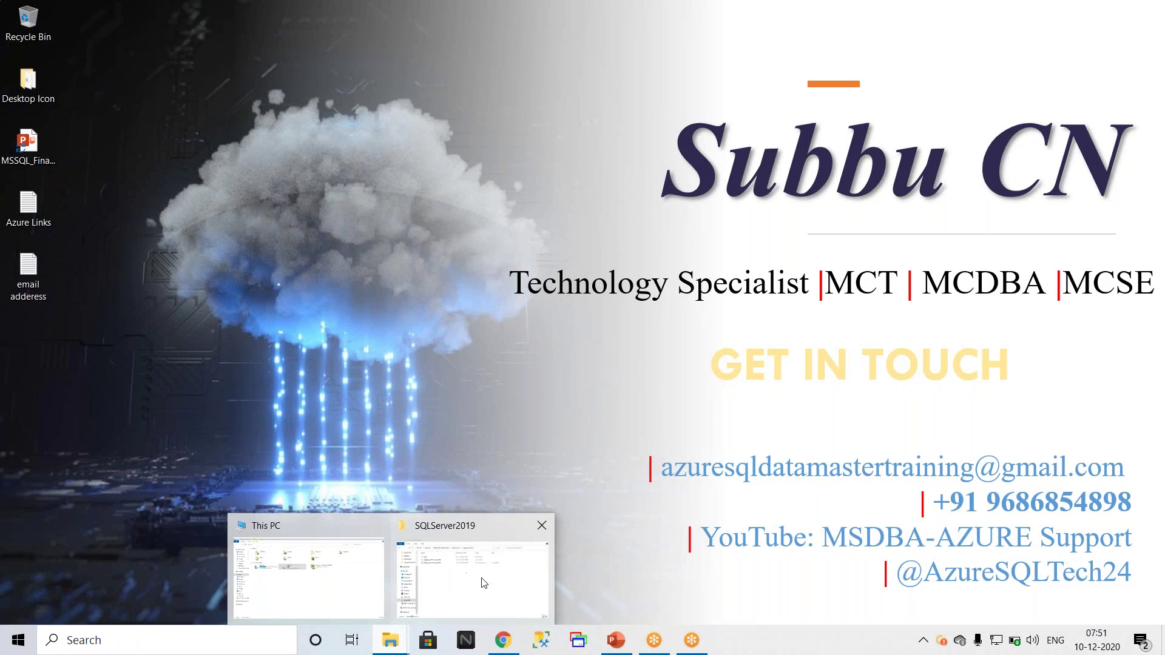
{"action": "left_click", "coordinate": [373, 531]}
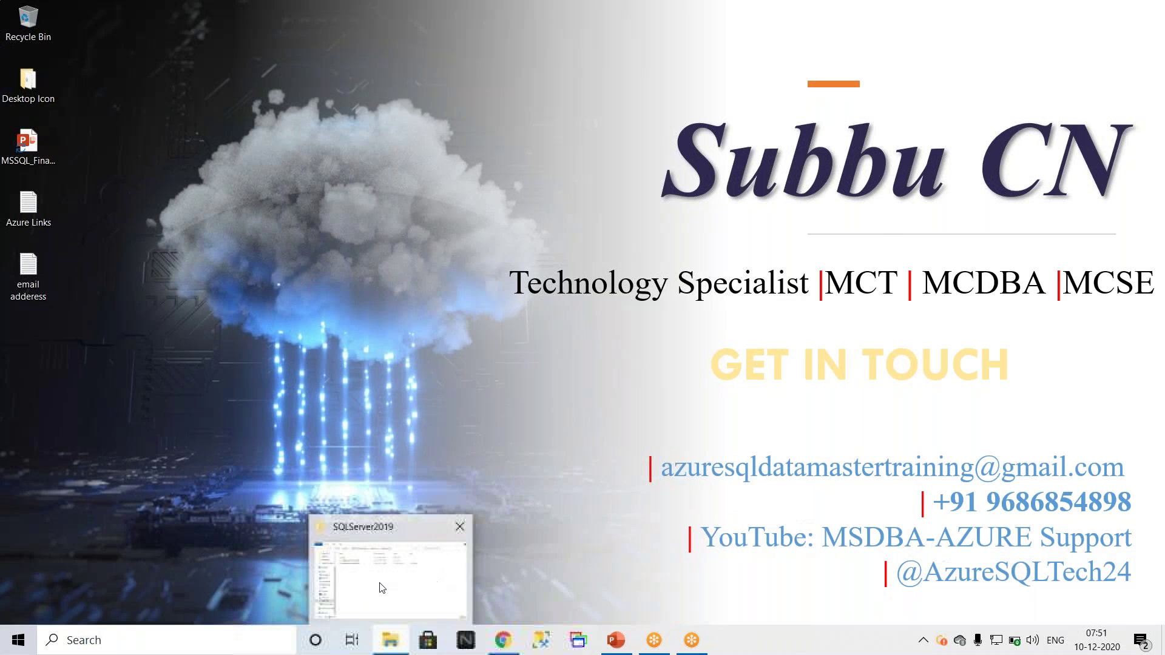
{"action": "left_click", "coordinate": [388, 570]}
{"action": "left_click", "coordinate": [836, 176]}
Step: Open the SQLServer2019-x64-ENU folder to list setup.exe and its support files
{"action": "double_click", "coordinate": [186, 120]}
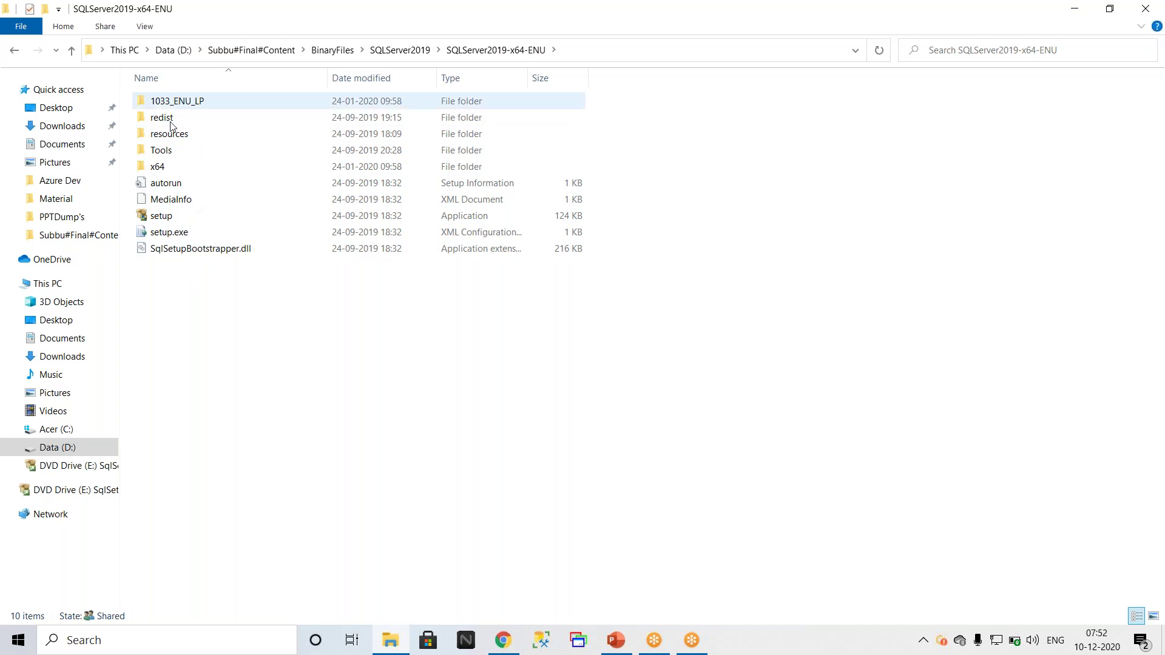
{"action": "mouse_move", "coordinate": [170, 185]}
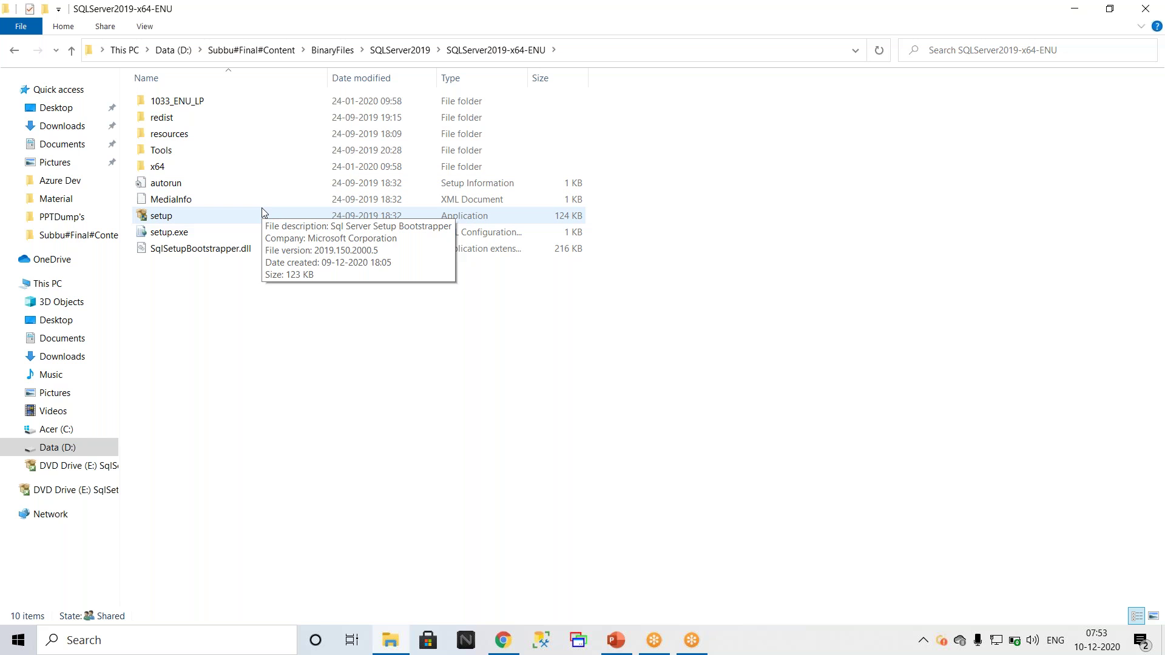
Step: Launch Registry Editor by running regedit from the Run box
{"action": "key", "text": "super+r"}
{"action": "type", "text": "re"}
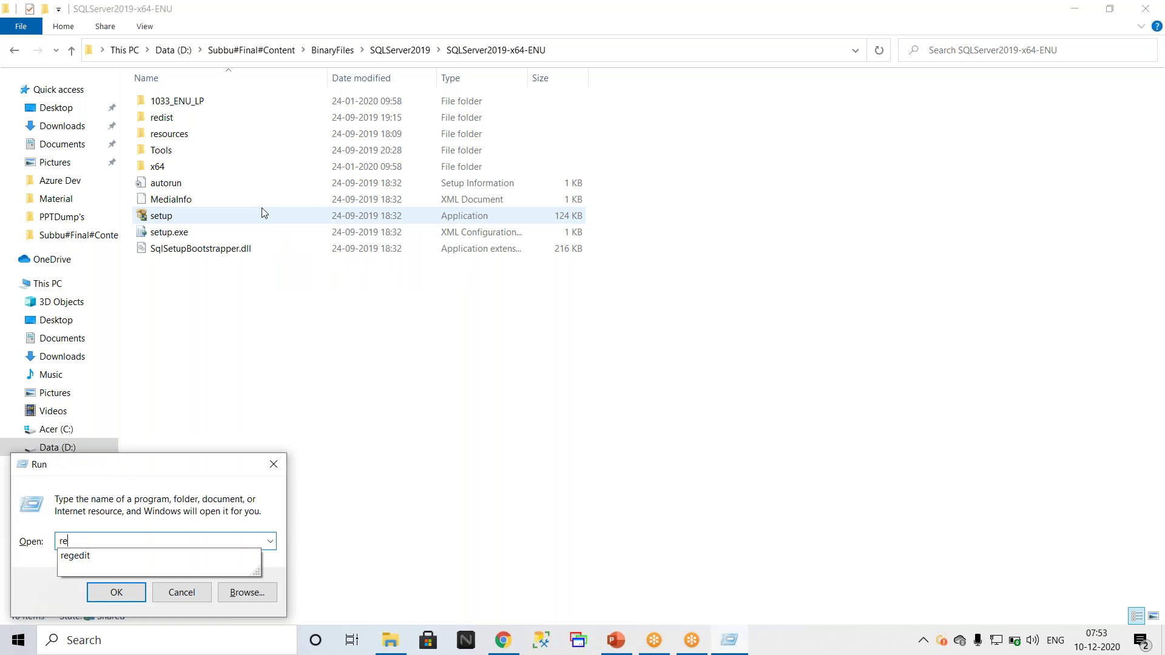
{"action": "key", "text": "Down"}
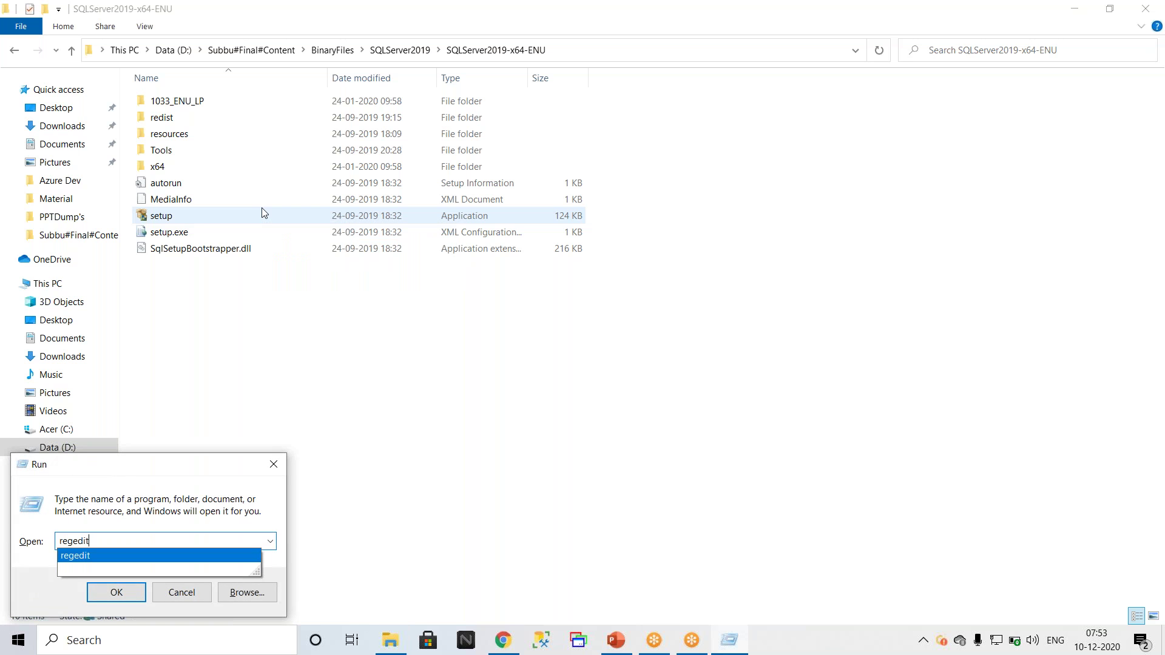
{"action": "key", "text": "Return"}
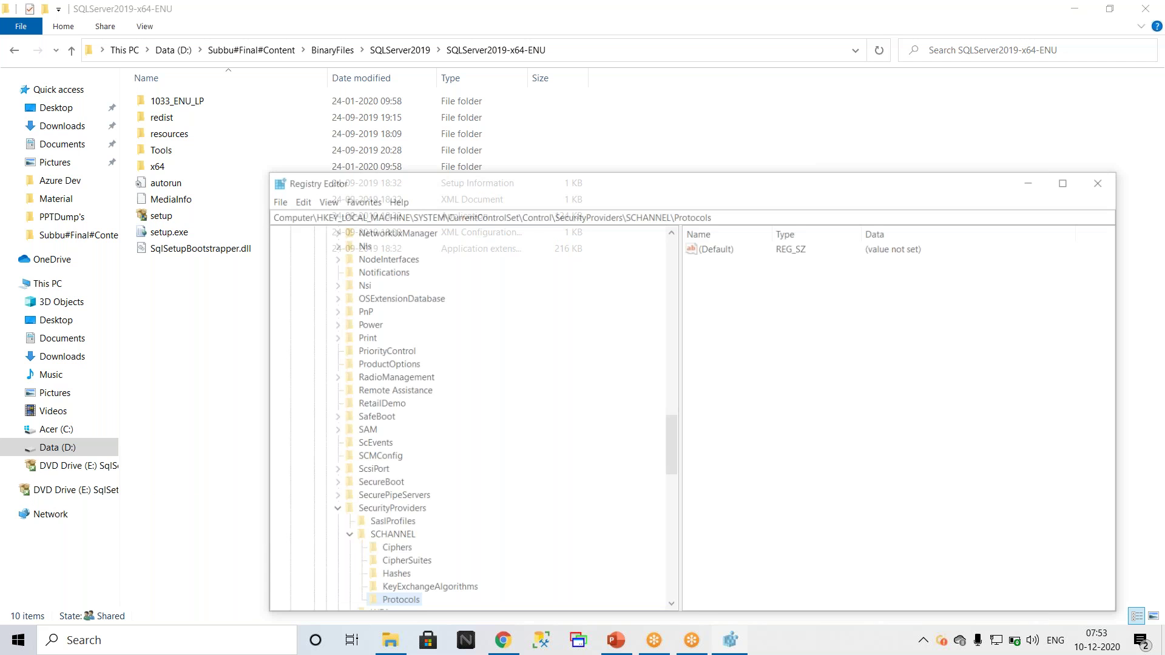
Step: Collapse HKEY_LOCAL_MACHINE back to the top-level hives and expand HKEY_CLASSES_ROOT
{"action": "scroll", "coordinate": [504, 328], "scroll_direction": "up", "scroll_amount": 20}
{"action": "scroll", "coordinate": [508, 328], "scroll_direction": "up", "scroll_amount": 8}
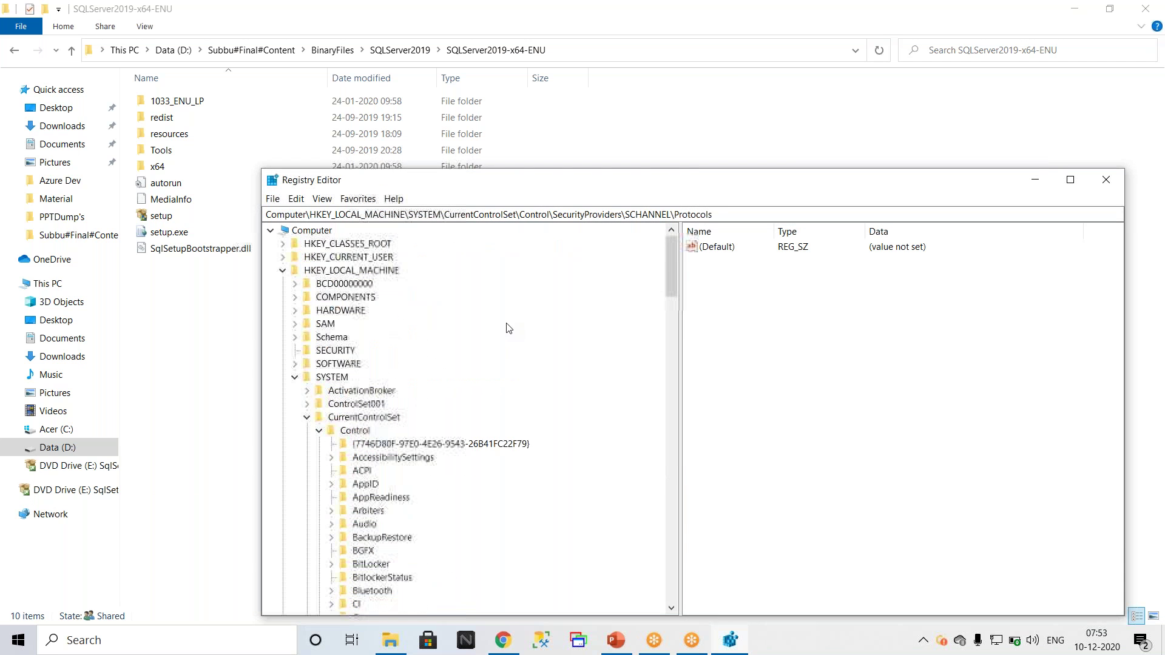
{"action": "left_click", "coordinate": [285, 272]}
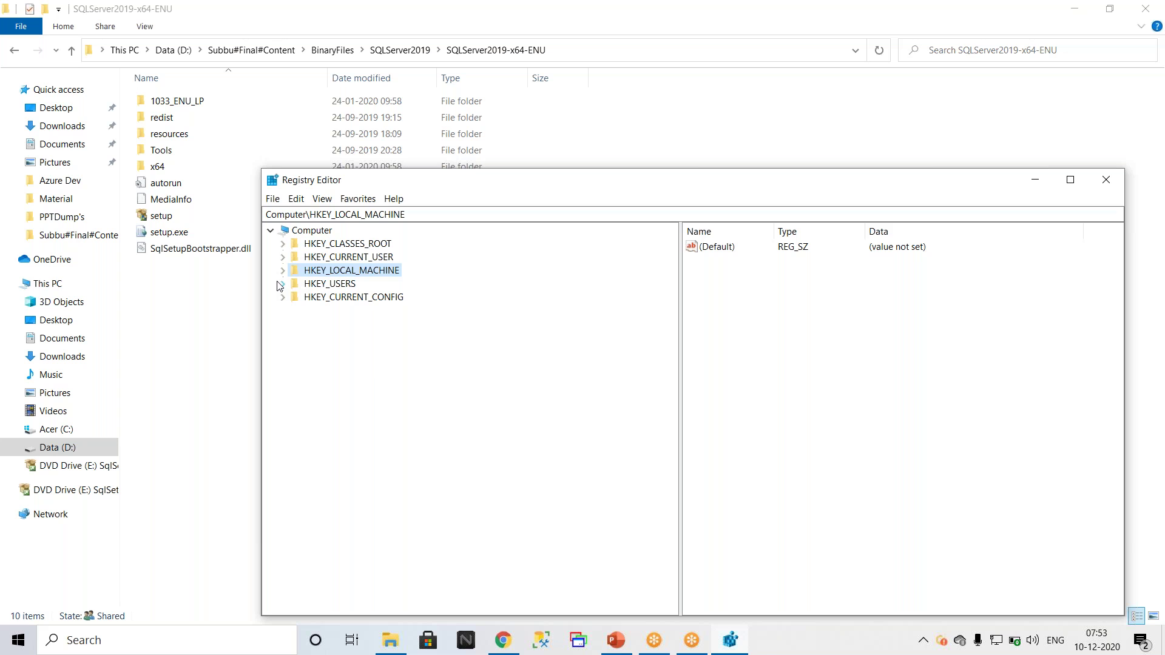
{"action": "left_click", "coordinate": [283, 244]}
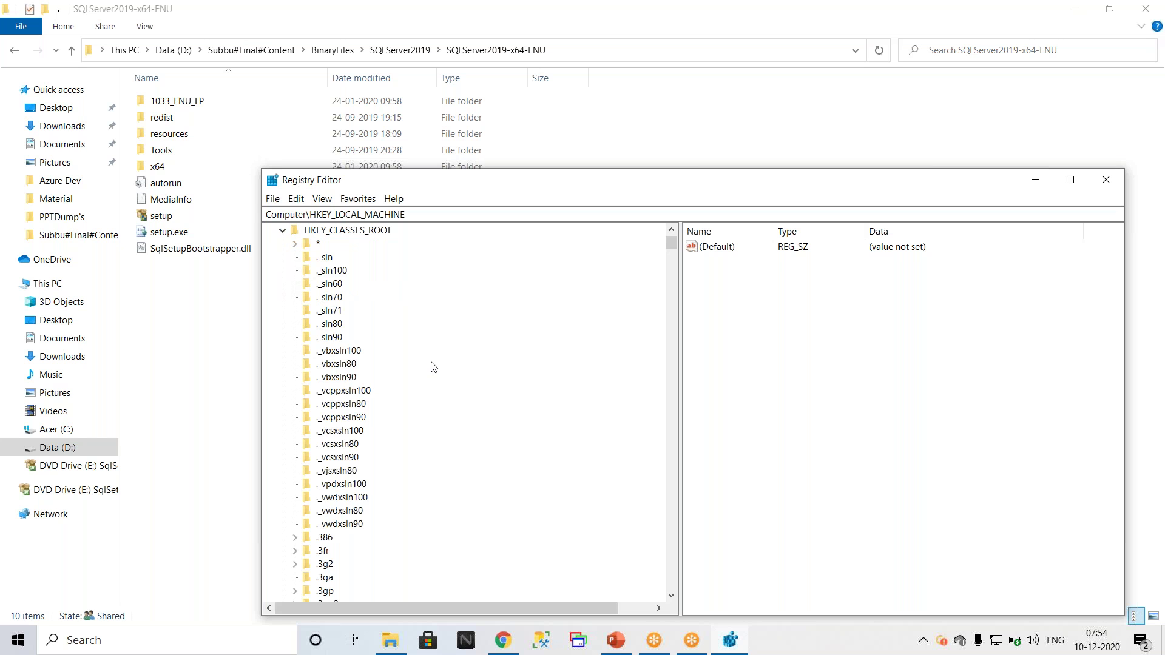
Step: Start a registry search for 'SQL' from HKEY_CLASSES_ROOT, then close it without running
{"action": "scroll", "coordinate": [395, 310], "scroll_direction": "up", "scroll_amount": 1}
{"action": "right_click", "coordinate": [357, 240]}
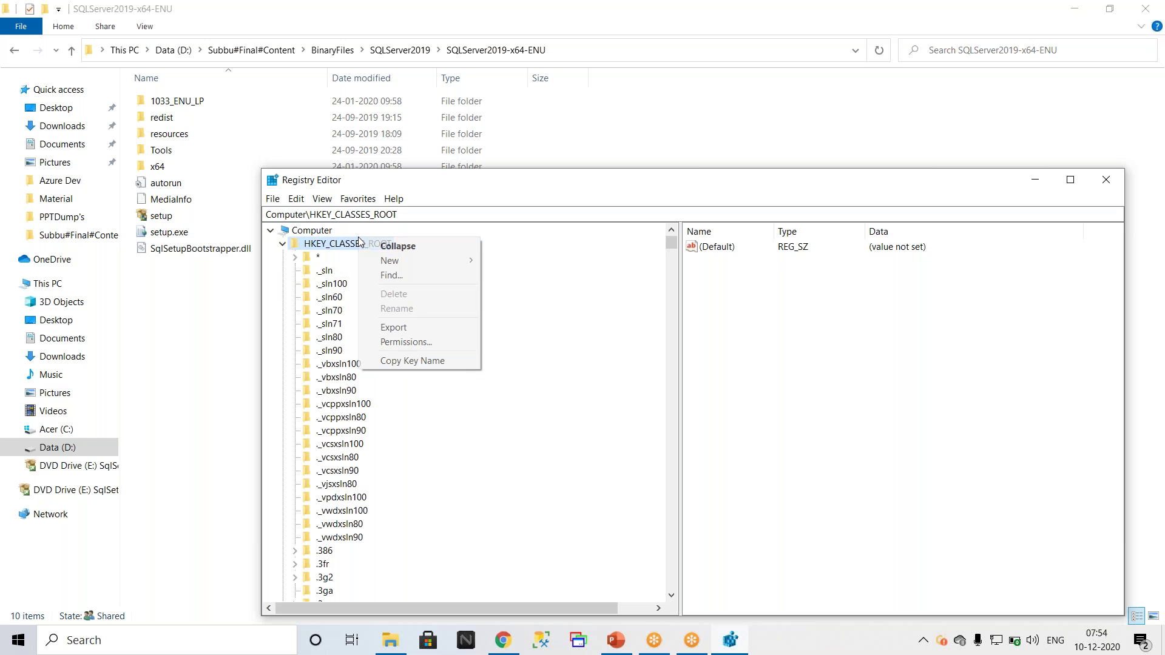
{"action": "left_click", "coordinate": [401, 277]}
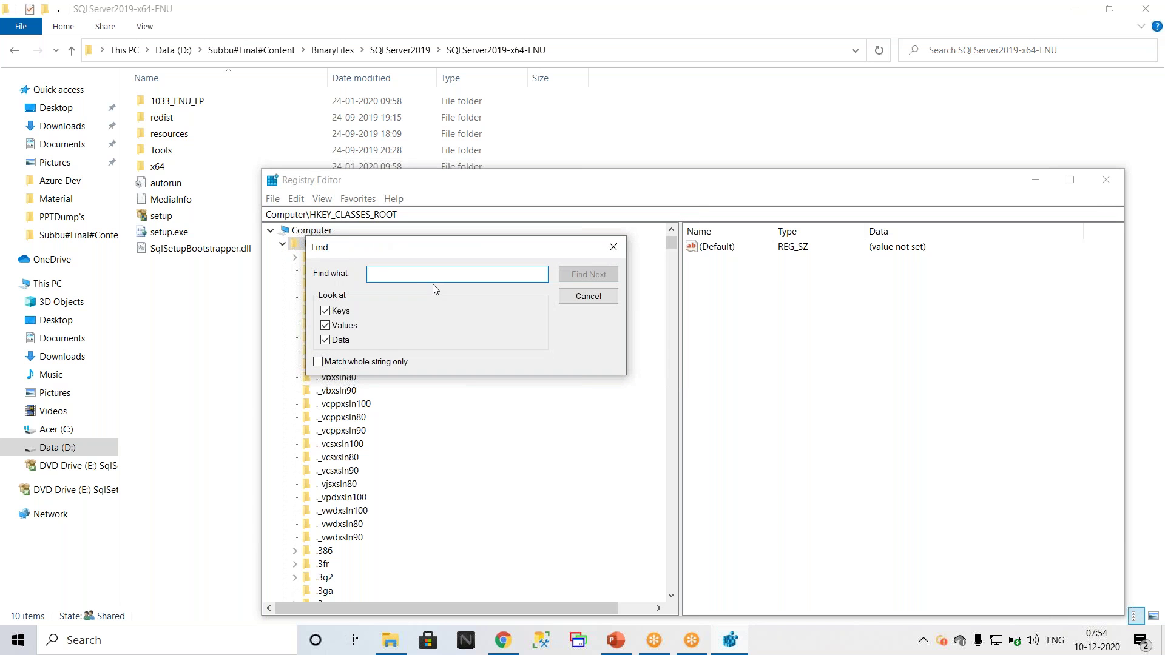
{"action": "type", "text": "SQL"}
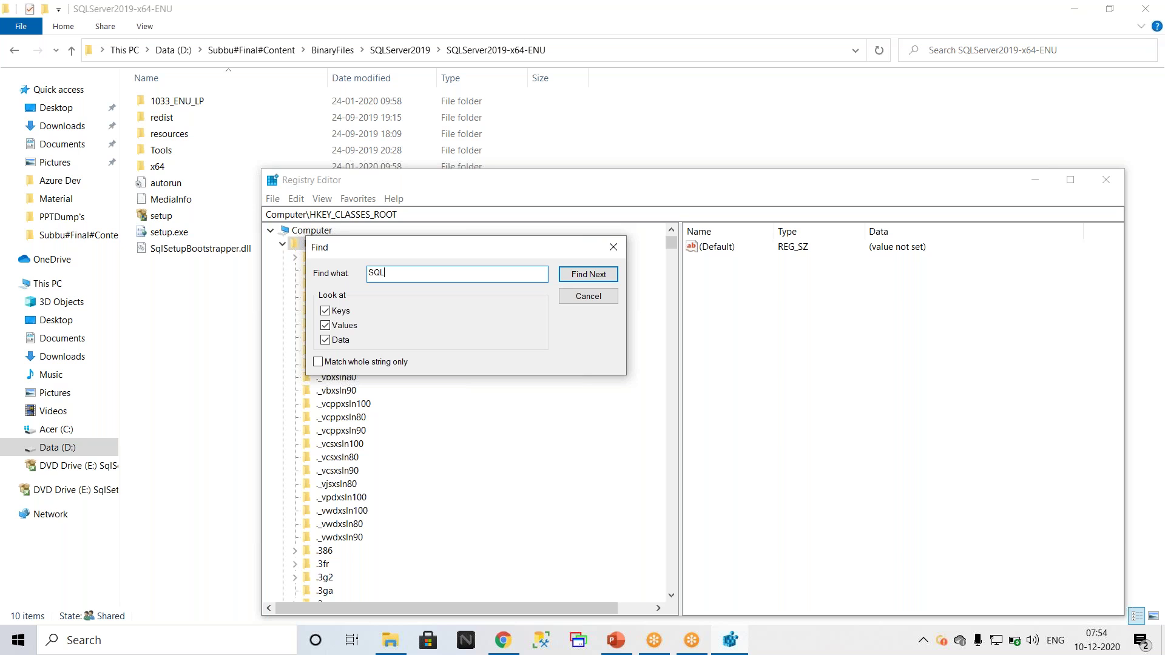
{"action": "left_click", "coordinate": [613, 248]}
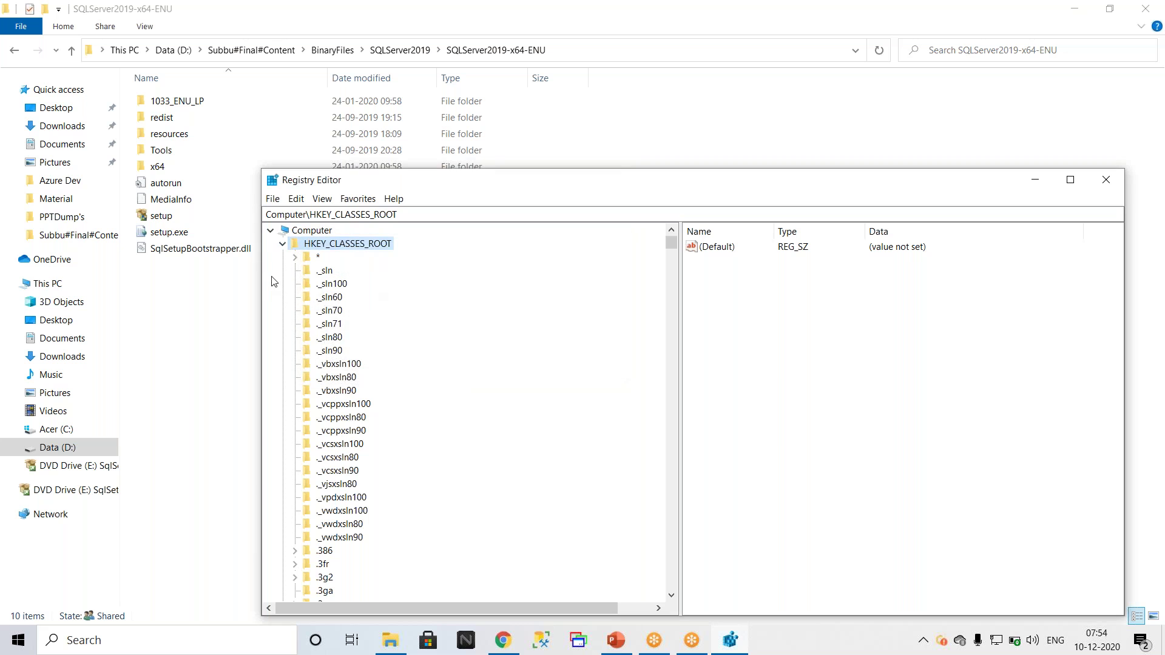
Step: Collapse HKEY_CLASSES_ROOT and open the File menu with the import and export commands
{"action": "left_click", "coordinate": [283, 246]}
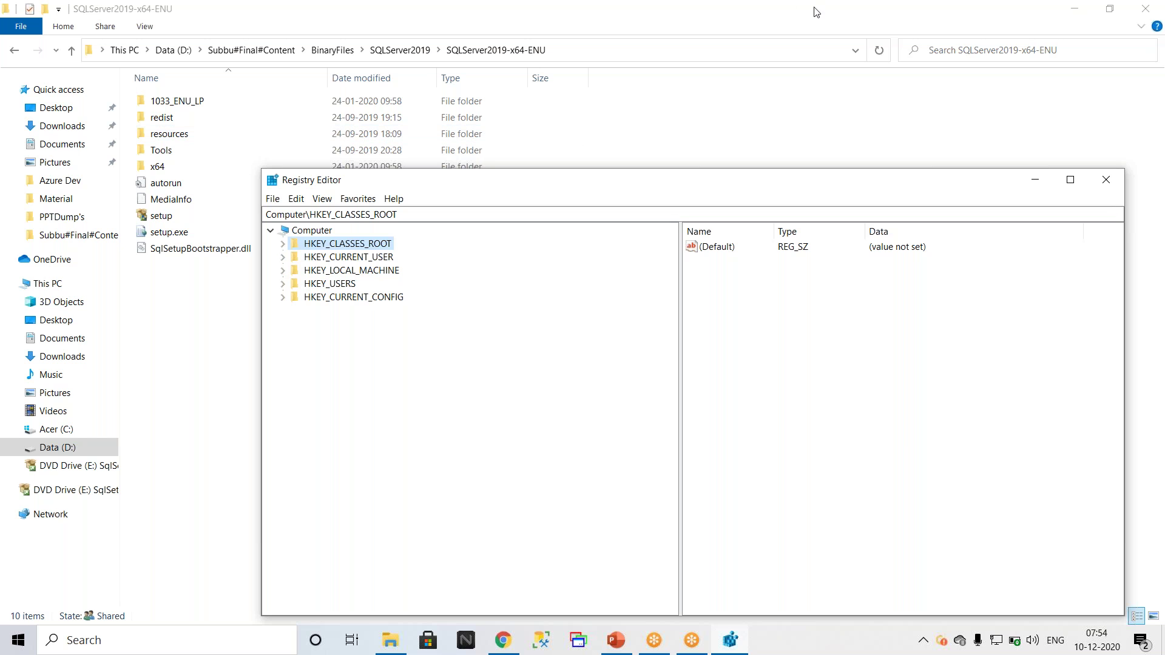
{"action": "left_click", "coordinate": [887, 24]}
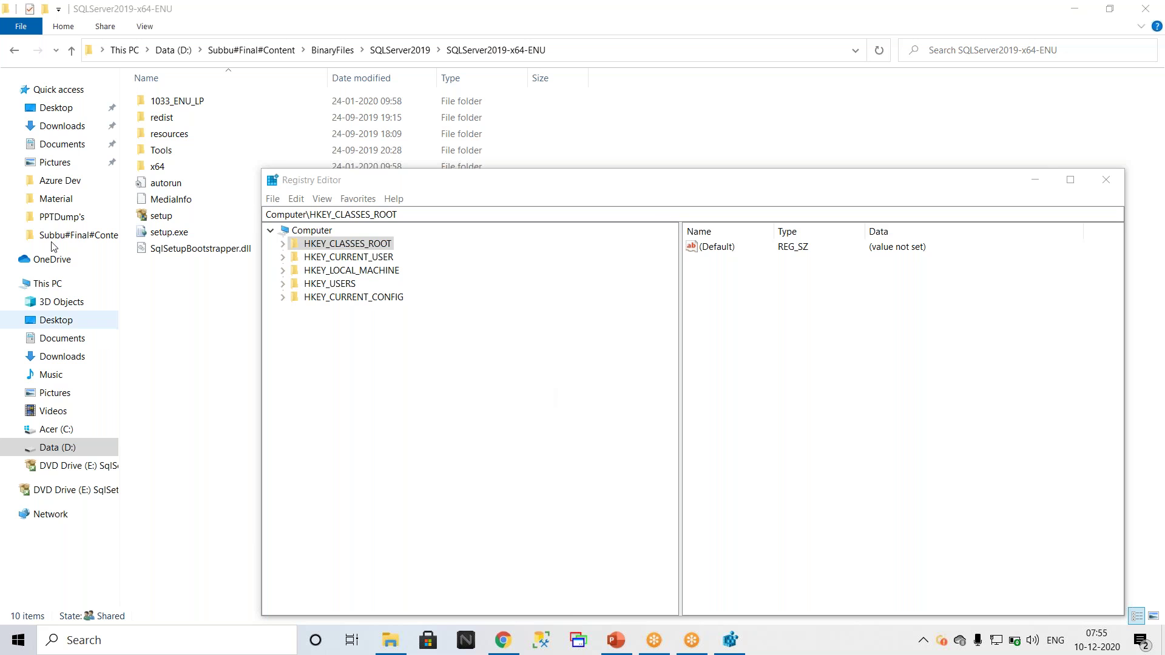
{"action": "left_click", "coordinate": [273, 199]}
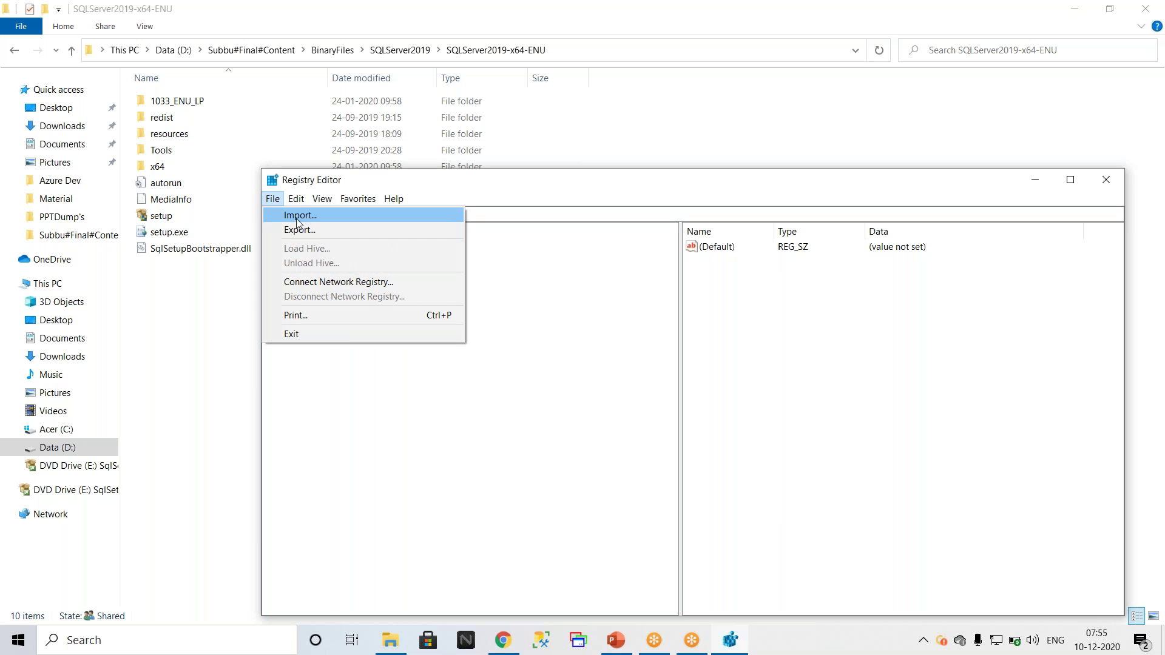
Step: Open Import on the Desktop folder, enter 'BeforeSQLInsatlltionreg' as the file name, then cancel
{"action": "left_click", "coordinate": [298, 219]}
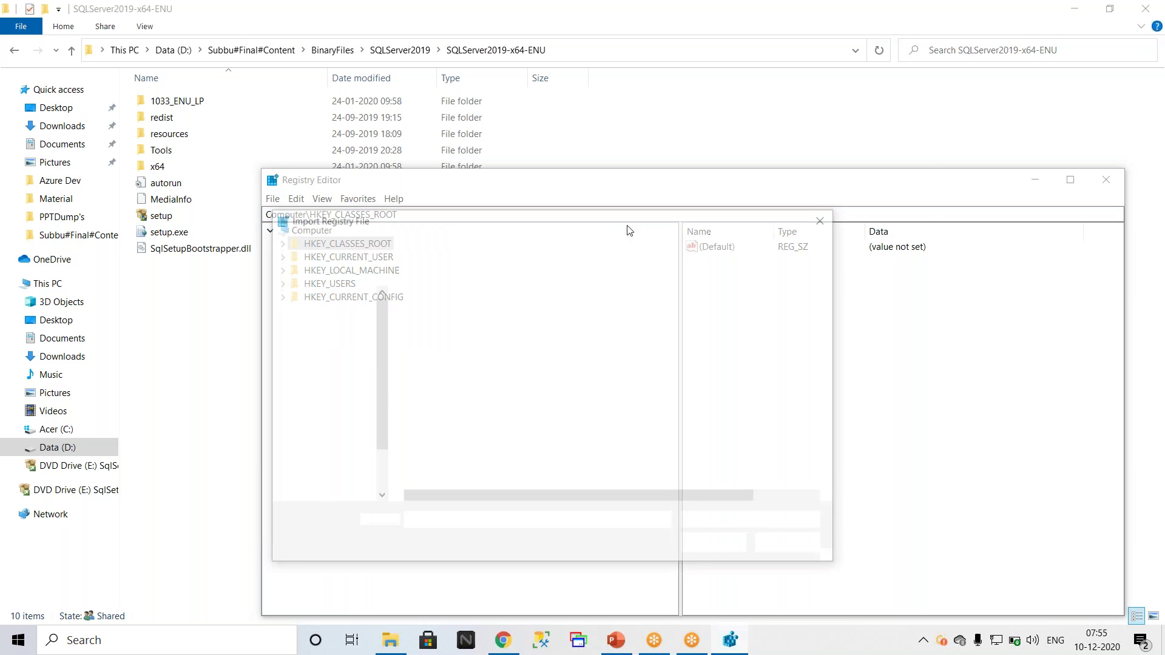
{"action": "scroll", "coordinate": [337, 370], "scroll_direction": "up", "scroll_amount": 5}
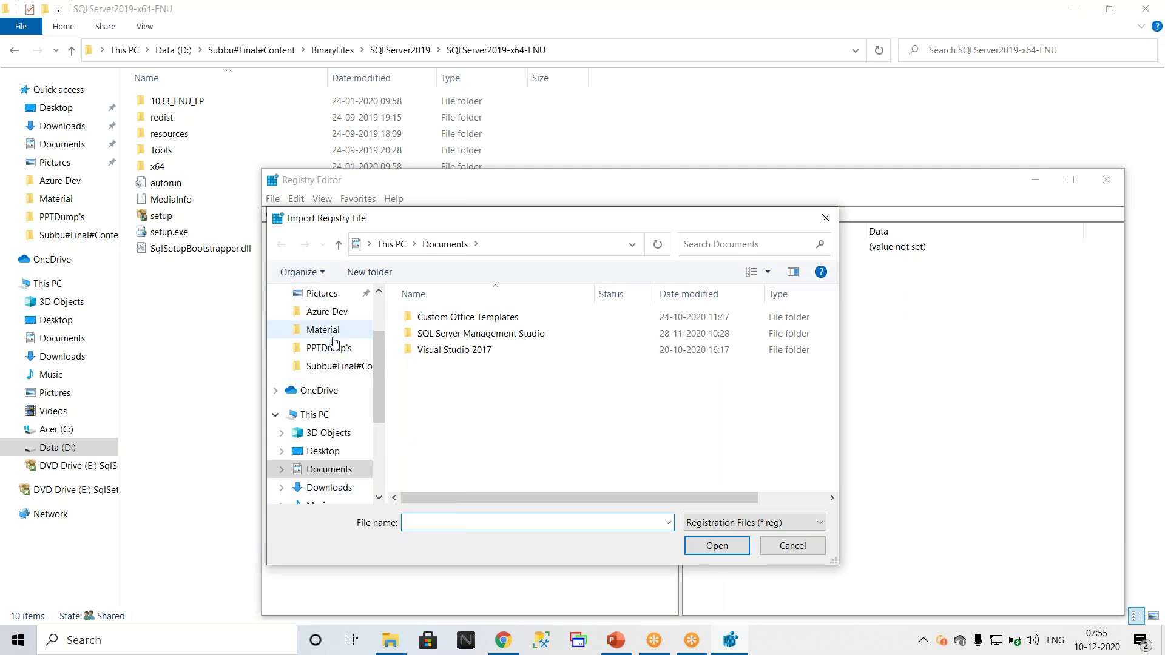
{"action": "left_click", "coordinate": [323, 323]}
{"action": "left_click", "coordinate": [451, 521]}
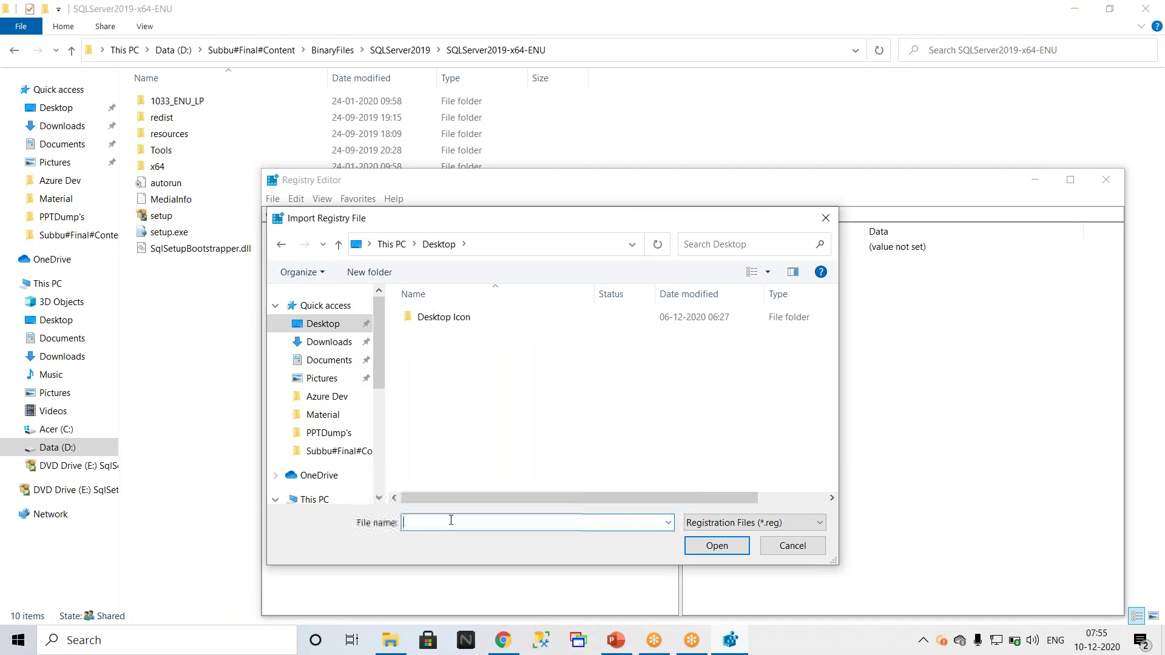
{"action": "type", "text": "foreSQLInsatlltionreg"}
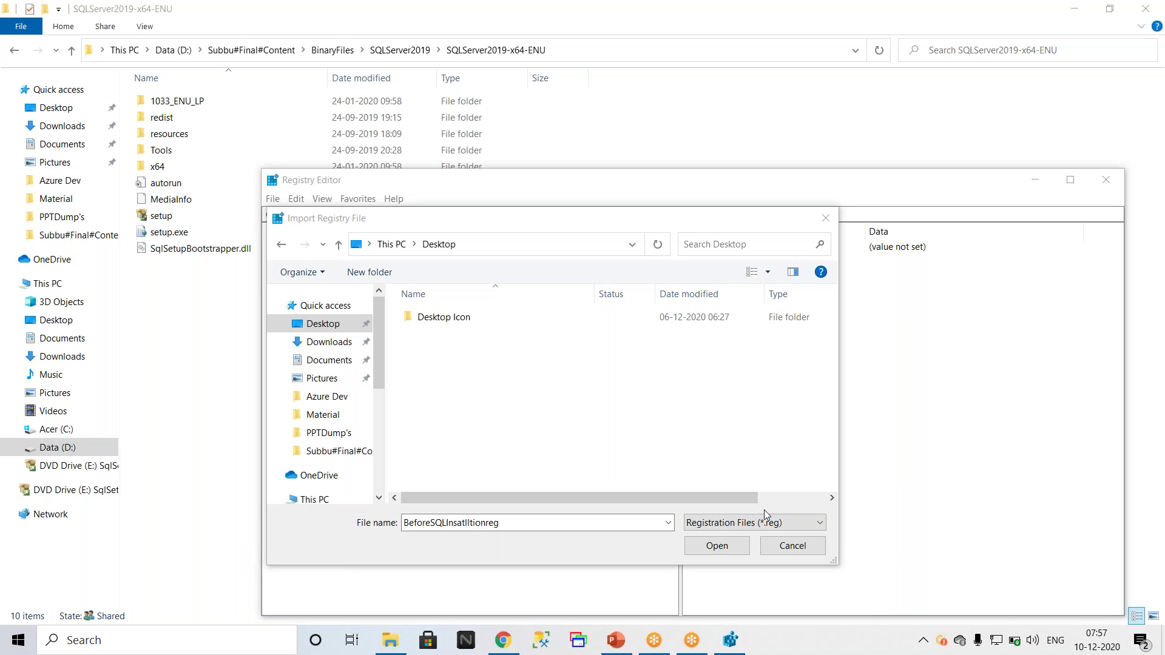
{"action": "left_click", "coordinate": [802, 548]}
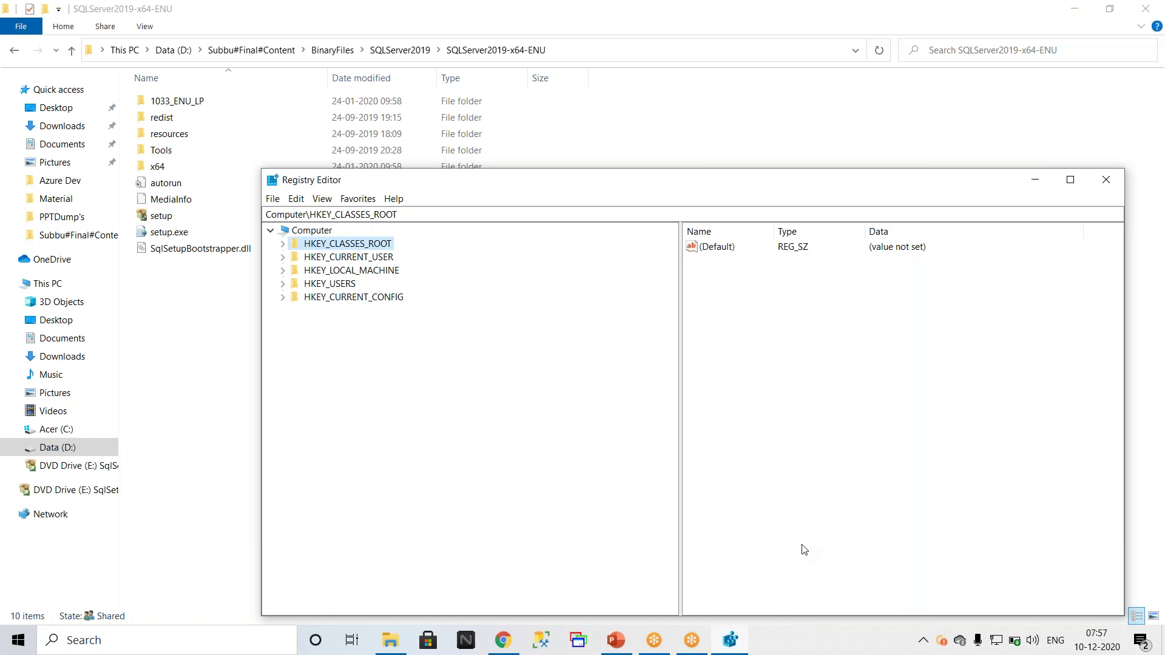
Step: Close Registry Editor and relaunch regedit from the Run box
{"action": "left_click", "coordinate": [1108, 181]}
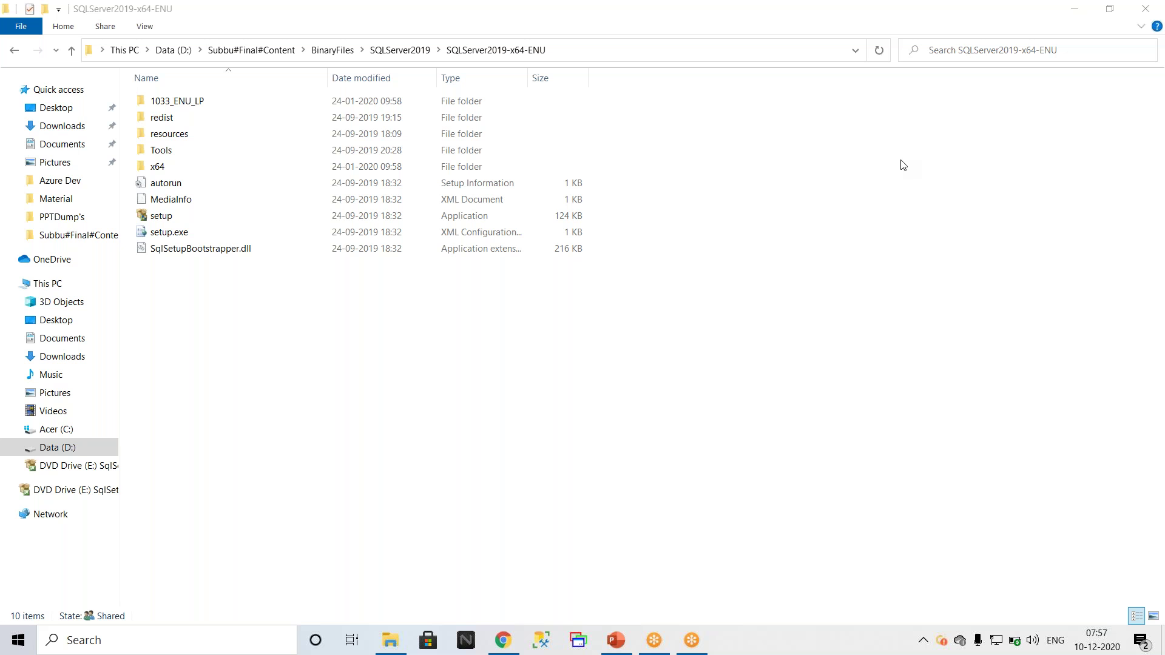
{"action": "key", "text": "super+r"}
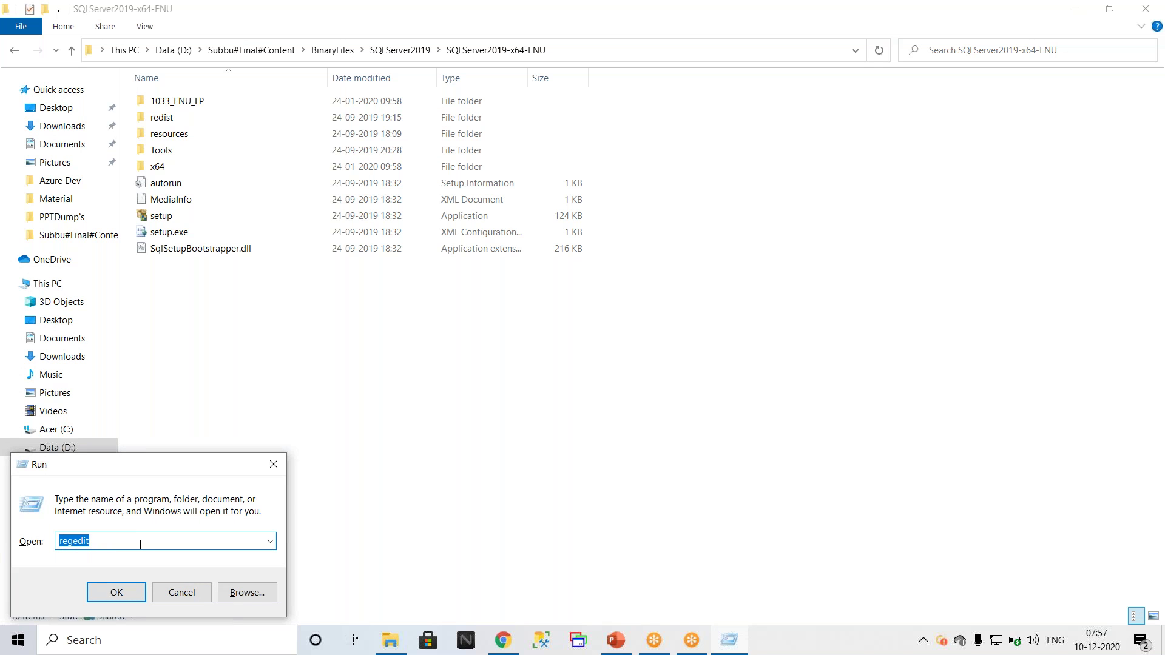
{"action": "key", "text": "Return"}
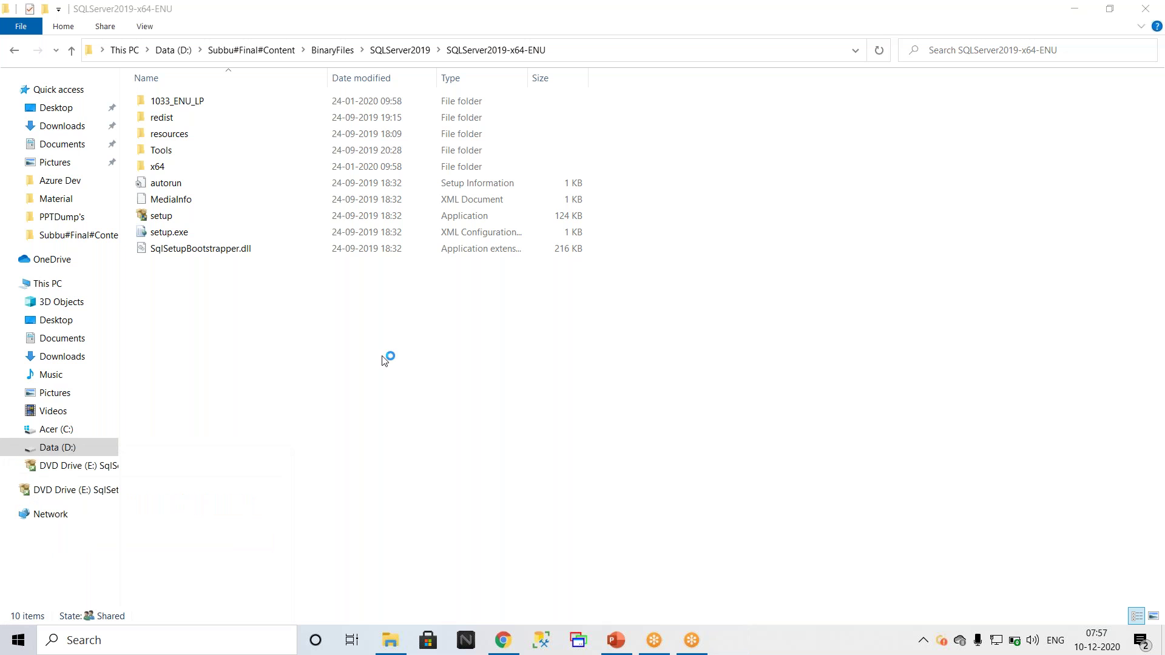
{"action": "left_click", "coordinate": [271, 198]}
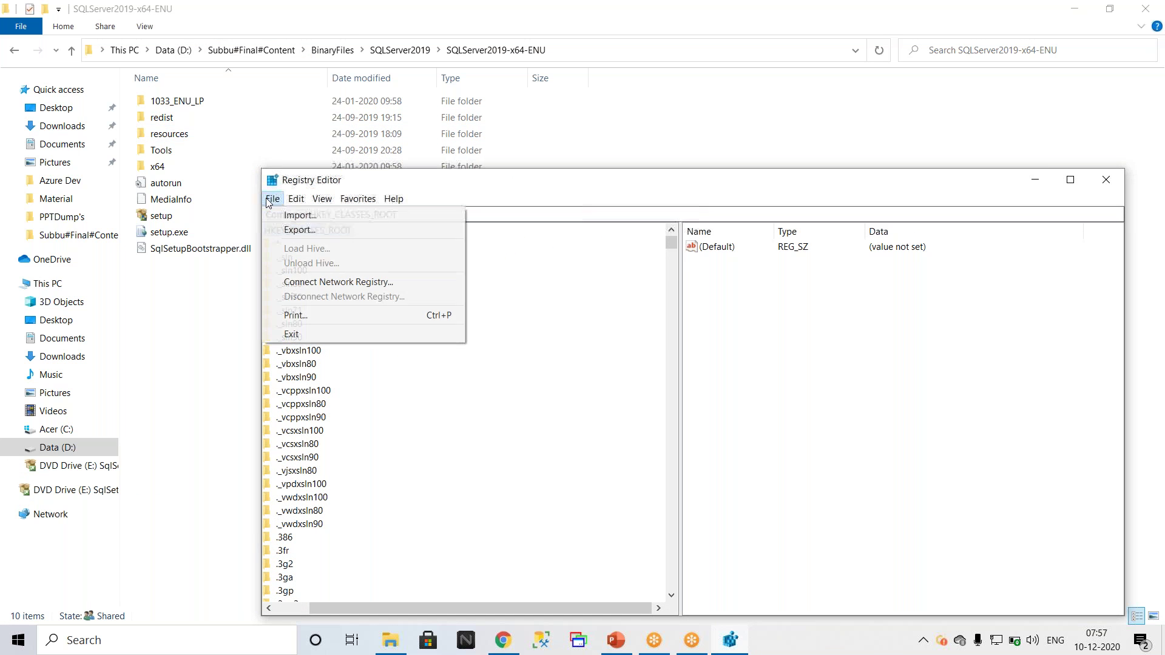
{"action": "left_click", "coordinate": [291, 215]}
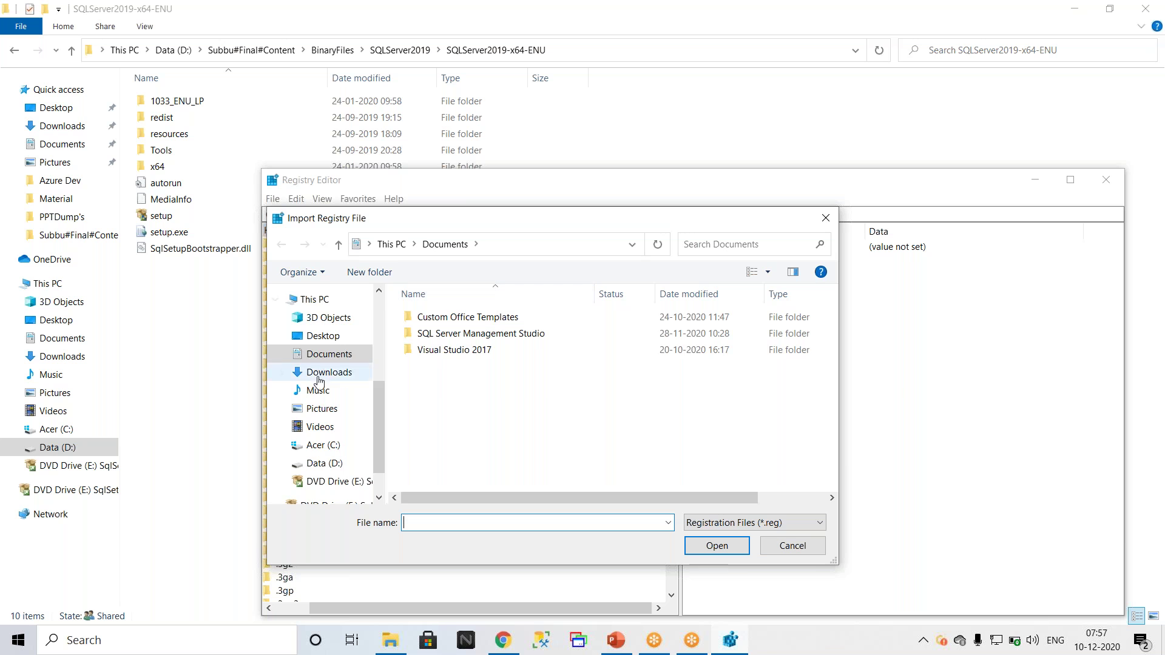
{"action": "scroll", "coordinate": [316, 367], "scroll_direction": "up", "scroll_amount": 1}
{"action": "left_click", "coordinate": [323, 396]}
{"action": "left_click", "coordinate": [462, 521]}
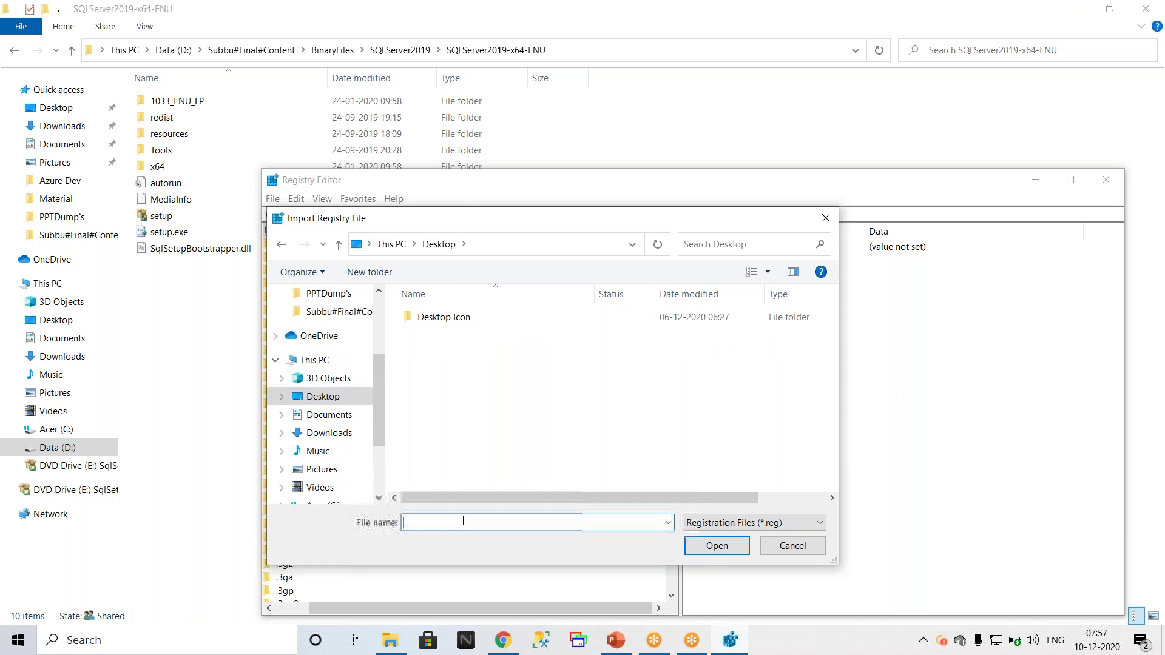
{"action": "type", "text": "backupreg"}
{"action": "left_click", "coordinate": [715, 547]}
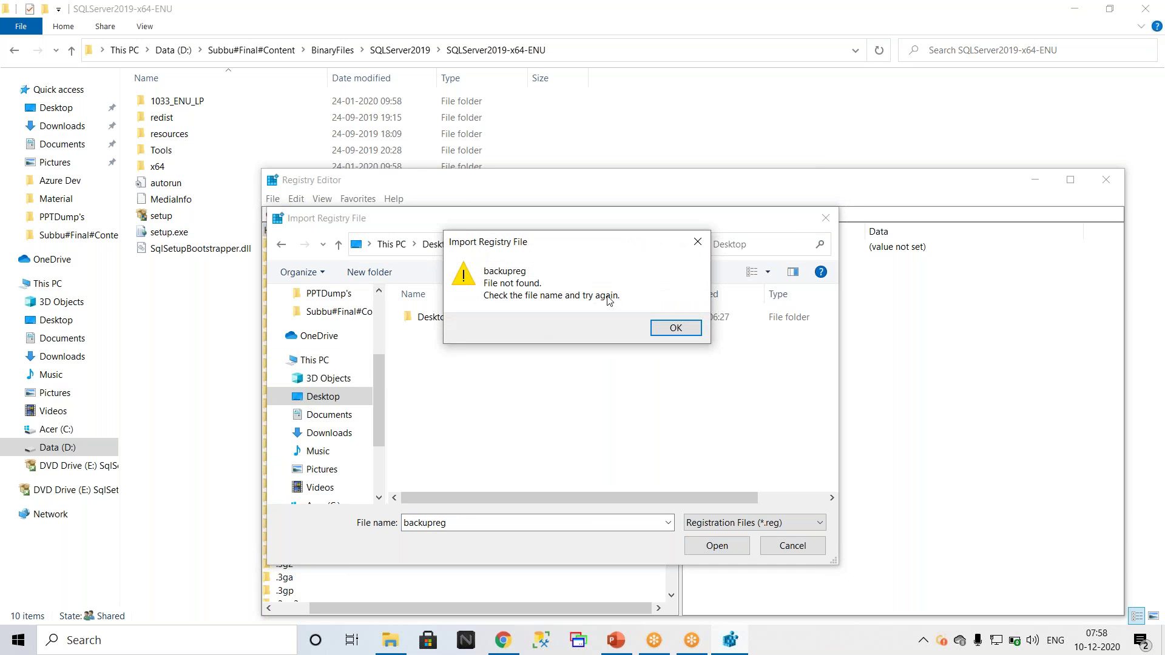
{"action": "left_click", "coordinate": [666, 325]}
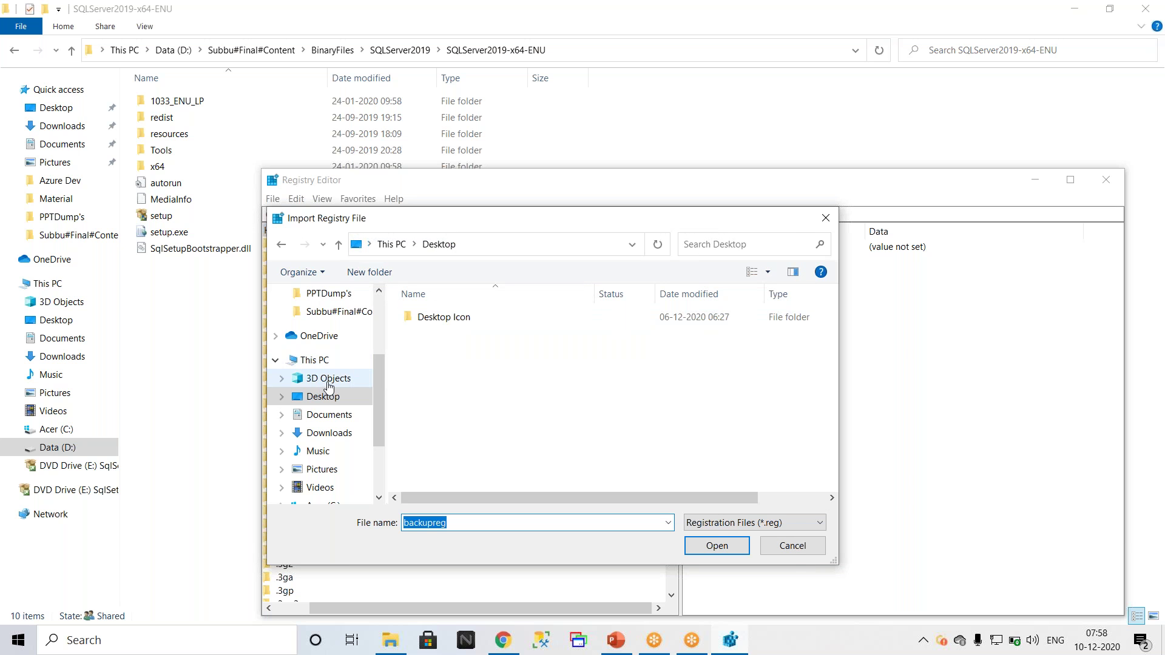
{"action": "left_click", "coordinate": [791, 551]}
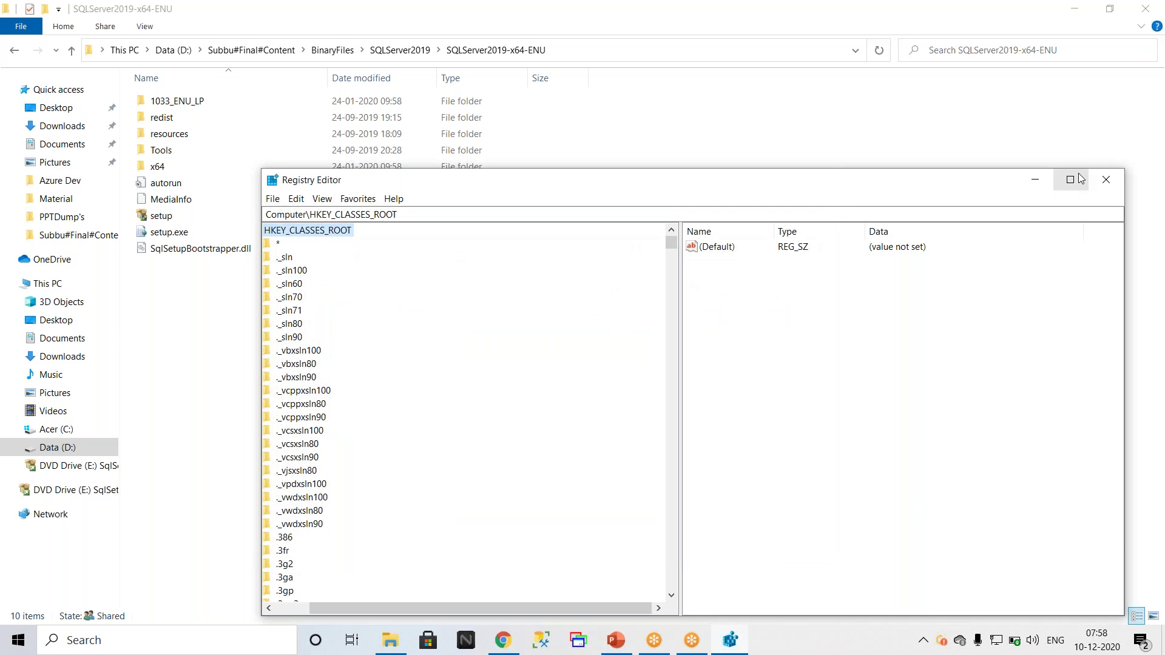
{"action": "left_click", "coordinate": [1079, 179]}
Step: Maximize Registry Editor, collapse HKEY_CLASSES_ROOT and select the Computer root
{"action": "left_click", "coordinate": [130, 617]}
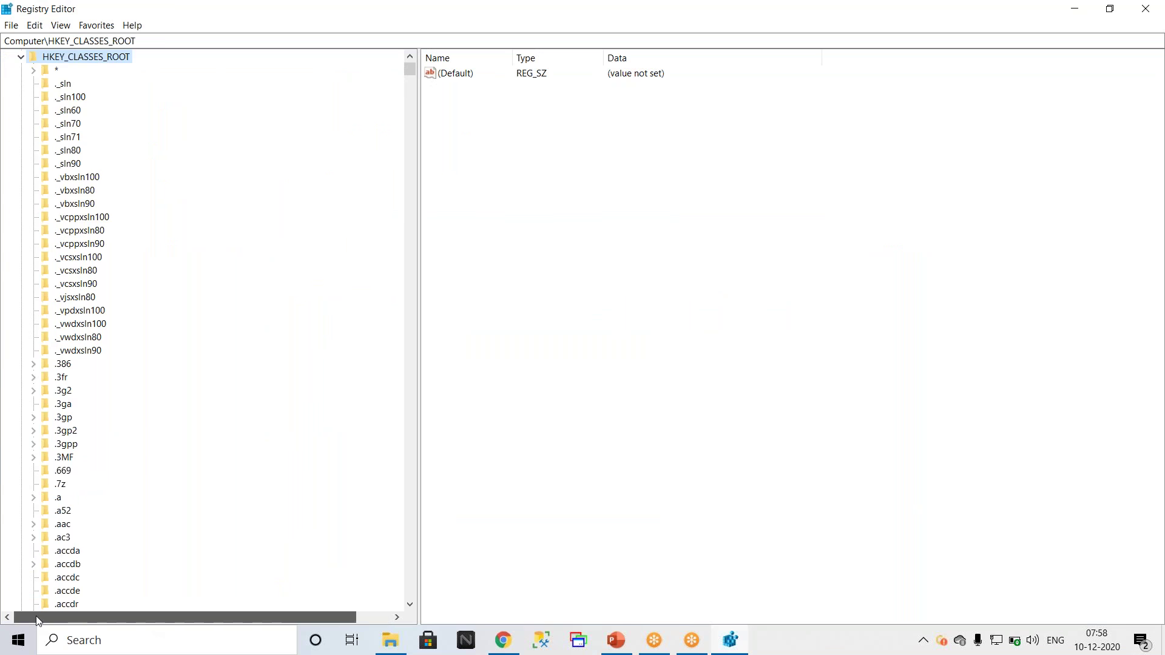
{"action": "scroll", "coordinate": [148, 77], "scroll_direction": "up", "scroll_amount": 1}
{"action": "left_click", "coordinate": [23, 71]}
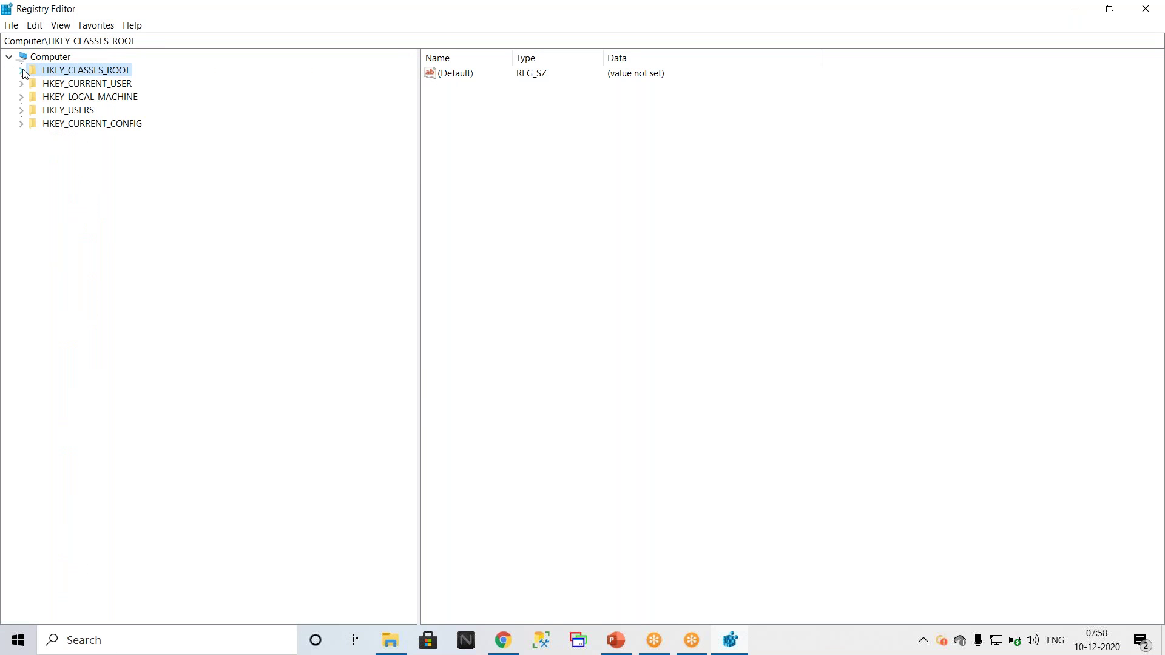
{"action": "right_click", "coordinate": [53, 59]}
{"action": "left_click", "coordinate": [87, 169]}
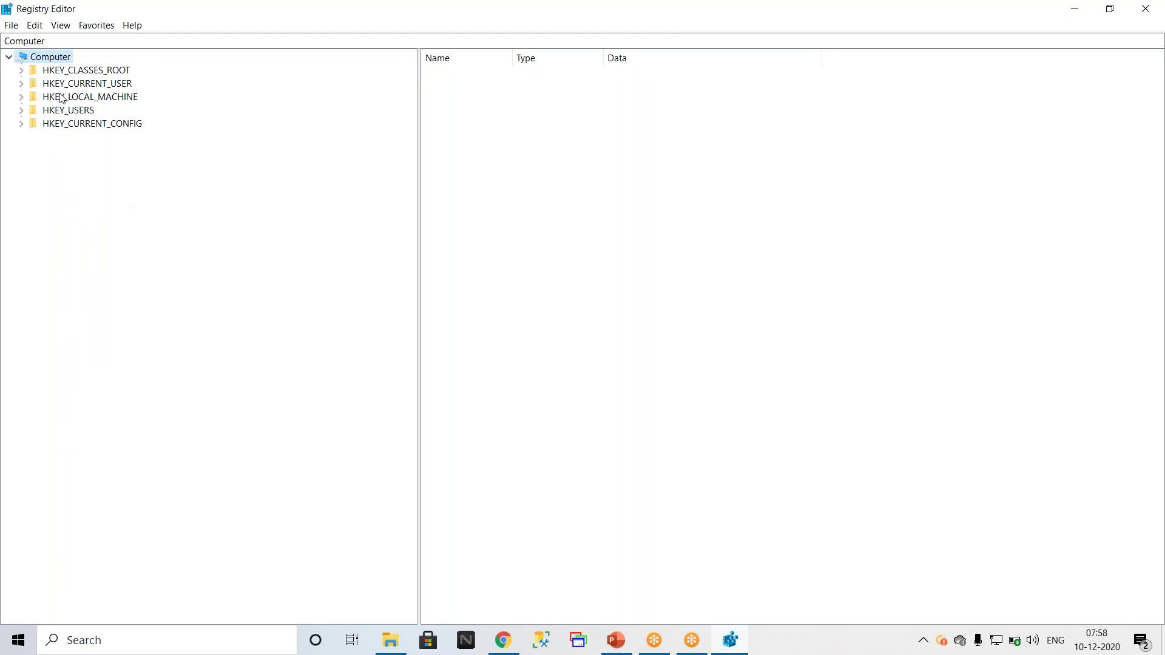
Step: Export the whole registry to the Desktop as 'backupreg', then show the desktop
{"action": "left_click", "coordinate": [12, 28]}
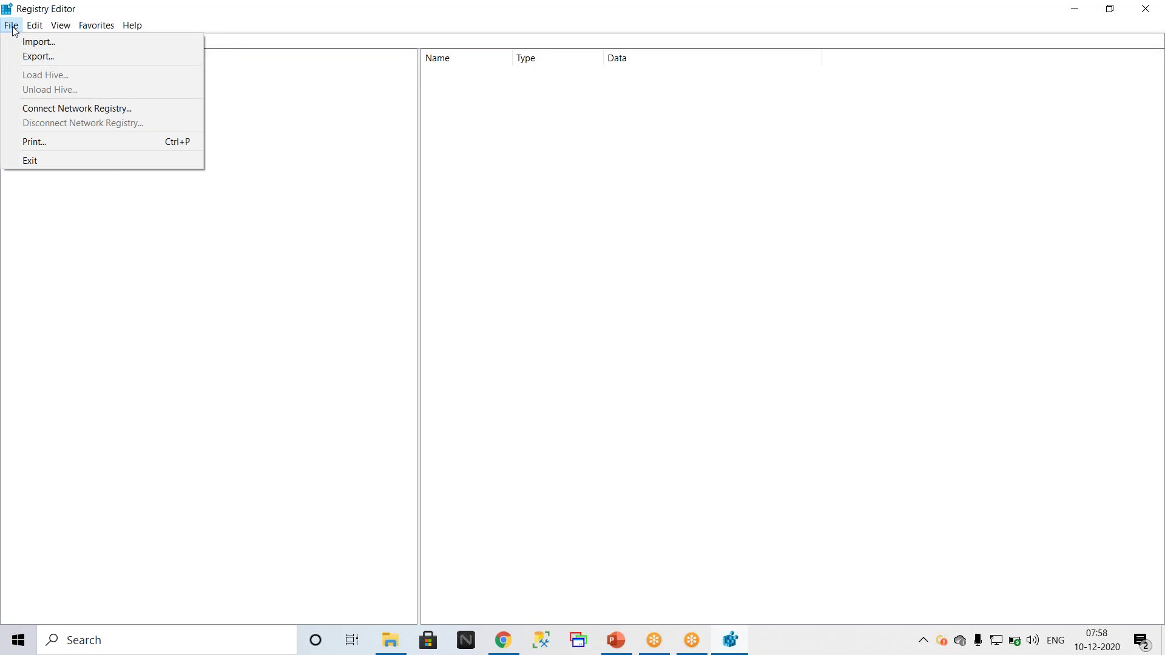
{"action": "left_click", "coordinate": [44, 59]}
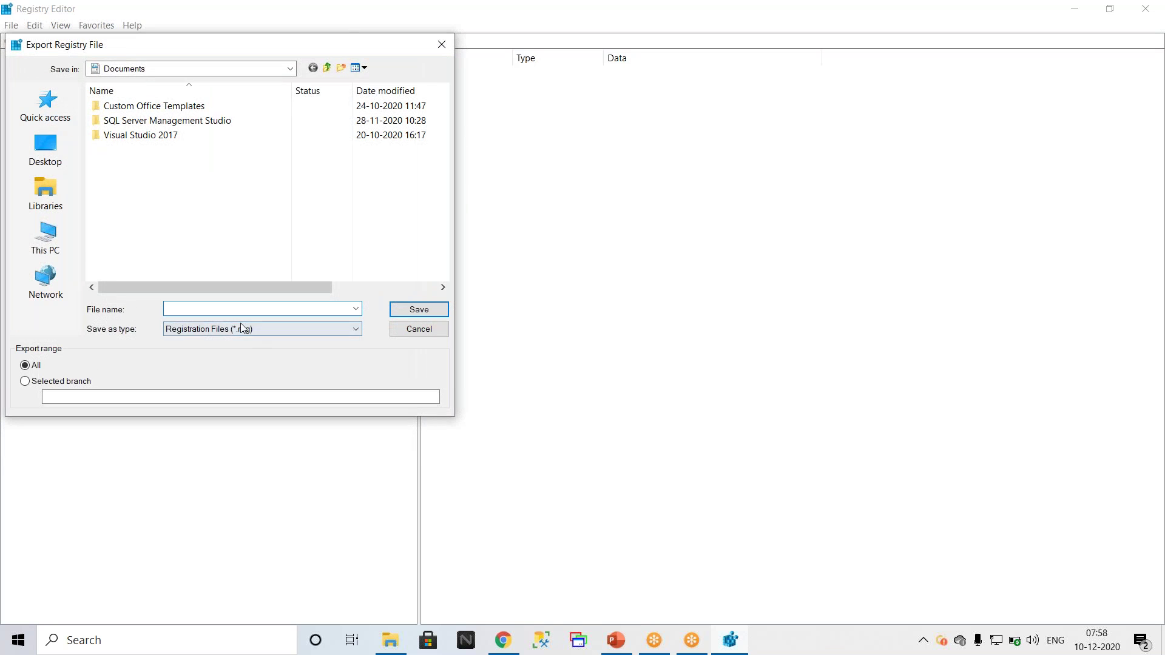
{"action": "left_click", "coordinate": [46, 150]}
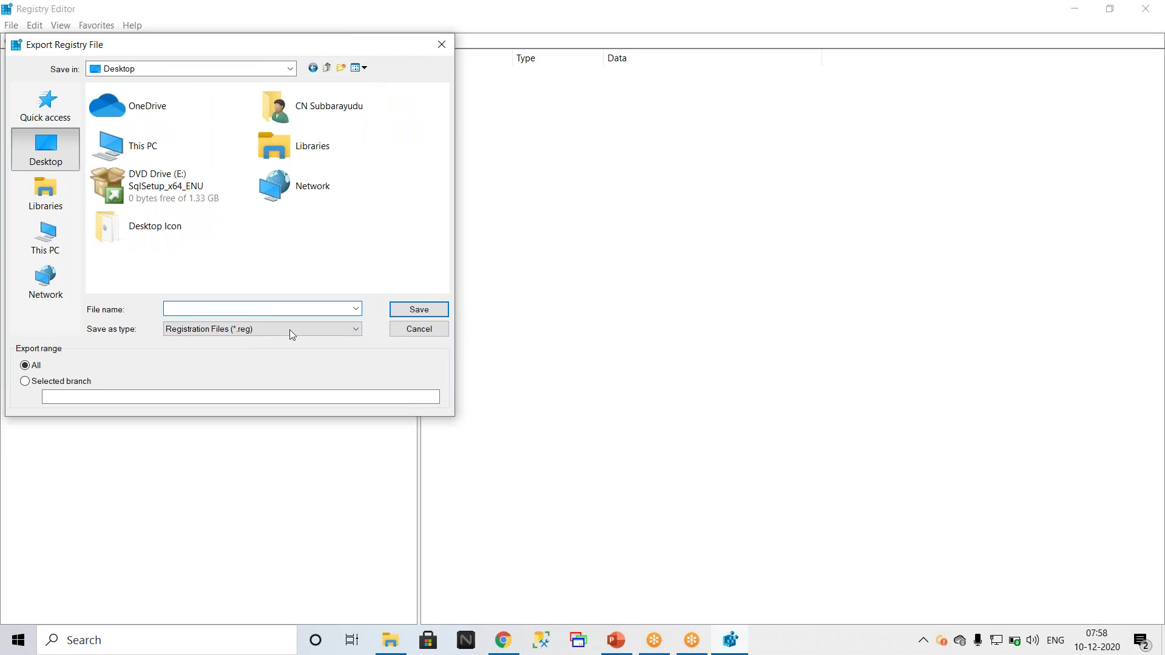
{"action": "left_click", "coordinate": [247, 308]}
{"action": "type", "text": "backupreg"}
{"action": "left_click", "coordinate": [438, 310]}
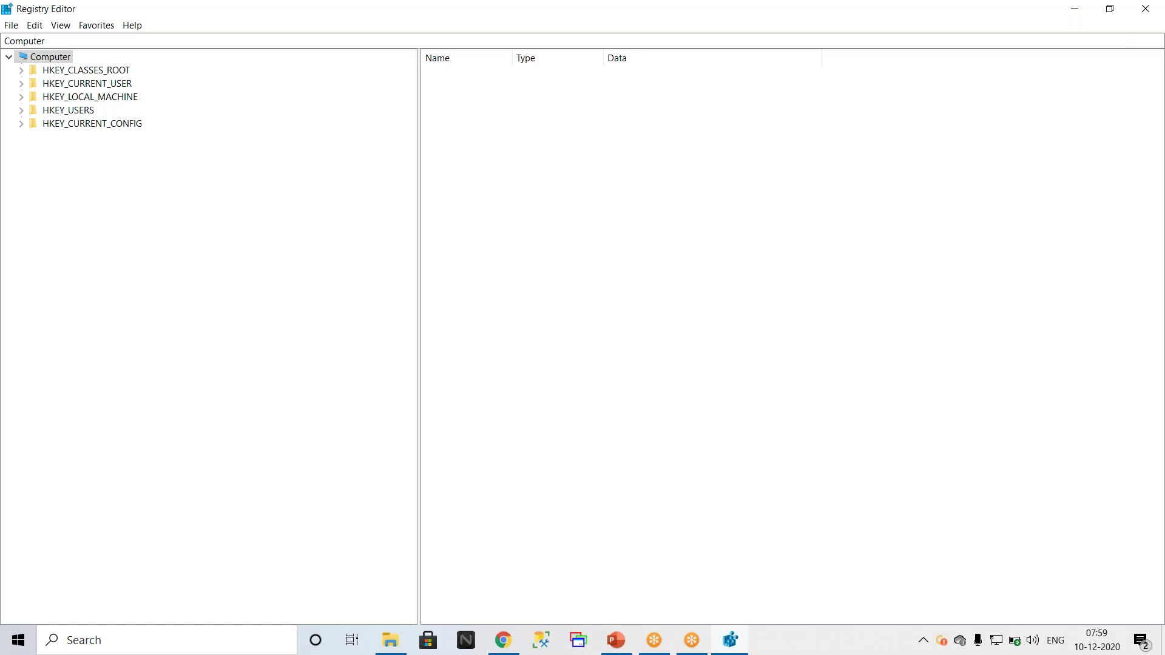
{"action": "key", "text": "super+d"}
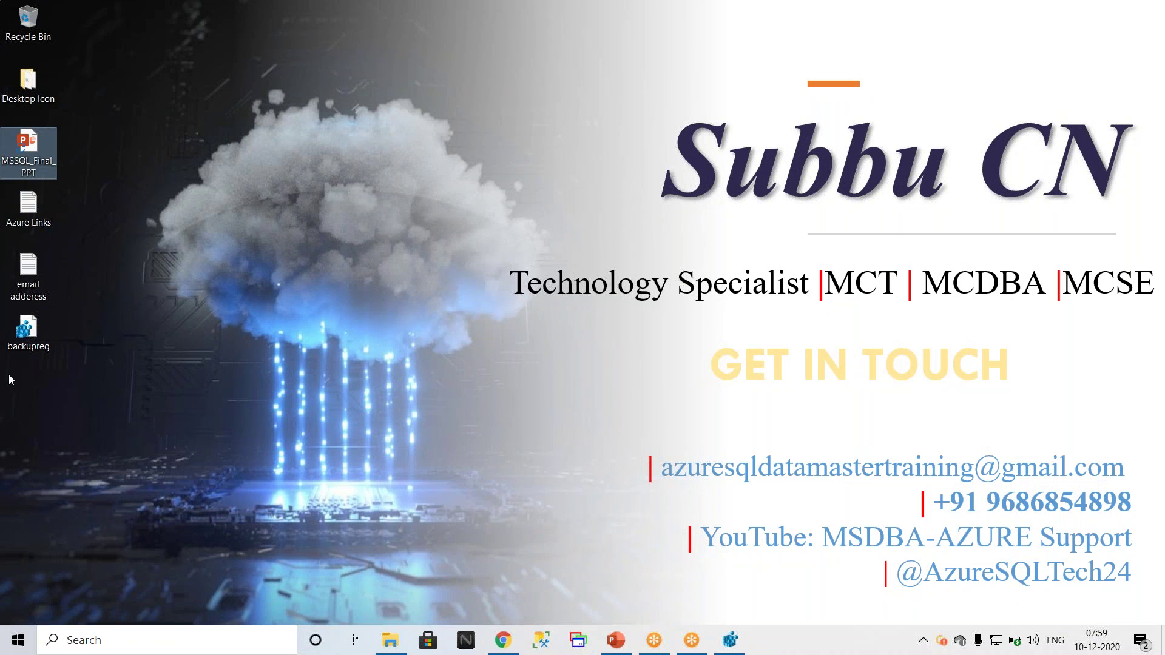
{"action": "mouse_move", "coordinate": [35, 354]}
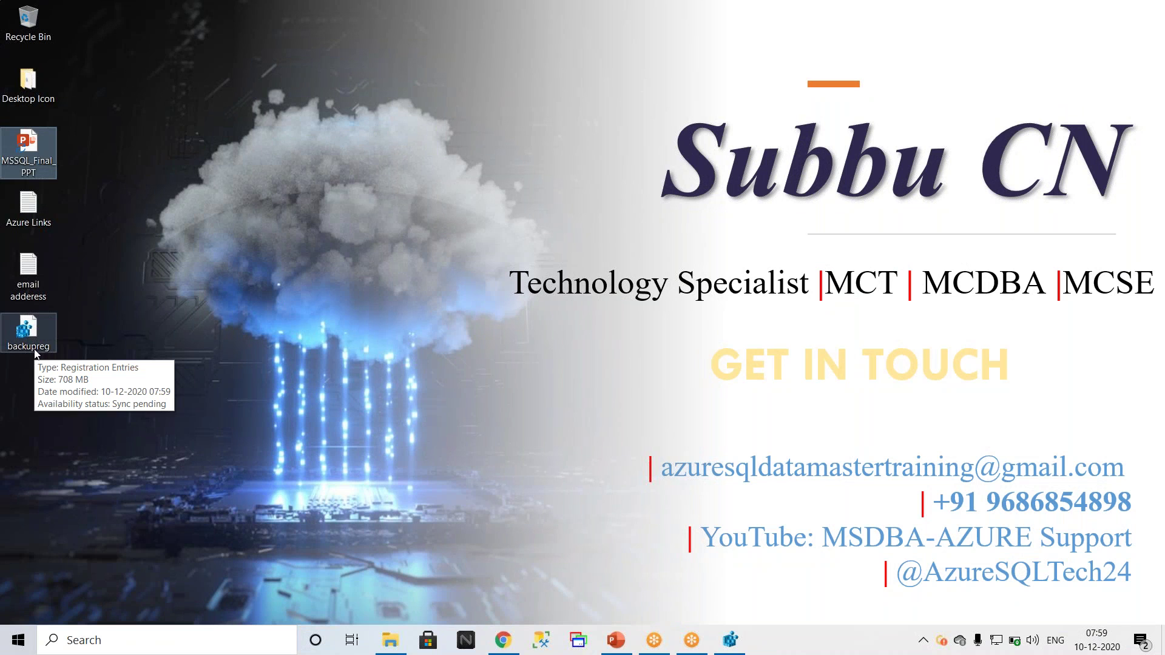
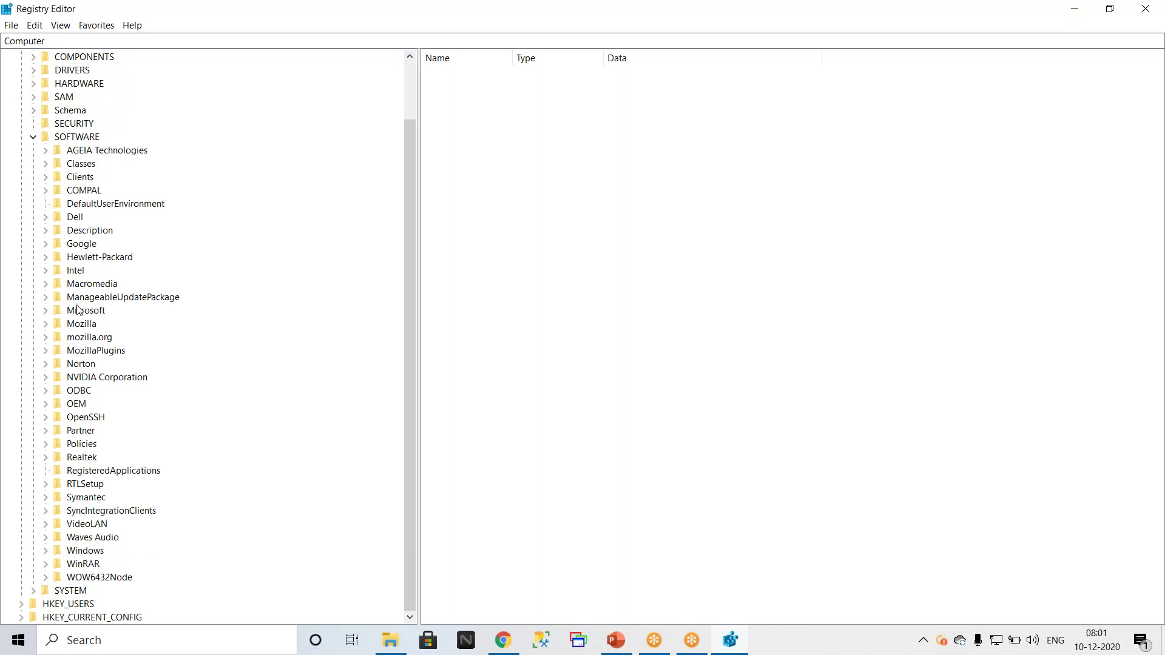
Step: Expand HKEY_LOCAL_MACHINE\SOFTWARE\Microsoft and its Microsoft SQL Server key to browse the SQL subkeys
{"action": "left_click", "coordinate": [44, 313]}
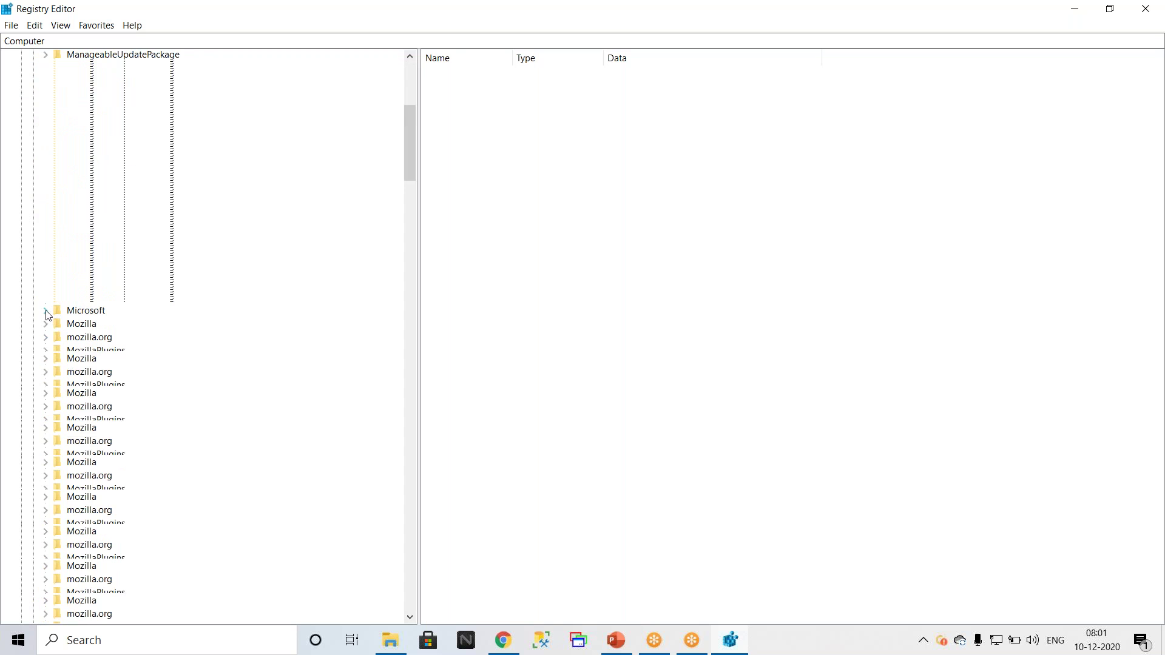
{"action": "scroll", "coordinate": [97, 361], "scroll_direction": "down", "scroll_amount": 5}
{"action": "scroll", "coordinate": [97, 361], "scroll_direction": "down", "scroll_amount": 20}
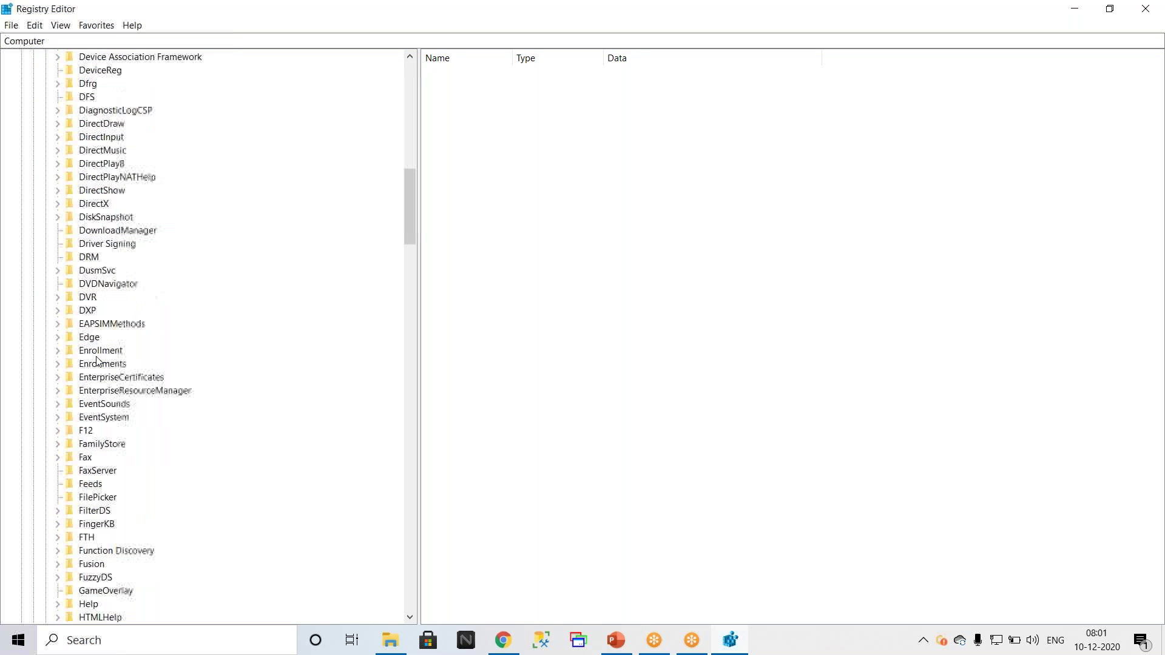
{"action": "scroll", "coordinate": [97, 361], "scroll_direction": "down", "scroll_amount": 3}
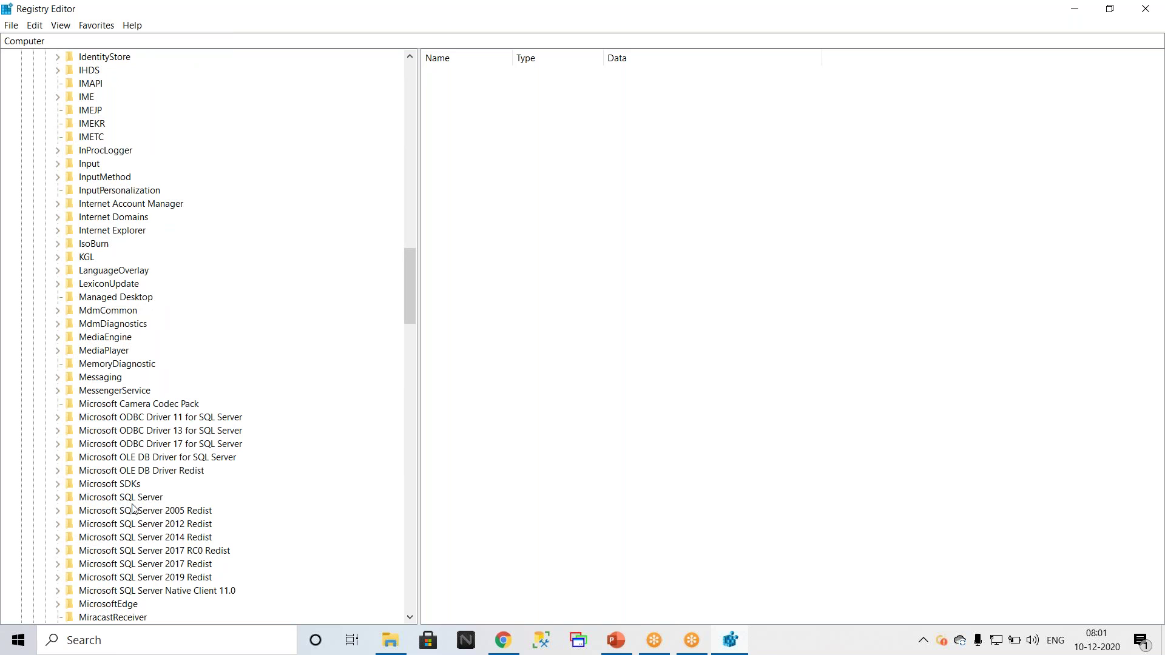
{"action": "left_click", "coordinate": [58, 498]}
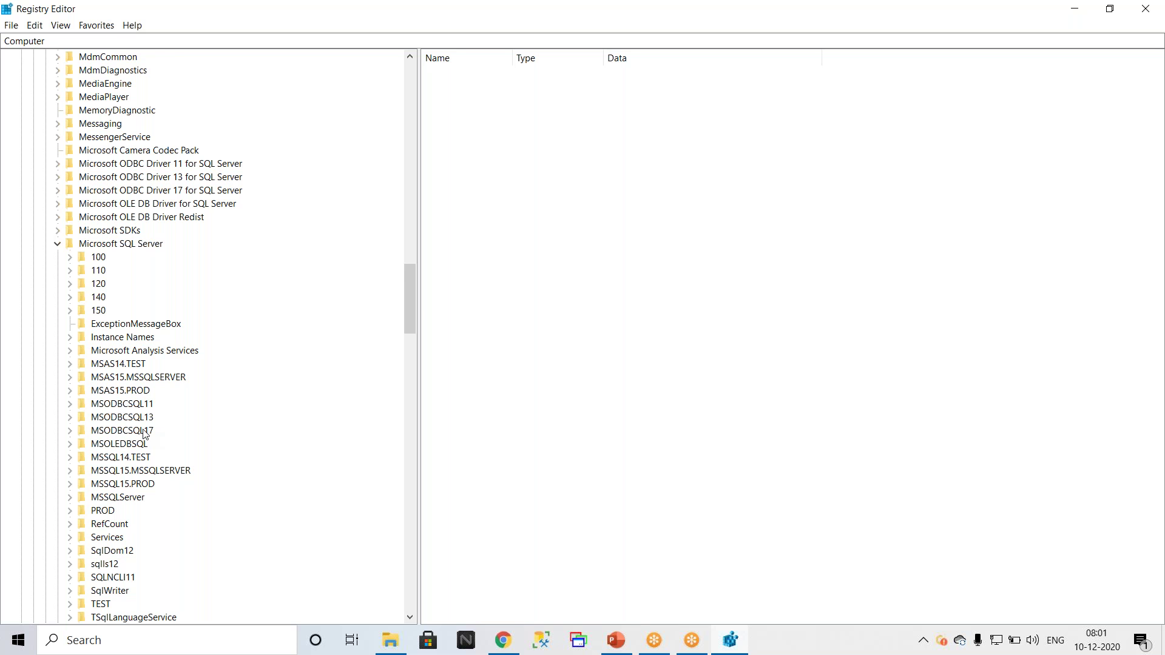
{"action": "scroll", "coordinate": [144, 432], "scroll_direction": "up", "scroll_amount": 20}
{"action": "scroll", "coordinate": [145, 432], "scroll_direction": "up", "scroll_amount": 18}
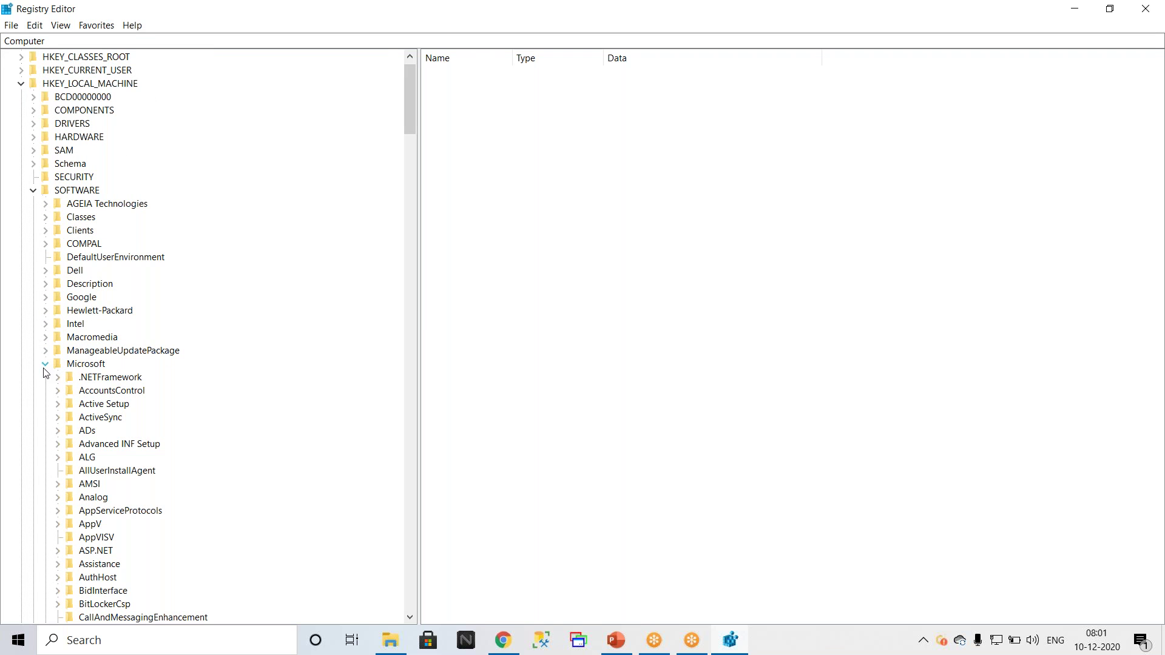
Step: Collapse the Microsoft key and then the SOFTWARE key under HKEY_LOCAL_MACHINE
{"action": "left_click", "coordinate": [47, 365]}
{"action": "scroll", "coordinate": [115, 470], "scroll_direction": "down", "scroll_amount": 2}
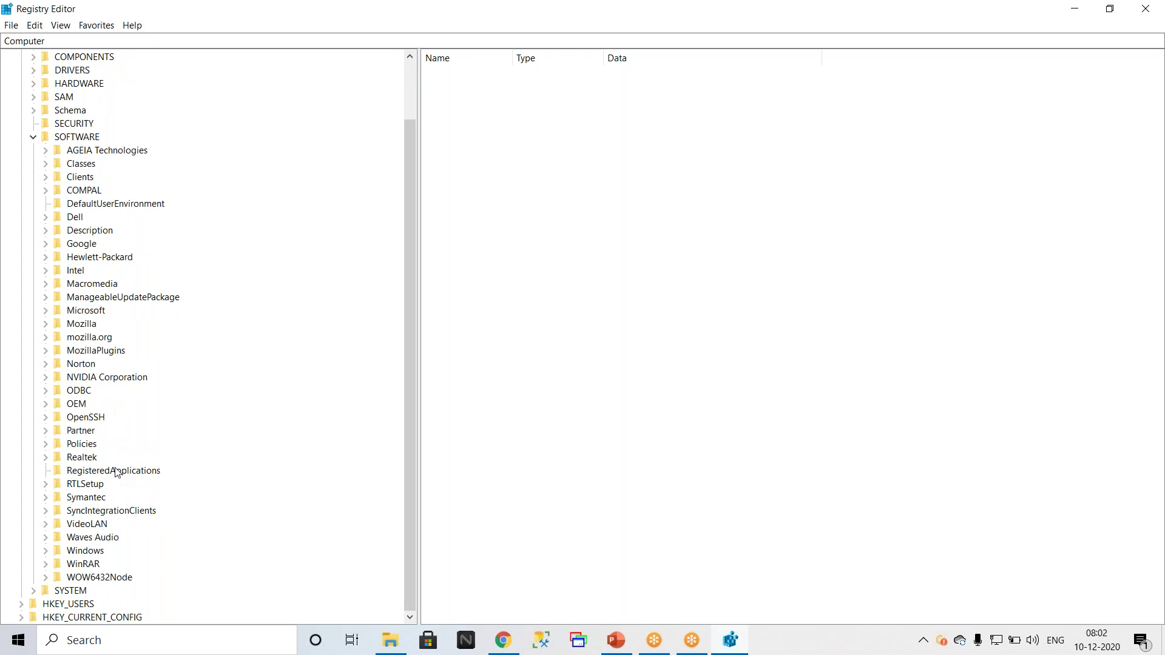
{"action": "scroll", "coordinate": [115, 470], "scroll_direction": "up", "scroll_amount": 2}
{"action": "left_click", "coordinate": [33, 203]}
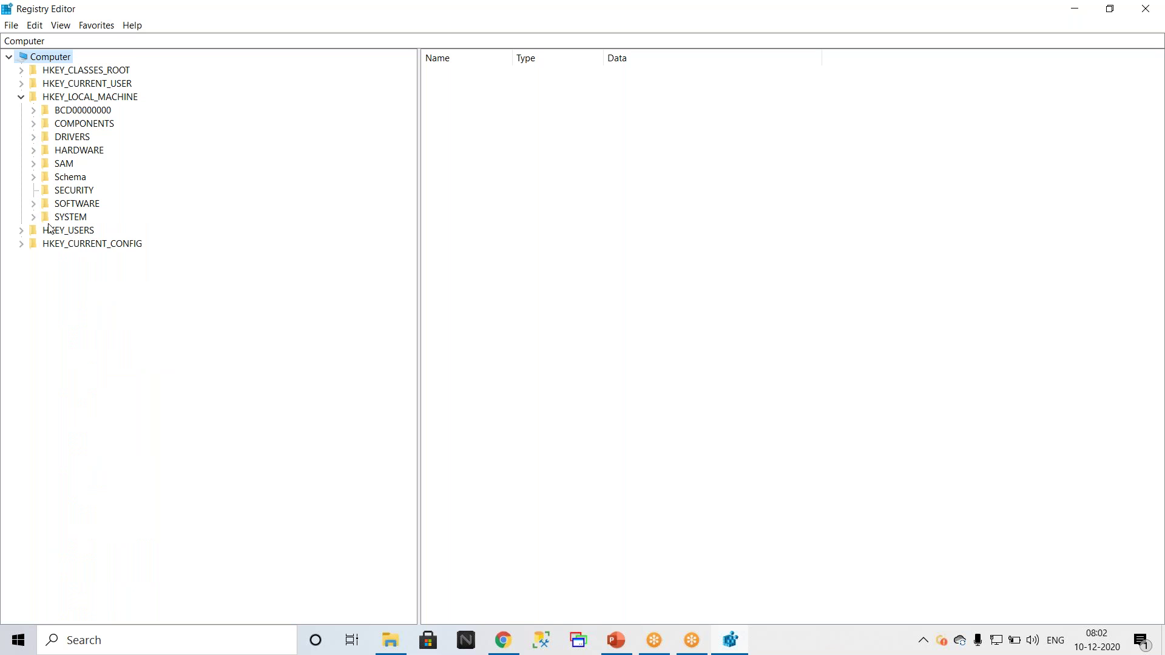
Step: Drill into SYSTEM\CurrentControlSet\Control\SecurityProviders\SCHANNEL and select its Protocols key
{"action": "left_click", "coordinate": [34, 218]}
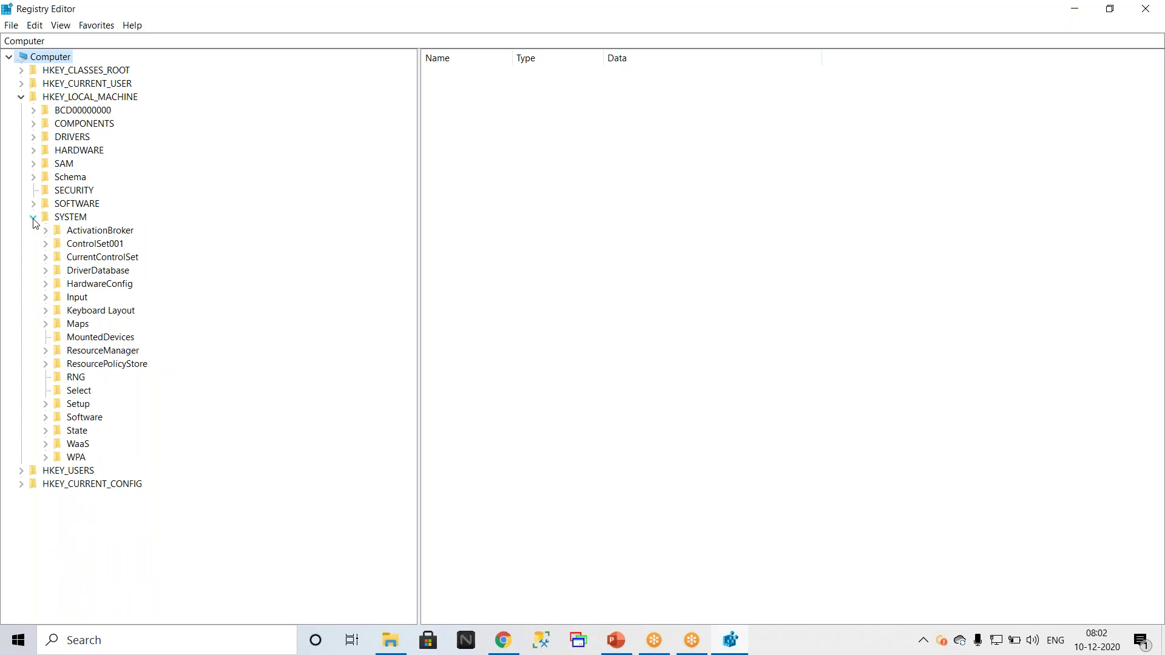
{"action": "left_click", "coordinate": [46, 257]}
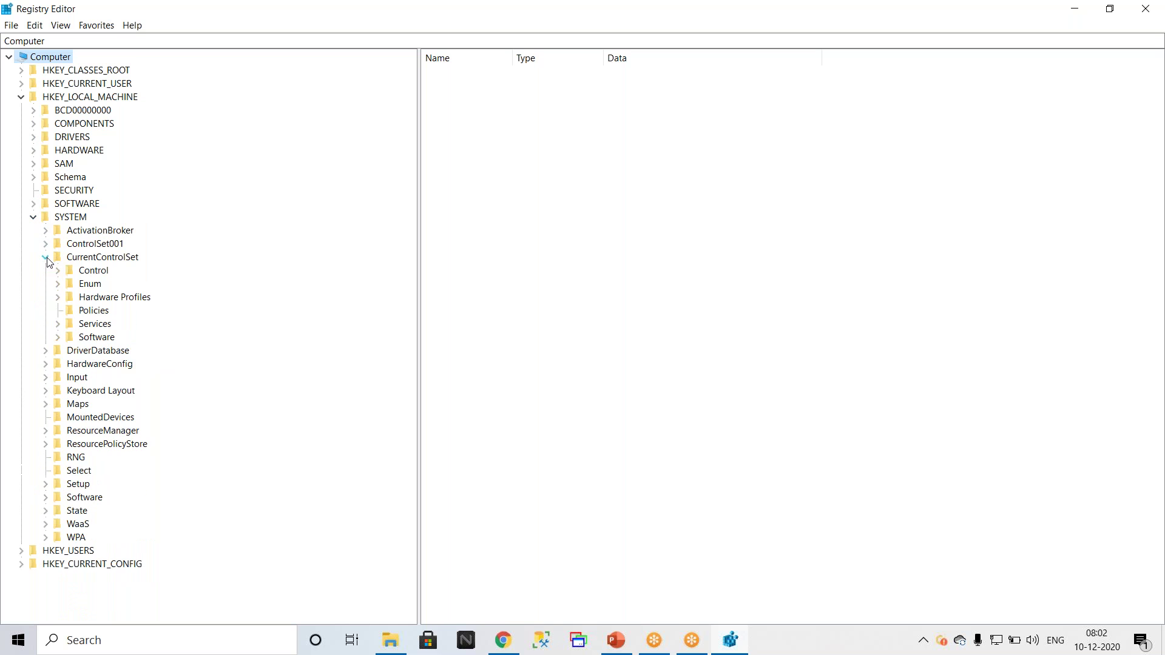
{"action": "left_click", "coordinate": [58, 337]}
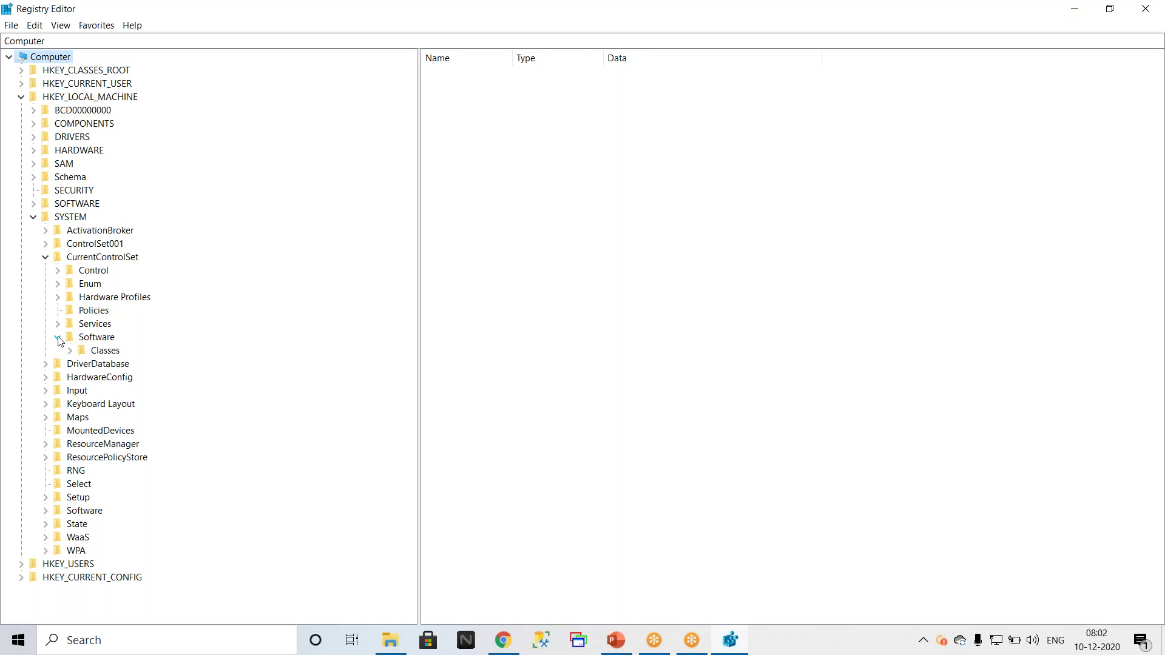
{"action": "left_click", "coordinate": [57, 337]}
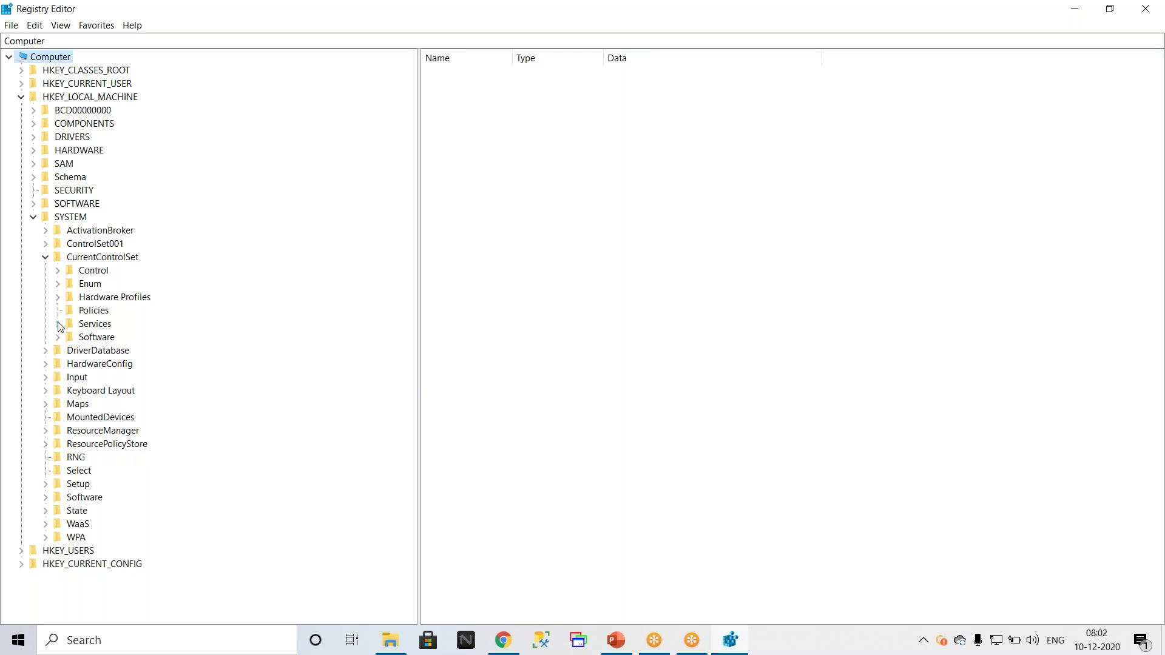
{"action": "left_click", "coordinate": [58, 270]}
{"action": "scroll", "coordinate": [182, 362], "scroll_direction": "down", "scroll_amount": 2}
{"action": "scroll", "coordinate": [182, 362], "scroll_direction": "down", "scroll_amount": 20}
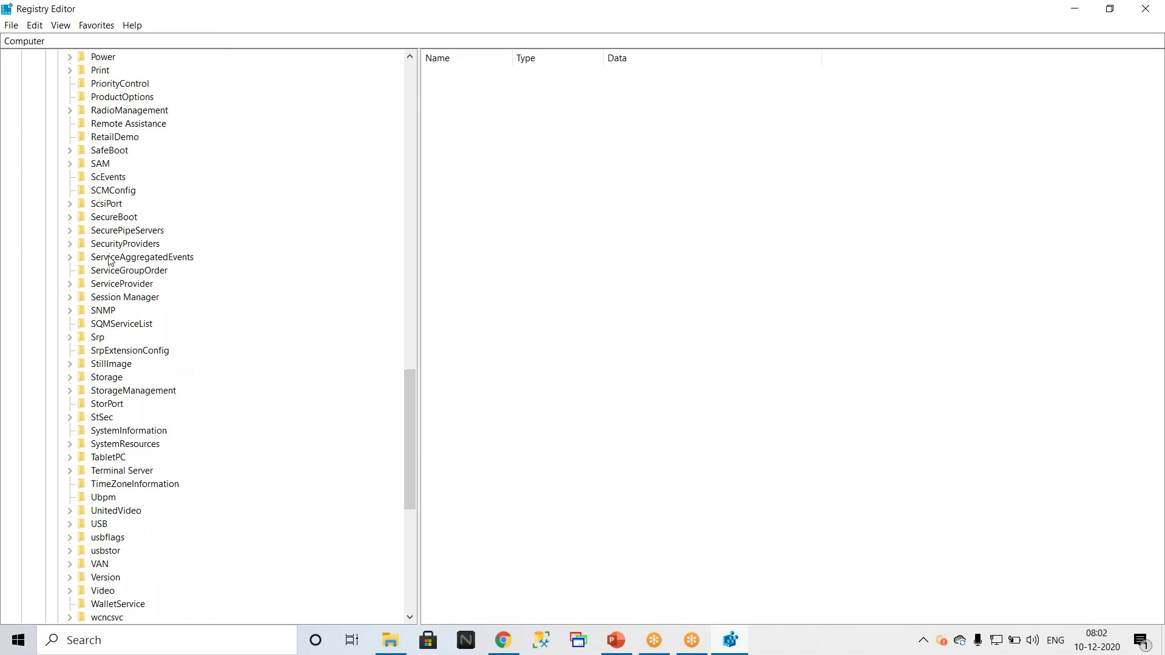
{"action": "left_click", "coordinate": [70, 244]}
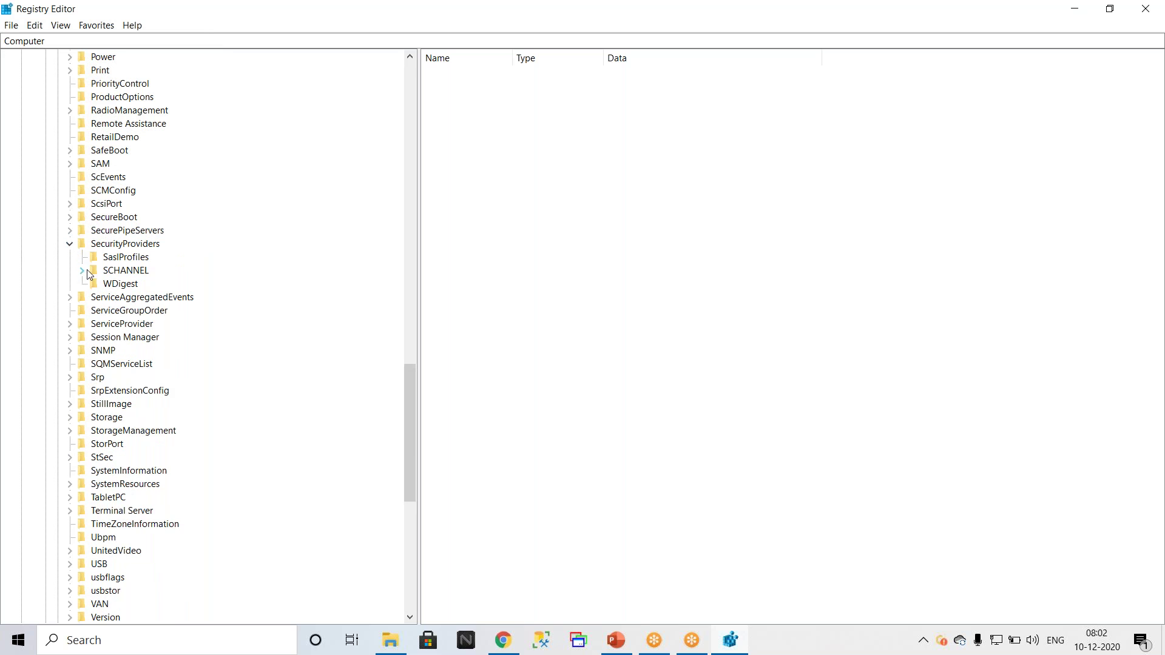
{"action": "left_click", "coordinate": [82, 270]}
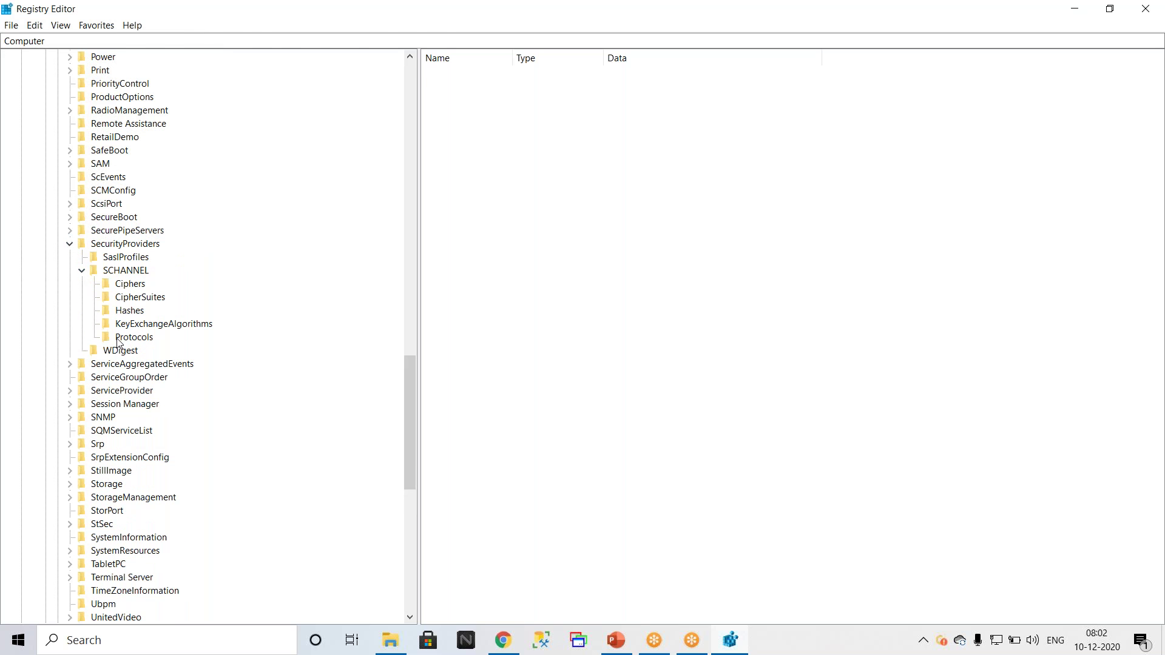
{"action": "left_click", "coordinate": [120, 340]}
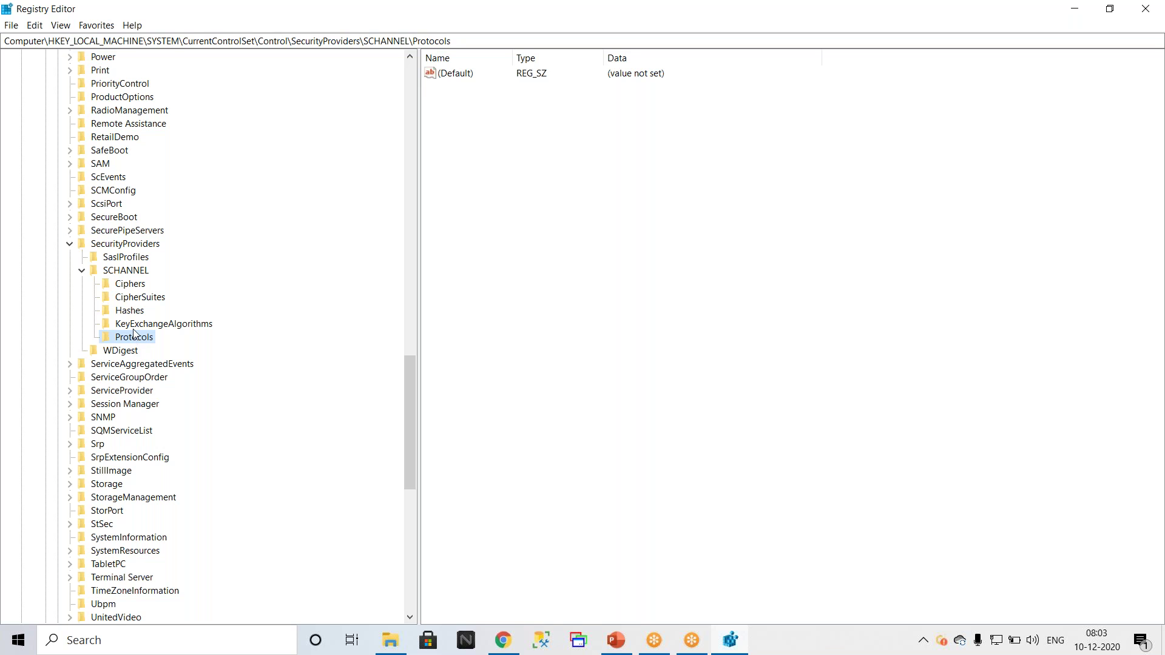
Step: Scroll the key tree to review the SCHANNEL Protocols key, which holds only an empty (Default) value
{"action": "scroll", "coordinate": [132, 331], "scroll_direction": "up", "scroll_amount": 13}
{"action": "scroll", "coordinate": [133, 329], "scroll_direction": "up", "scroll_amount": 18}
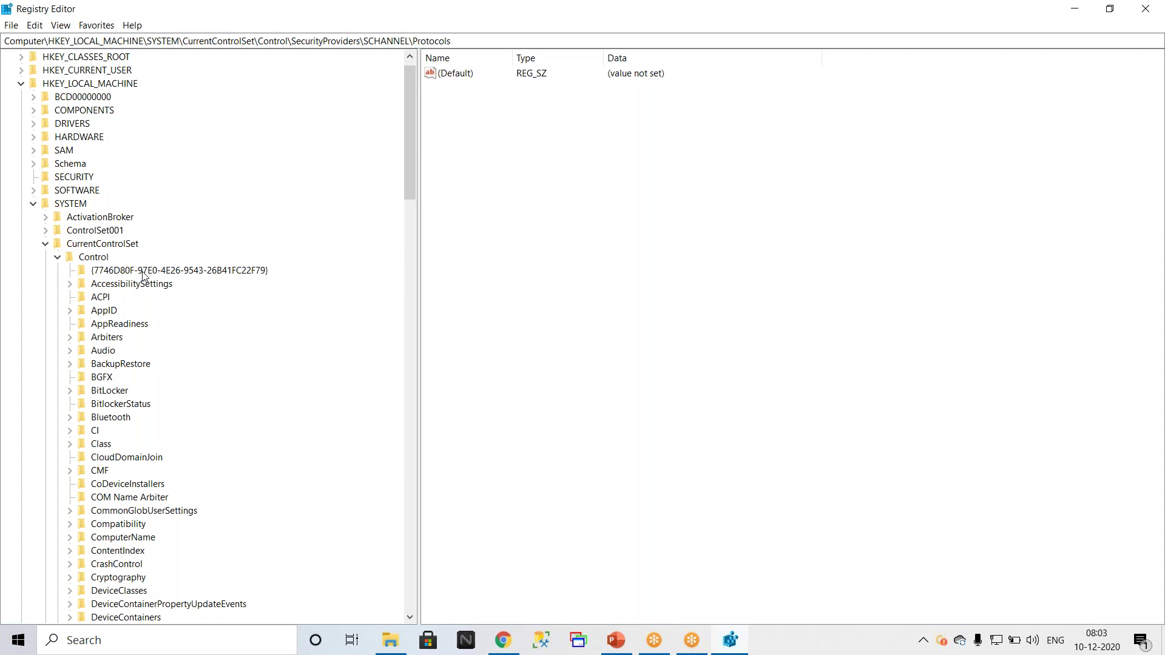
{"action": "scroll", "coordinate": [143, 277], "scroll_direction": "down", "scroll_amount": 1}
{"action": "scroll", "coordinate": [143, 277], "scroll_direction": "down", "scroll_amount": 20}
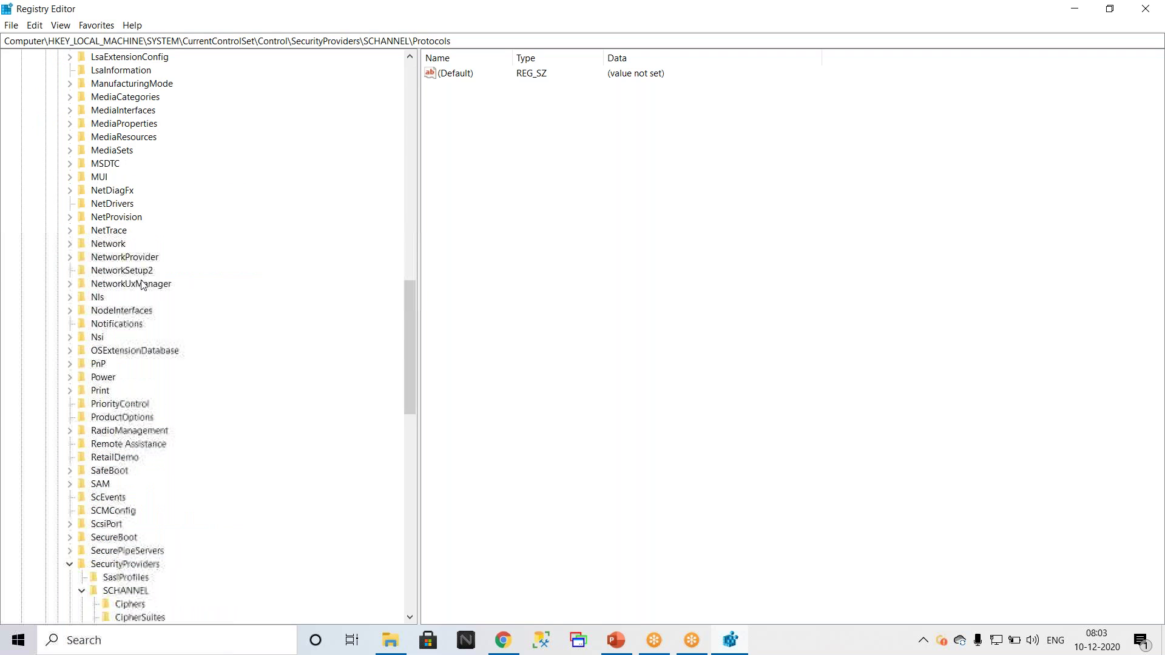
{"action": "scroll", "coordinate": [225, 539], "scroll_direction": "down", "scroll_amount": 4}
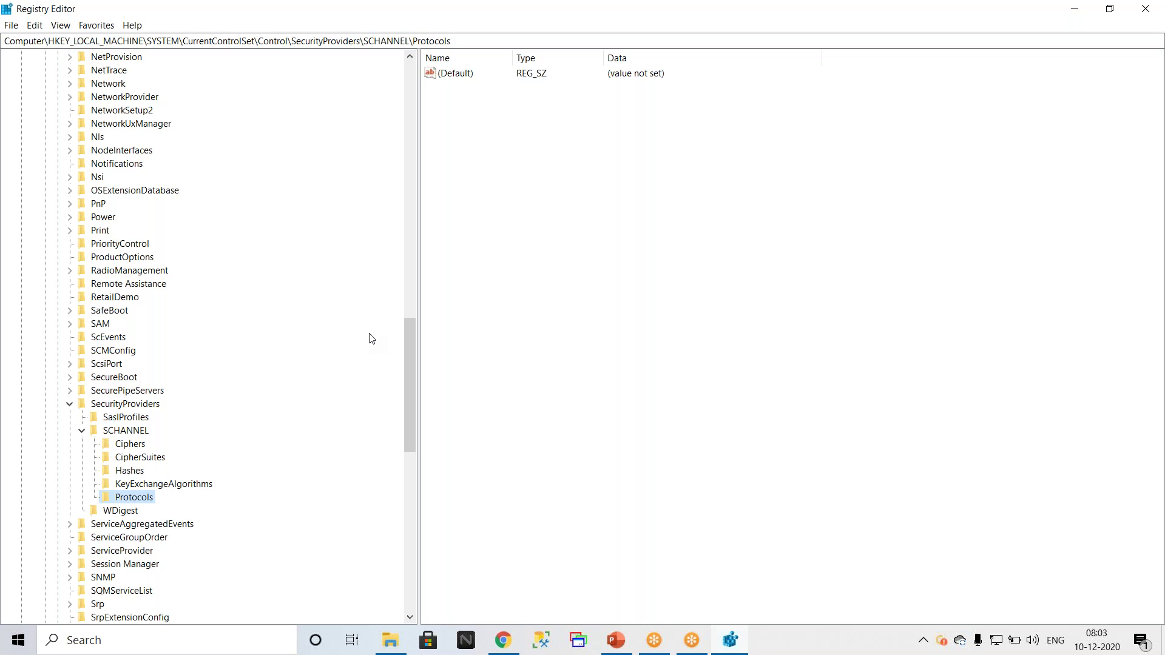
Step: Collapse the SYSTEM key under HKEY_LOCAL_MACHINE and restore Registry Editor from full screen
{"action": "scroll", "coordinate": [246, 303], "scroll_direction": "up", "scroll_amount": 20}
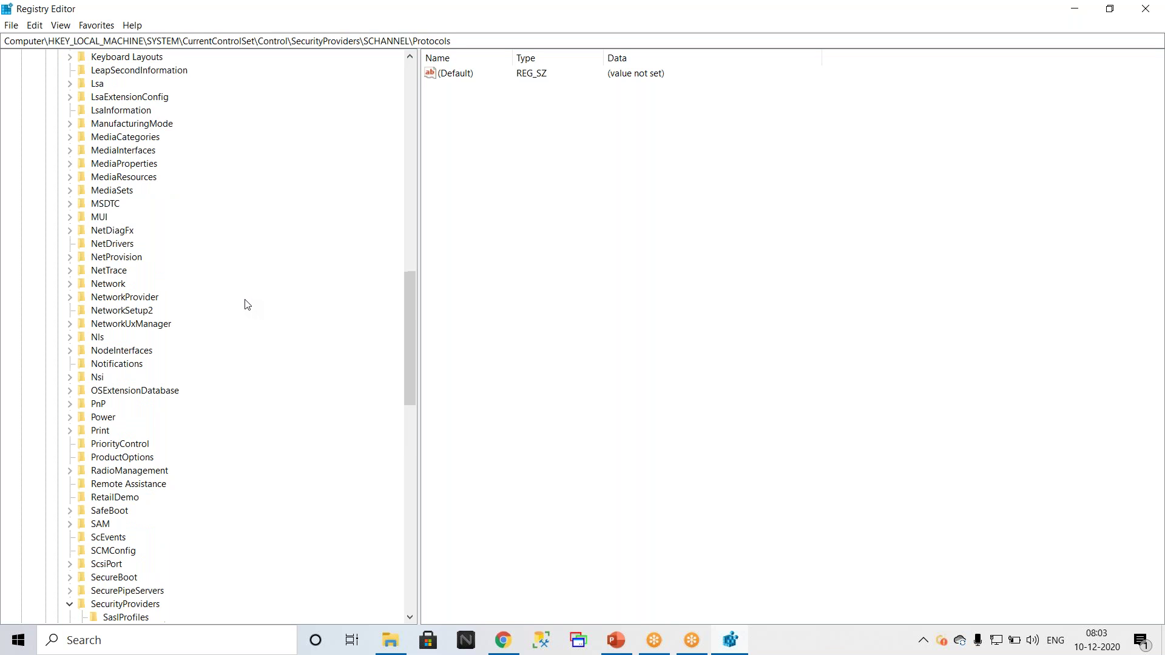
{"action": "scroll", "coordinate": [246, 303], "scroll_direction": "up", "scroll_amount": 6}
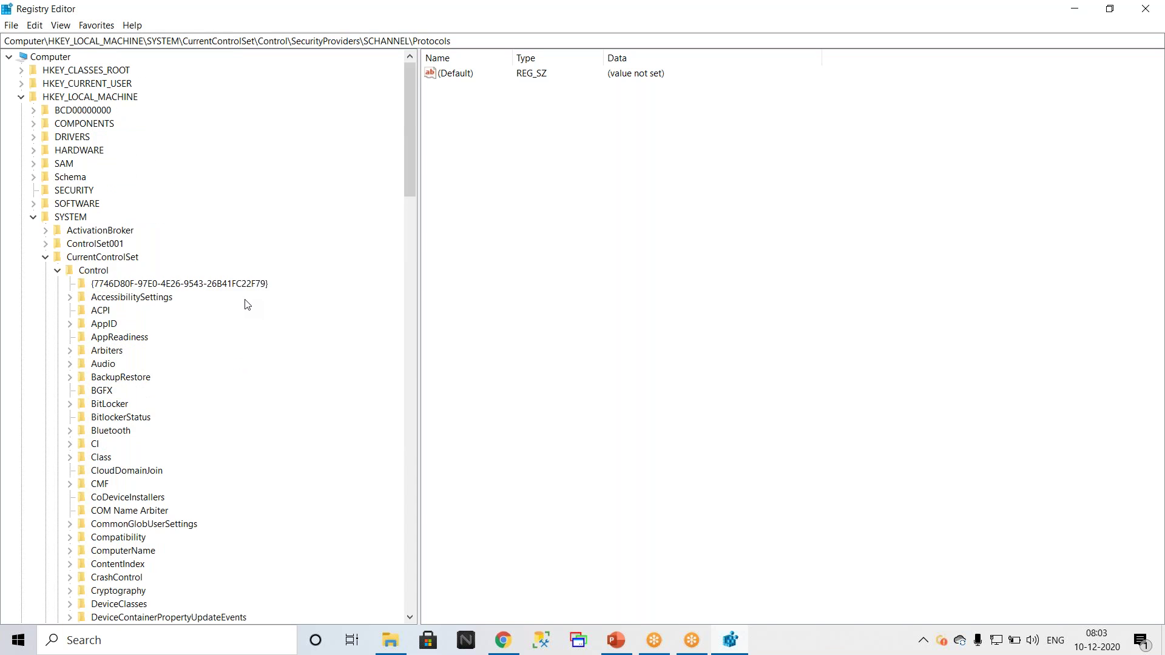
{"action": "left_click", "coordinate": [34, 218]}
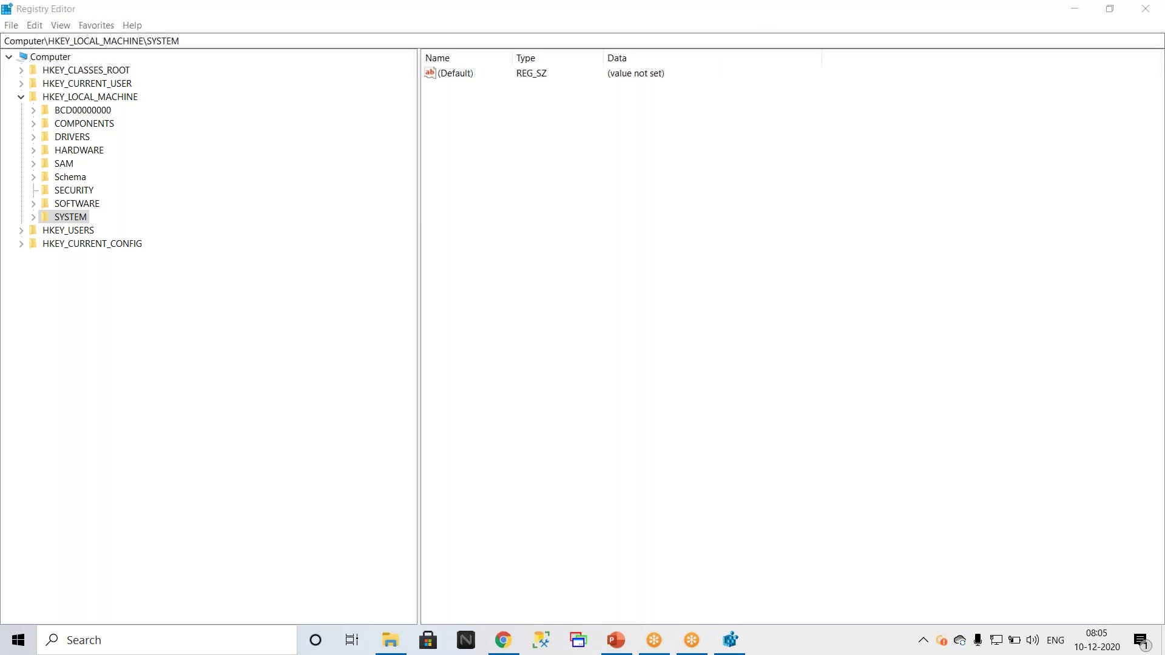
{"action": "double_click", "coordinate": [635, 12]}
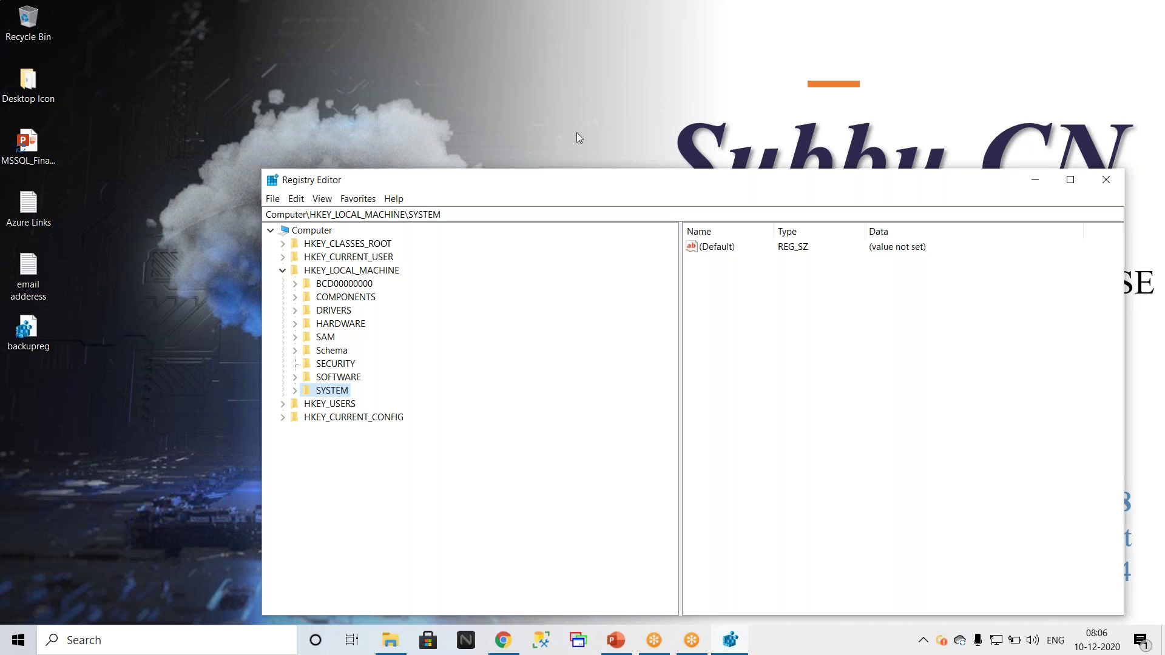
Step: Search the registry from HKEY_CLASSES_ROOT for 'SSAS'
{"action": "right_click", "coordinate": [348, 245]}
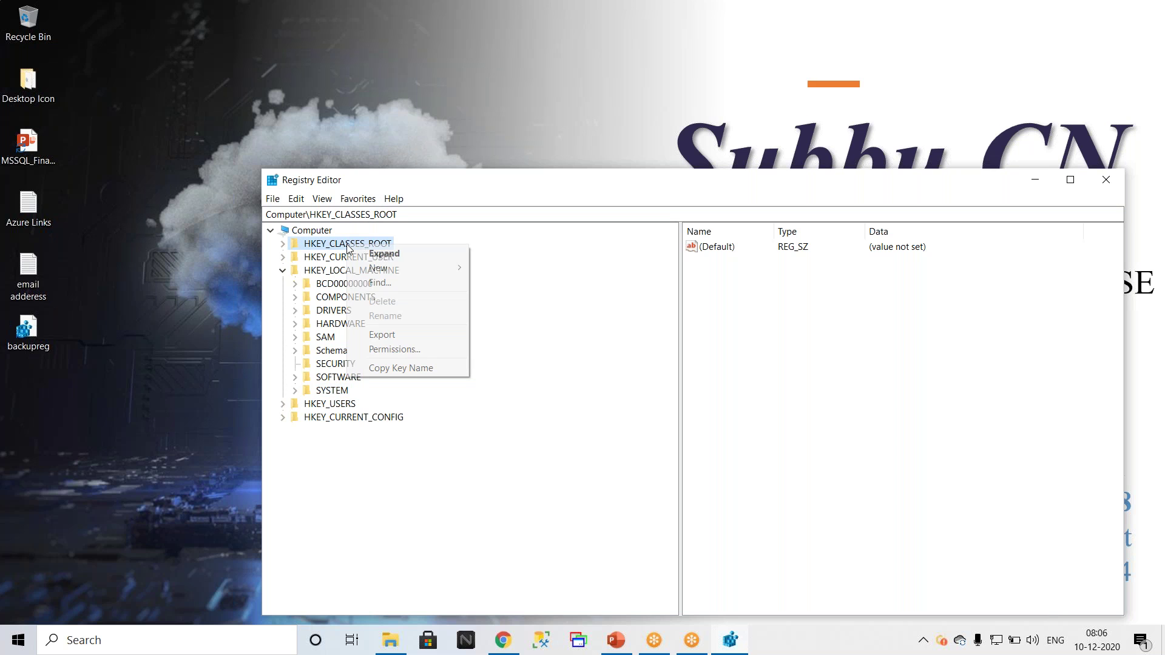
{"action": "left_click", "coordinate": [391, 282]}
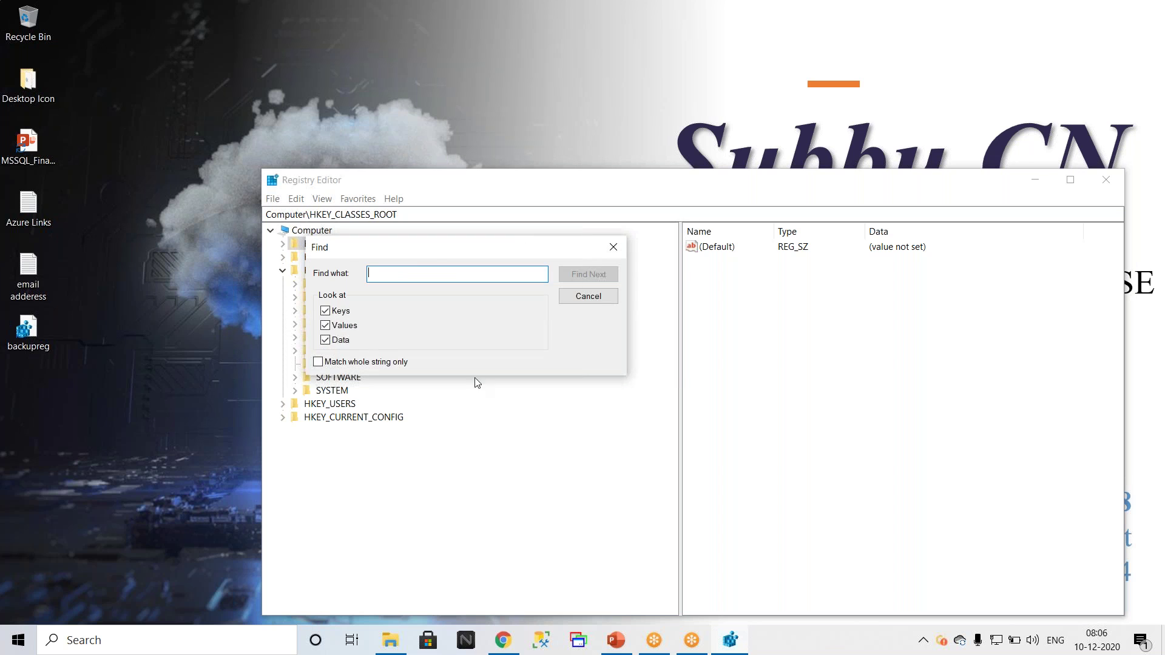
{"action": "type", "text": "SSAS"}
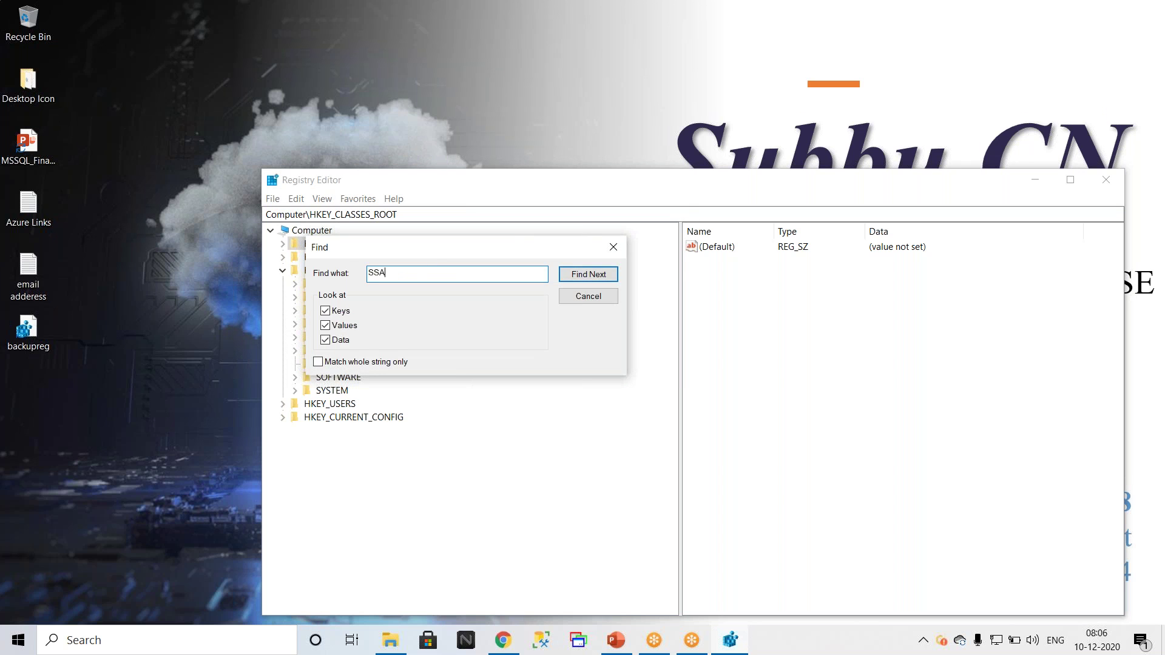
{"action": "left_click", "coordinate": [565, 275]}
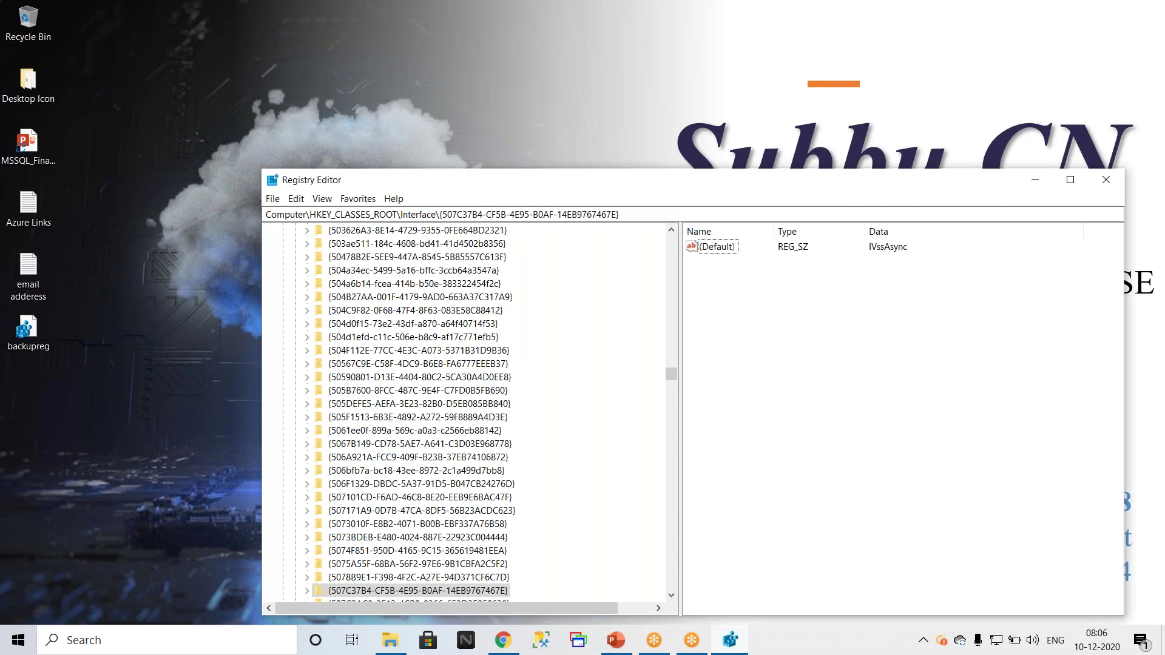
Step: Inspect the found Interface key's ProxyStubClsid32 value, then close Registry Editor
{"action": "left_click", "coordinate": [306, 244]}
{"action": "left_click", "coordinate": [371, 257]}
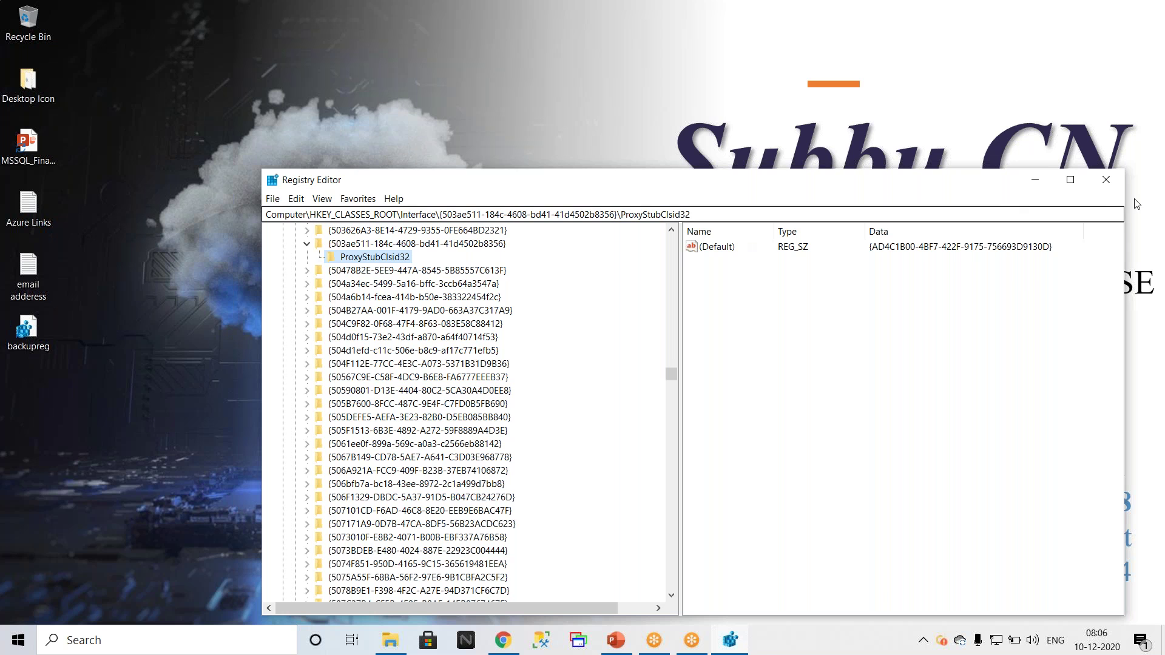
{"action": "left_click", "coordinate": [1106, 186]}
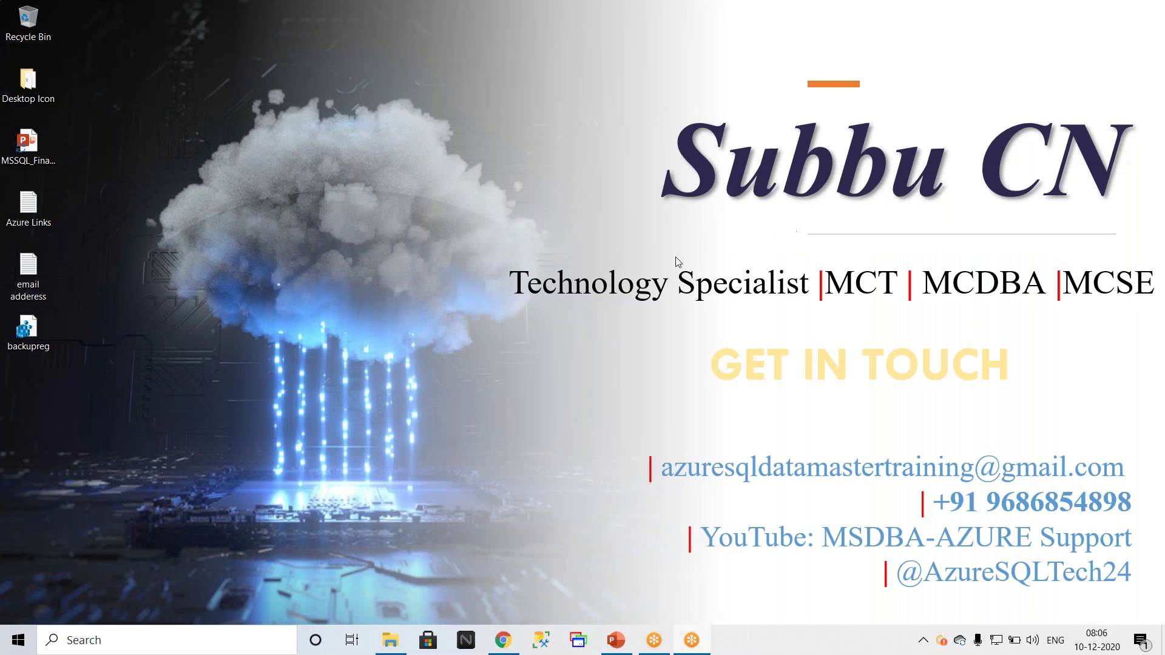
Step: Dismiss the GoToMeeting reminder and bring up File Explorer on the SQLServer2019-x64-ENU folder
{"action": "left_click", "coordinate": [701, 260]}
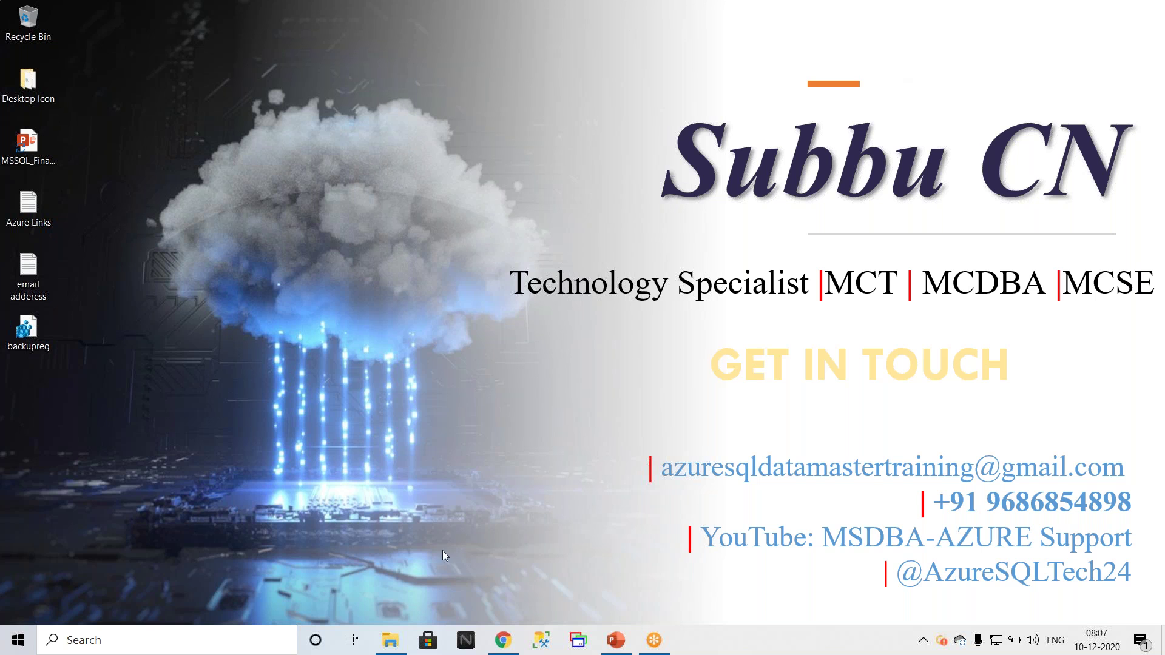
{"action": "left_click", "coordinate": [391, 642]}
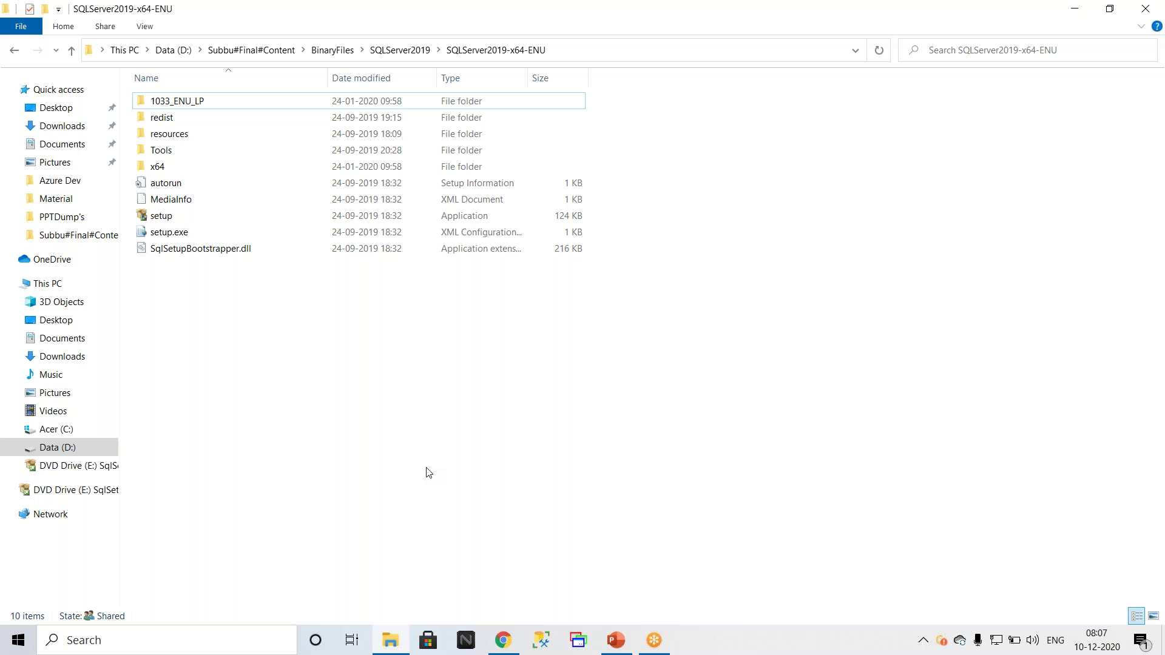
Step: Review the Stand alone -Prerequisites slide in PowerPoint, then return to File Explorer and select setup
{"action": "left_click", "coordinate": [615, 641]}
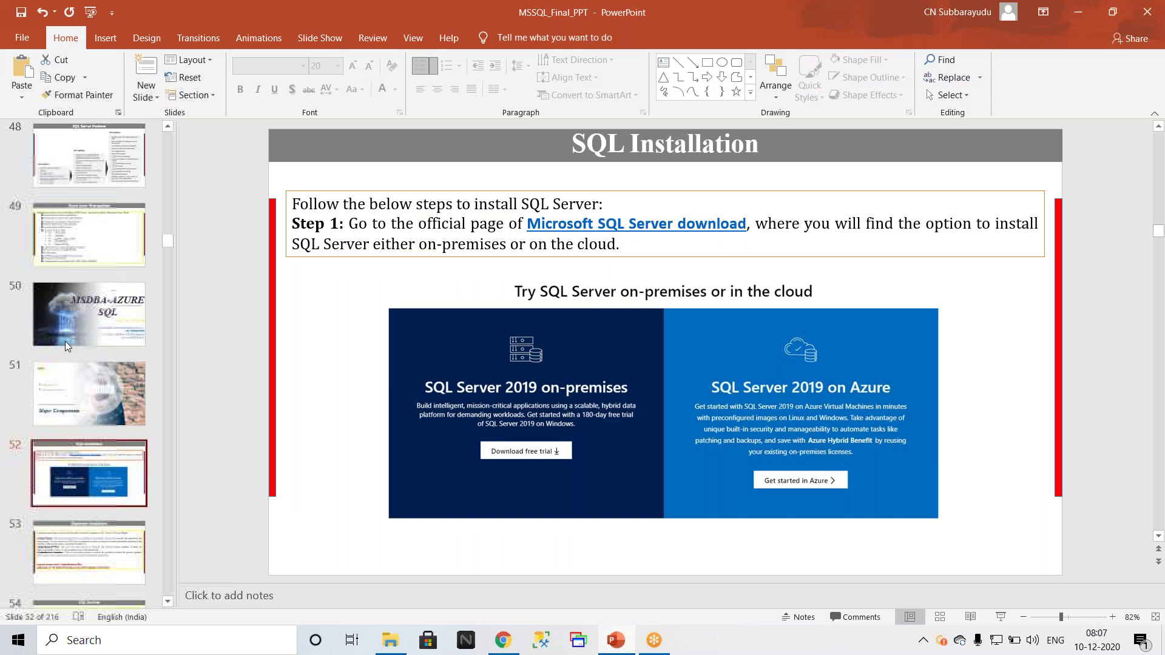
{"action": "scroll", "coordinate": [64, 341], "scroll_direction": "up", "scroll_amount": 1}
{"action": "left_click", "coordinate": [65, 341]}
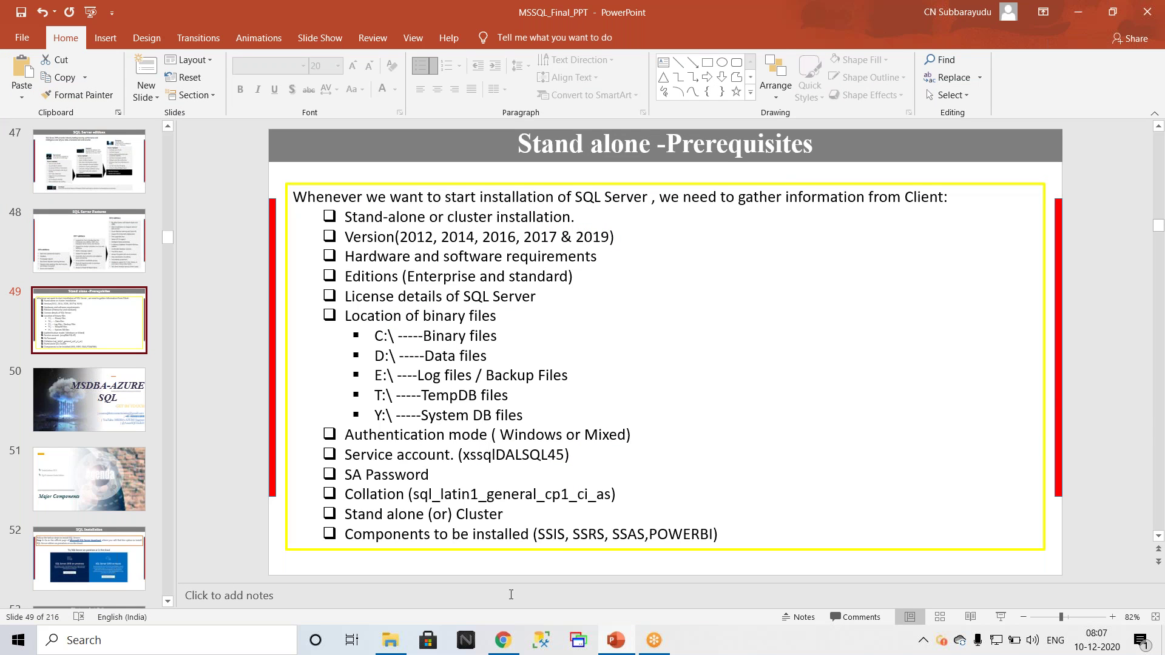
{"action": "left_click", "coordinate": [384, 643]}
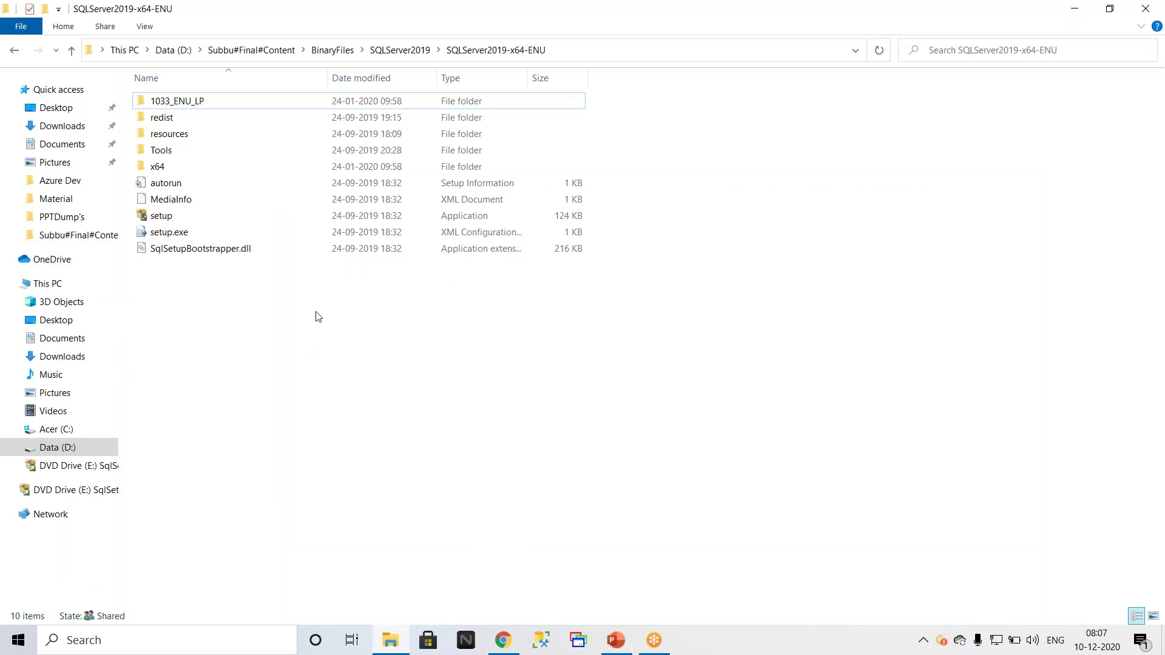
{"action": "left_click", "coordinate": [164, 219]}
Step: Run the SQL Server setup application as administrator
{"action": "right_click", "coordinate": [164, 226]}
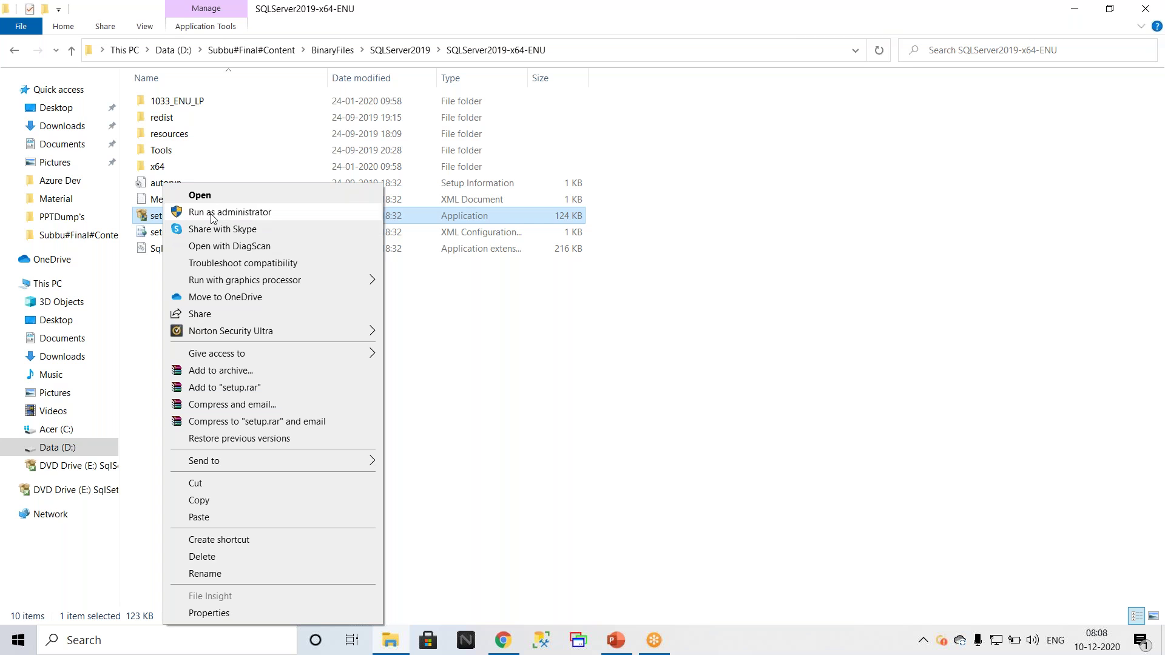
{"action": "left_click", "coordinate": [212, 214]}
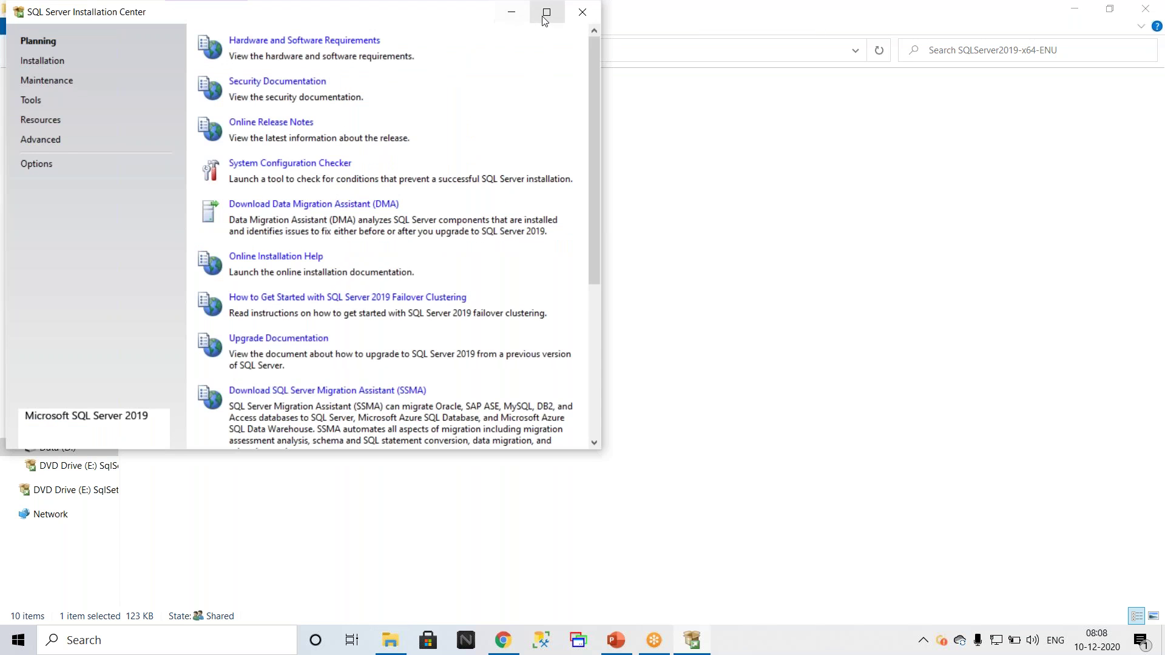
Step: Maximize SQL Server Installation Center, show its Installation page, then switch back to the setup folder
{"action": "left_click", "coordinate": [542, 13]}
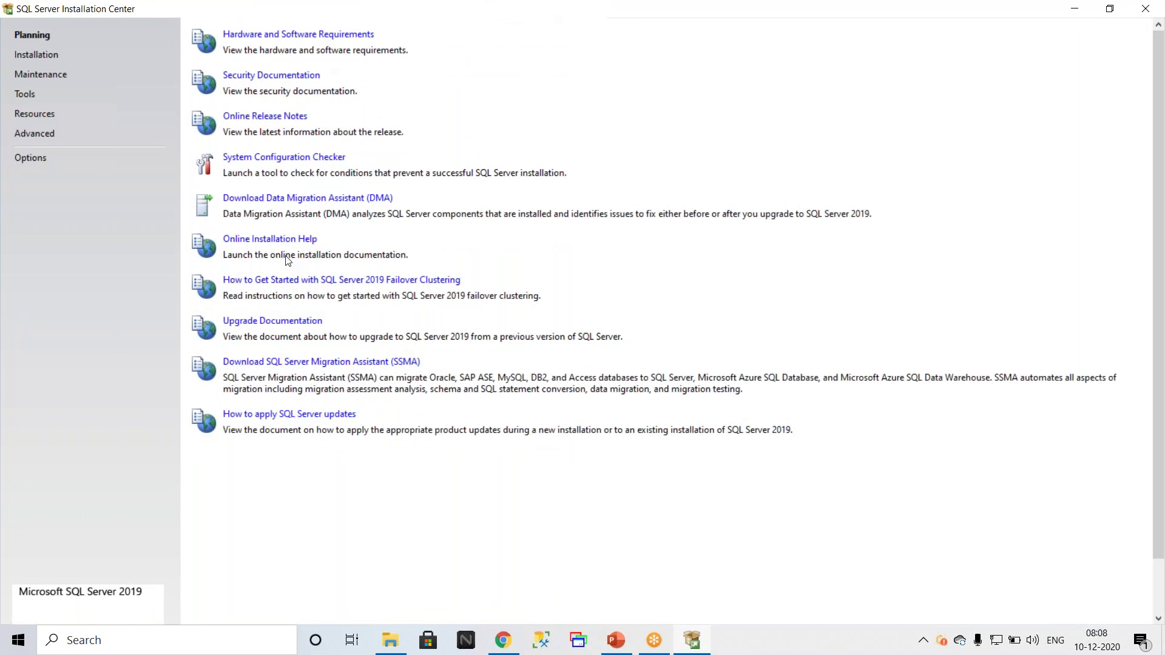
{"action": "left_click", "coordinate": [30, 56]}
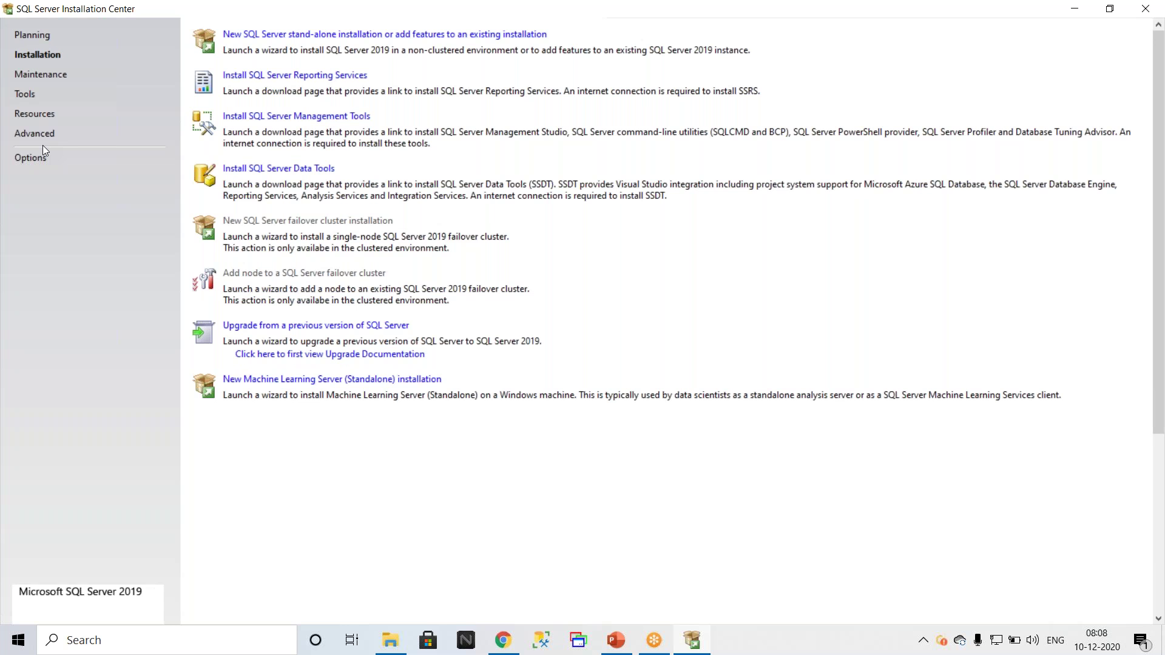
{"action": "left_click", "coordinate": [390, 640]}
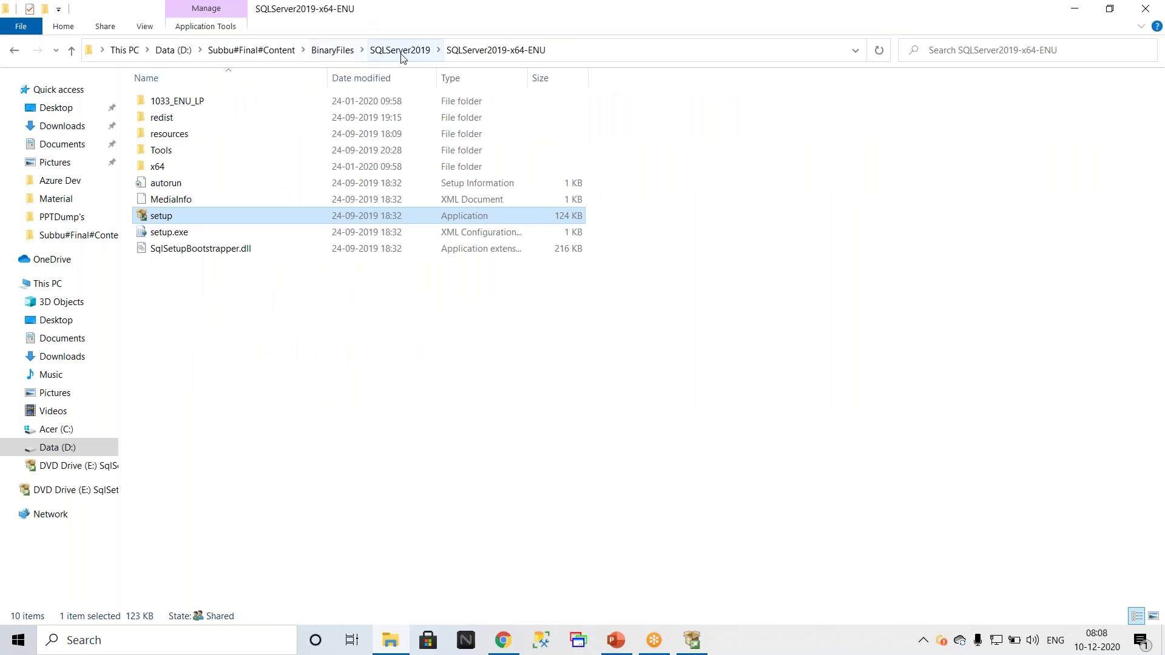
Step: Mount the en_sql_server_2014 ISO from BinaryFiles and select setup on the new DVD drive
{"action": "left_click", "coordinate": [331, 52]}
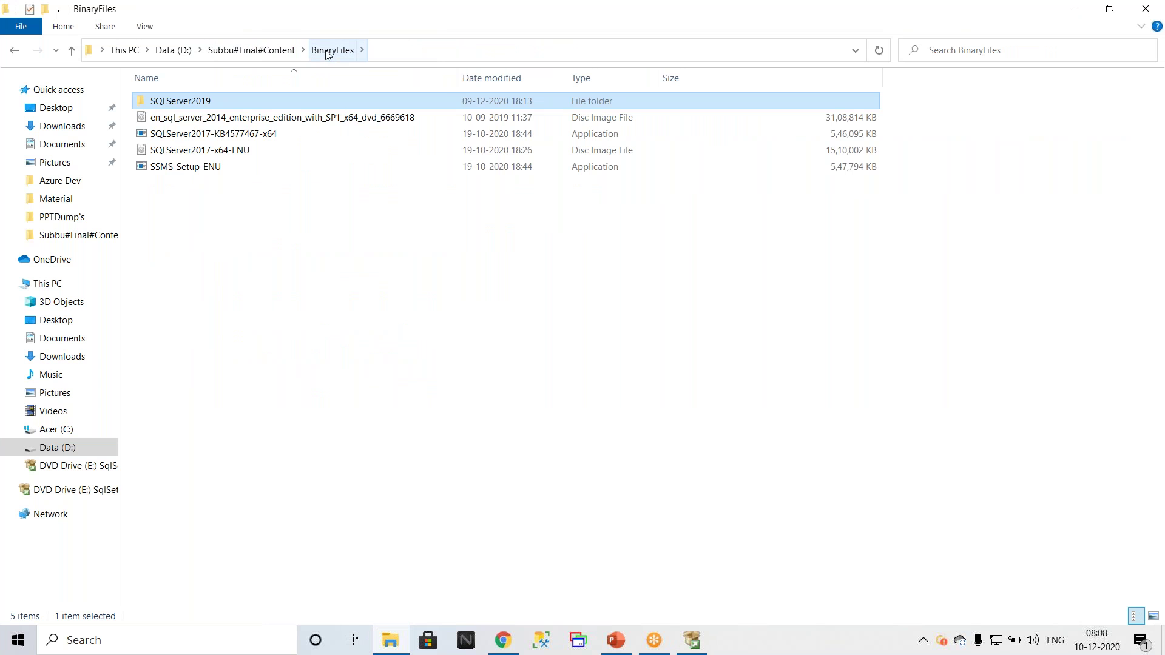
{"action": "left_click", "coordinate": [213, 120]}
{"action": "right_click", "coordinate": [213, 120]}
{"action": "left_click", "coordinate": [268, 126]}
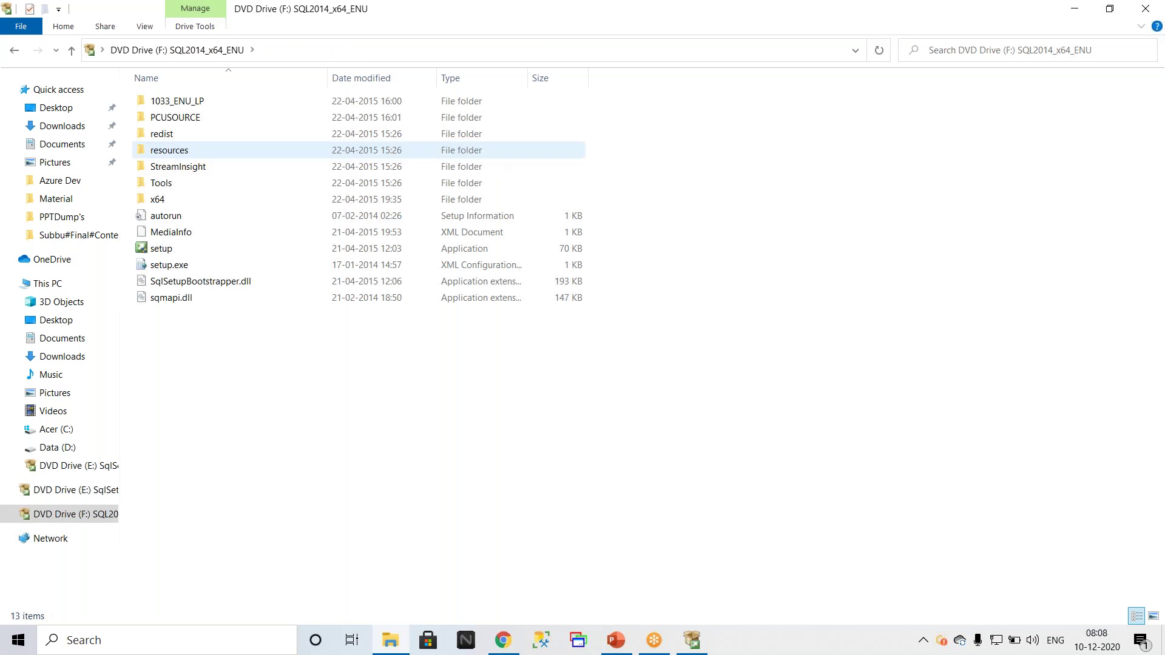
{"action": "left_click", "coordinate": [162, 249]}
{"action": "right_click", "coordinate": [174, 252]}
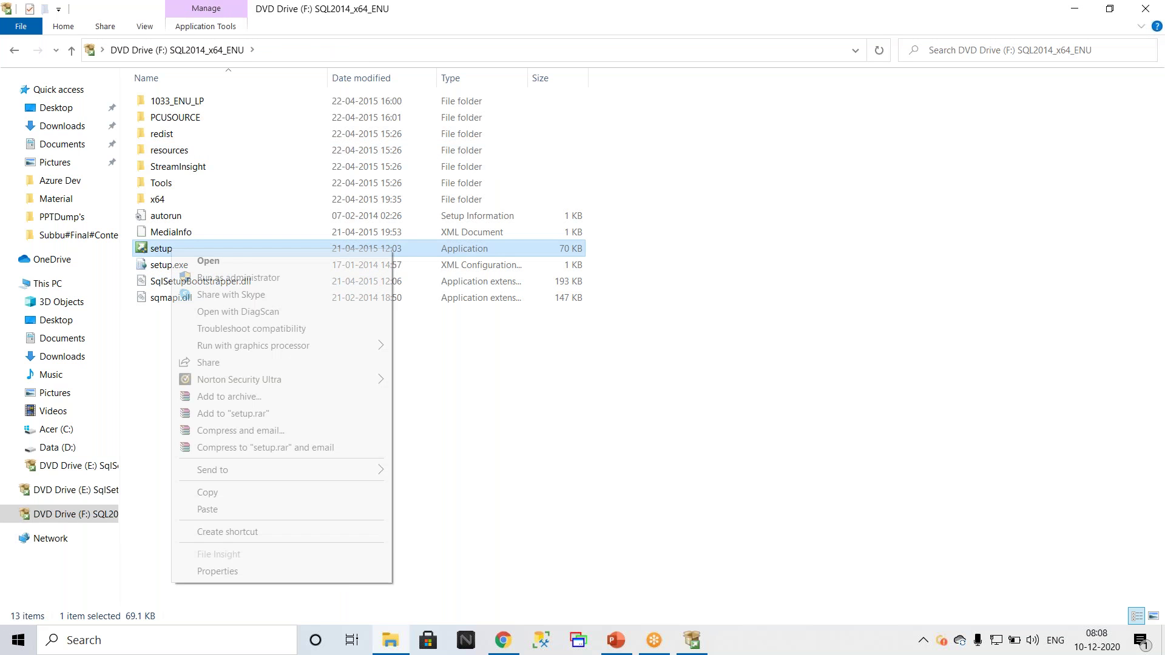
Step: Run the 2014 setup as administrator, show its Installation page, and move it aside
{"action": "left_click", "coordinate": [238, 278]}
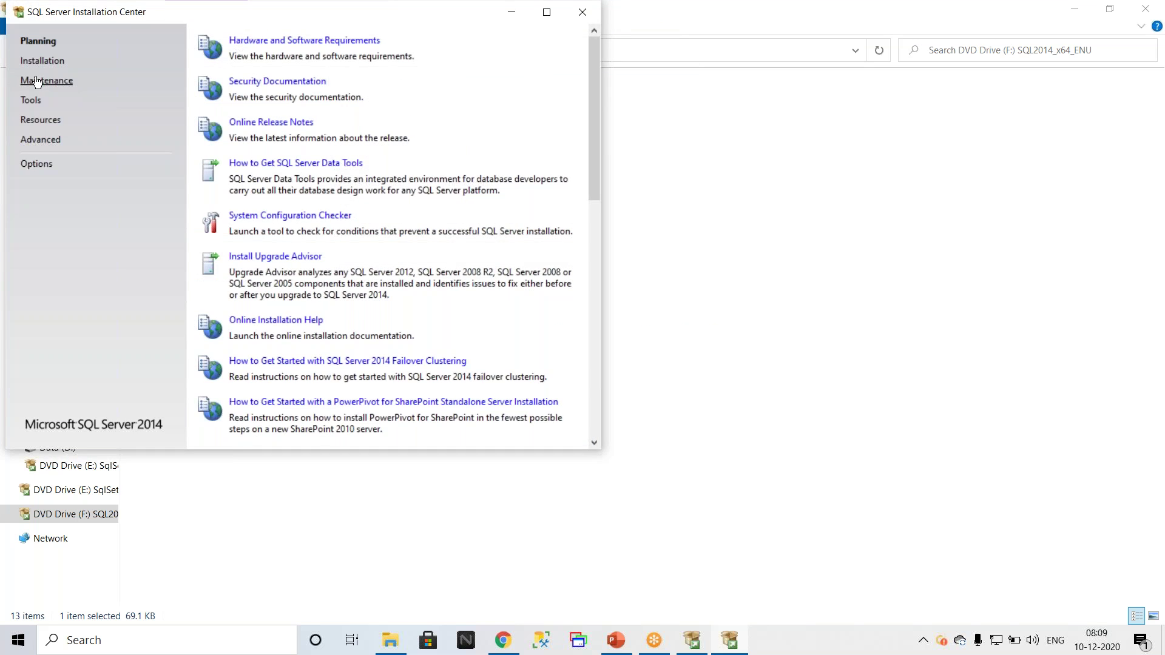
{"action": "left_click", "coordinate": [41, 61]}
{"action": "left_click_drag", "start_coordinate": [459, 16], "coordinate": [1040, 137]}
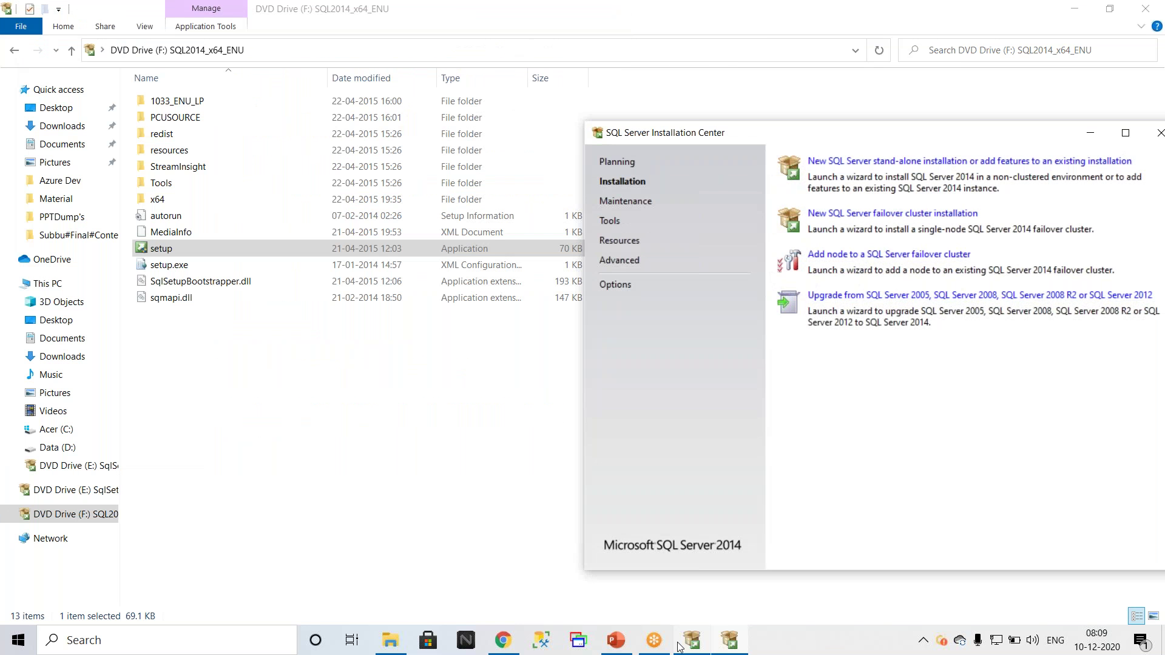
Step: Restore the 2019 Installation Center and arrange it beside the 2014 one
{"action": "left_click", "coordinate": [681, 645]}
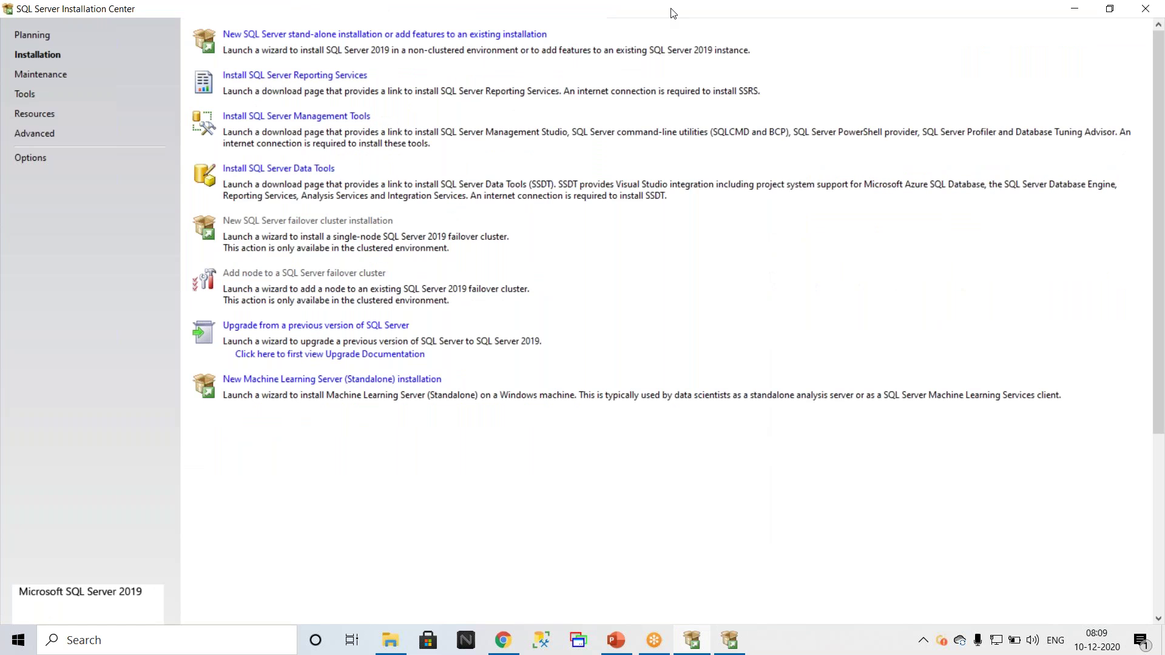
{"action": "double_click", "coordinate": [671, 12]}
{"action": "left_click_drag", "start_coordinate": [463, 12], "coordinate": [478, 121]}
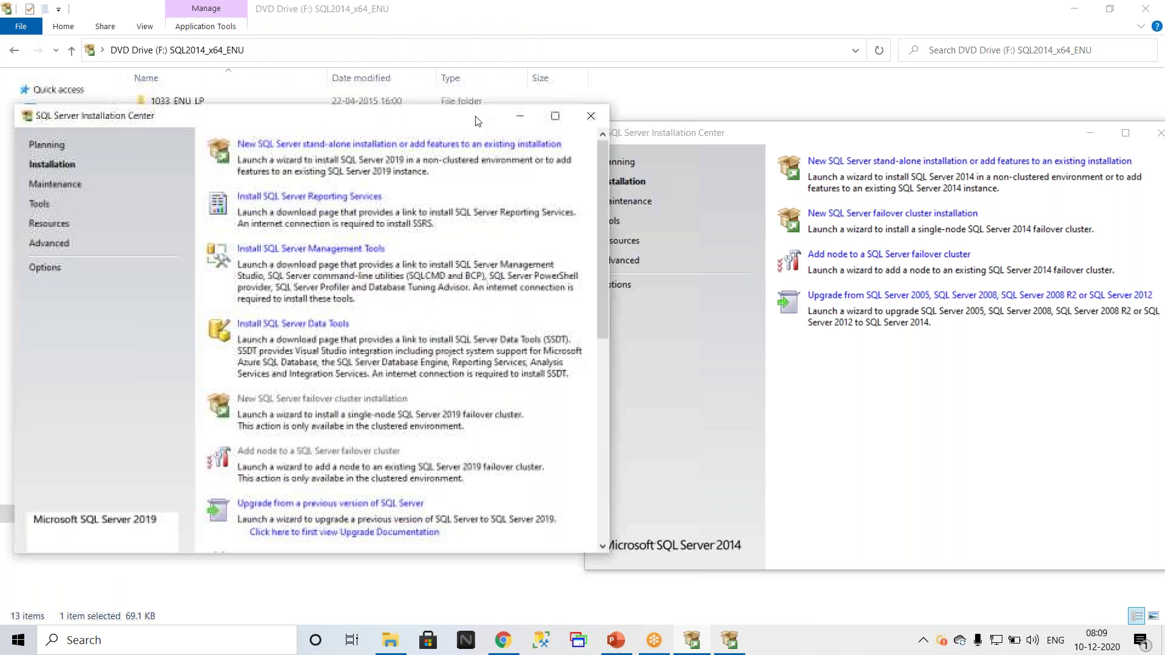
{"action": "left_click_drag", "start_coordinate": [888, 142], "coordinate": [901, 125]}
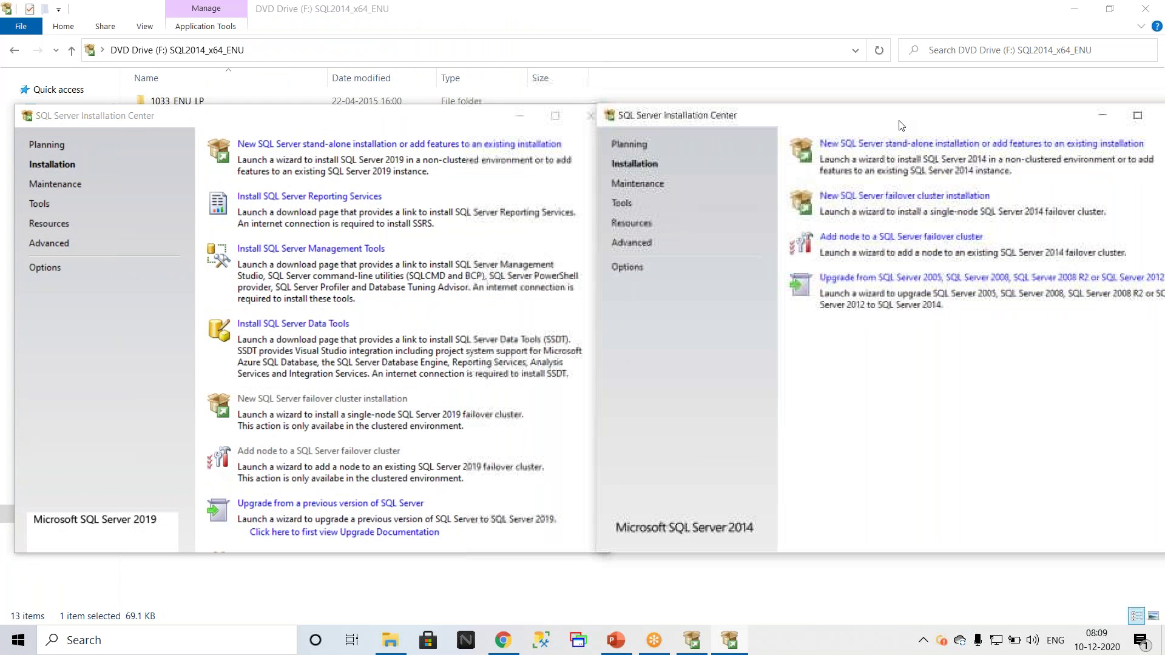
{"action": "left_click_drag", "start_coordinate": [469, 124], "coordinate": [706, 113]}
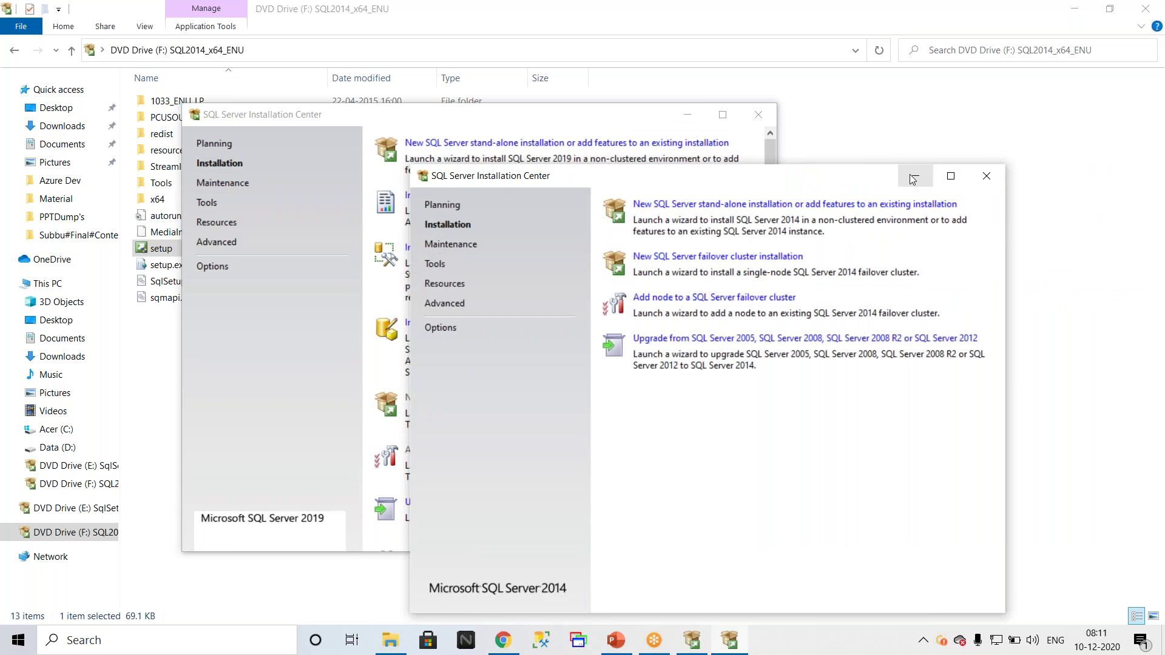
Step: Minimize the SQL Server 2014 Installation Center, leaving the 2019 one in view
{"action": "left_click", "coordinate": [913, 179]}
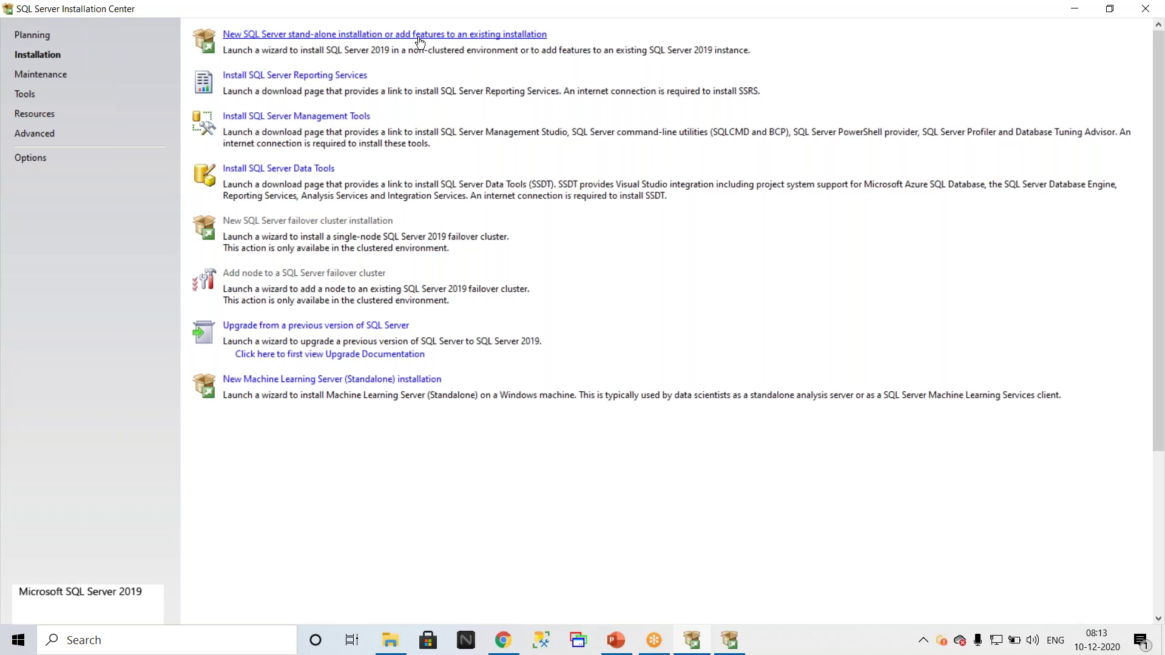
Step: Launch a new SQL Server 2019 stand-alone installation and bring its Setup wizard forward
{"action": "left_click", "coordinate": [420, 41]}
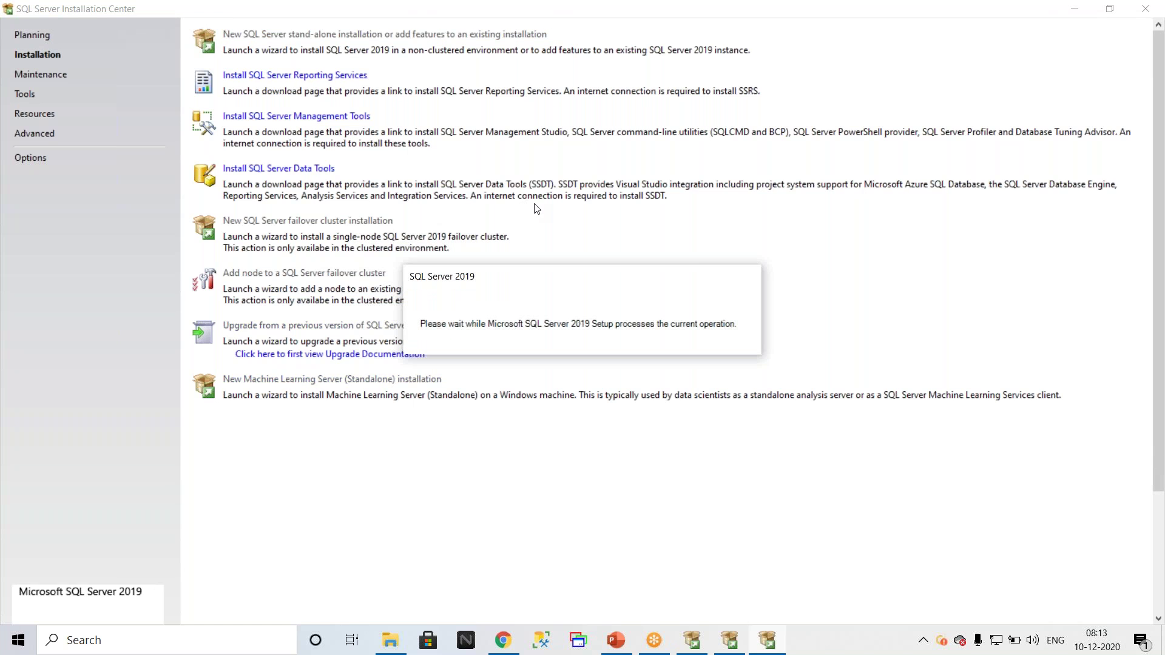
{"action": "double_click", "coordinate": [642, 14]}
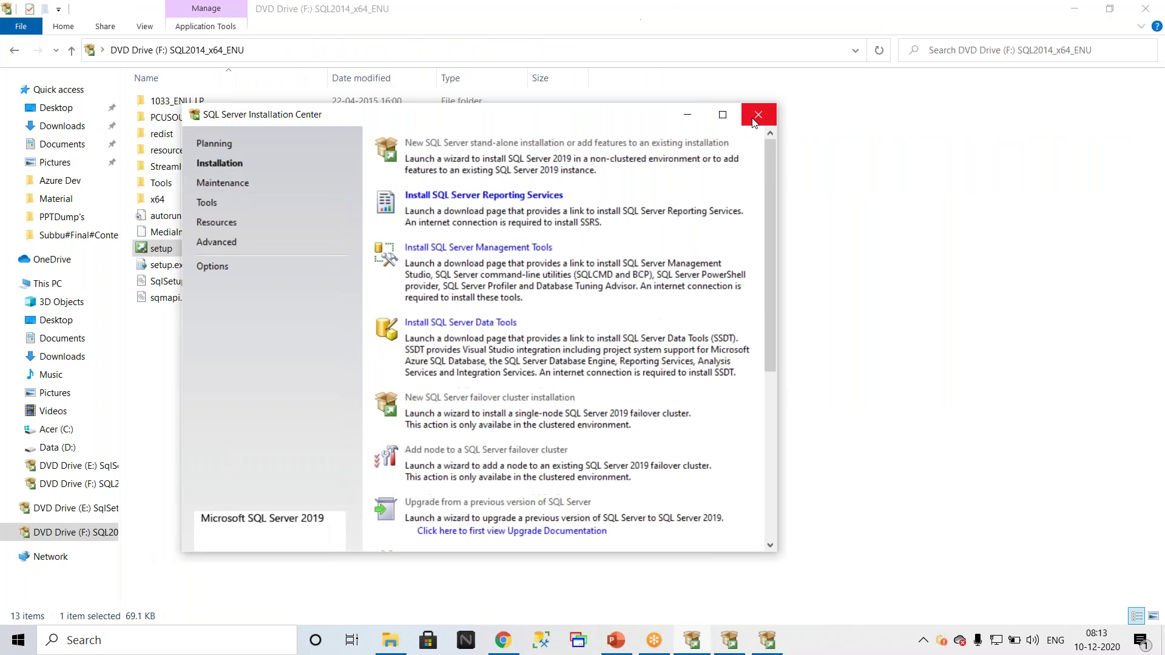
{"action": "left_click", "coordinate": [687, 115]}
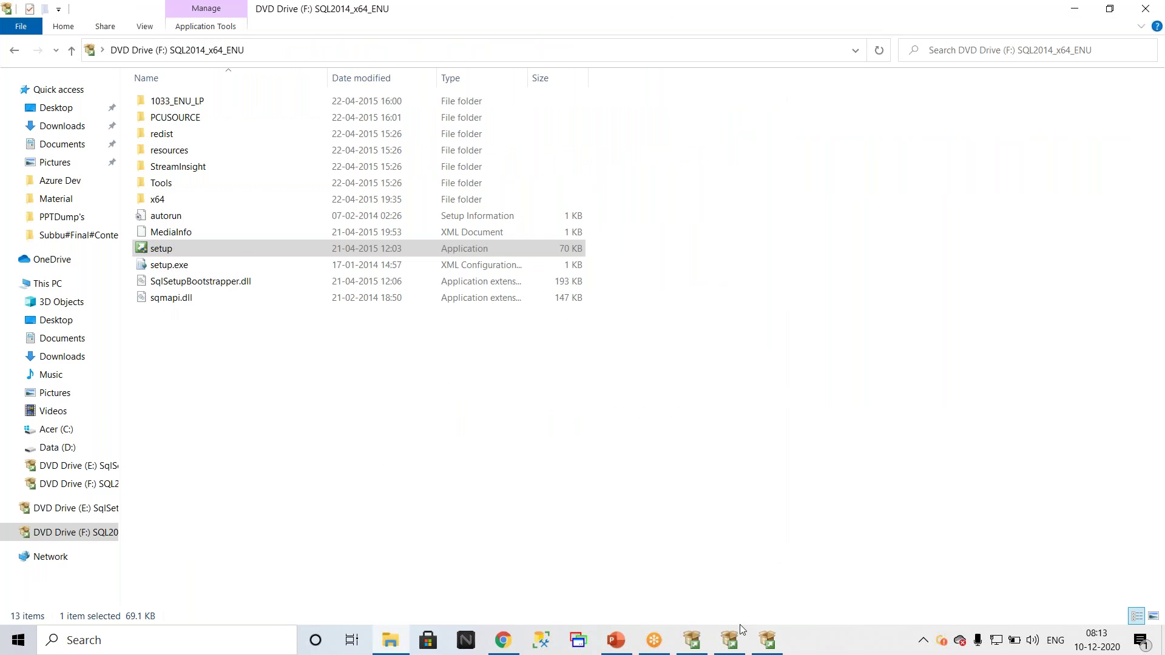
{"action": "left_click", "coordinate": [769, 642]}
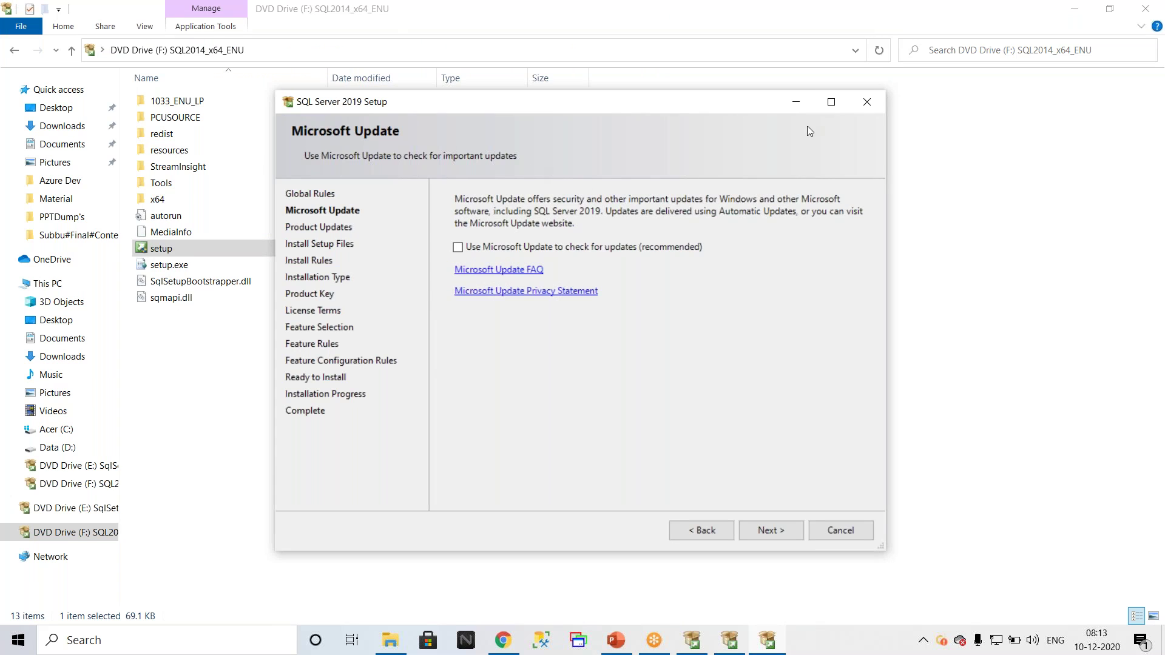
Step: Maximize Setup, continue past Microsoft Update to Install Rules, and search Windows for 'contr'
{"action": "left_click", "coordinate": [831, 102]}
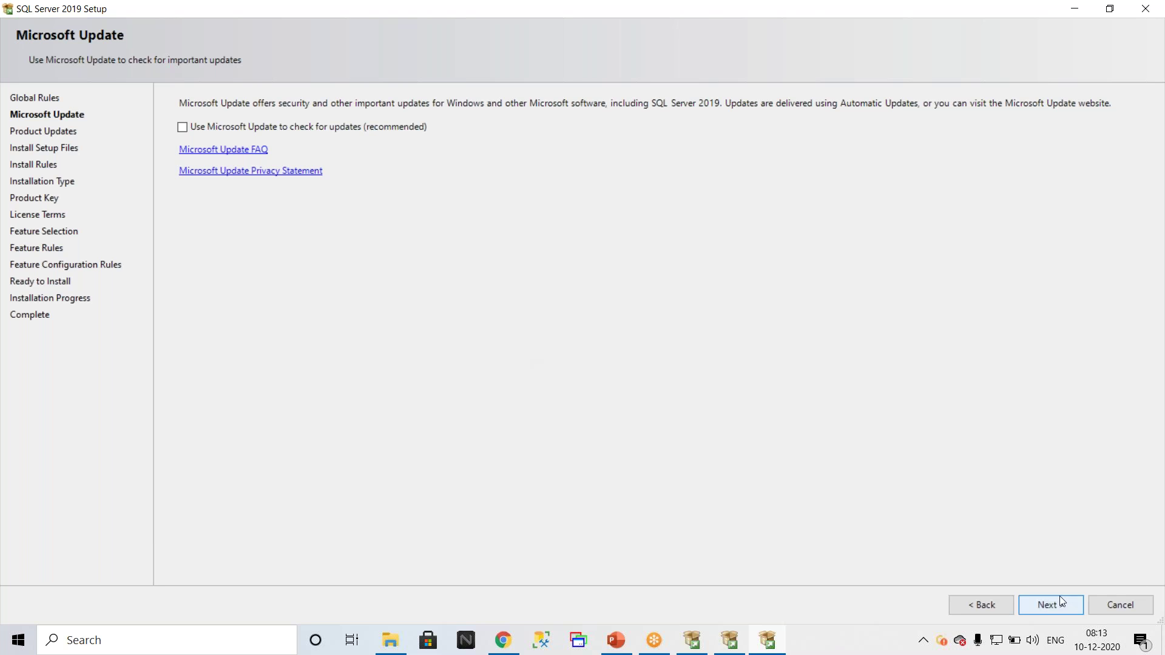
{"action": "left_click", "coordinate": [1041, 613]}
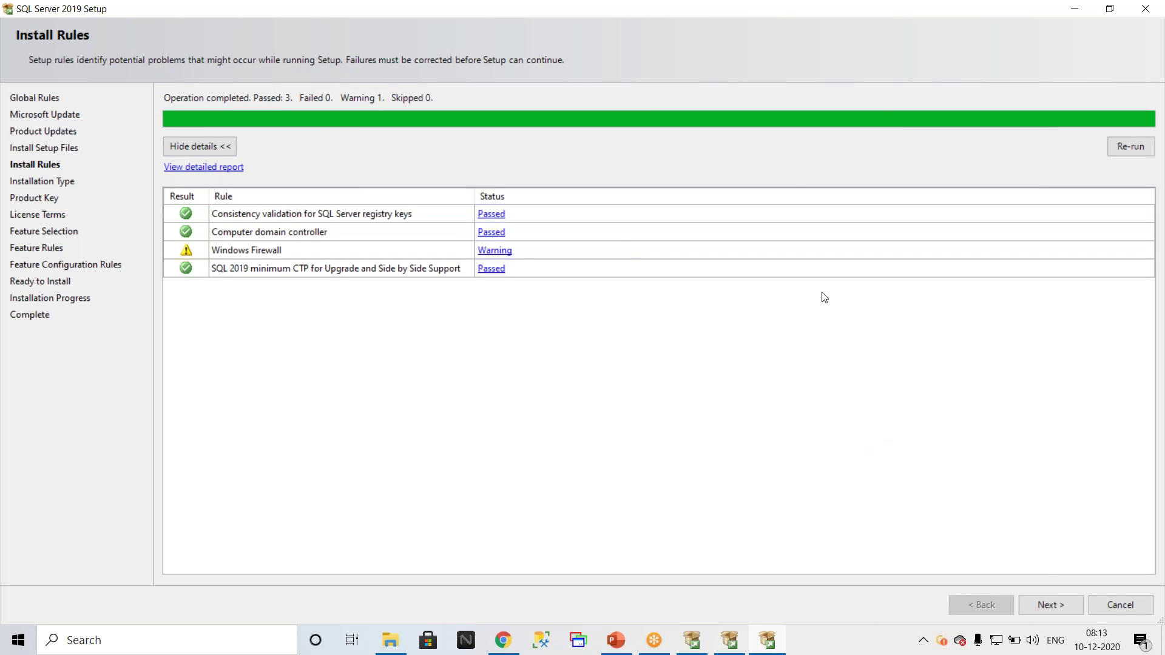
{"action": "left_click", "coordinate": [103, 640]}
{"action": "type", "text": "contr"}
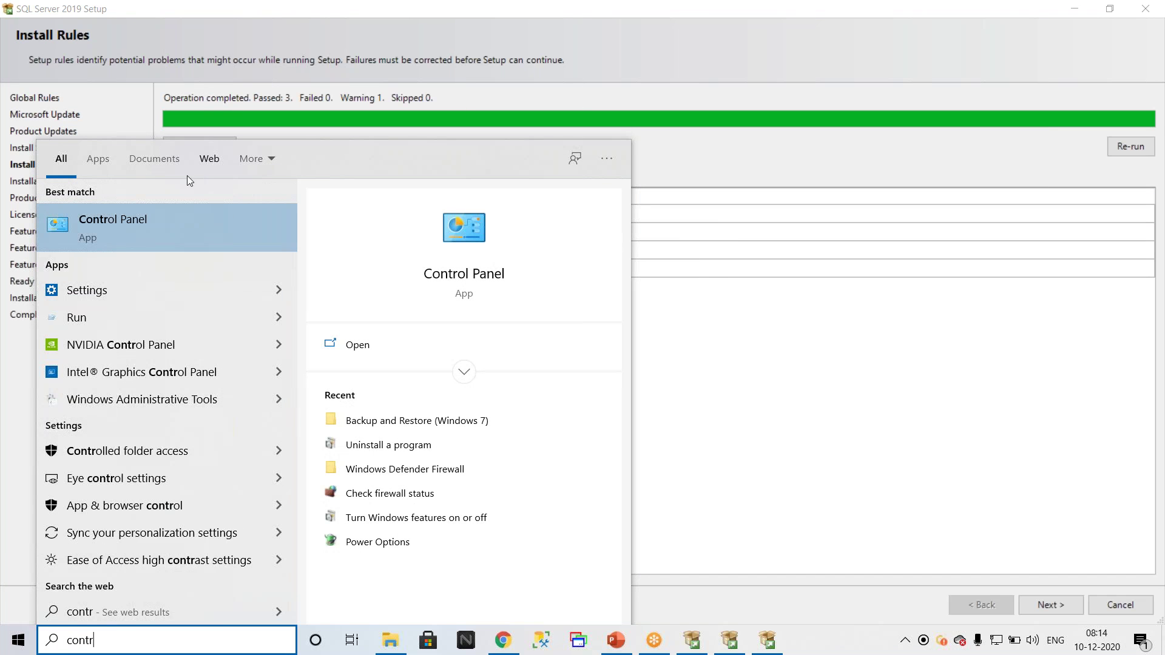
Step: Open Control Panel's Programs page and the Windows Features list
{"action": "left_click", "coordinate": [129, 234]}
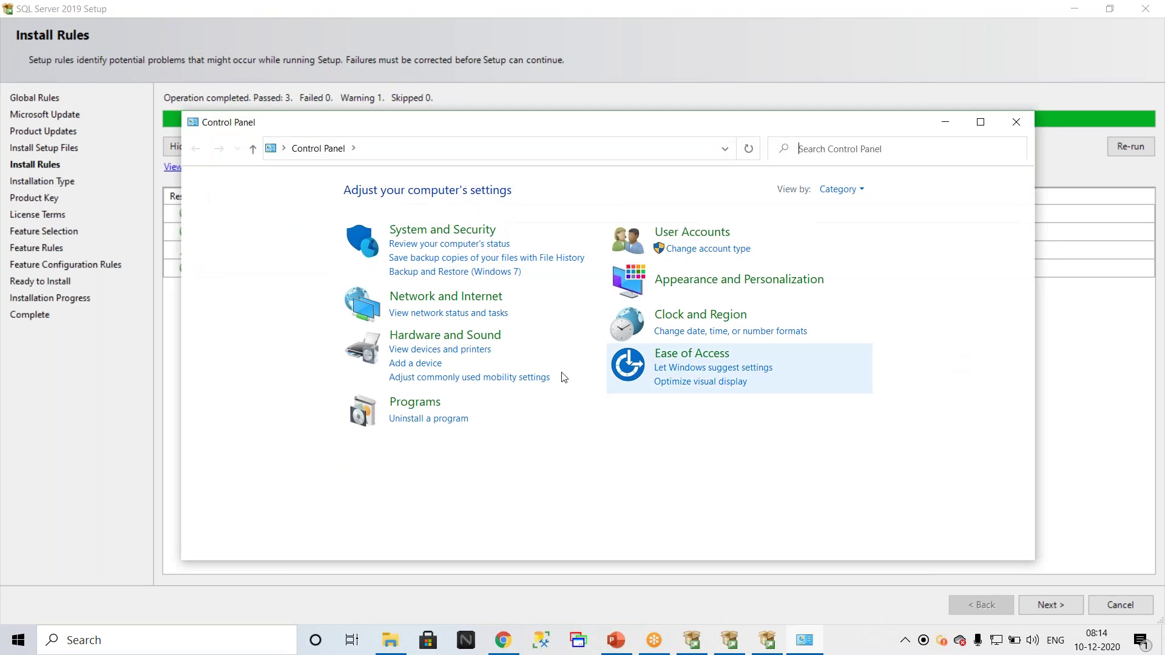
{"action": "left_click", "coordinate": [434, 478]}
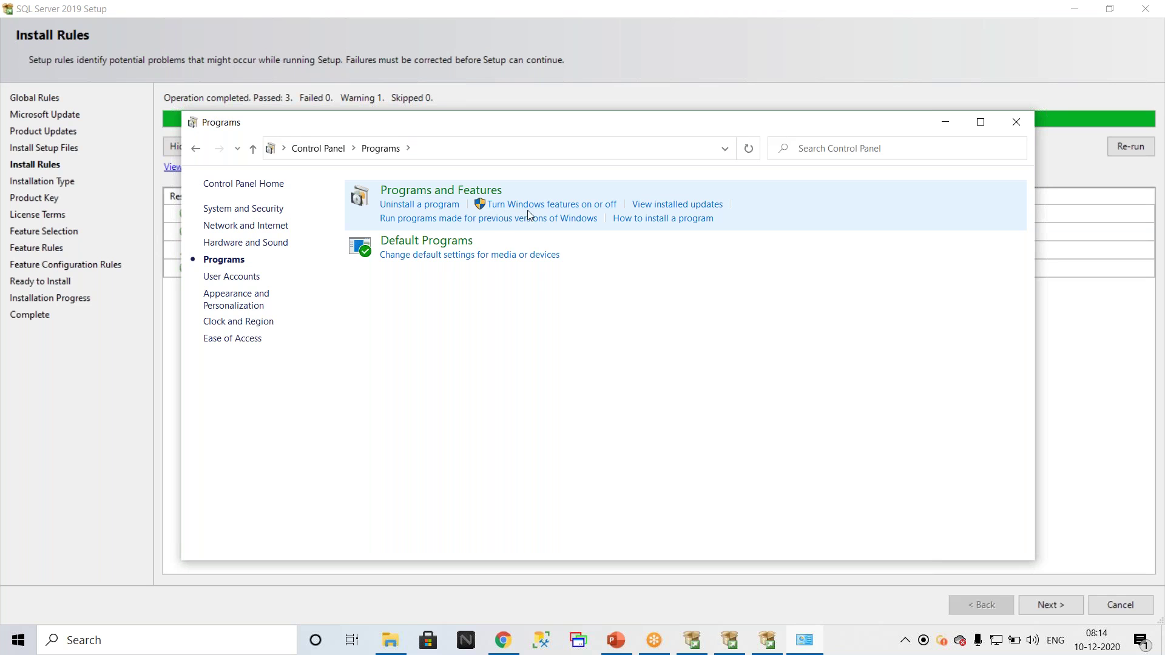
{"action": "left_click", "coordinate": [588, 206]}
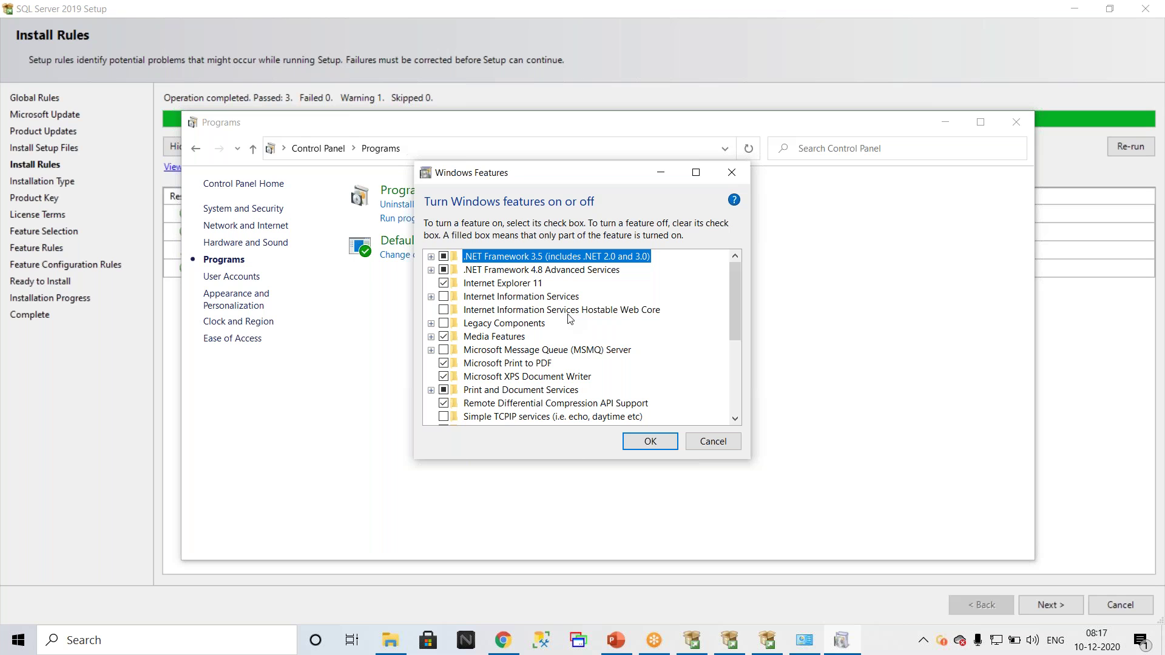
Step: Cancel the Windows Features dialog without changes and close the Programs window
{"action": "left_click", "coordinate": [706, 445]}
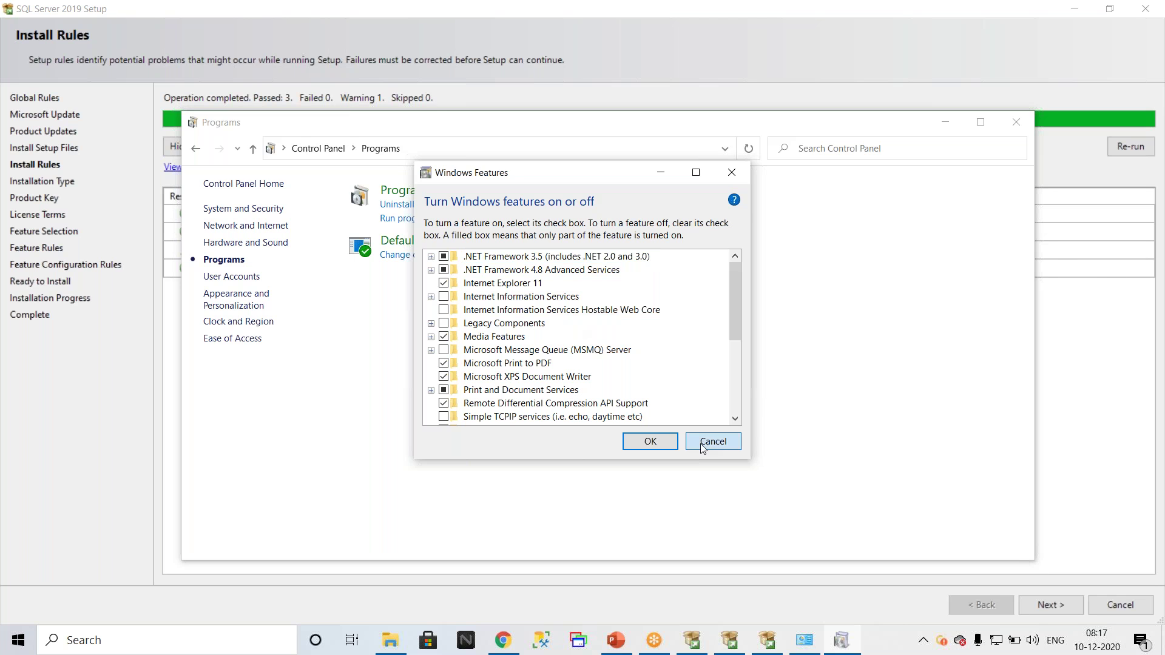
{"action": "left_click", "coordinate": [1016, 122]}
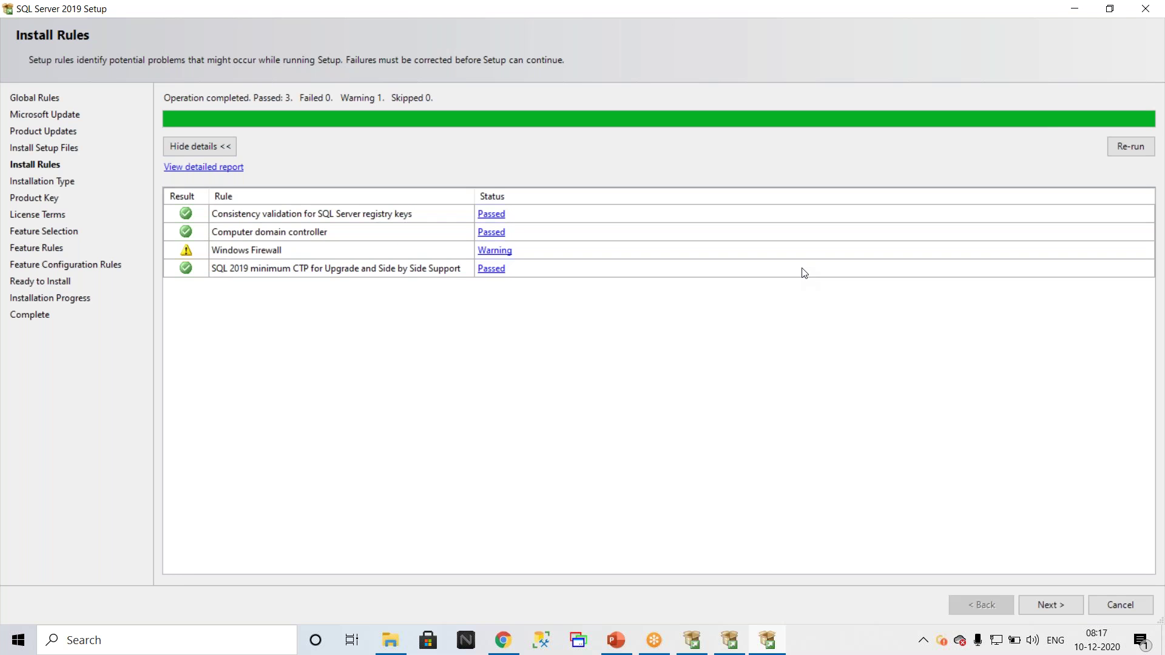
Step: Continue to Installation Type and try adding features to the MSSQLSERVER instance
{"action": "left_click", "coordinate": [1055, 603]}
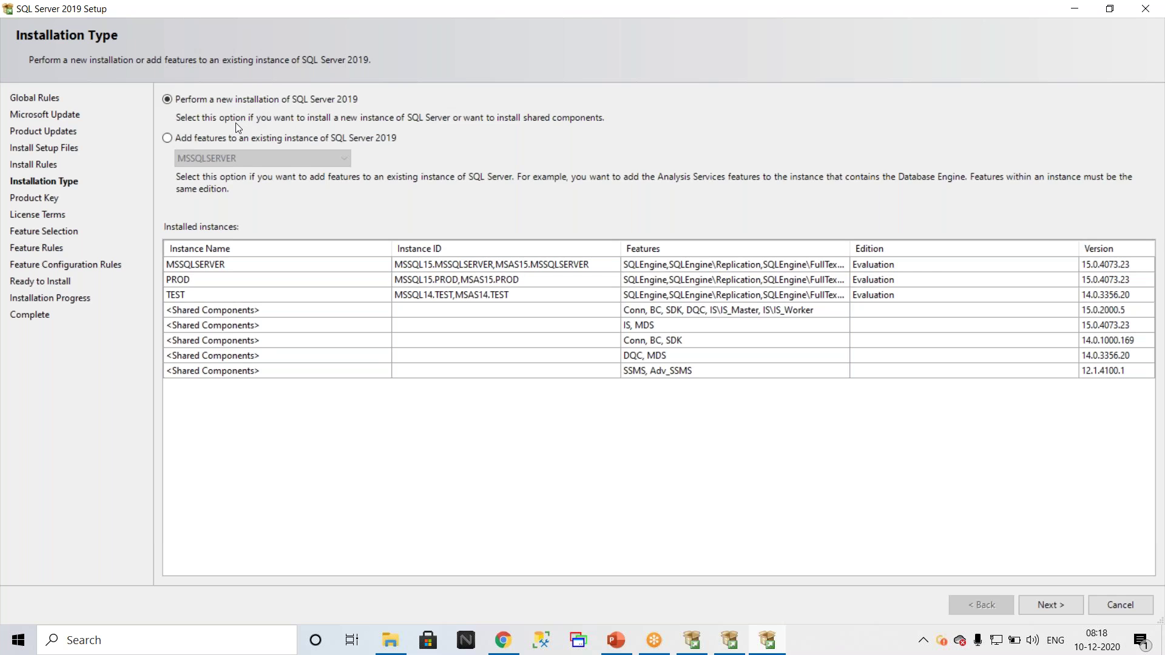
{"action": "left_click", "coordinate": [170, 138]}
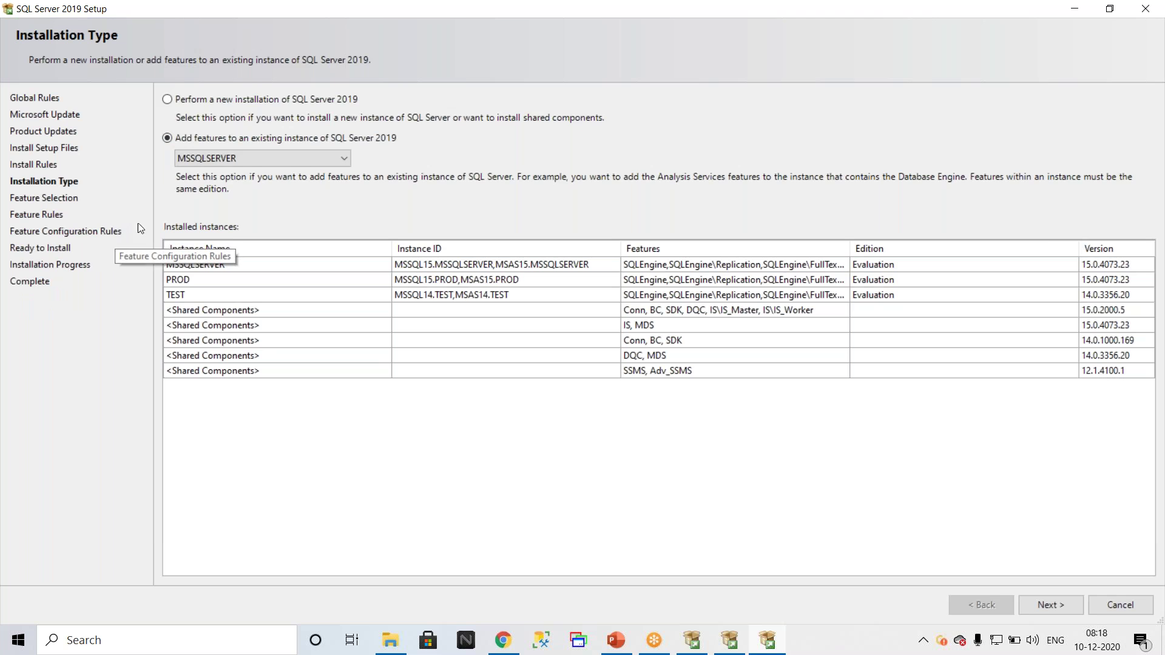
{"action": "left_click", "coordinate": [272, 157]}
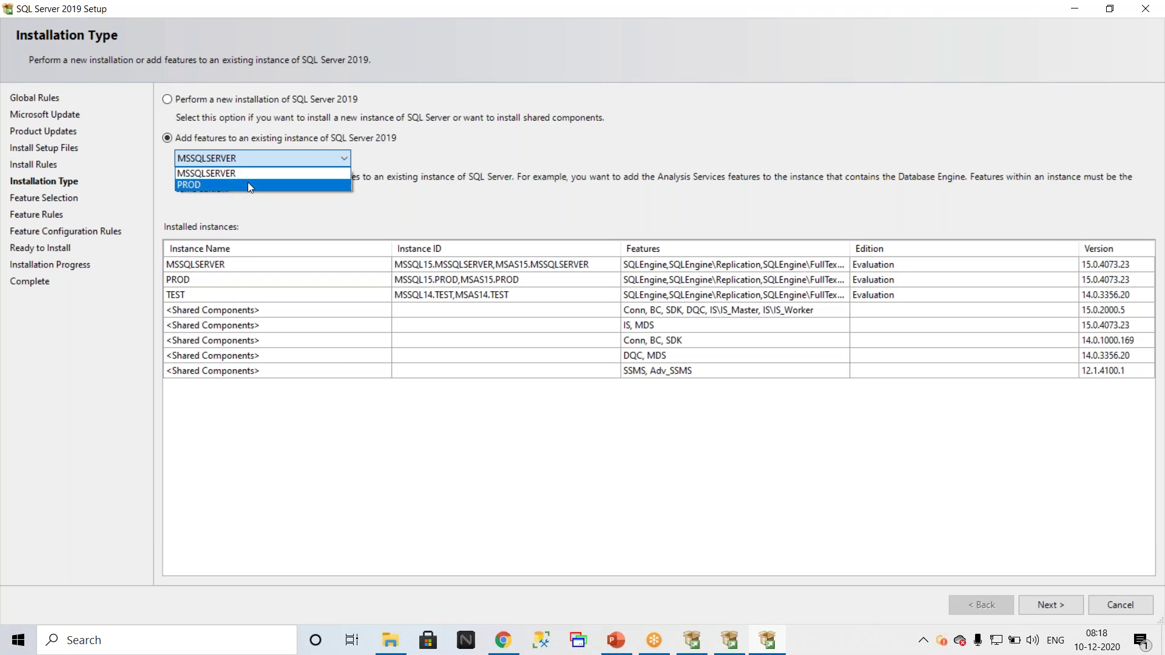
{"action": "left_click", "coordinate": [166, 137]}
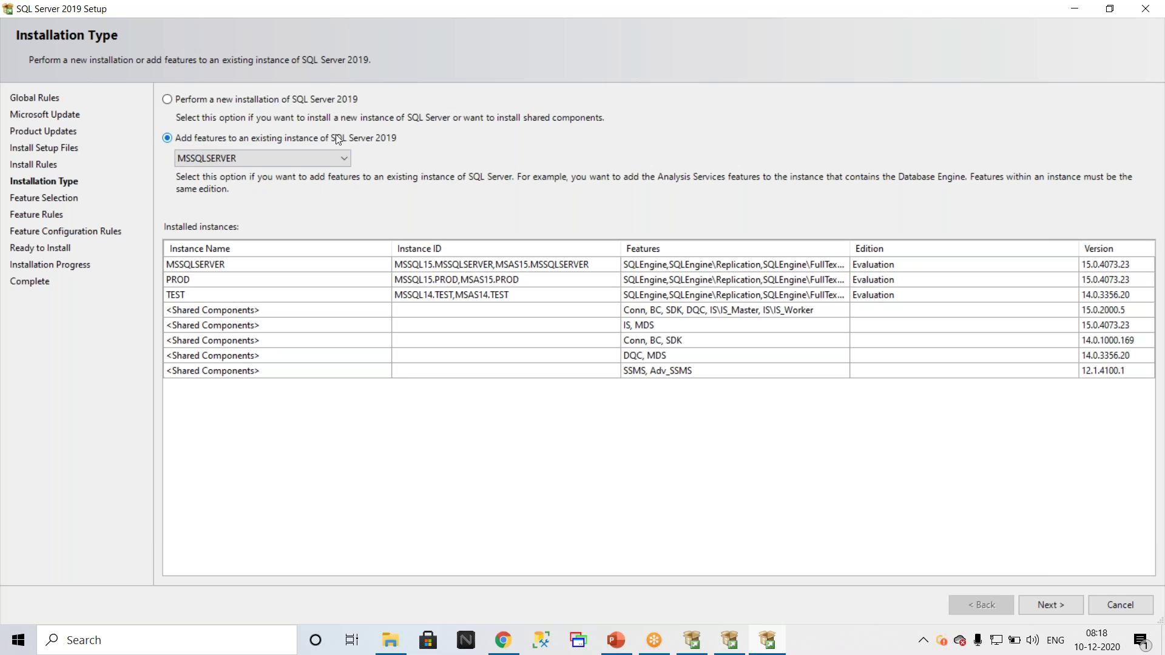
Step: Try the PROD instance, then settle on a new SQL Server 2019 installation and continue
{"action": "left_click", "coordinate": [182, 100]}
{"action": "left_click", "coordinate": [168, 138]}
{"action": "left_click", "coordinate": [203, 159]}
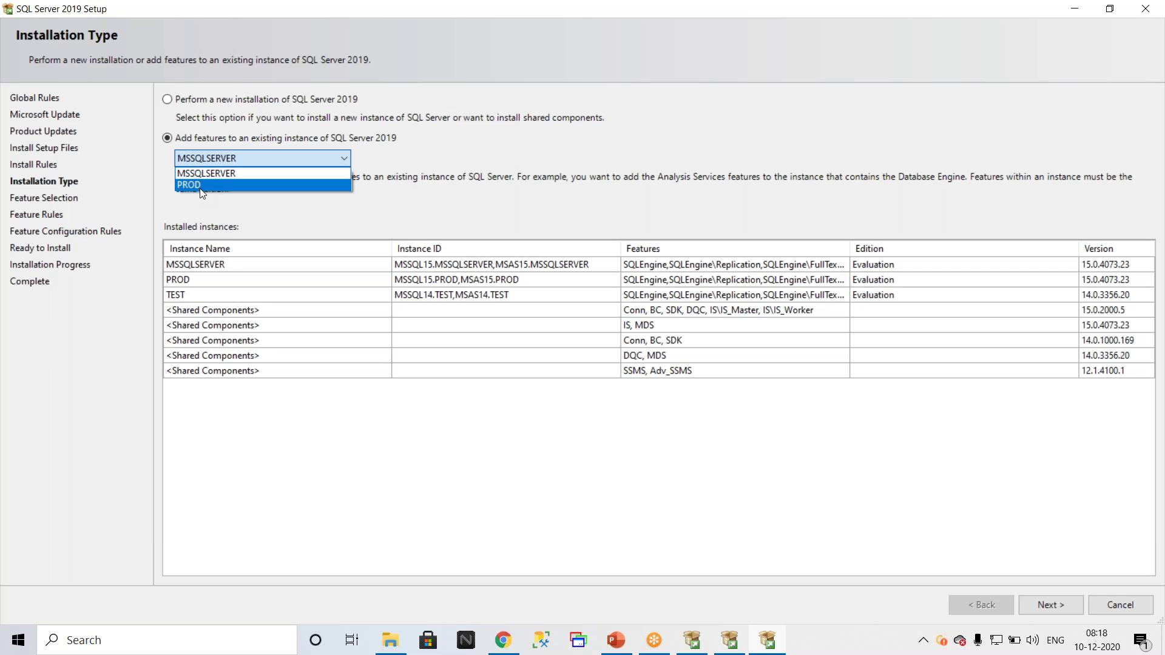
{"action": "left_click", "coordinate": [184, 188]}
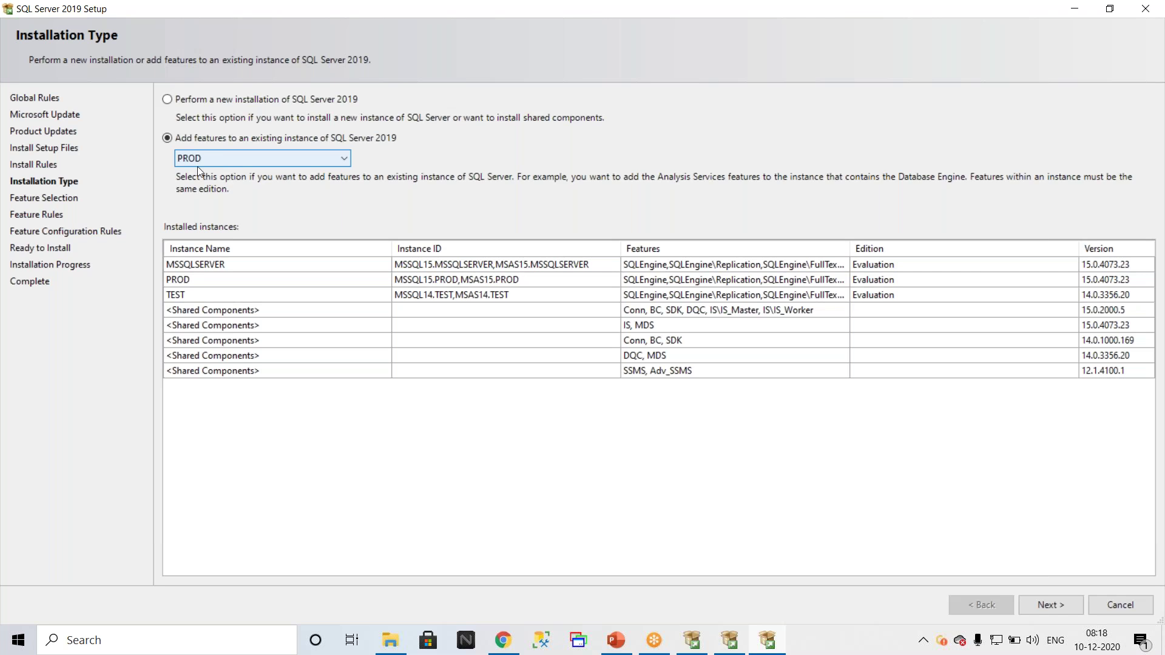
{"action": "left_click", "coordinate": [200, 100]}
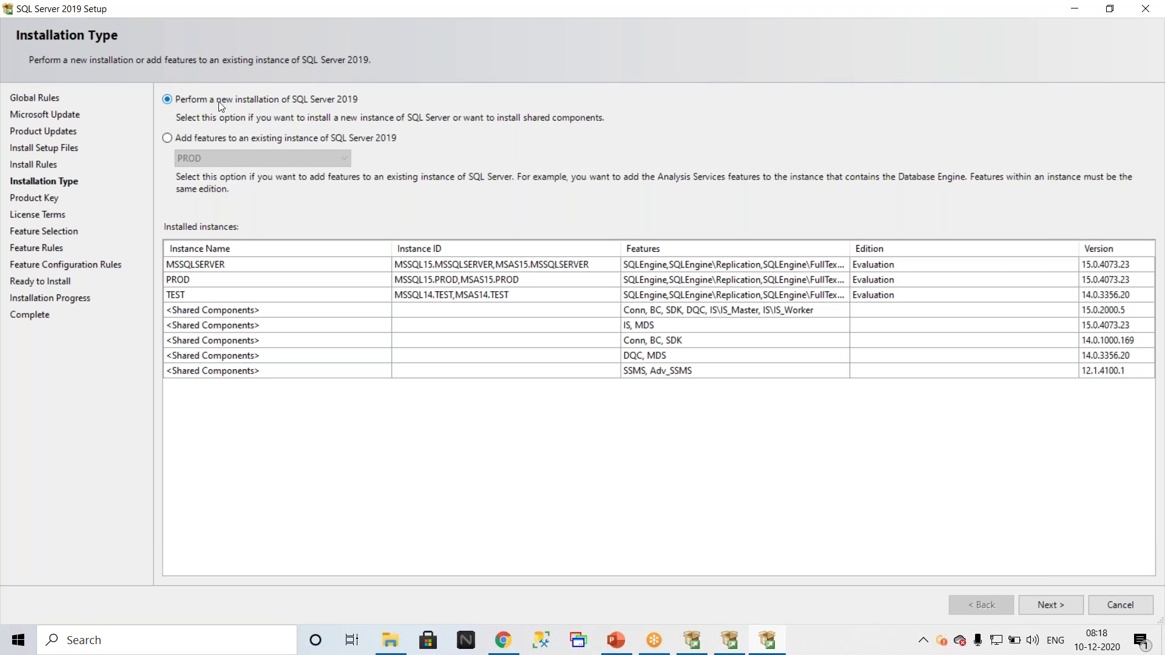
{"action": "left_click", "coordinate": [1048, 607]}
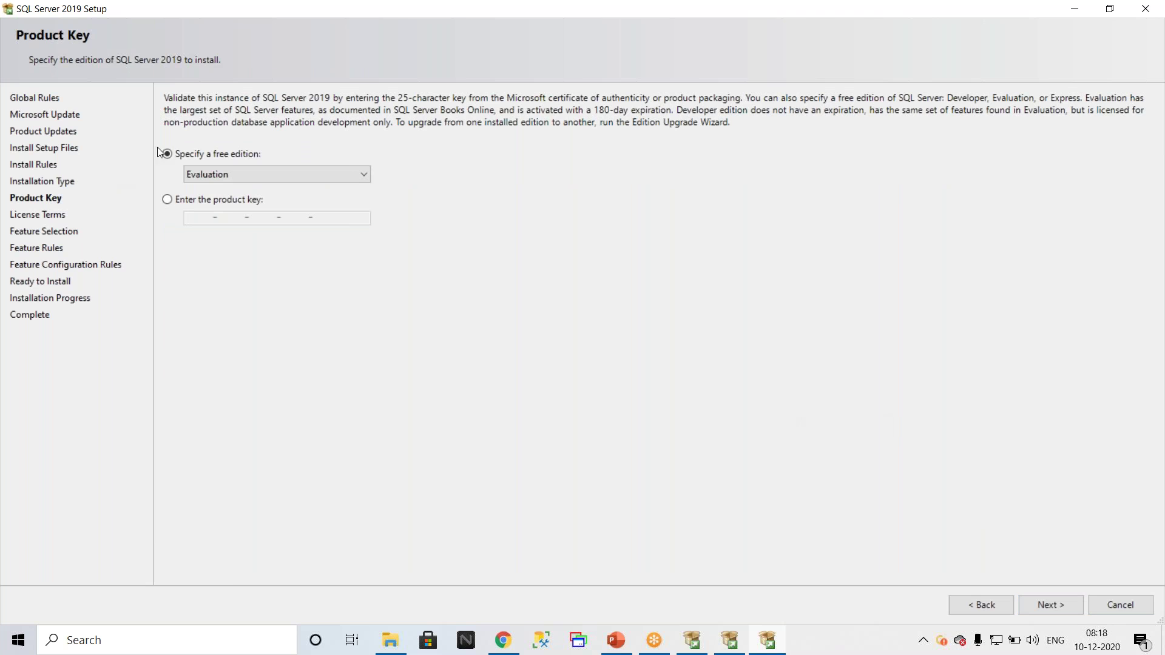
Step: Try entering a product key, then revert to the free Evaluation edition and proceed
{"action": "left_click", "coordinate": [179, 201]}
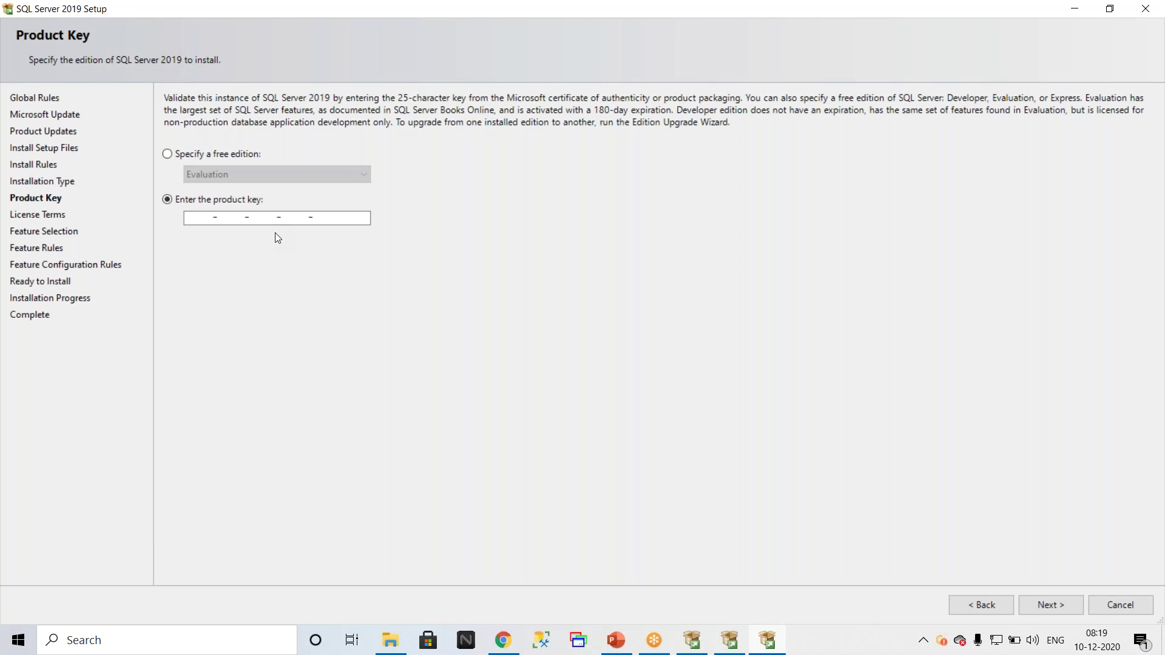
{"action": "left_click", "coordinate": [168, 154]}
{"action": "left_click", "coordinate": [247, 176]}
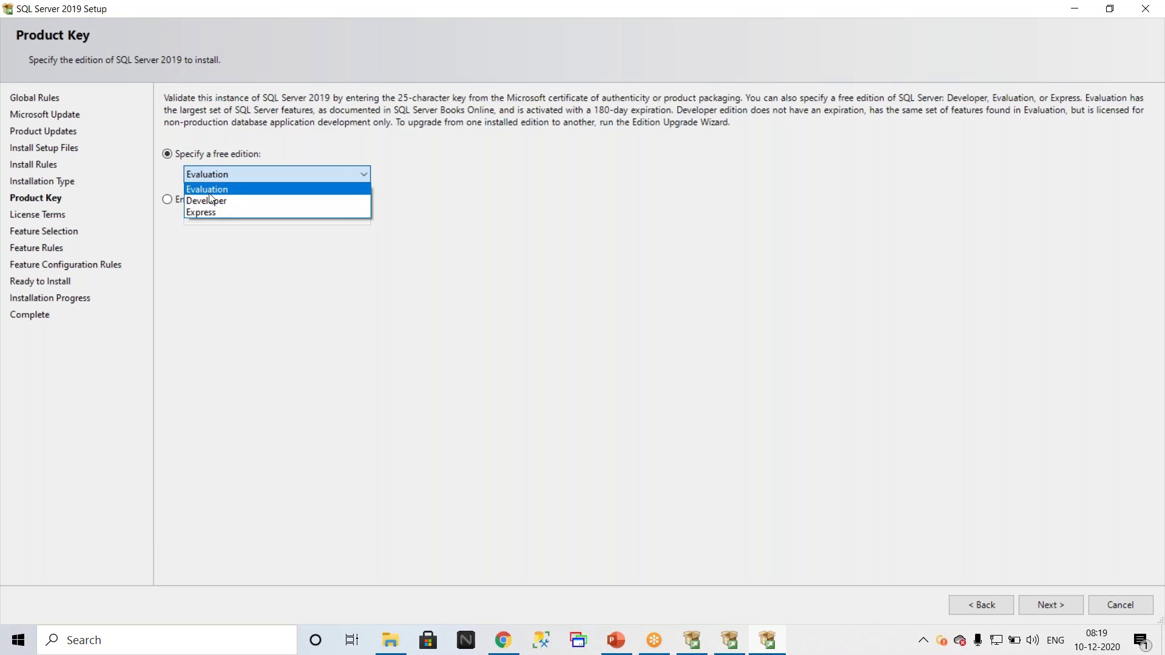
{"action": "key", "text": "Escape"}
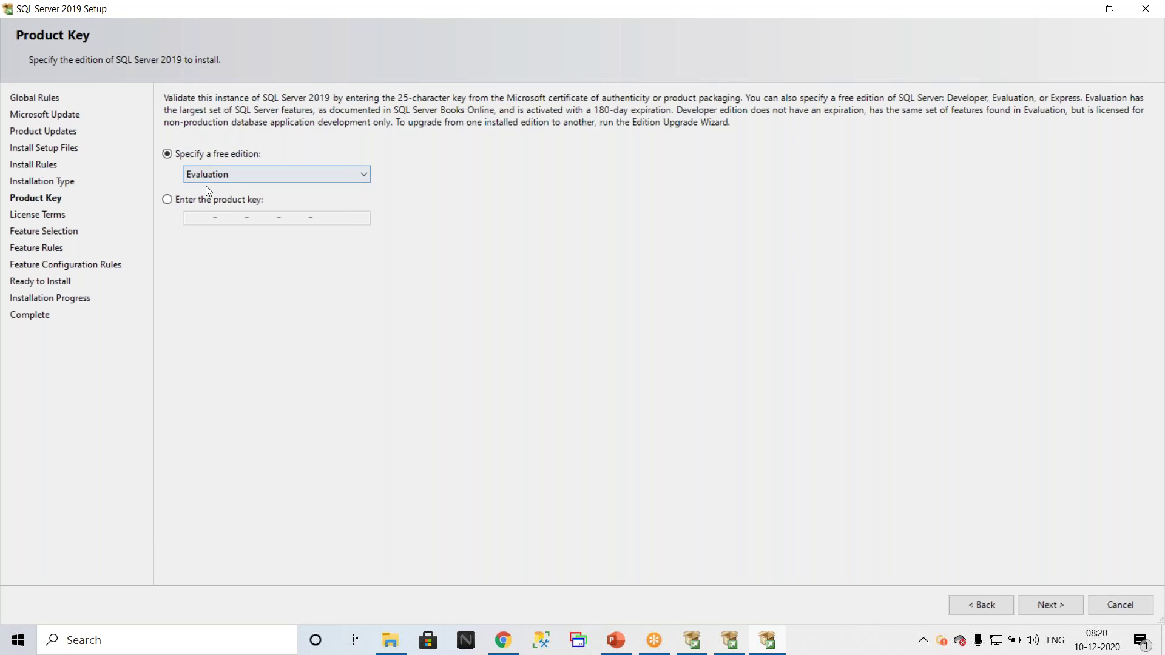
{"action": "left_click", "coordinate": [1050, 605]}
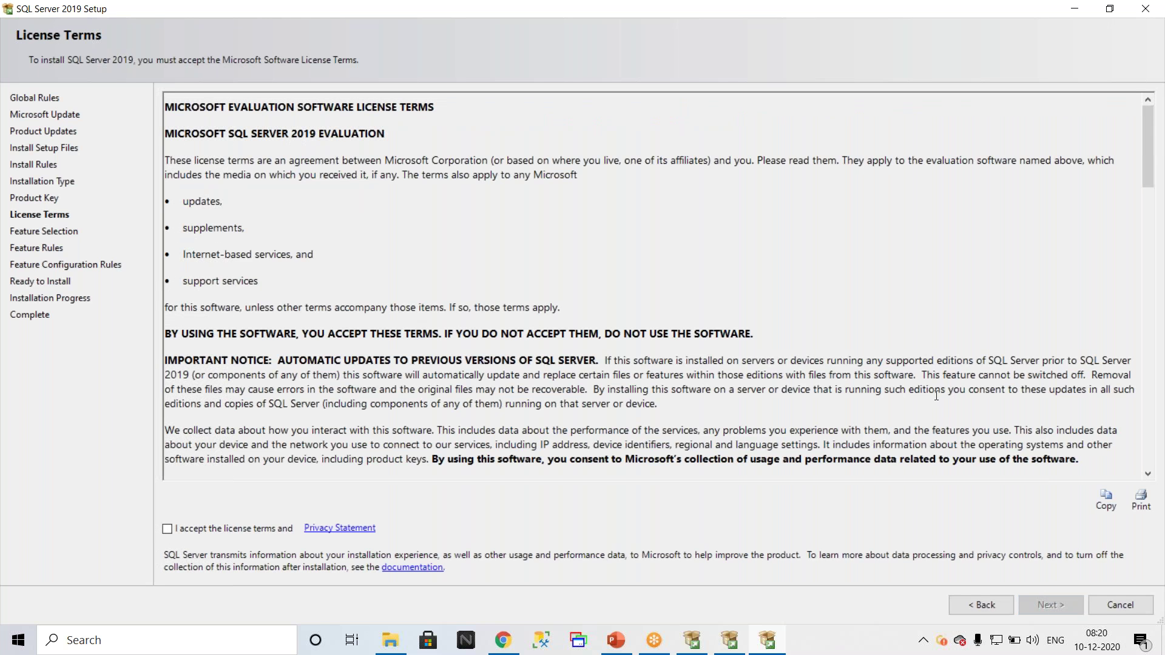
Step: Go back from License Terms to the Product Key page
{"action": "left_click", "coordinate": [984, 609]}
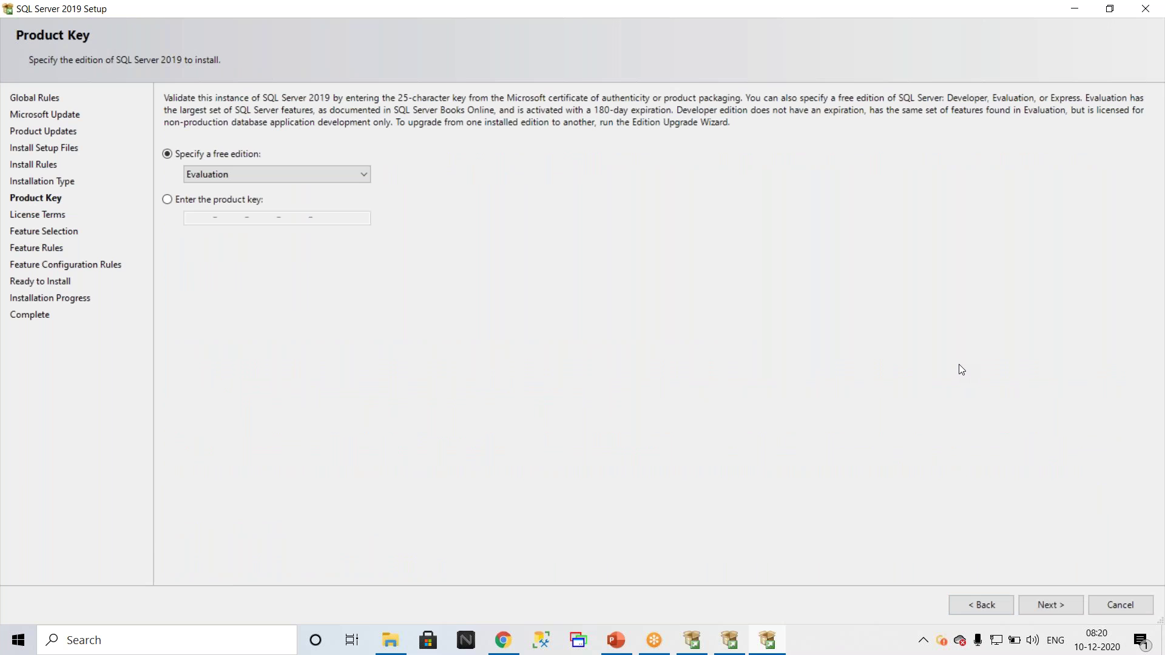
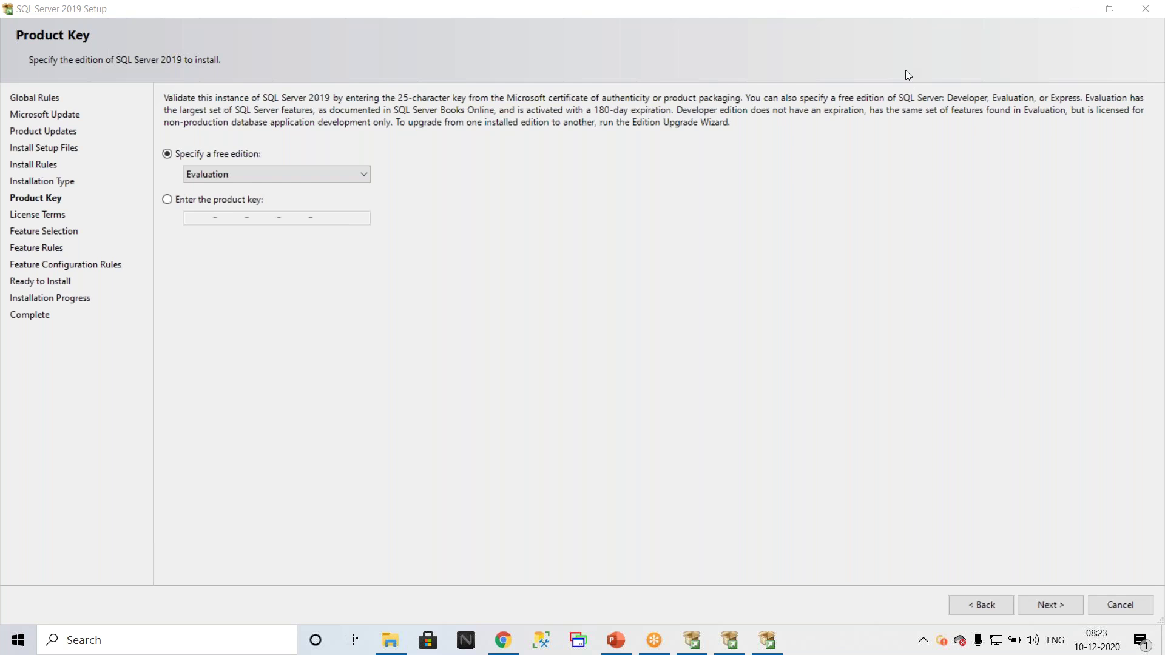
Step: Restore the SQL Server Installation Center window from the taskbar, over the Product Key page
{"action": "left_click", "coordinate": [691, 640]}
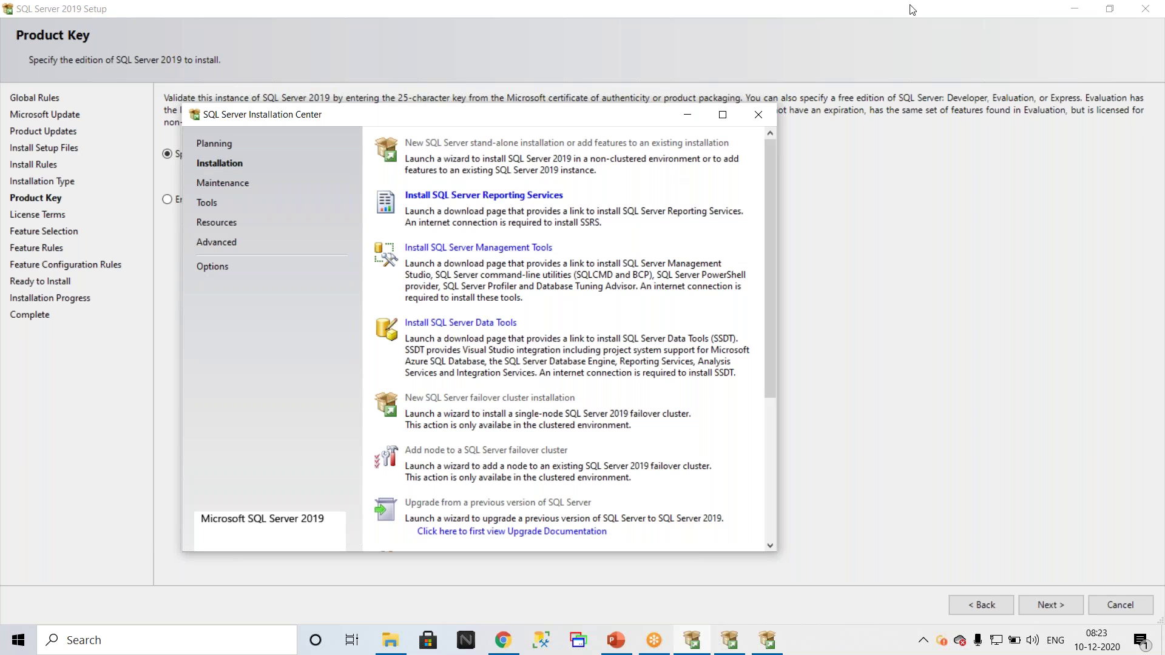
{"action": "left_click", "coordinate": [840, 20]}
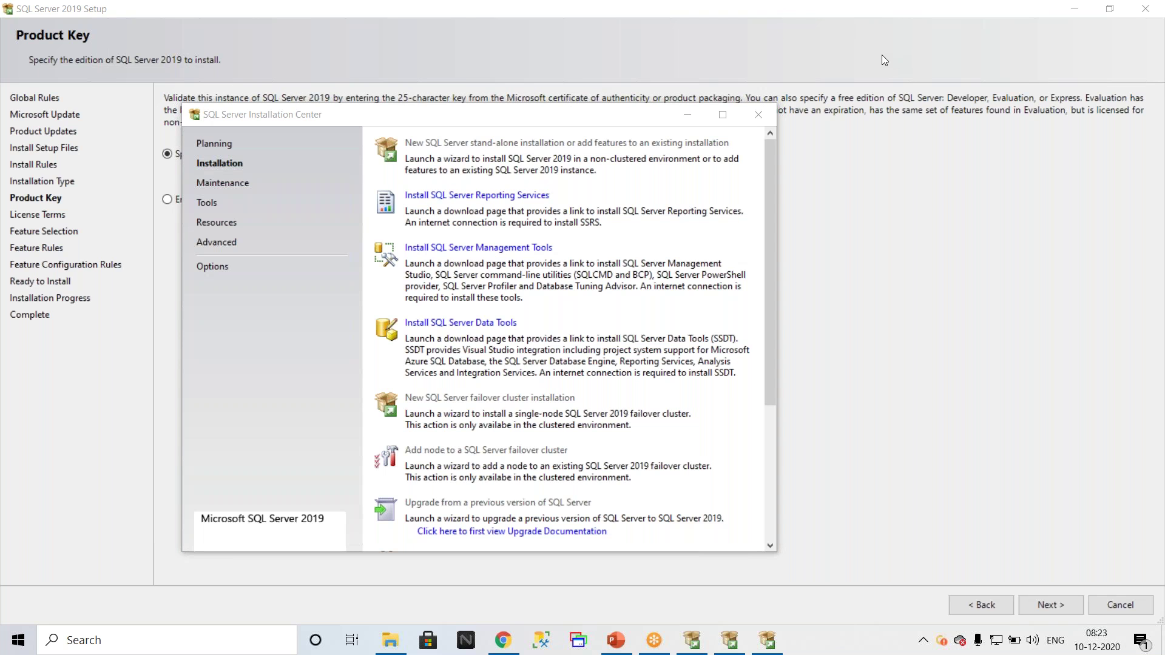
Step: Browse the Installation Center's Advanced, Tools and Maintenance sections, then close it
{"action": "left_click", "coordinate": [207, 207]}
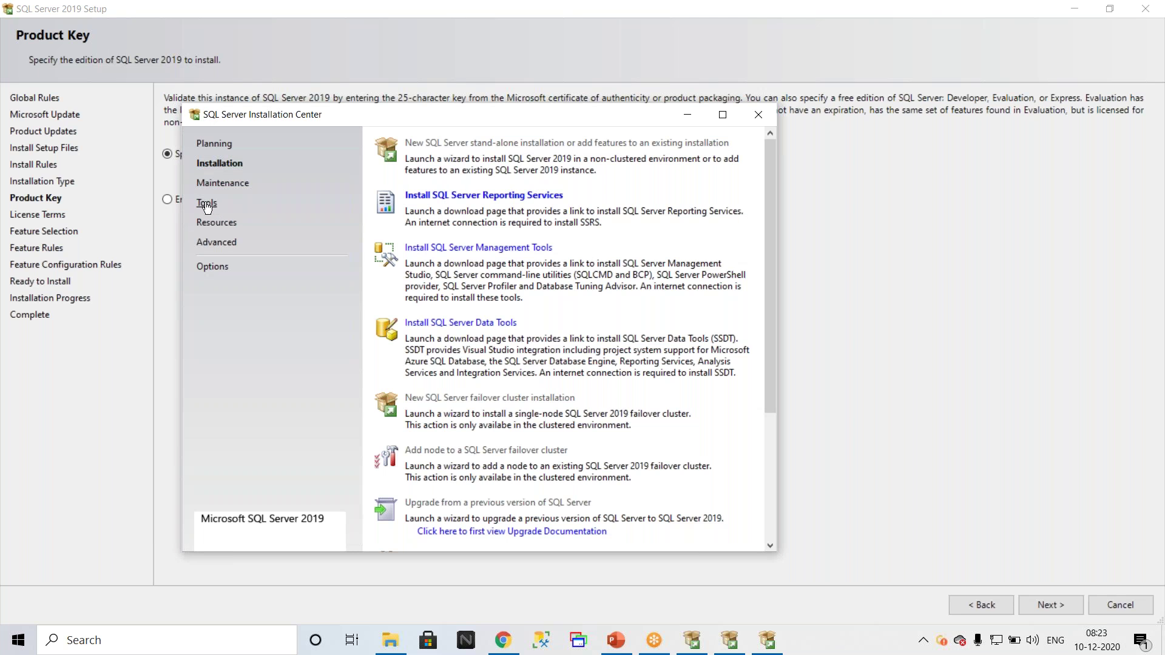
{"action": "left_click", "coordinate": [218, 242]}
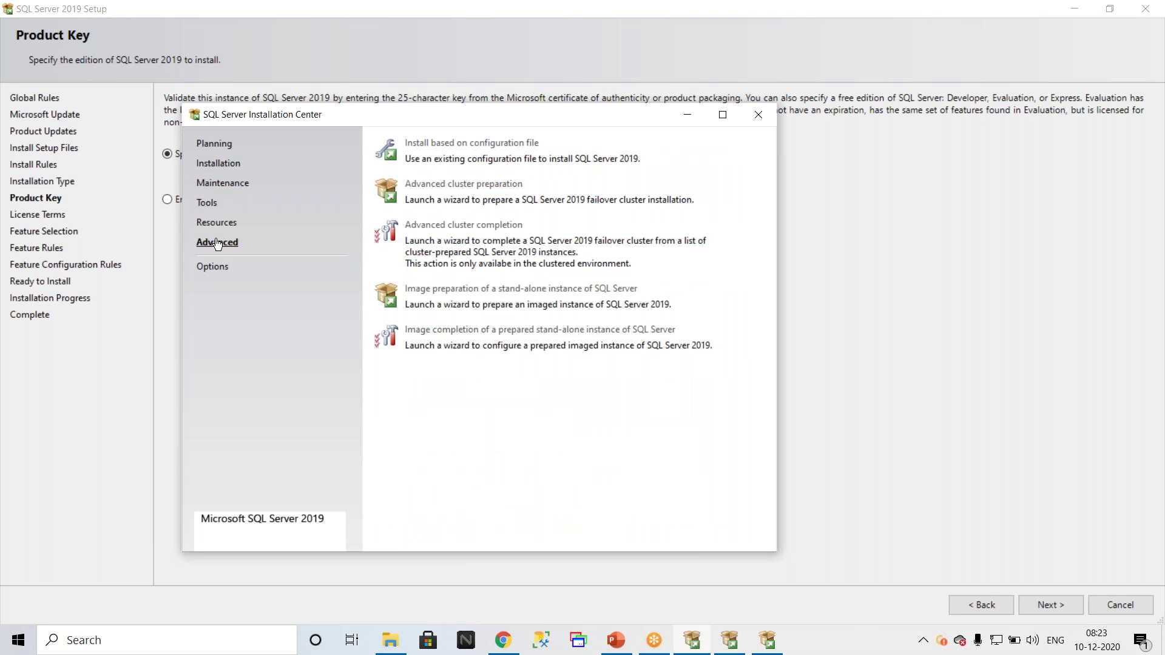
{"action": "left_click", "coordinate": [207, 206]}
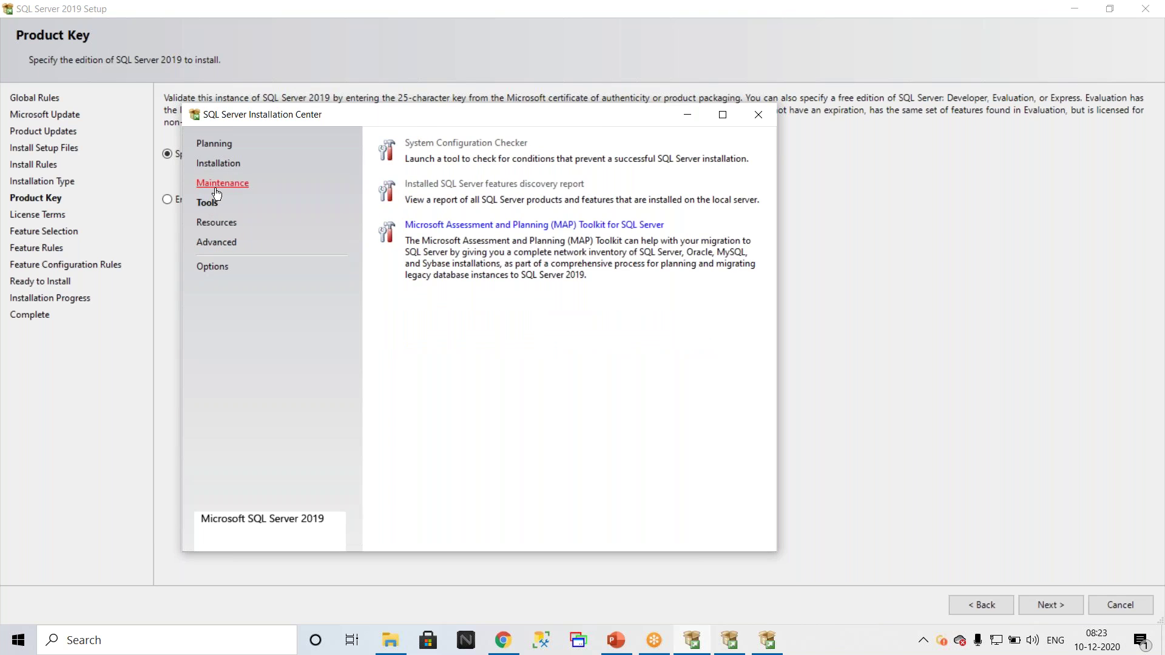
{"action": "left_click", "coordinate": [225, 184]}
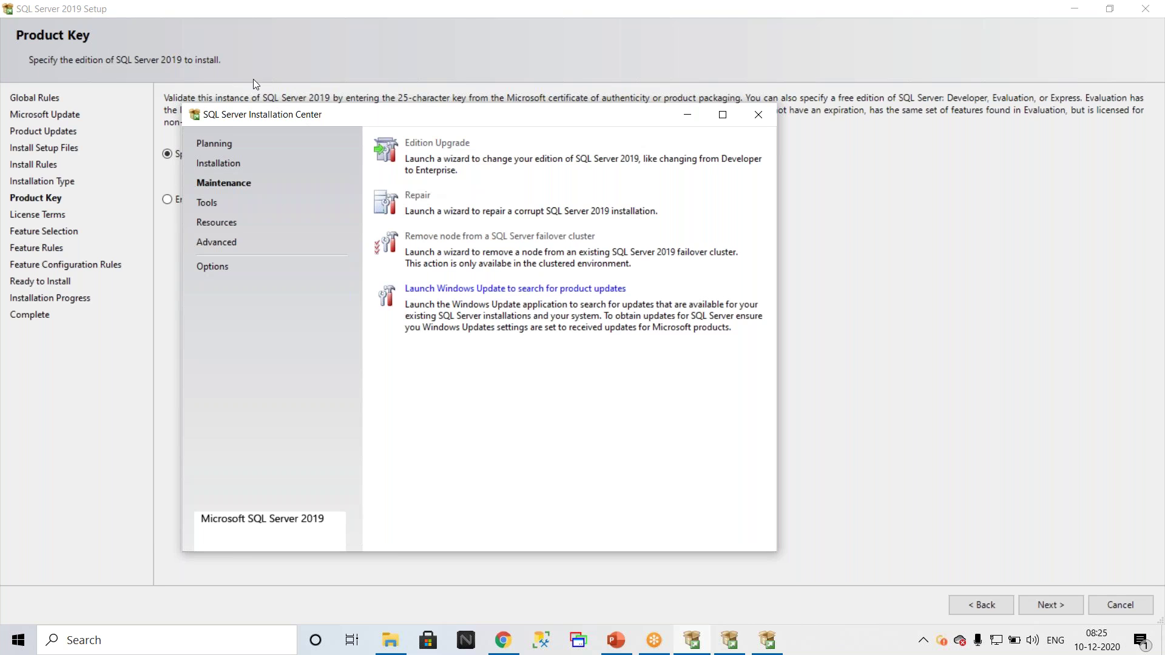
{"action": "left_click", "coordinate": [758, 114]}
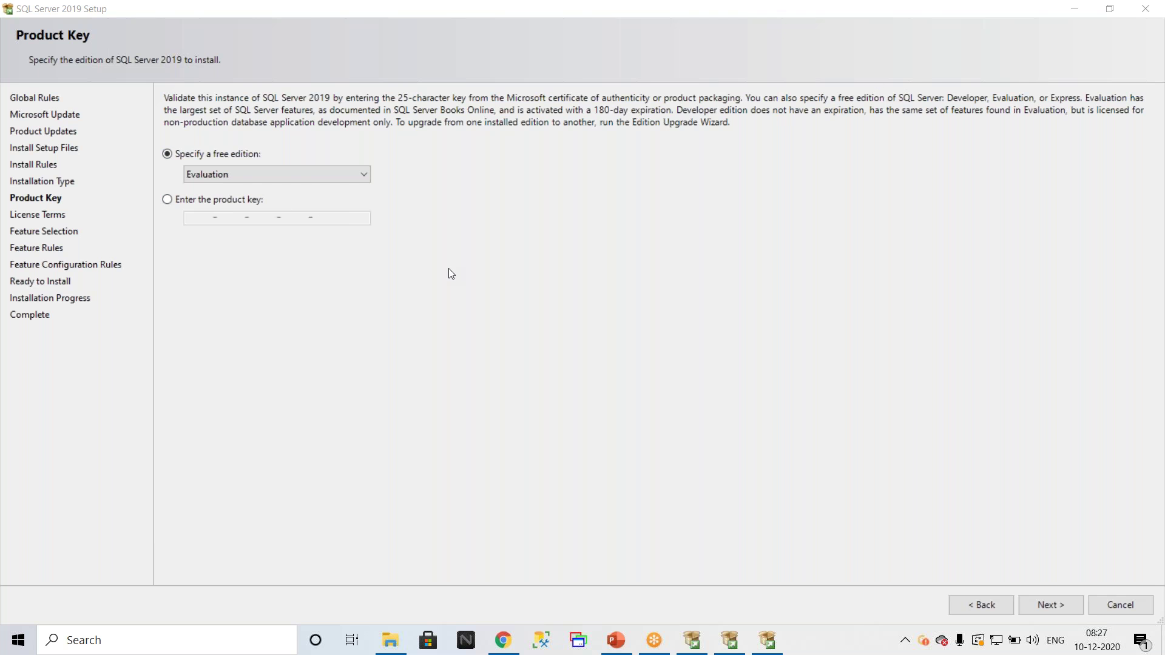
Step: Keep the Evaluation edition and move on to the License Terms page
{"action": "left_click", "coordinate": [1048, 603]}
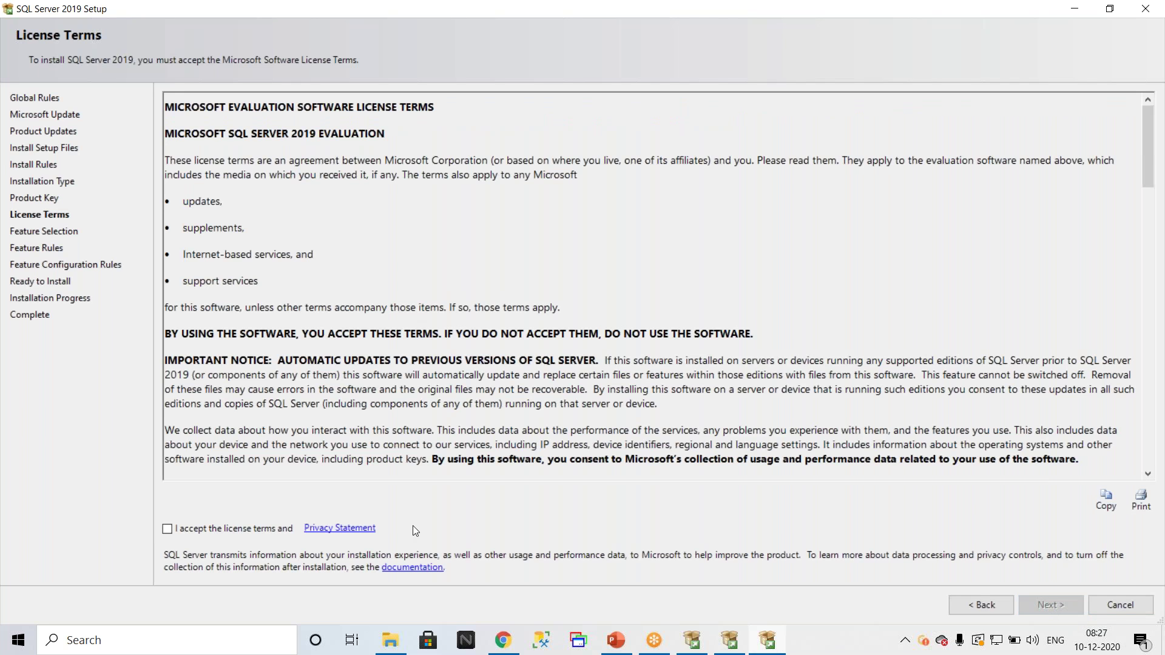
Step: Accept the SQL Server 2019 Evaluation license terms and continue to feature selection
{"action": "left_click", "coordinate": [187, 532]}
{"action": "left_click", "coordinate": [1052, 606]}
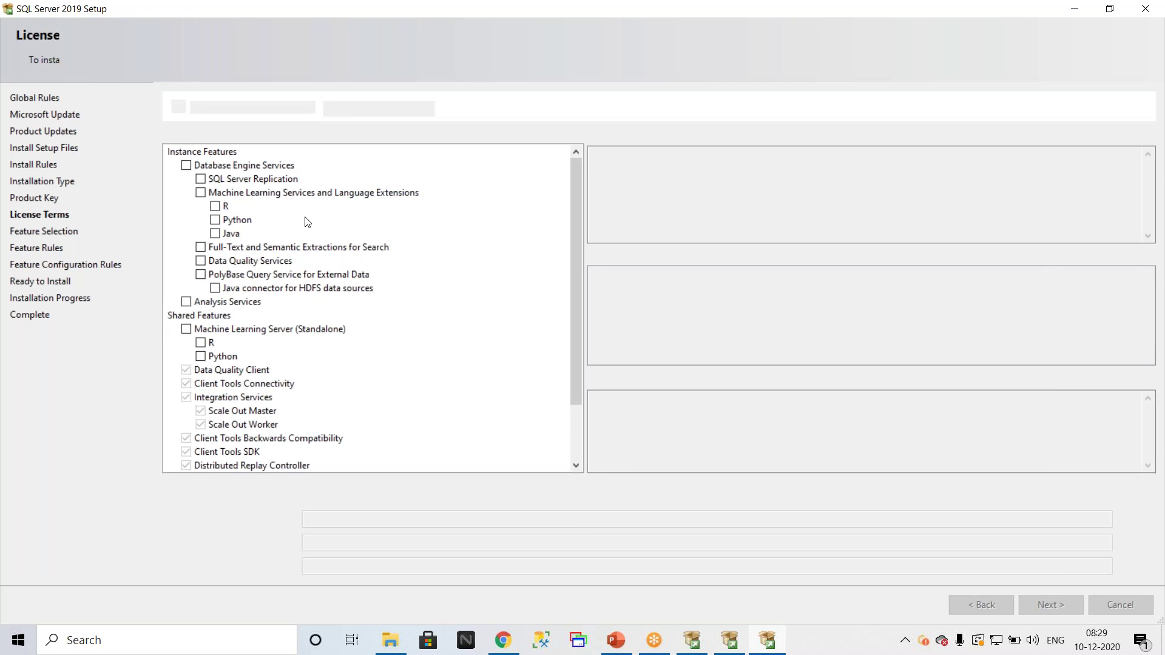
Step: Check Database Engine Services and SQL Server Replication under Instance Features (1003 MB on C)
{"action": "scroll", "coordinate": [305, 221], "scroll_direction": "down", "scroll_amount": 2}
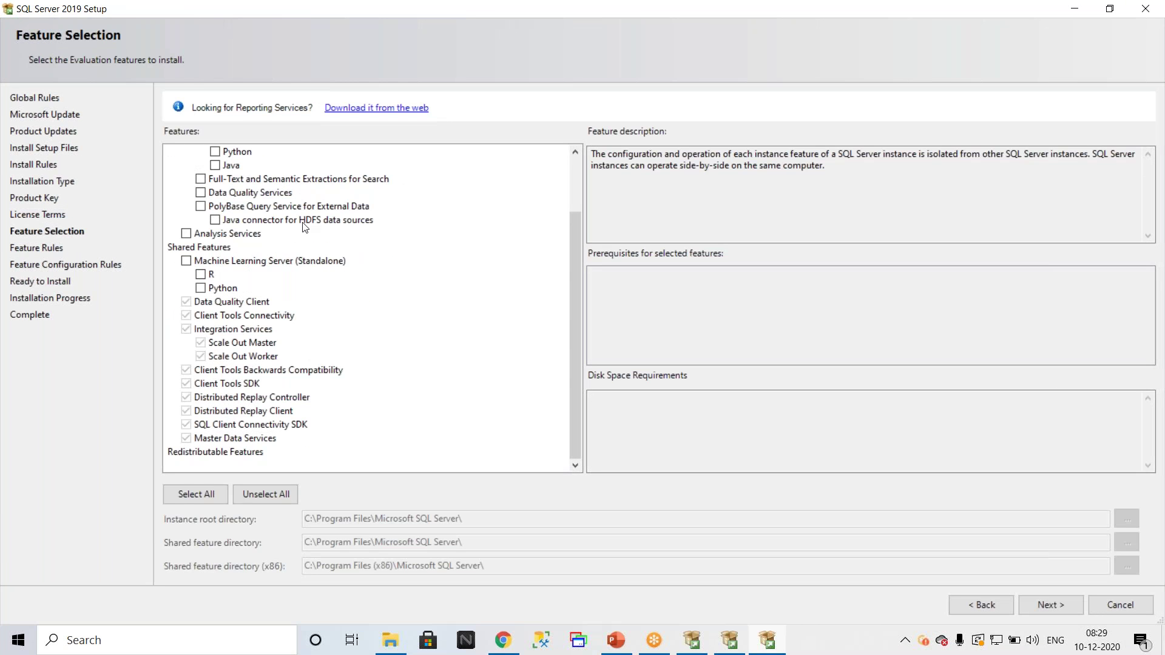
{"action": "scroll", "coordinate": [363, 275], "scroll_direction": "up", "scroll_amount": 2}
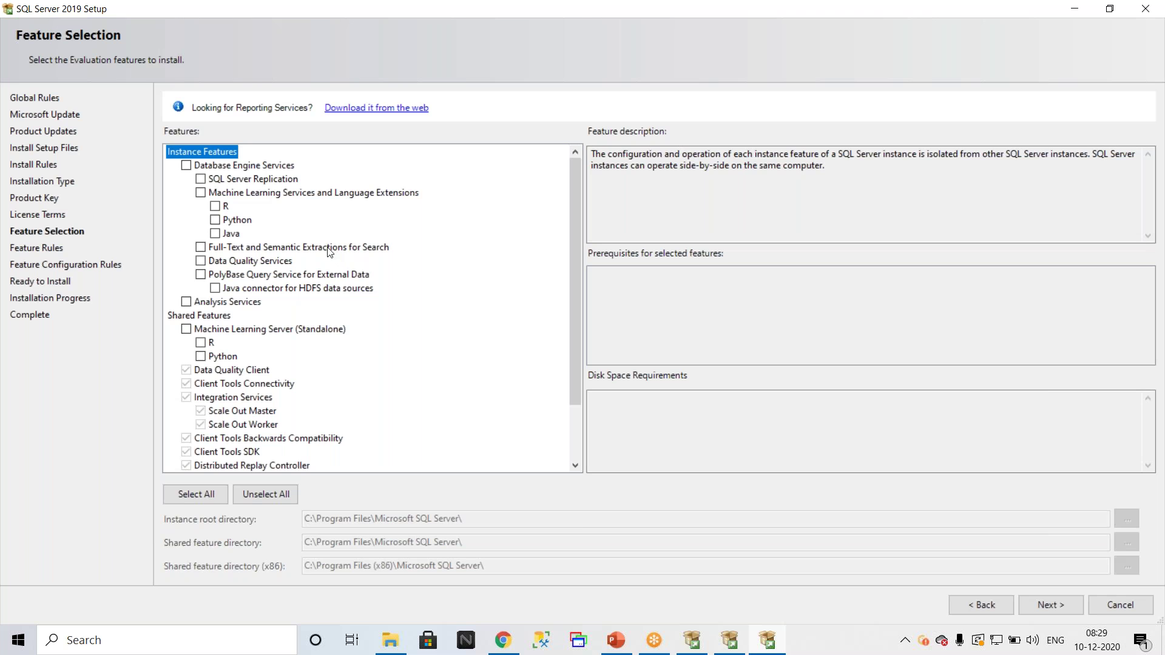
{"action": "left_click", "coordinate": [185, 165]}
{"action": "left_click", "coordinate": [202, 180]}
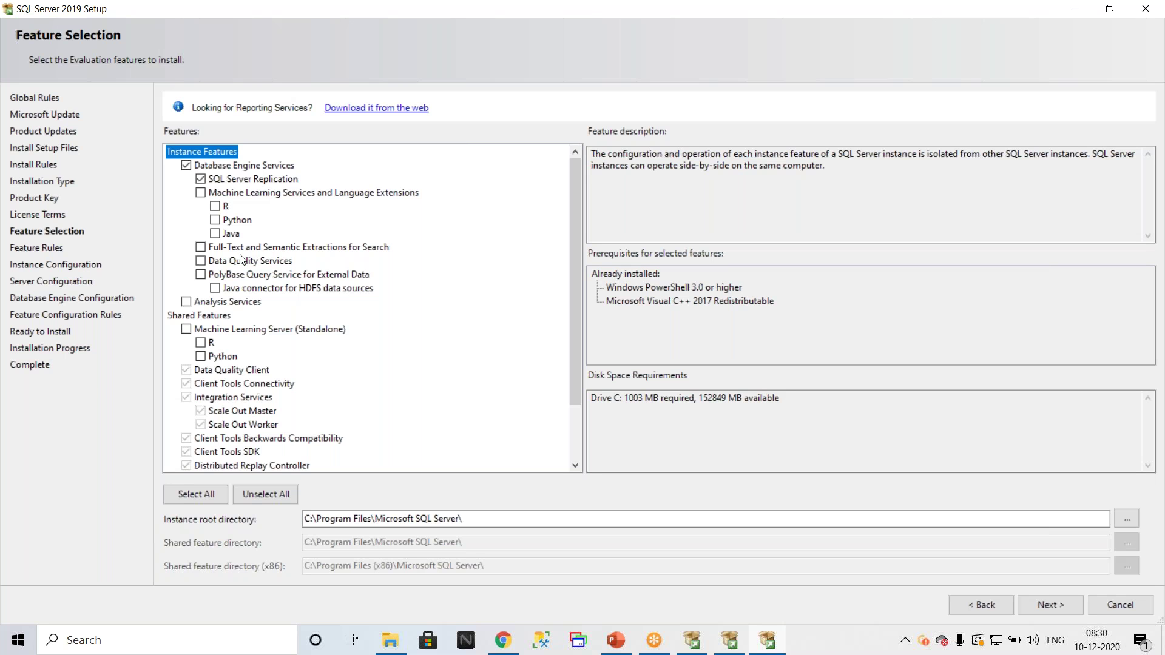
{"action": "left_click", "coordinate": [201, 247]}
{"action": "left_click", "coordinate": [201, 247]}
{"action": "left_click", "coordinate": [201, 275]}
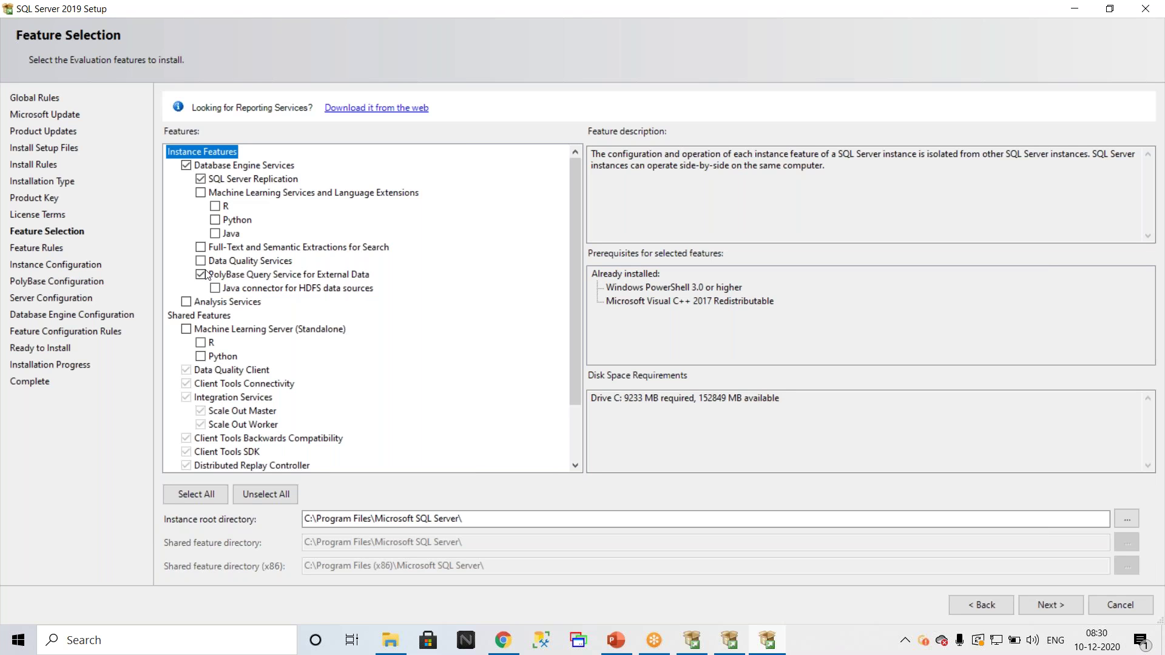
{"action": "left_click", "coordinate": [216, 220]}
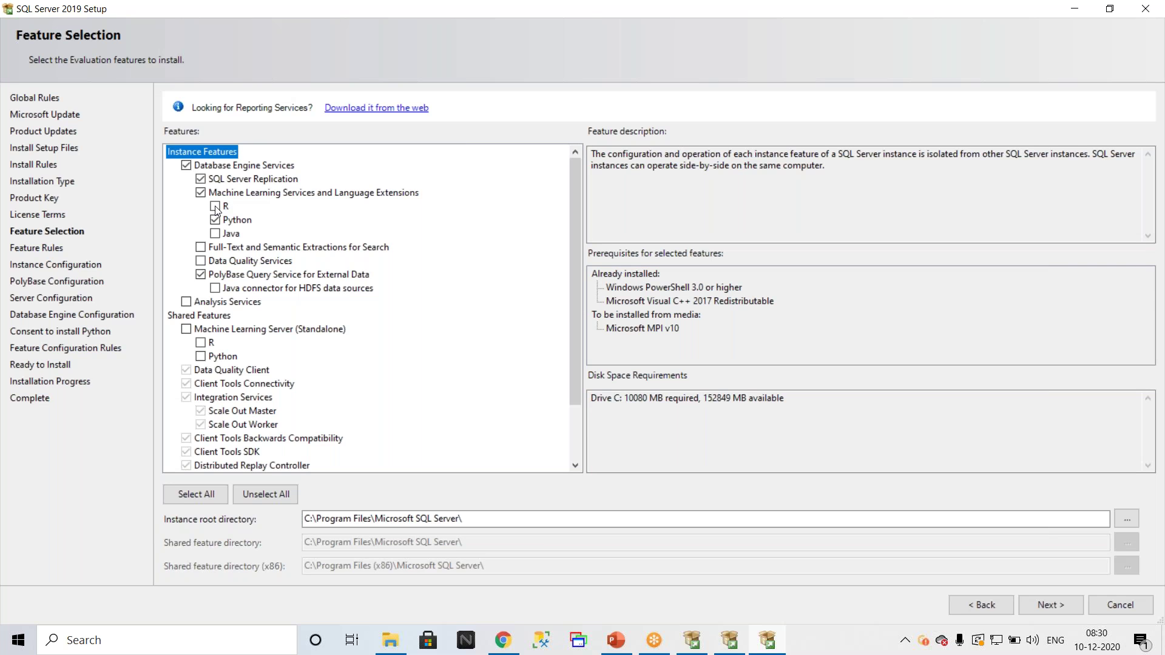
{"action": "left_click", "coordinate": [201, 193]}
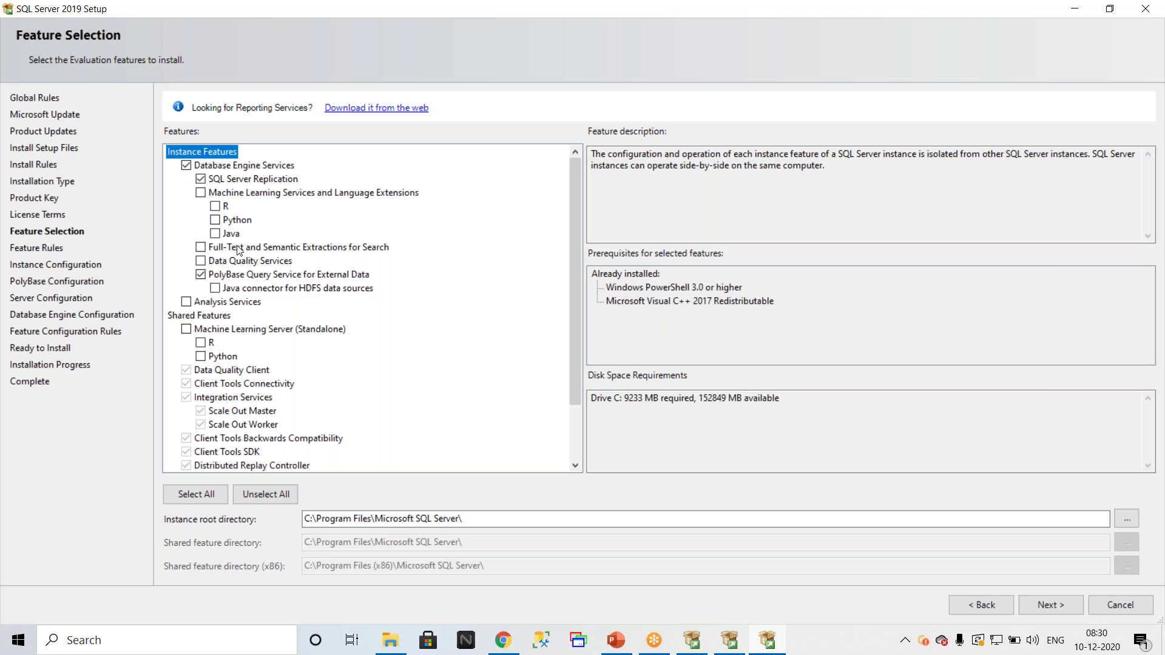
{"action": "left_click", "coordinate": [201, 274]}
{"action": "scroll", "coordinate": [270, 361], "scroll_direction": "down", "scroll_amount": 2}
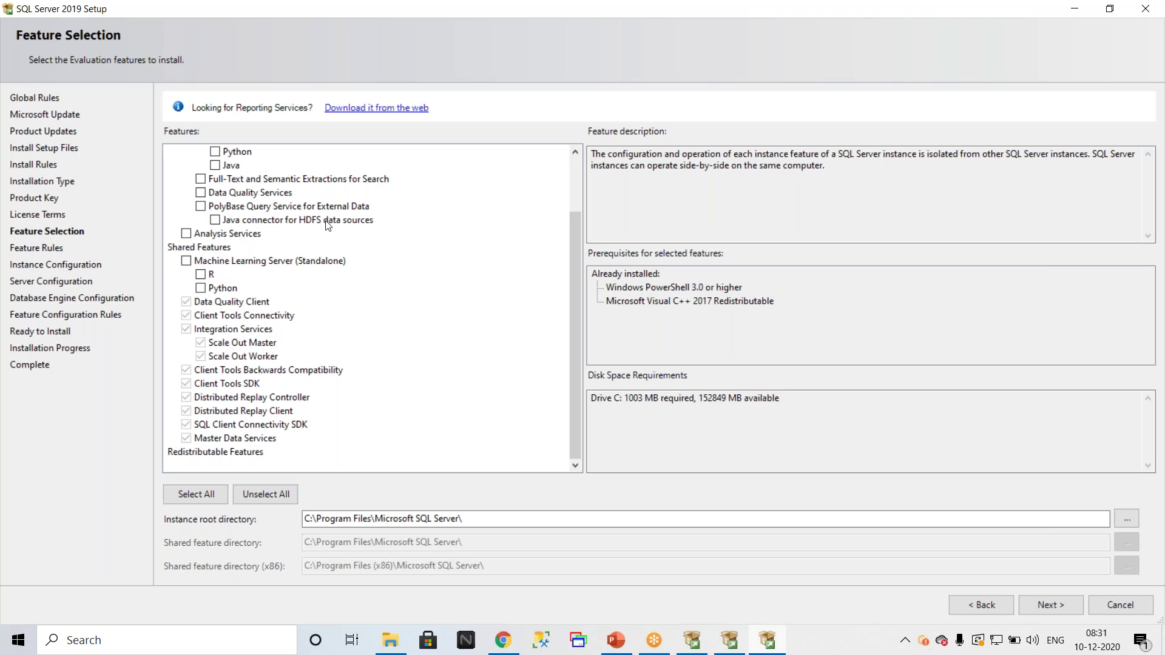
Step: Tick PolyBase Query Service for External Data, raising the C: requirement to 9233 MB
{"action": "scroll", "coordinate": [337, 255], "scroll_direction": "up", "scroll_amount": 1}
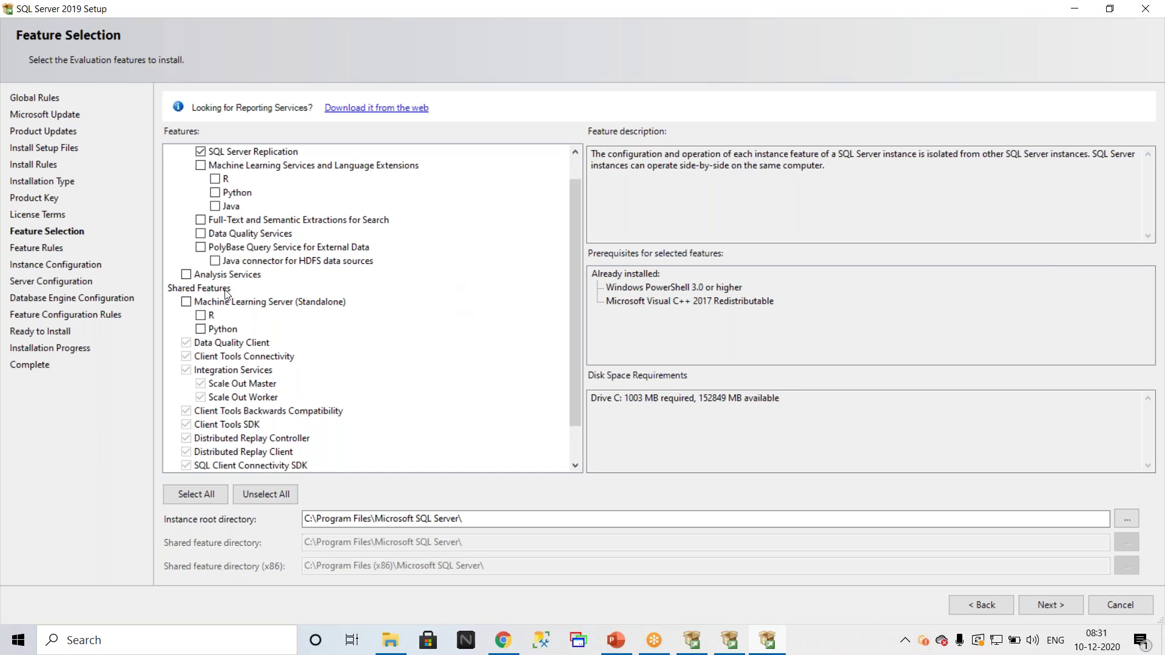
{"action": "left_click", "coordinate": [201, 247]}
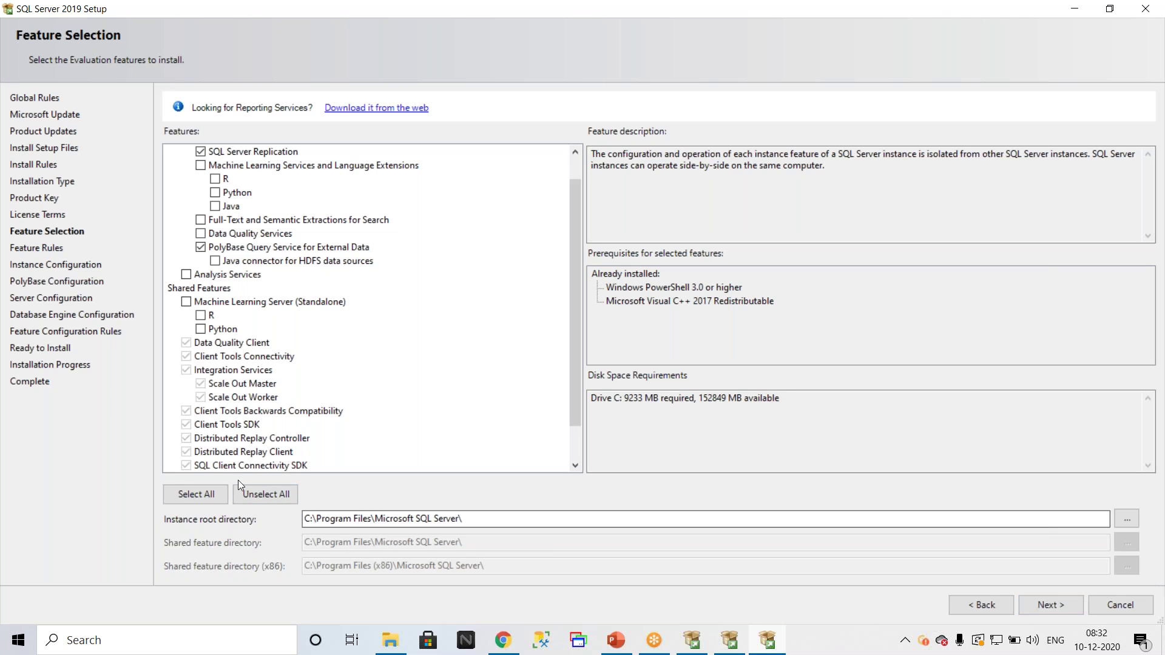
Step: Uncheck PolyBase Query Service, bringing the drive C requirement back to 1003 MB
{"action": "left_click", "coordinate": [308, 519]}
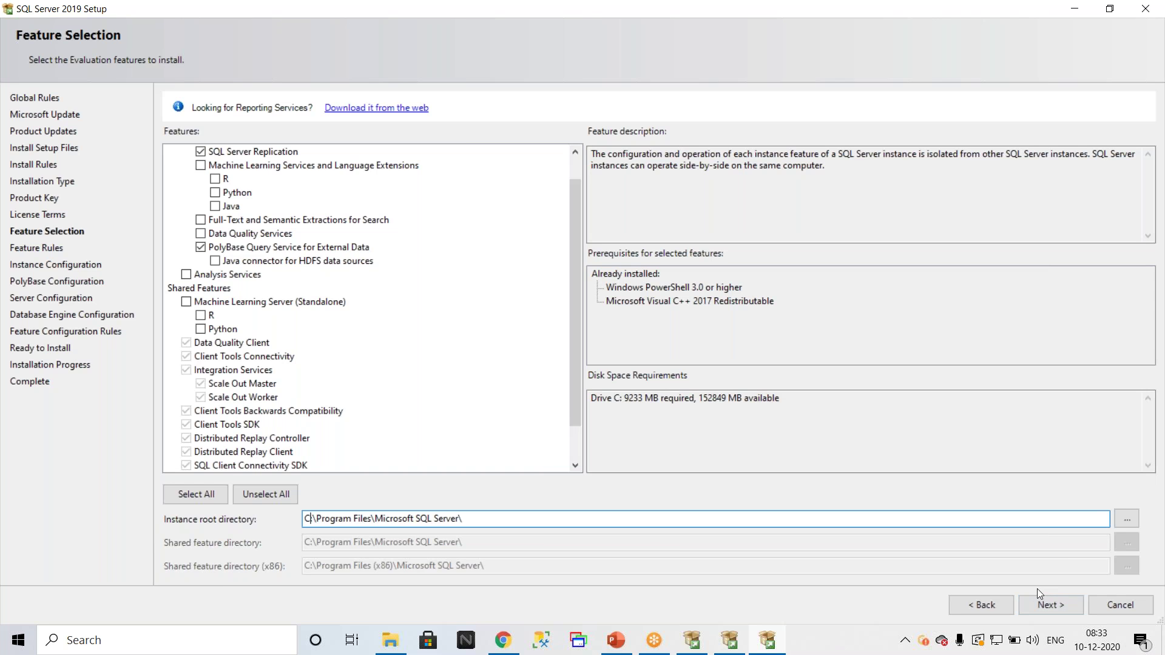
{"action": "scroll", "coordinate": [283, 268], "scroll_direction": "up", "scroll_amount": 1}
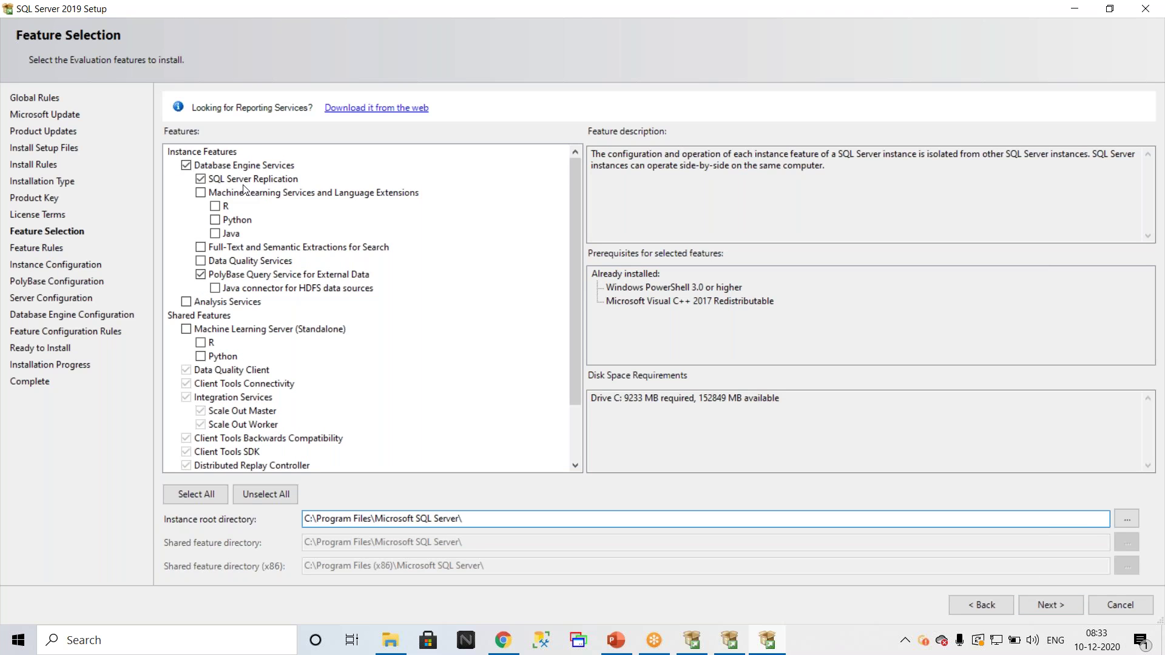
{"action": "left_click", "coordinate": [201, 275]}
{"action": "scroll", "coordinate": [373, 281], "scroll_direction": "down", "scroll_amount": 2}
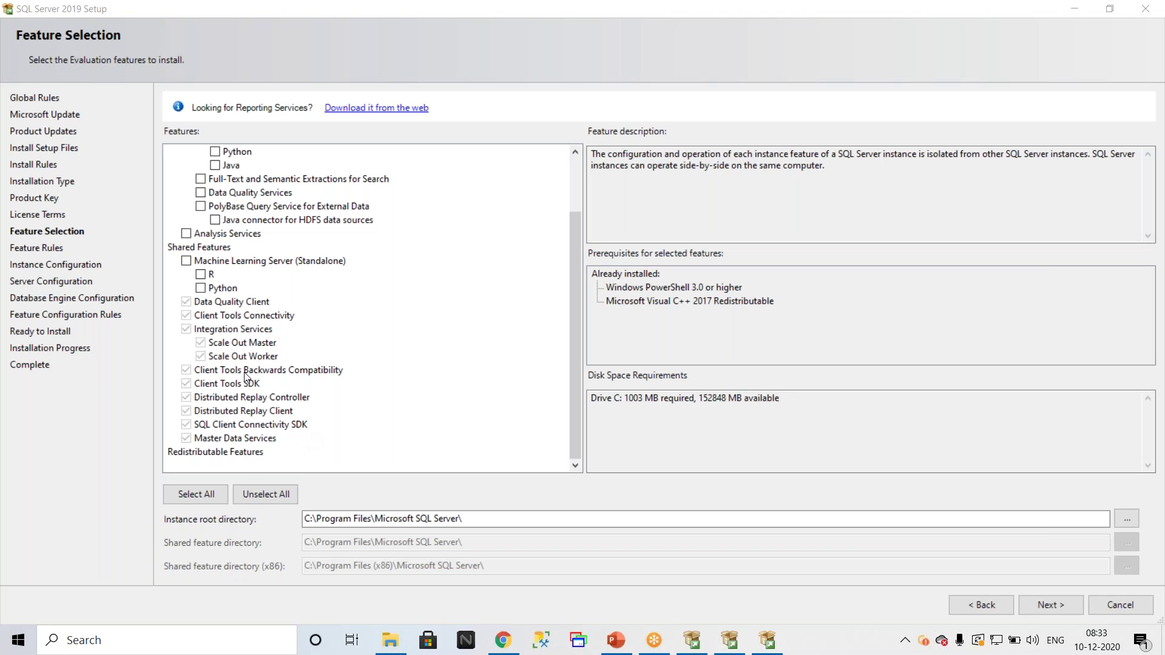
{"action": "scroll", "coordinate": [290, 277], "scroll_direction": "up", "scroll_amount": 2}
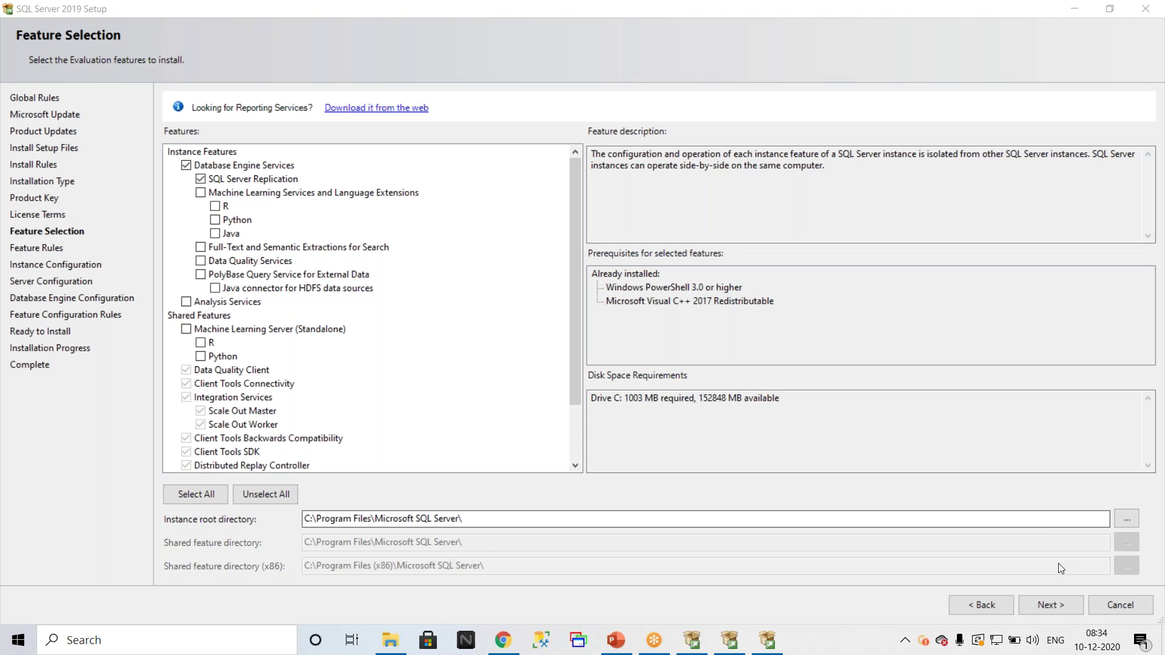
{"action": "left_click", "coordinate": [1045, 606]}
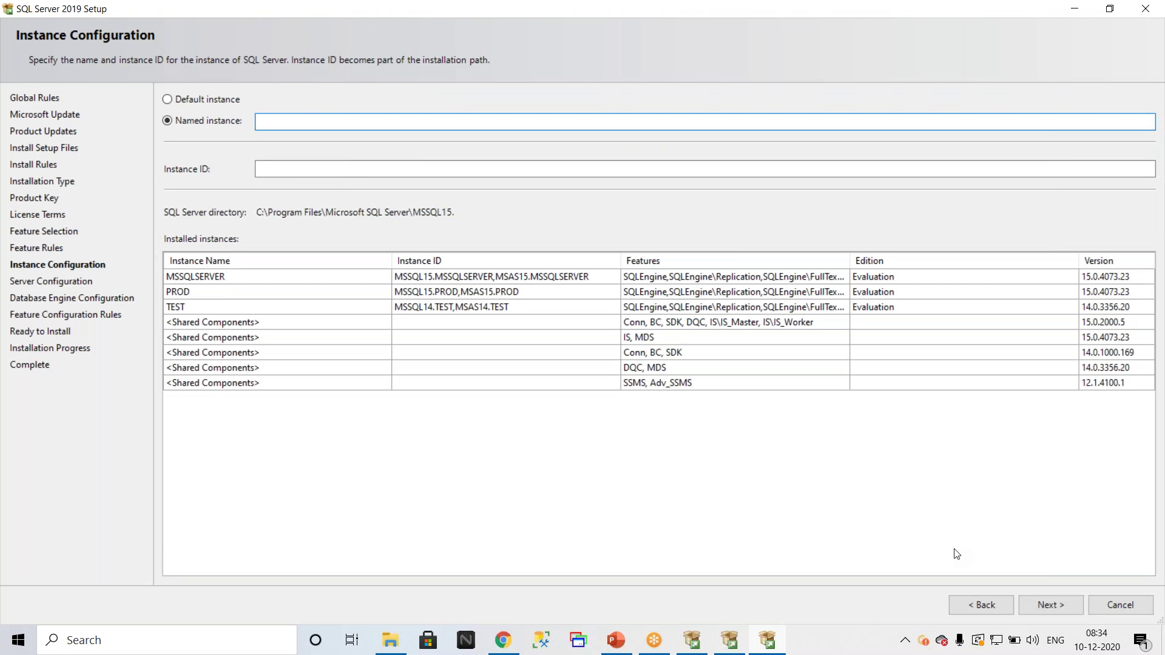
Step: Choose a named instance 'DEV' with instance ID DEV, noting the existing MSSQLSERVER instance
{"action": "left_click", "coordinate": [197, 100]}
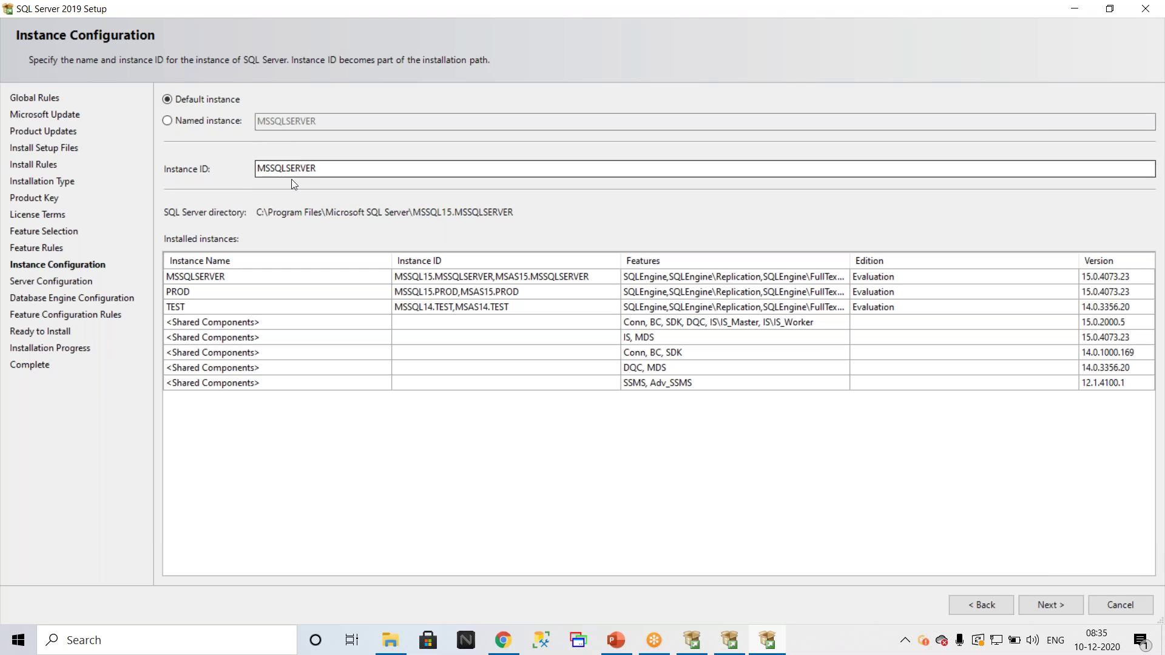
{"action": "left_click", "coordinate": [163, 122]}
{"action": "left_click", "coordinate": [188, 125]}
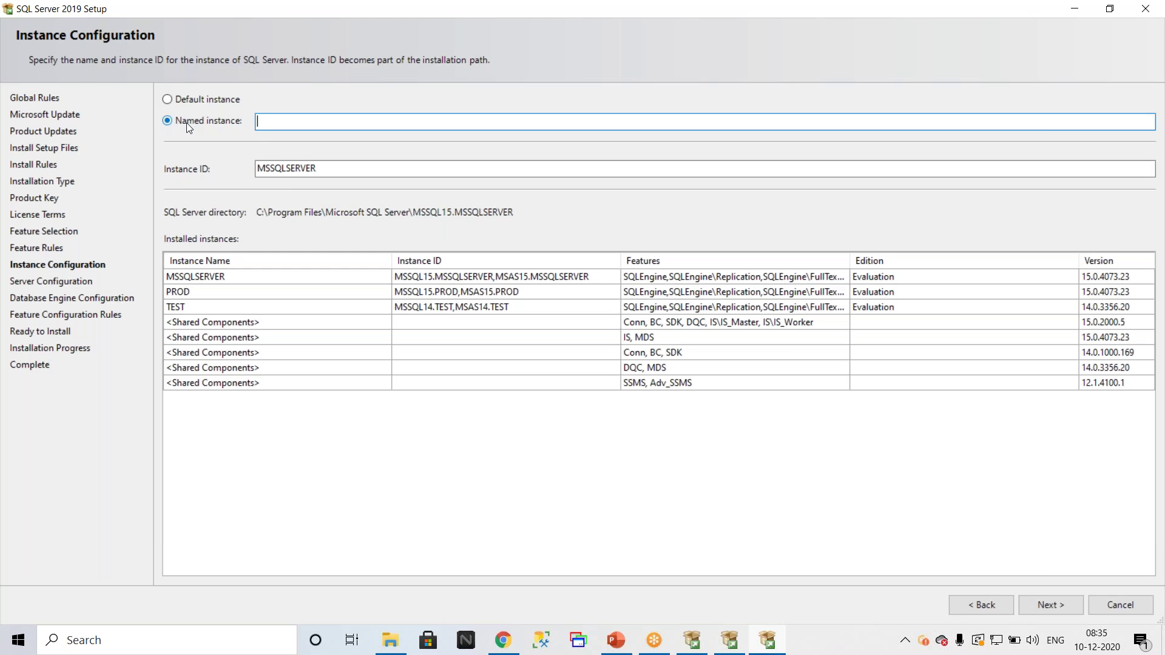
{"action": "type", "text": "DEV"}
{"action": "key", "text": "Tab"}
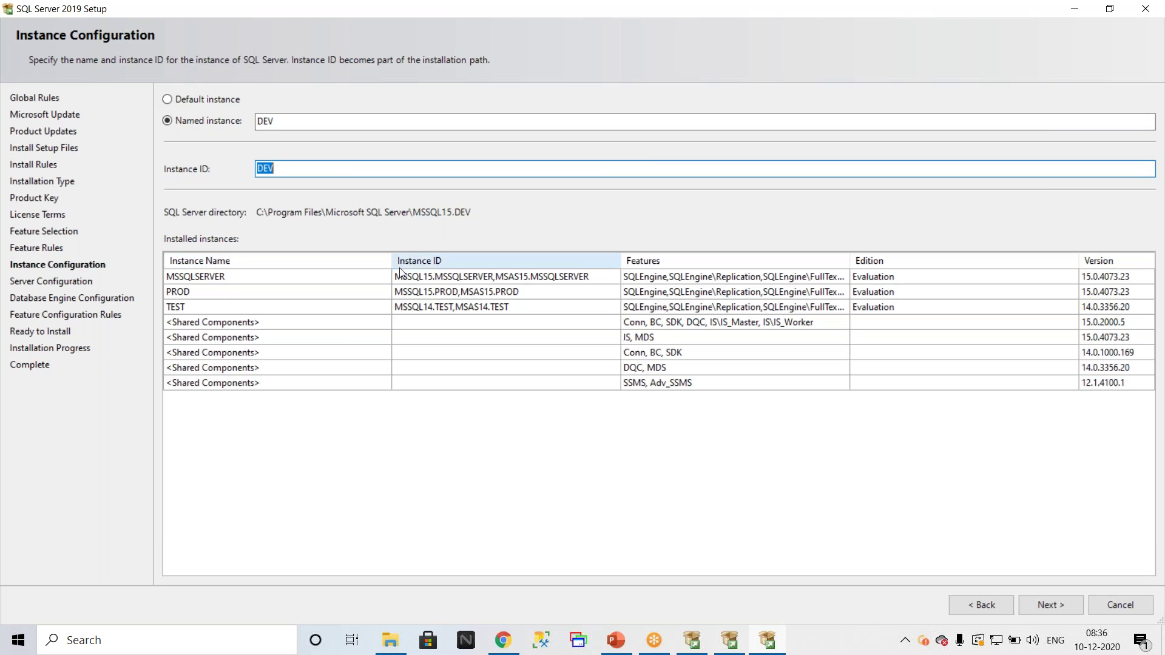
{"action": "left_click", "coordinate": [176, 276]}
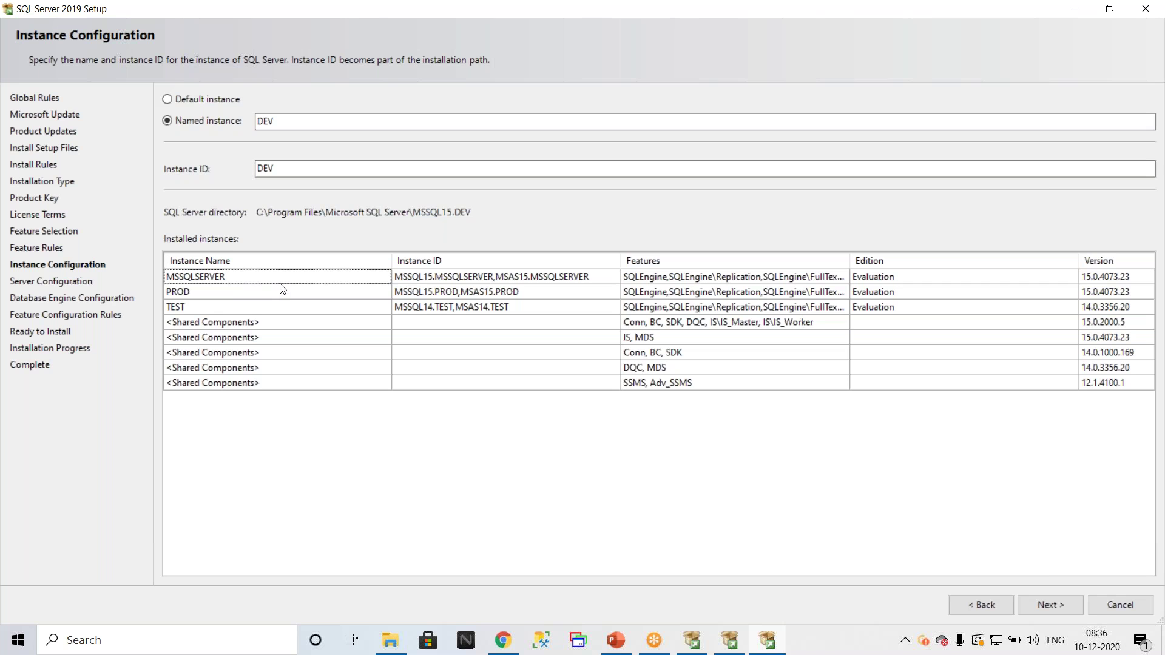
Step: Continue to Server Configuration and select the SQL Server Agent account cell
{"action": "left_click", "coordinate": [1047, 615]}
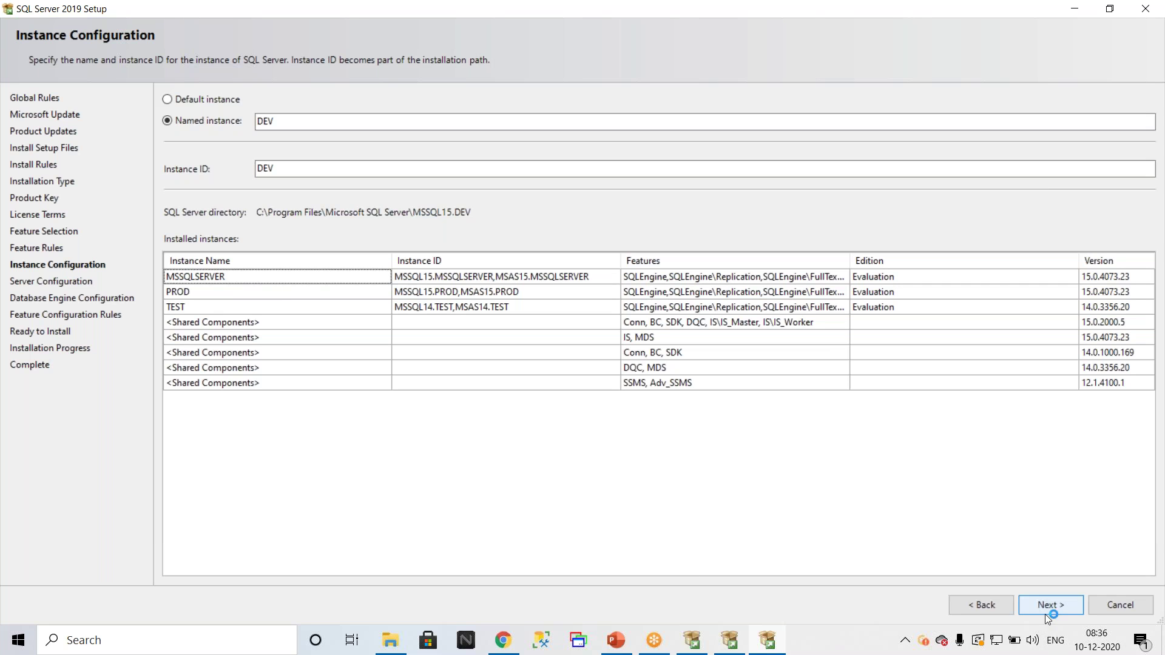
{"action": "left_click", "coordinate": [1045, 607]}
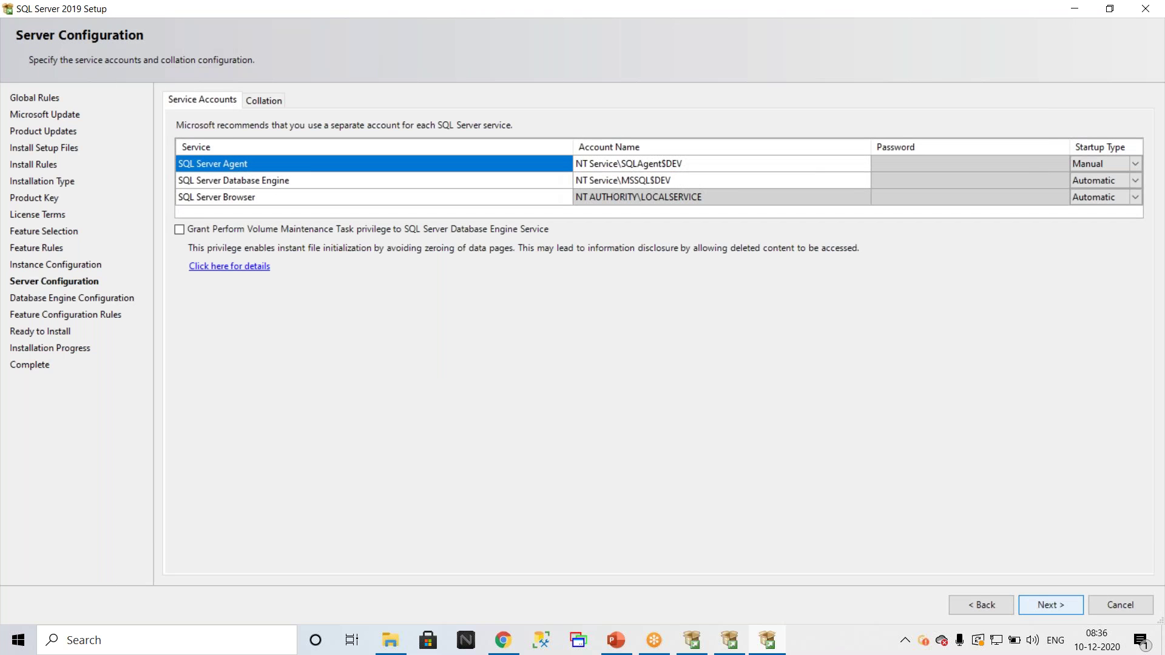
{"action": "left_click", "coordinate": [679, 164]}
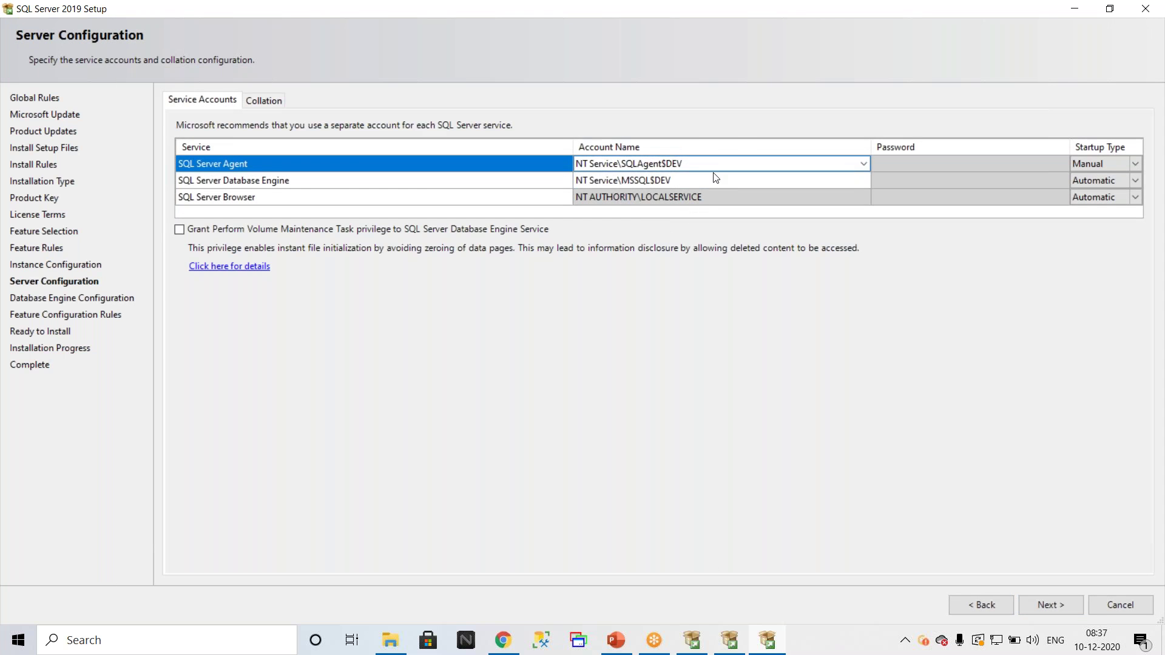
{"action": "left_click", "coordinate": [616, 176]}
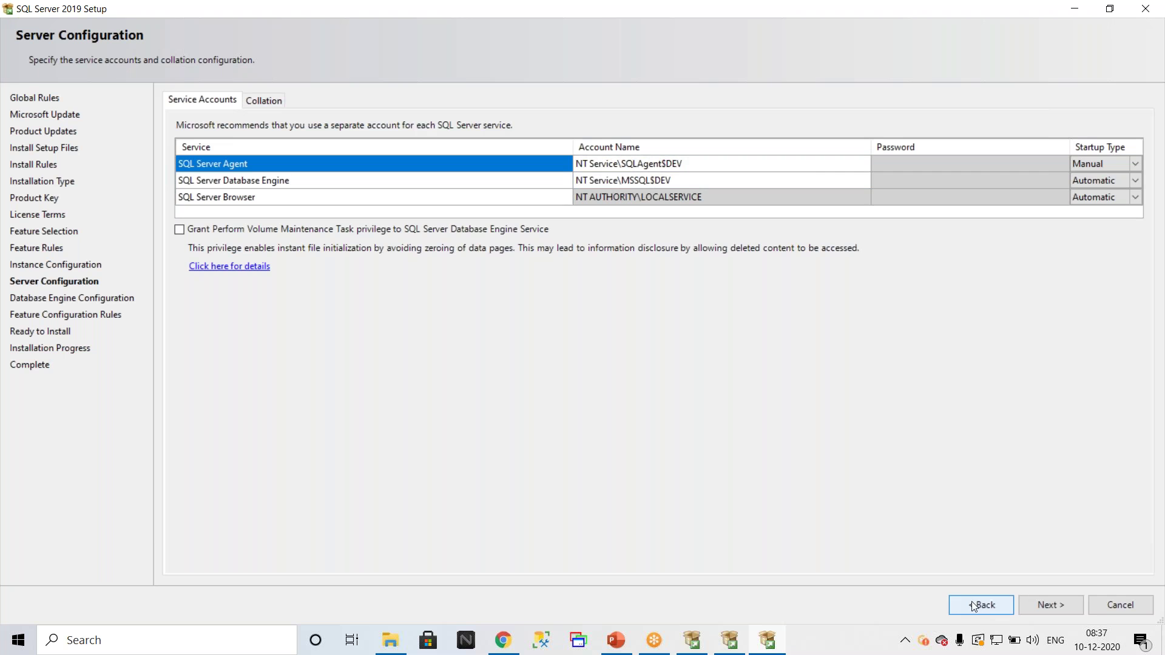
{"action": "left_click", "coordinate": [988, 610]}
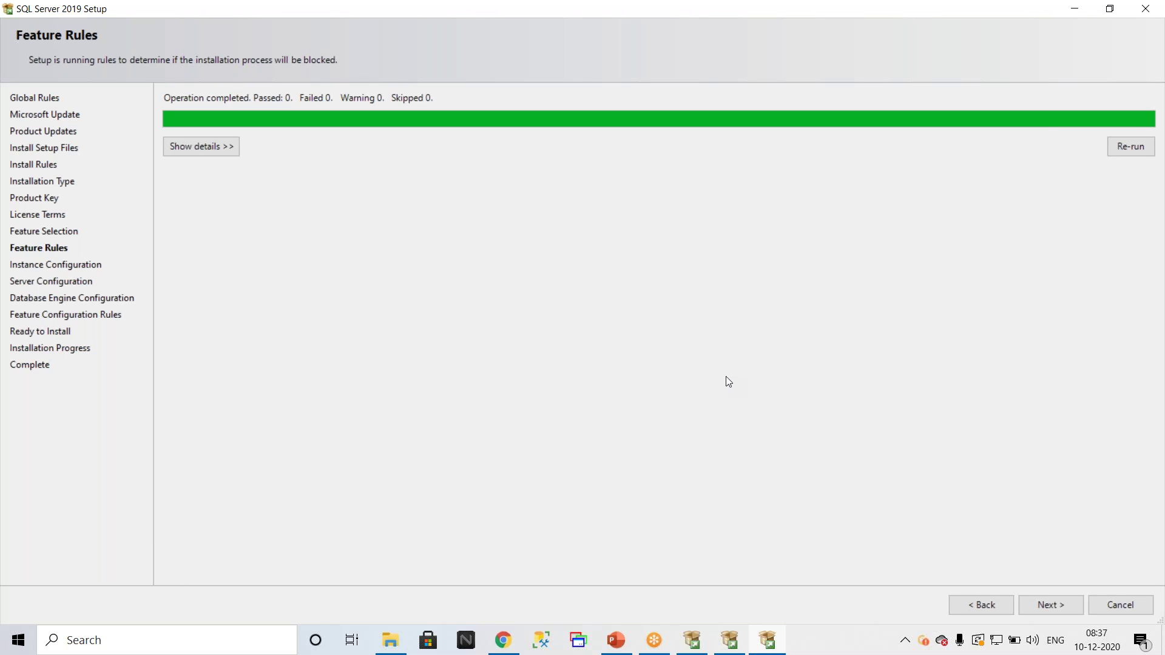
{"action": "left_click", "coordinate": [975, 606]}
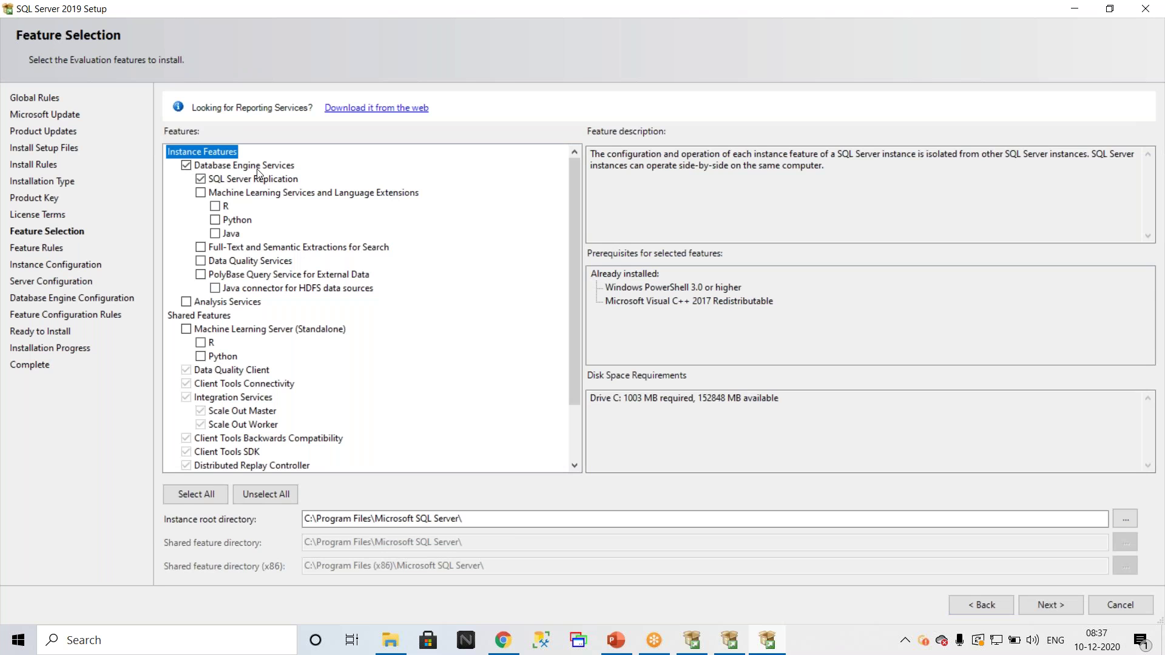
{"action": "left_click", "coordinate": [1039, 602]}
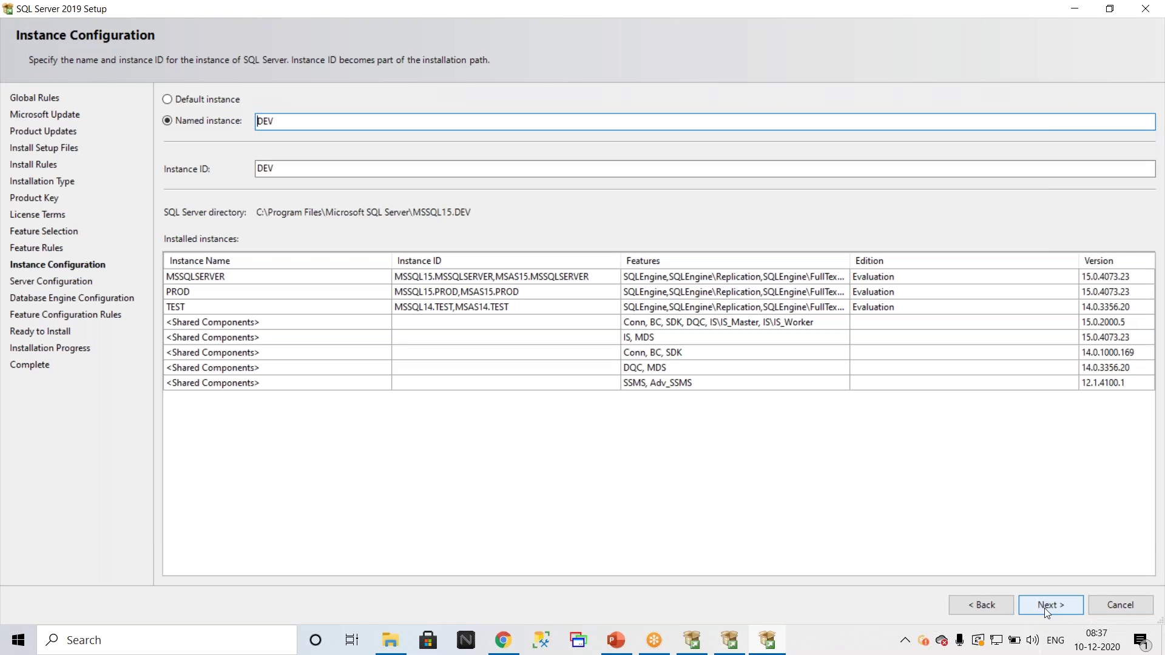
{"action": "left_click", "coordinate": [1044, 606]}
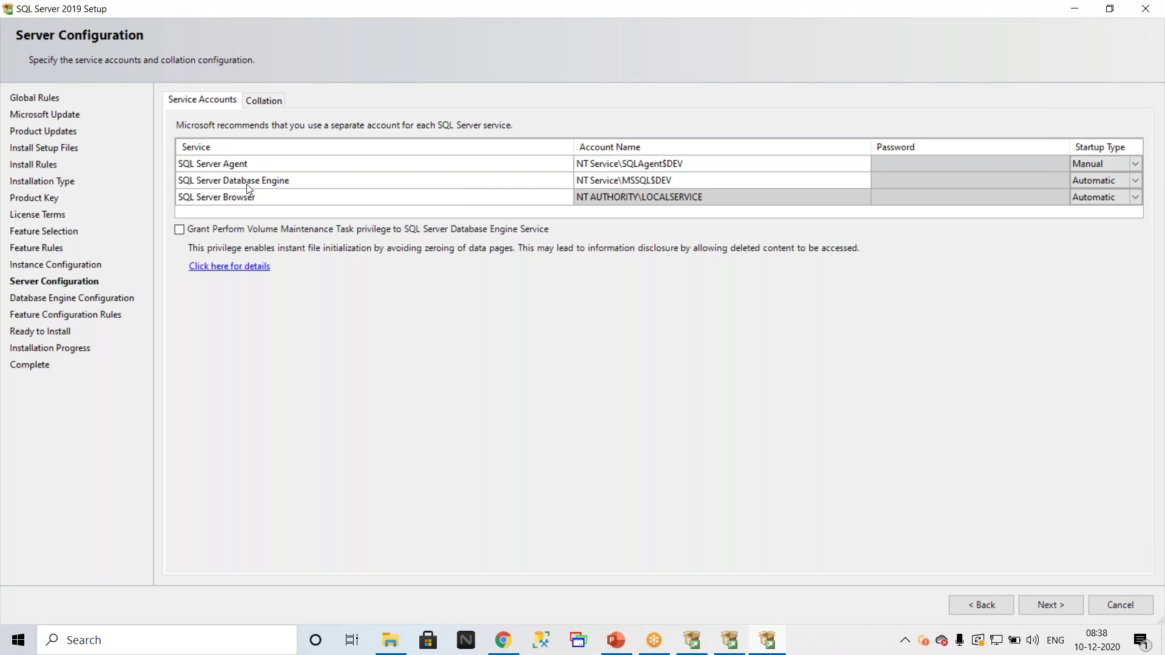
{"action": "left_click", "coordinate": [210, 171]}
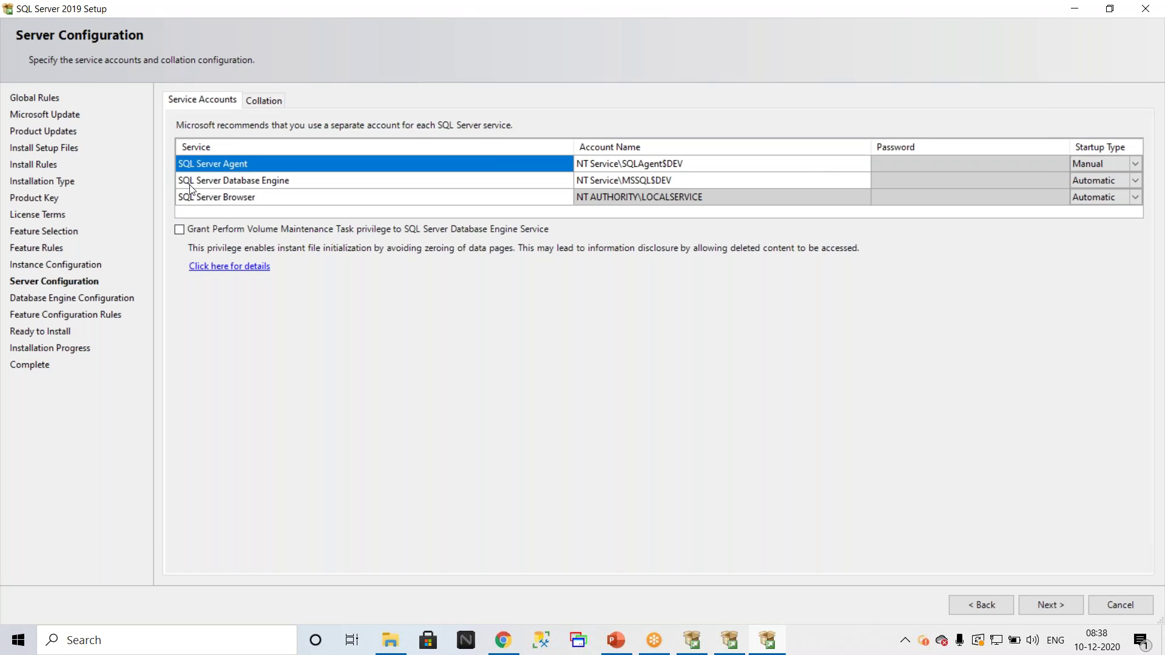
{"action": "left_click", "coordinate": [234, 182]}
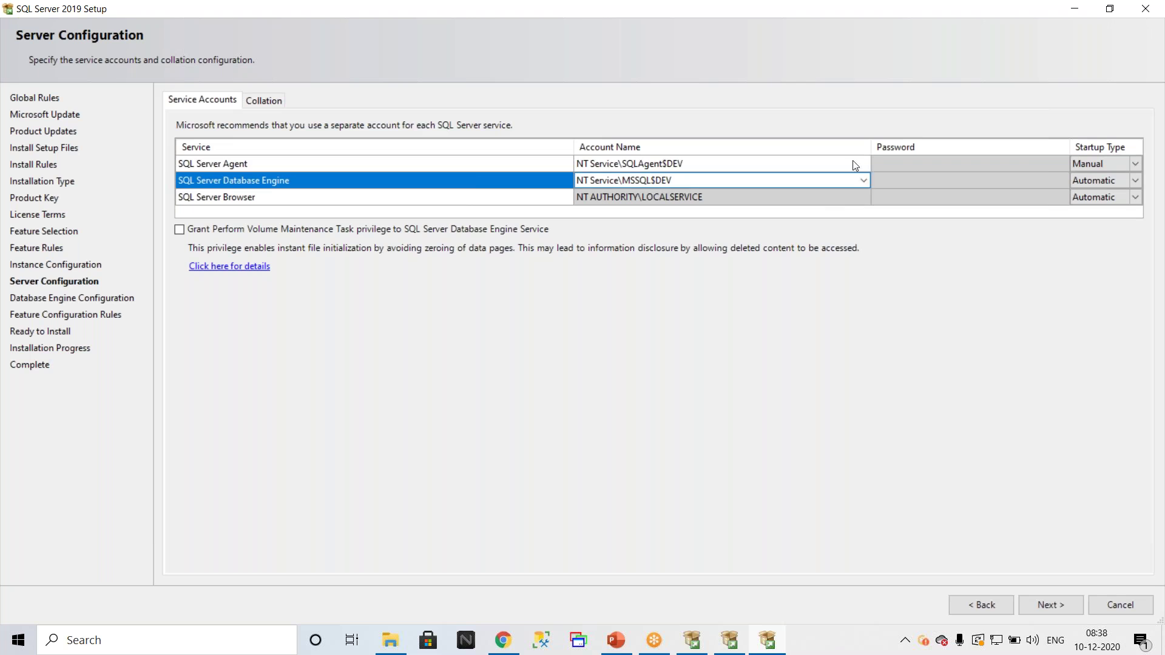
{"action": "left_click", "coordinate": [798, 160]}
{"action": "left_click", "coordinate": [864, 165]}
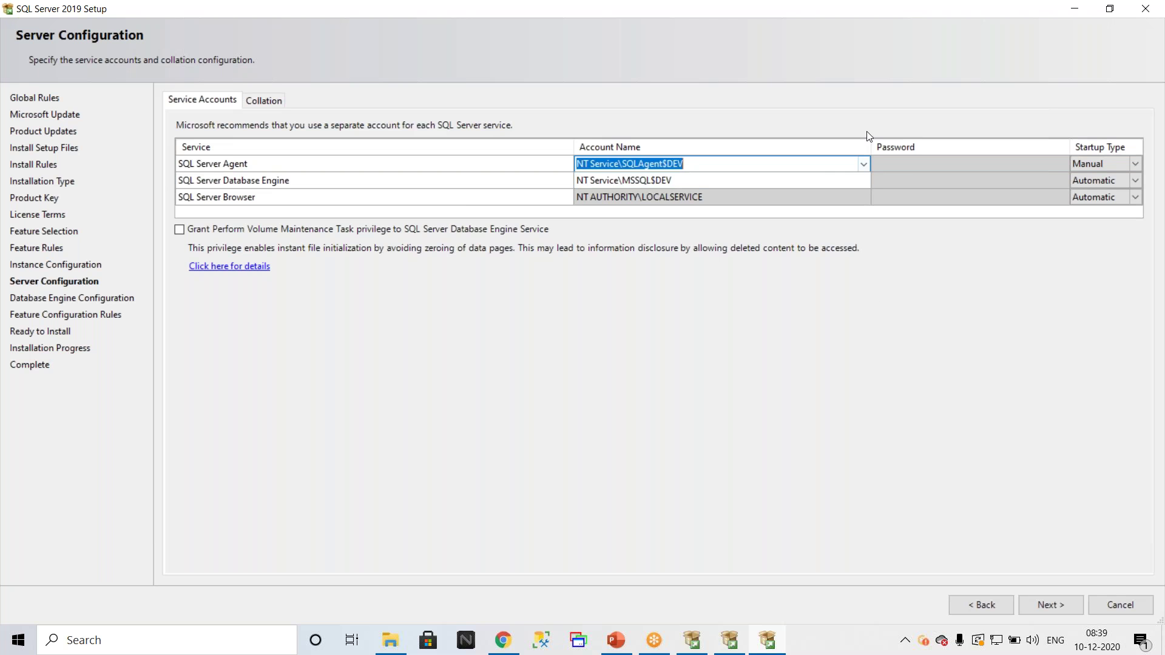
{"action": "left_click", "coordinate": [864, 164]}
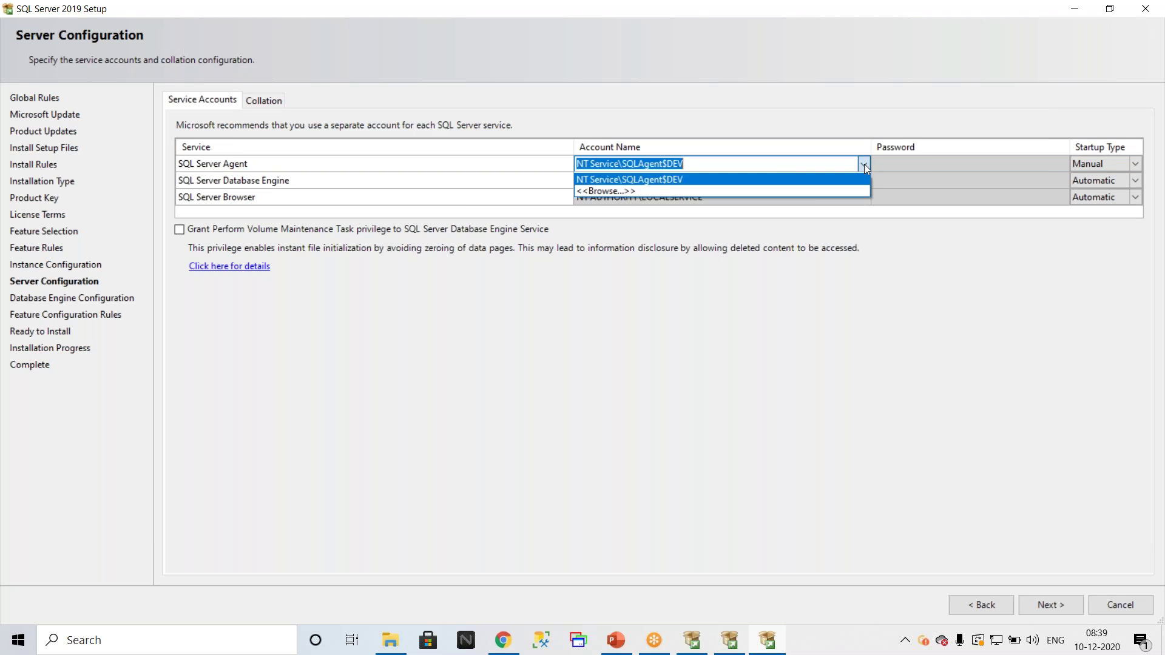
{"action": "left_click", "coordinate": [675, 191]}
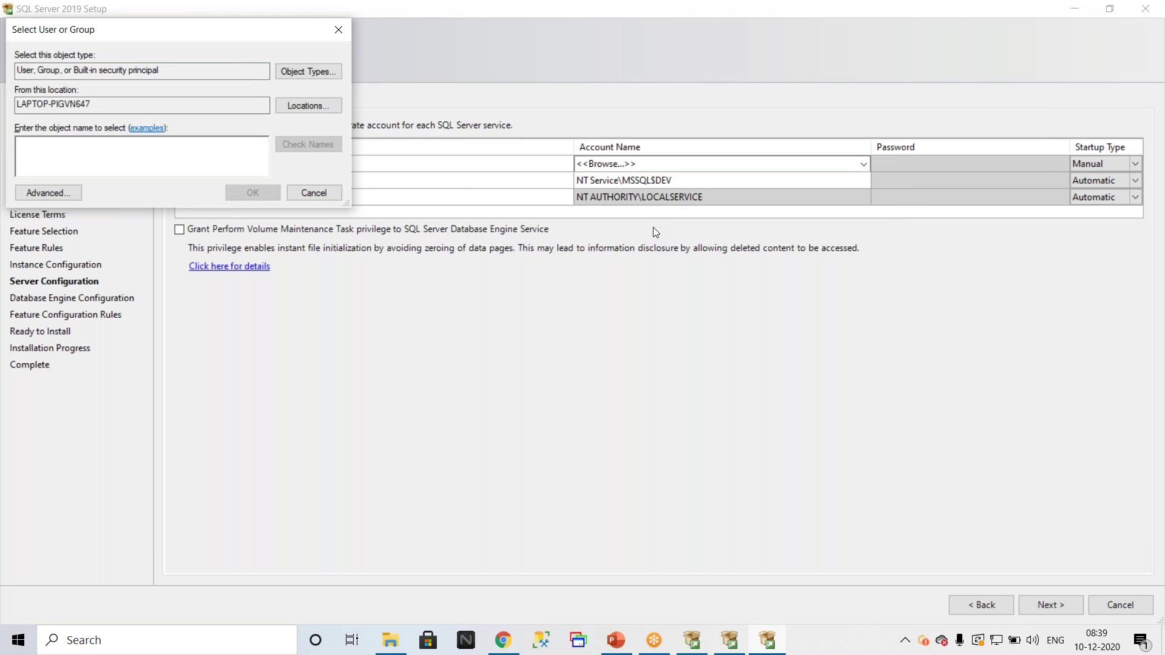
Step: Search Windows for 'conf' and launch SQL Server 2019 Configuration Manager
{"action": "left_click", "coordinate": [213, 646]}
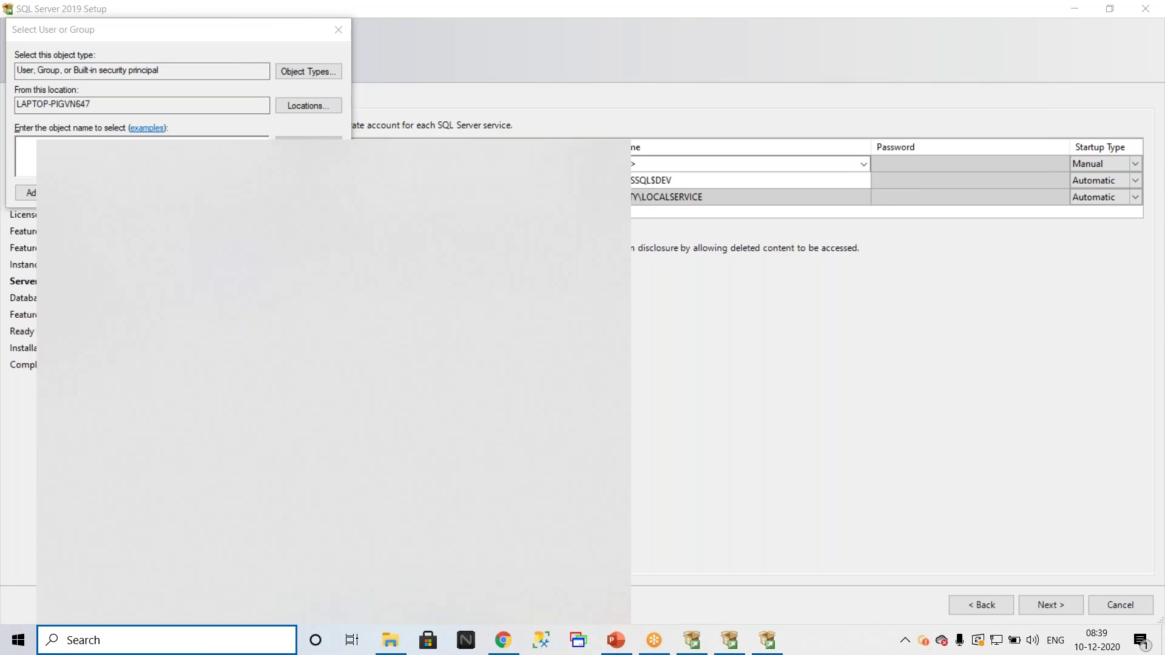
{"action": "type", "text": "conf"}
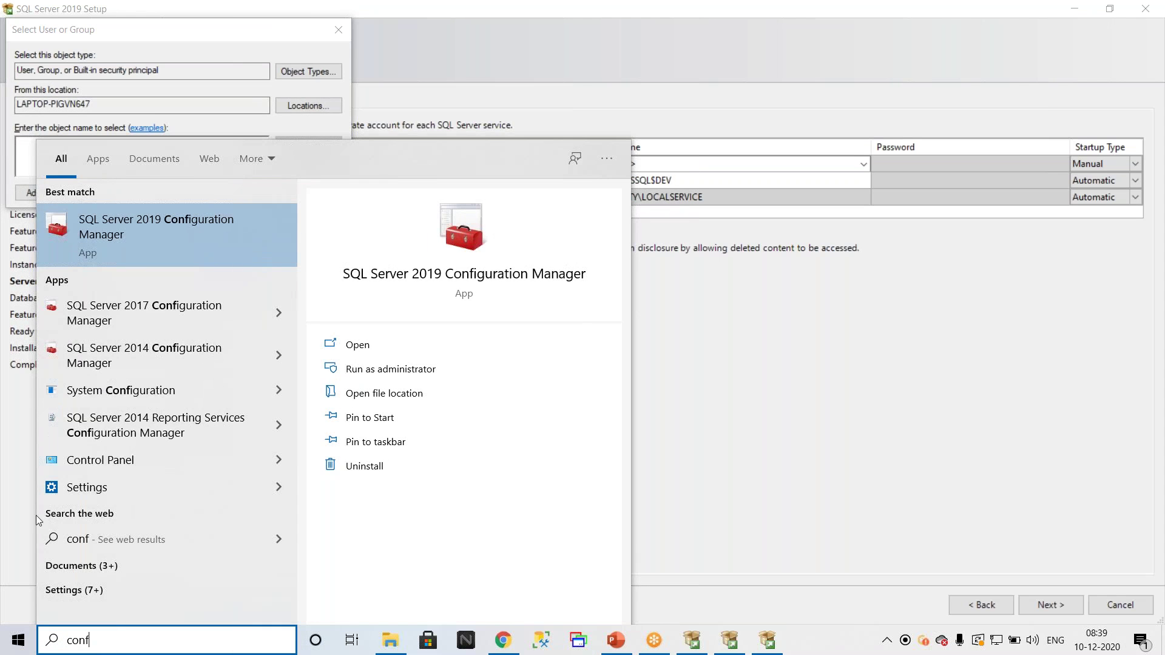
{"action": "left_click", "coordinate": [136, 240]}
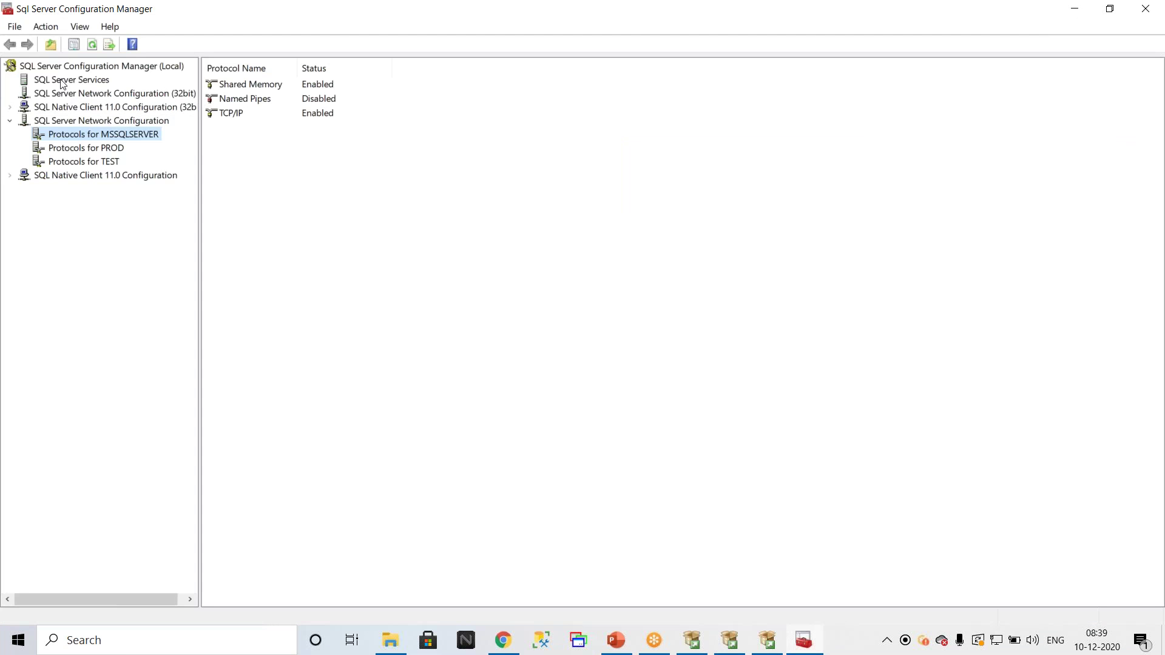
Step: Copy the logon account name from the SQL Server (MSSQLSERVER) service properties in Configuration Manager
{"action": "left_click", "coordinate": [104, 84]}
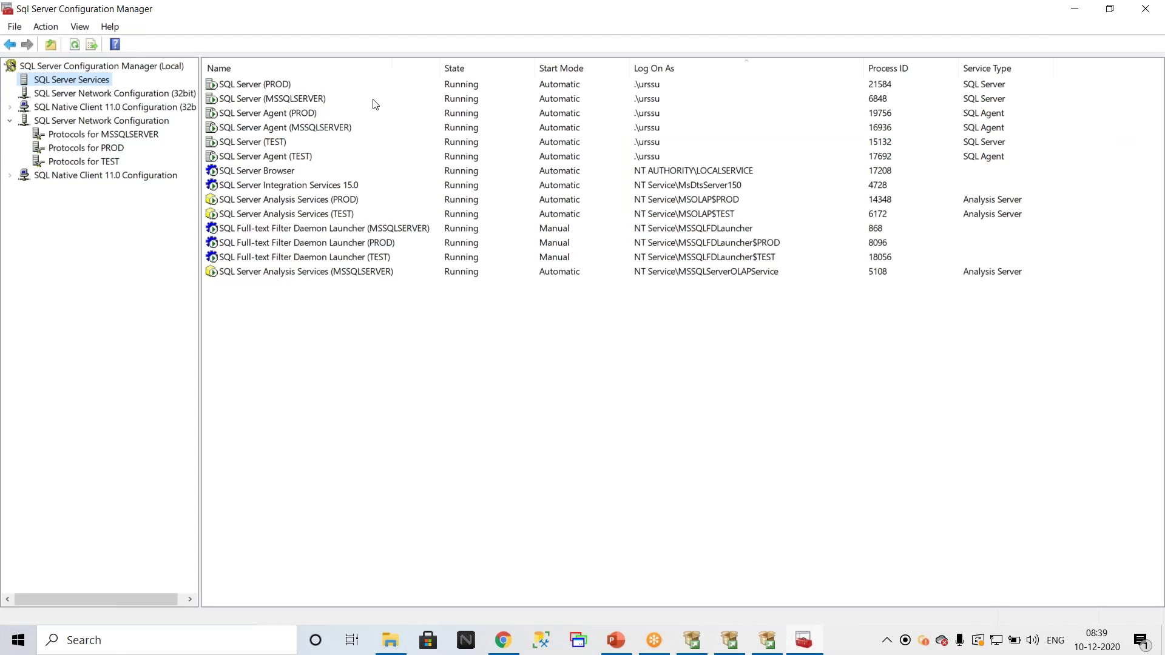
{"action": "left_click", "coordinate": [261, 68]}
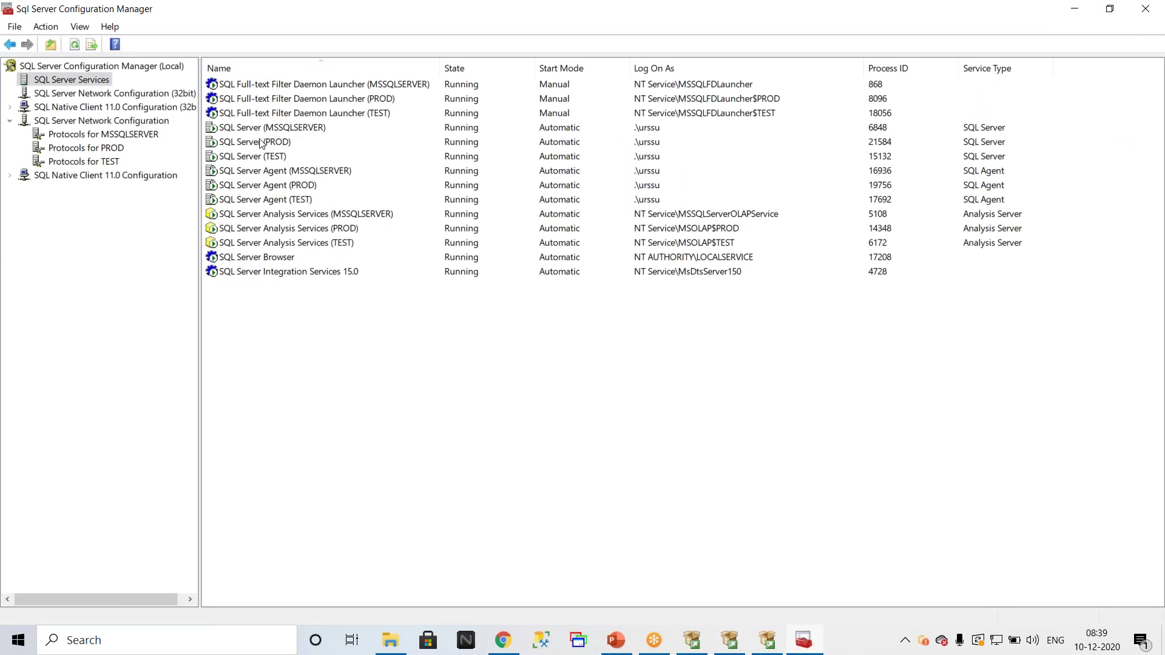
{"action": "double_click", "coordinate": [285, 129]}
{"action": "left_click_drag", "start_coordinate": [596, 277], "coordinate": [524, 270]}
{"action": "key", "text": "ctrl+c"}
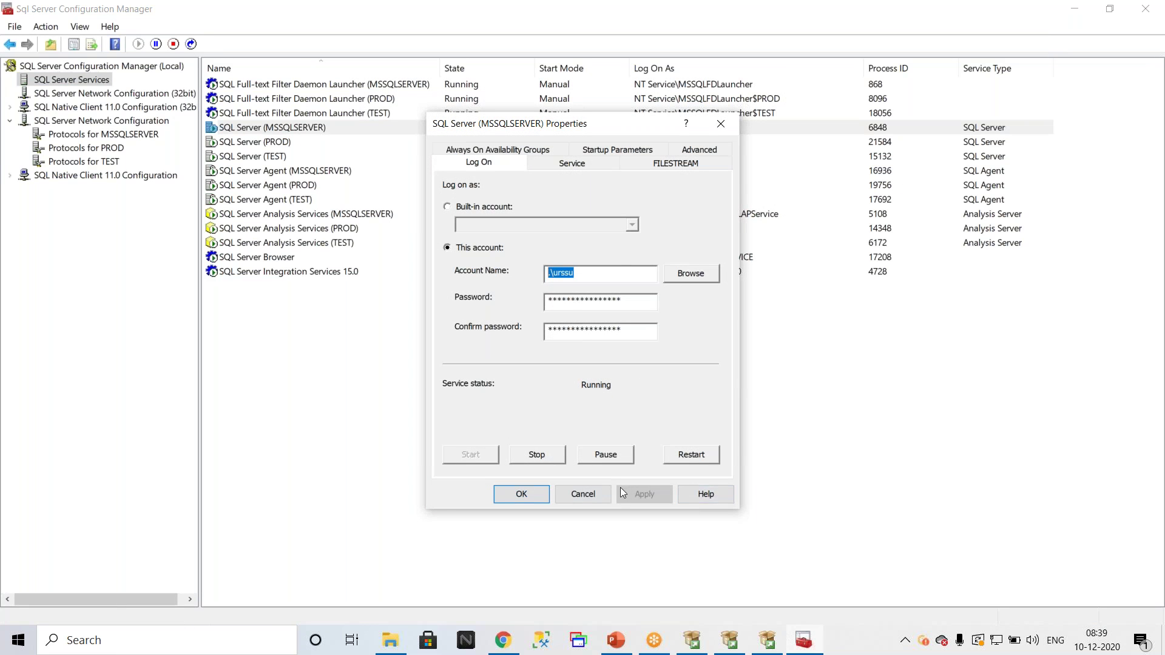
{"action": "left_click", "coordinate": [521, 494]}
Step: Close Configuration Manager and paste the copied account into the Select User or Group box
{"action": "left_click", "coordinate": [1146, 8]}
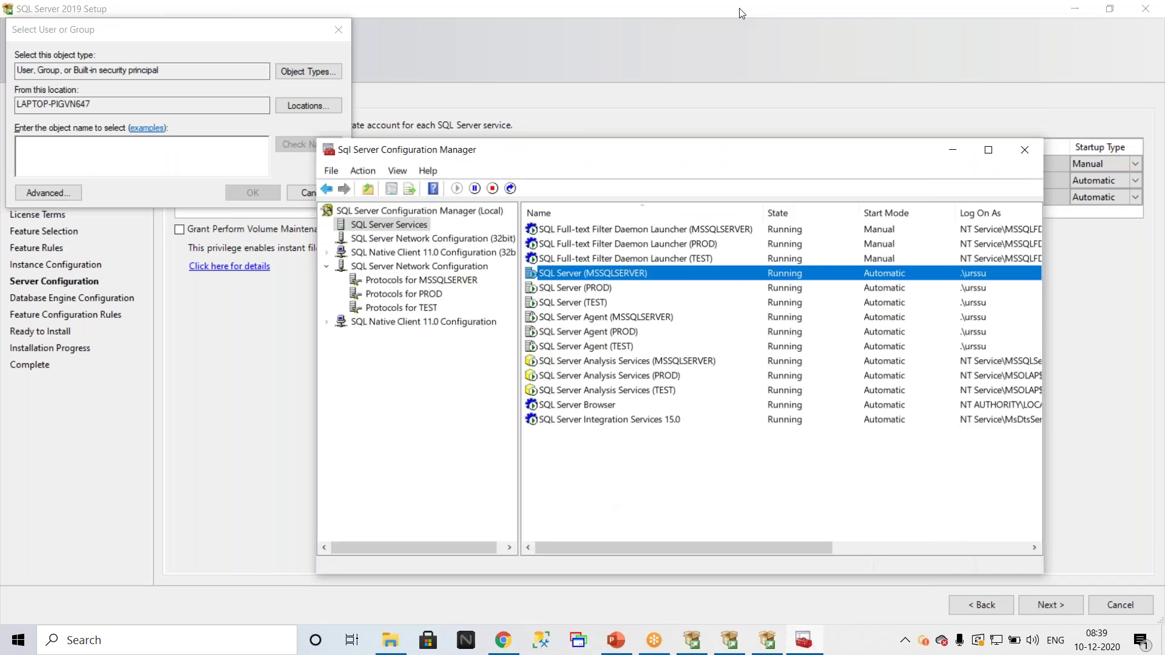
{"action": "left_click", "coordinate": [70, 149]}
{"action": "key", "text": "ctrl+v"}
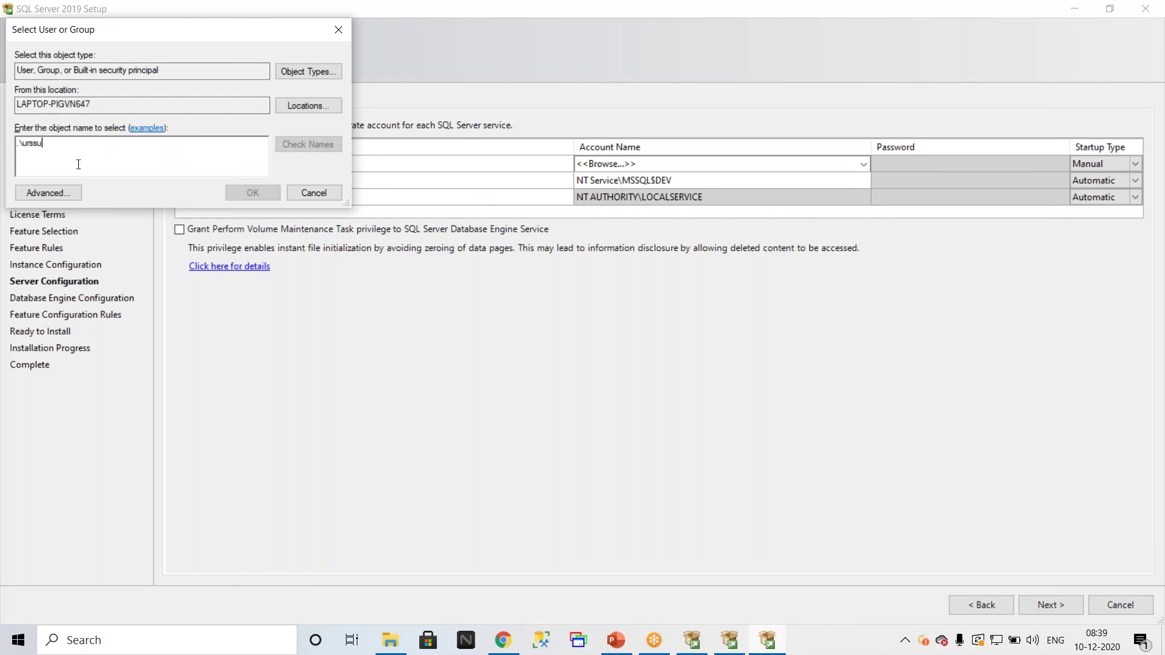
Step: Dismiss the invalid-object error and resolve the pasted account to its full local-computer name
{"action": "left_click", "coordinate": [309, 144]}
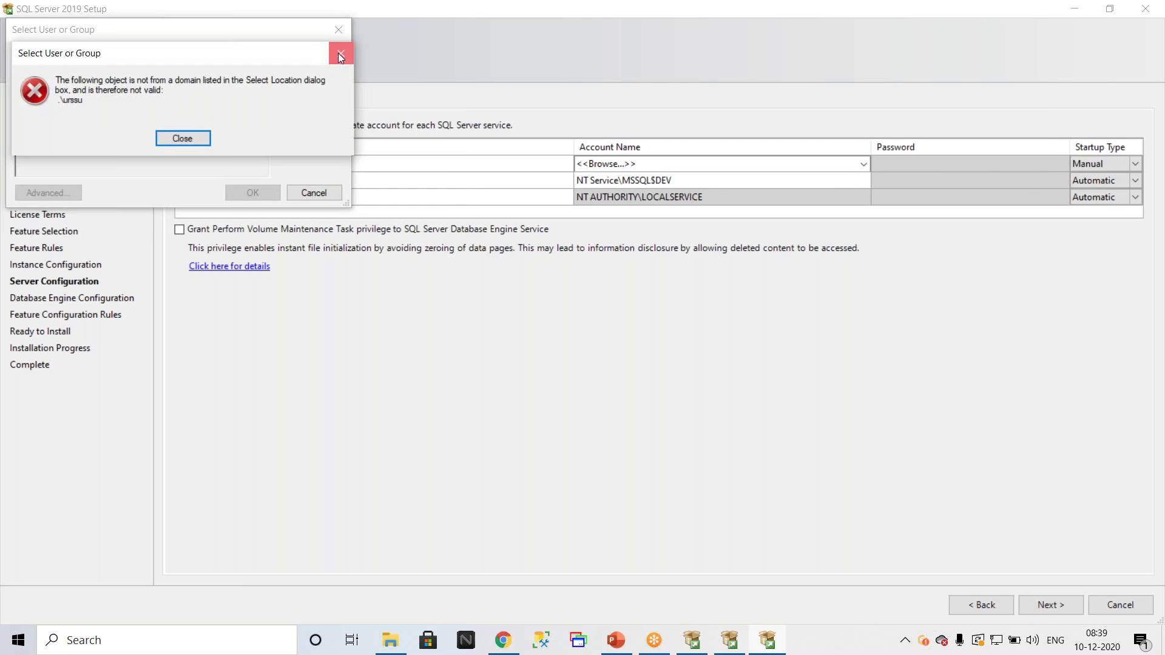
{"action": "left_click", "coordinate": [339, 55]}
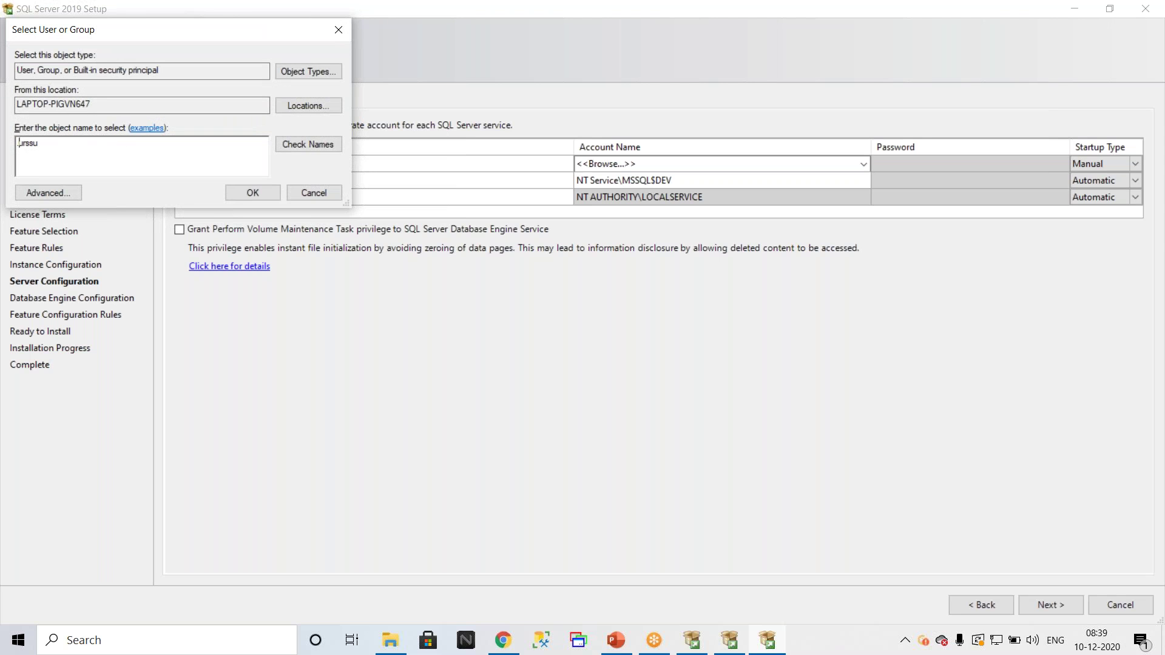
{"action": "left_click", "coordinate": [315, 144]}
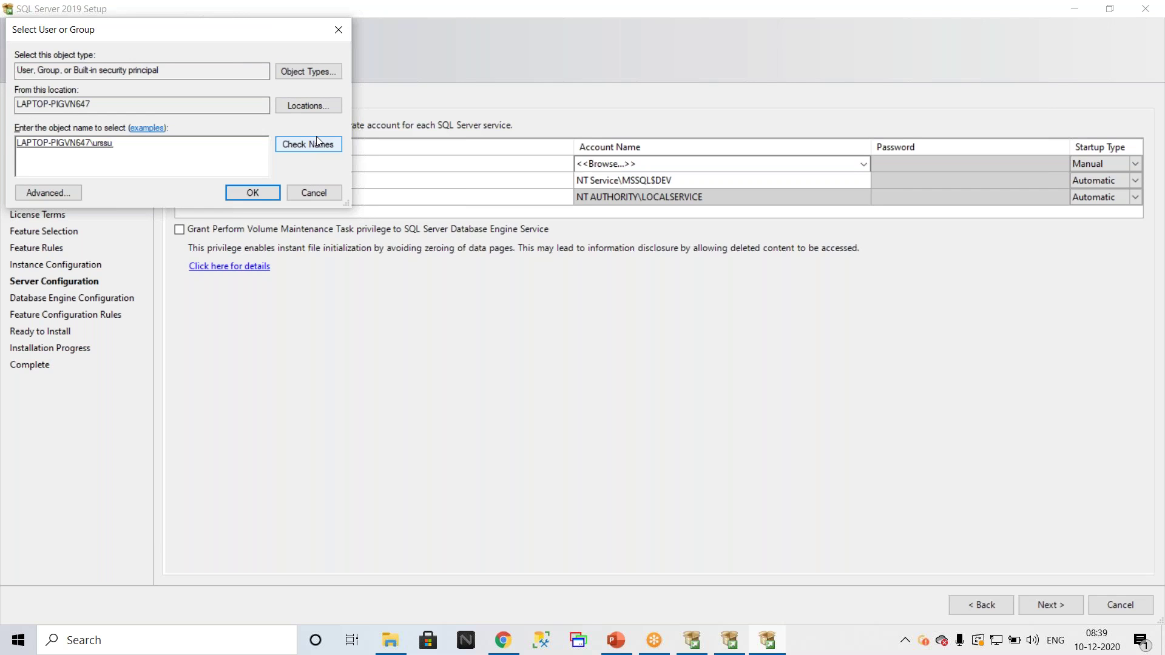
{"action": "left_click", "coordinate": [317, 144]}
Step: Review the search locations without changes, then bring up the advanced user and group search
{"action": "left_click", "coordinate": [304, 105]}
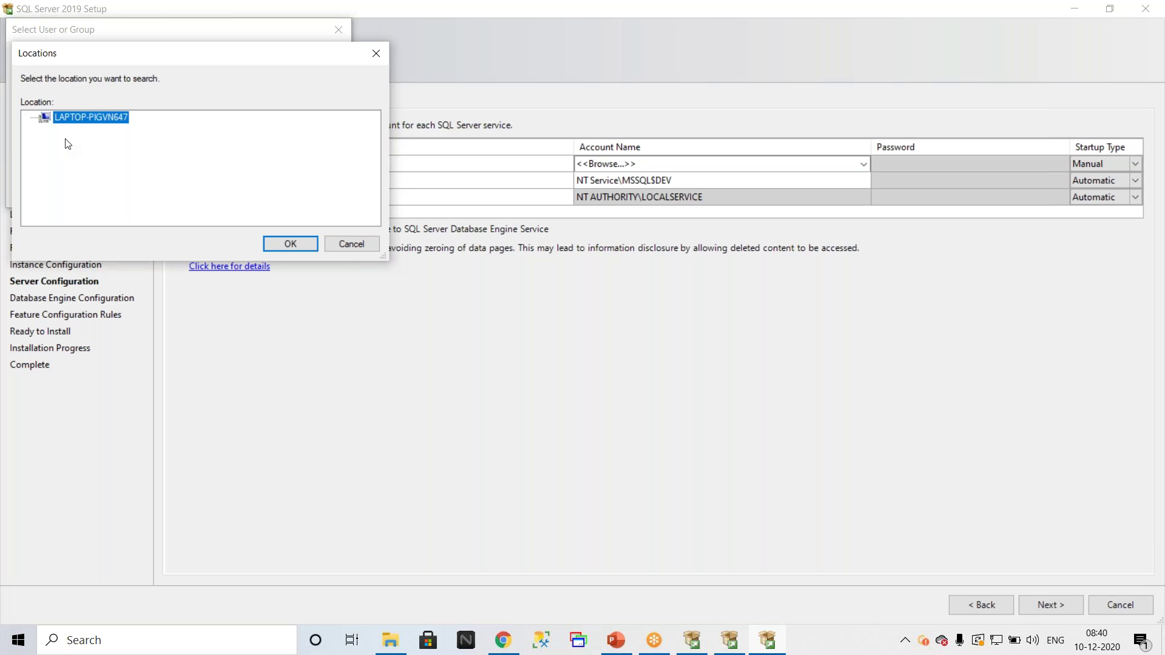
{"action": "left_click", "coordinate": [350, 245]}
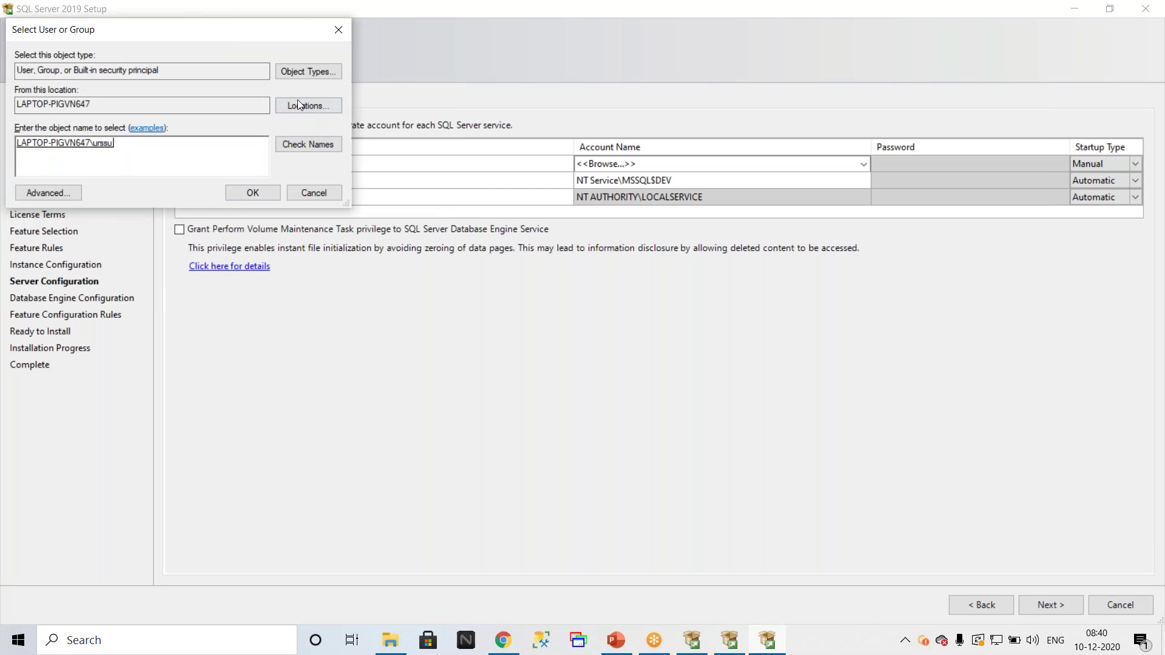
{"action": "left_click", "coordinate": [296, 107]}
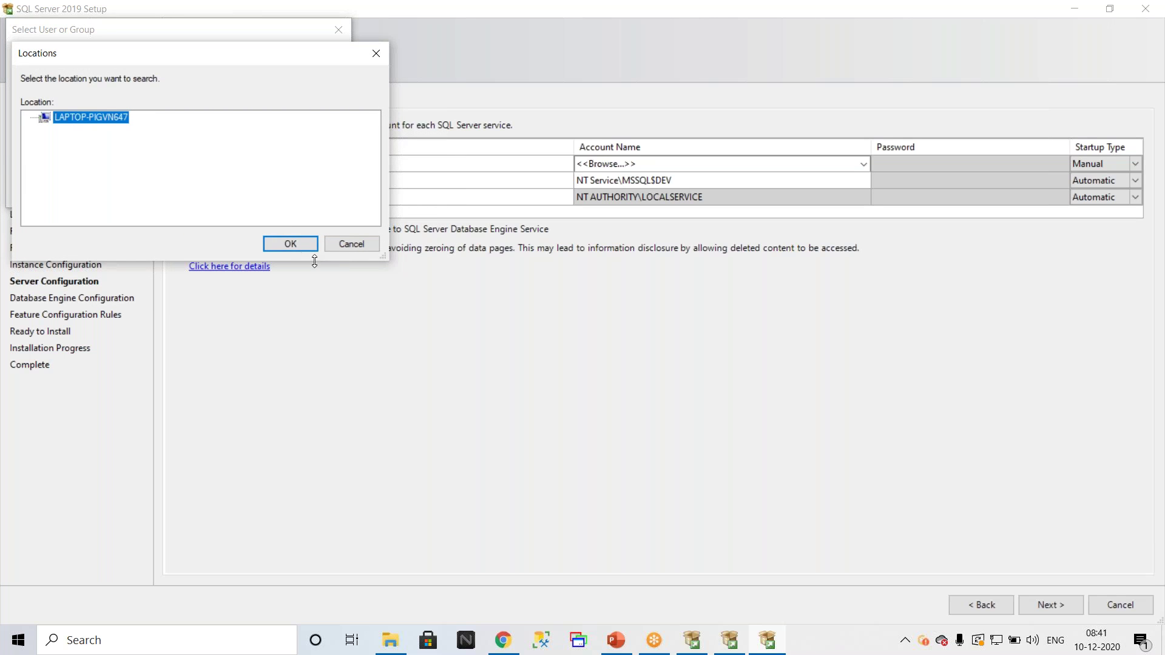
{"action": "left_click", "coordinate": [337, 245]}
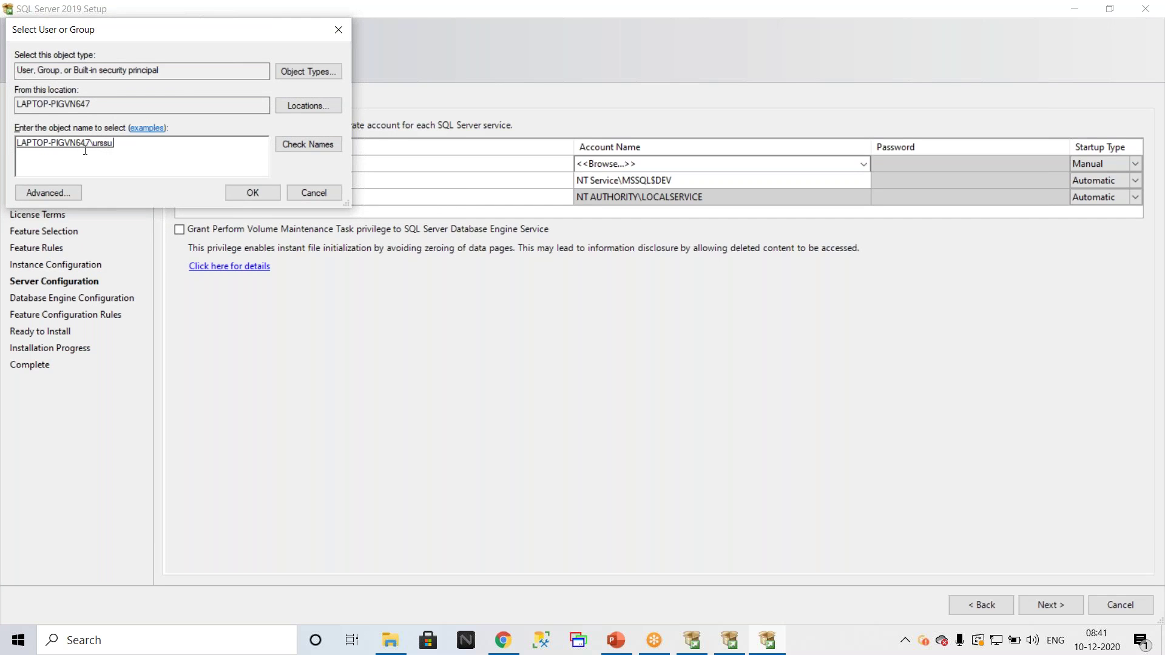
{"action": "left_click_drag", "start_coordinate": [255, 28], "coordinate": [616, 49]}
{"action": "left_click", "coordinate": [419, 217]}
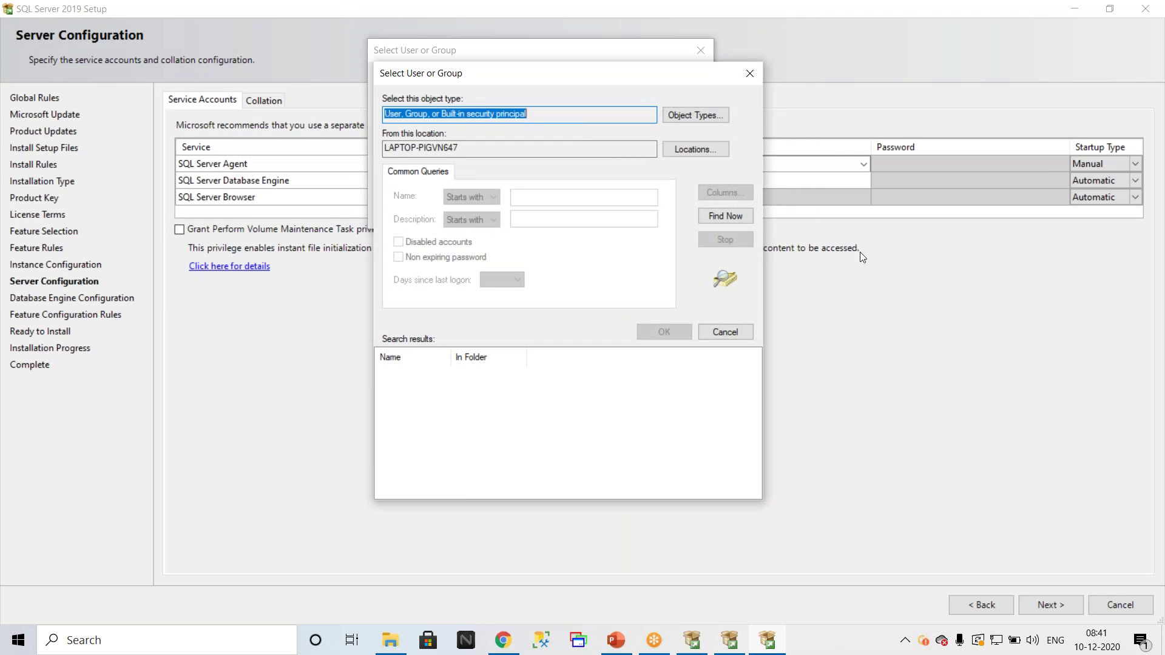
Step: List all local computer accounts and widen the Name column to read full names
{"action": "left_click", "coordinate": [724, 218]}
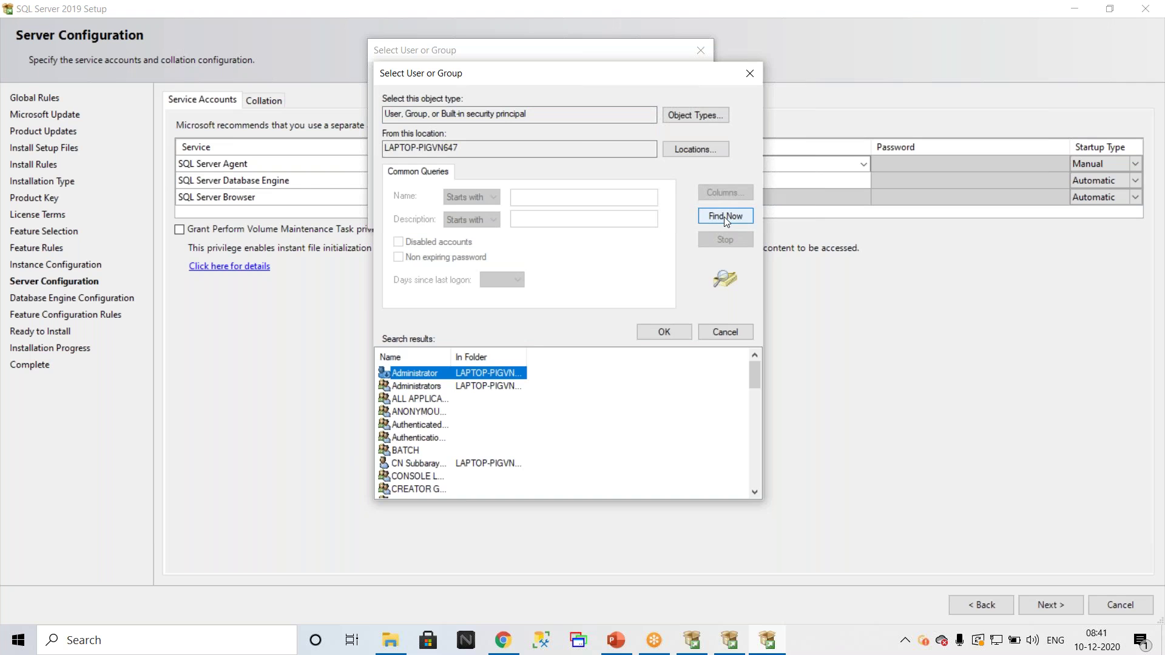
{"action": "left_click_drag", "start_coordinate": [454, 356], "coordinate": [587, 341]}
{"action": "scroll", "coordinate": [491, 417], "scroll_direction": "down", "scroll_amount": 10}
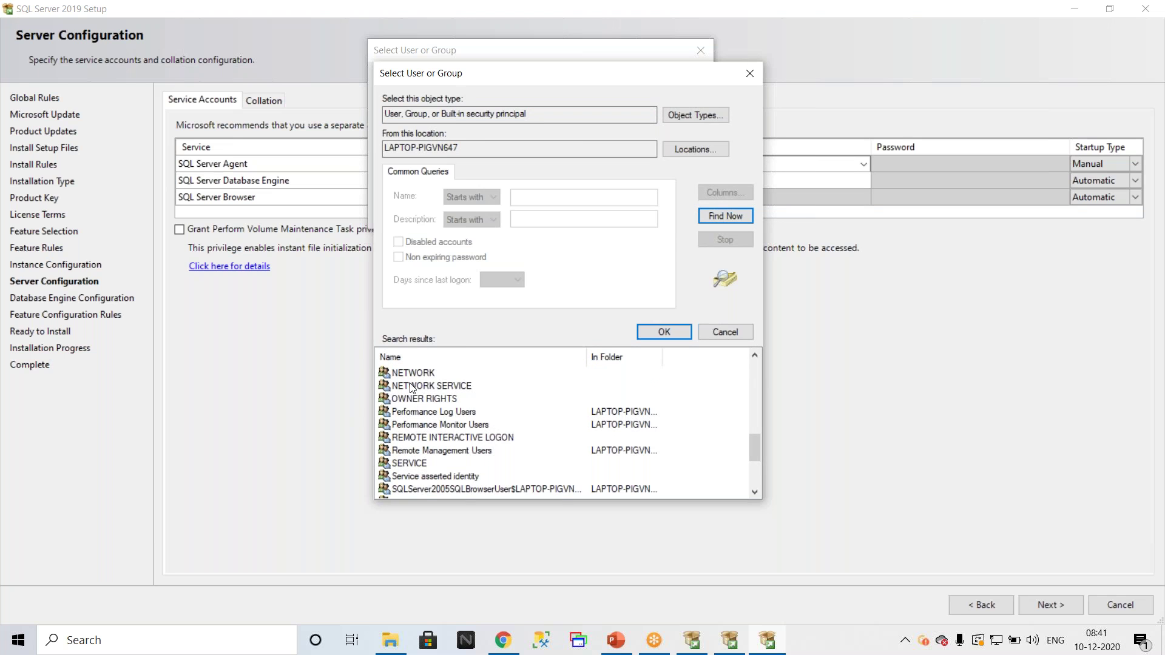
{"action": "scroll", "coordinate": [481, 431], "scroll_direction": "up", "scroll_amount": 2}
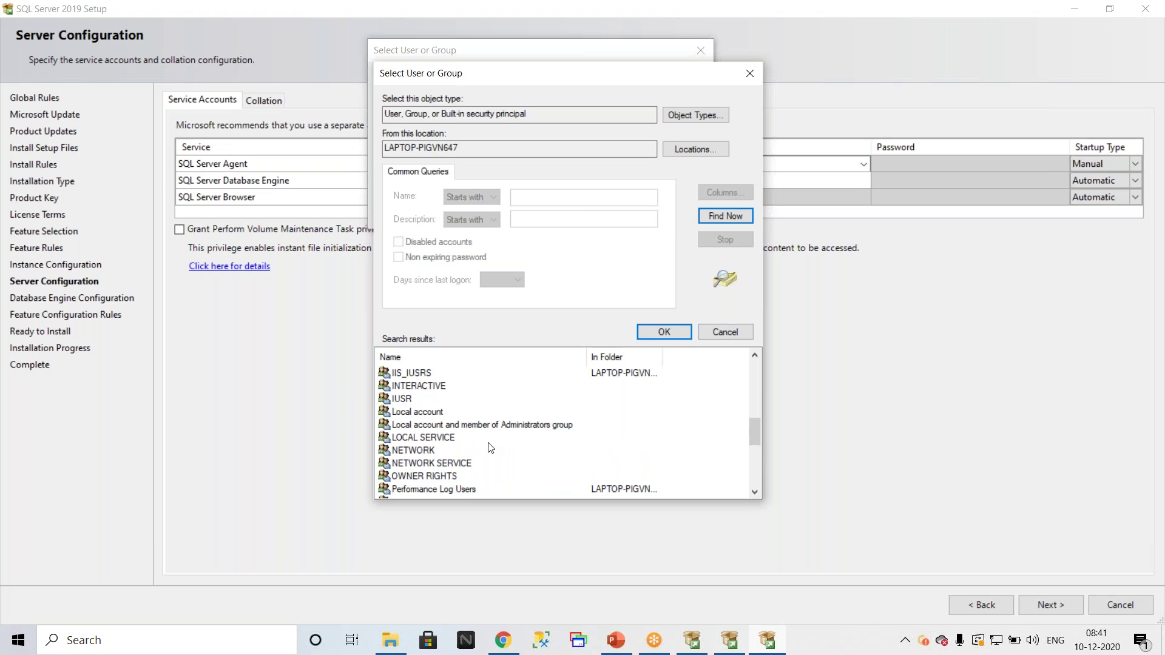
{"action": "scroll", "coordinate": [489, 448], "scroll_direction": "down", "scroll_amount": 1}
{"action": "scroll", "coordinate": [489, 448], "scroll_direction": "down", "scroll_amount": 4}
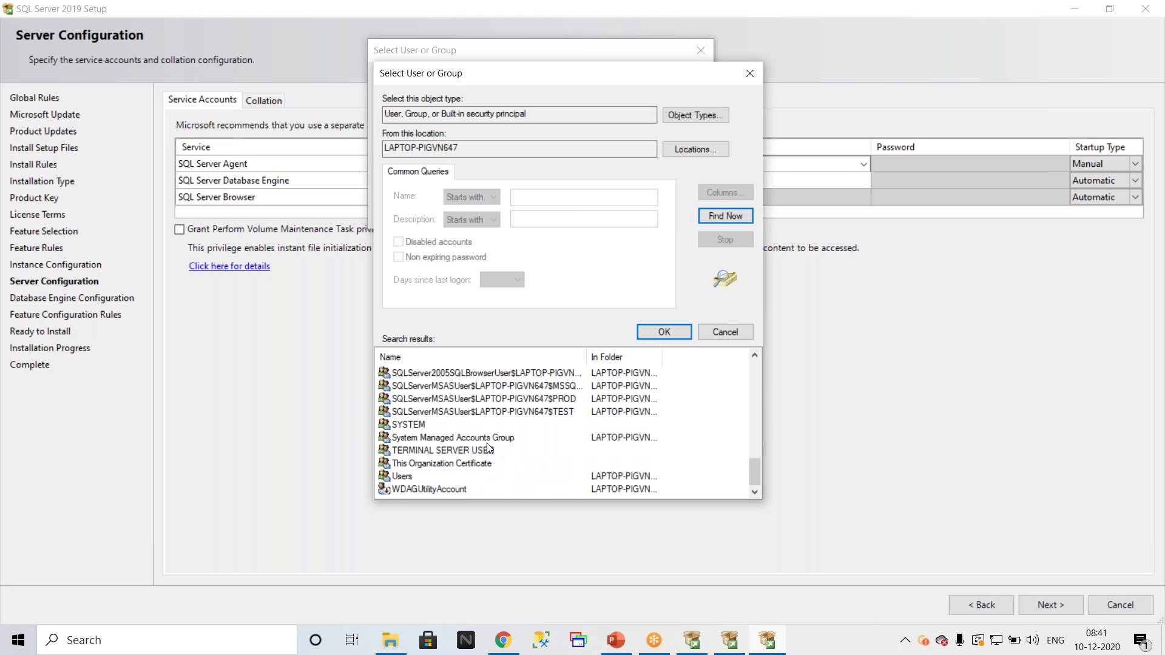
{"action": "scroll", "coordinate": [489, 448], "scroll_direction": "up", "scroll_amount": 10}
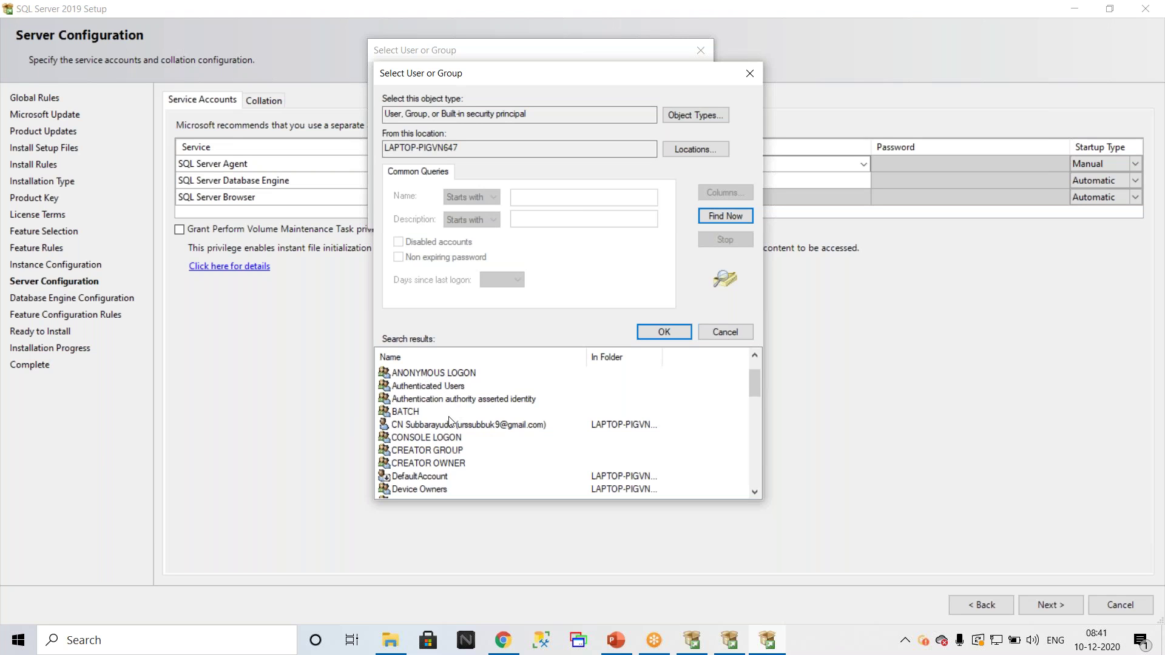
{"action": "scroll", "coordinate": [450, 423], "scroll_direction": "down", "scroll_amount": 1}
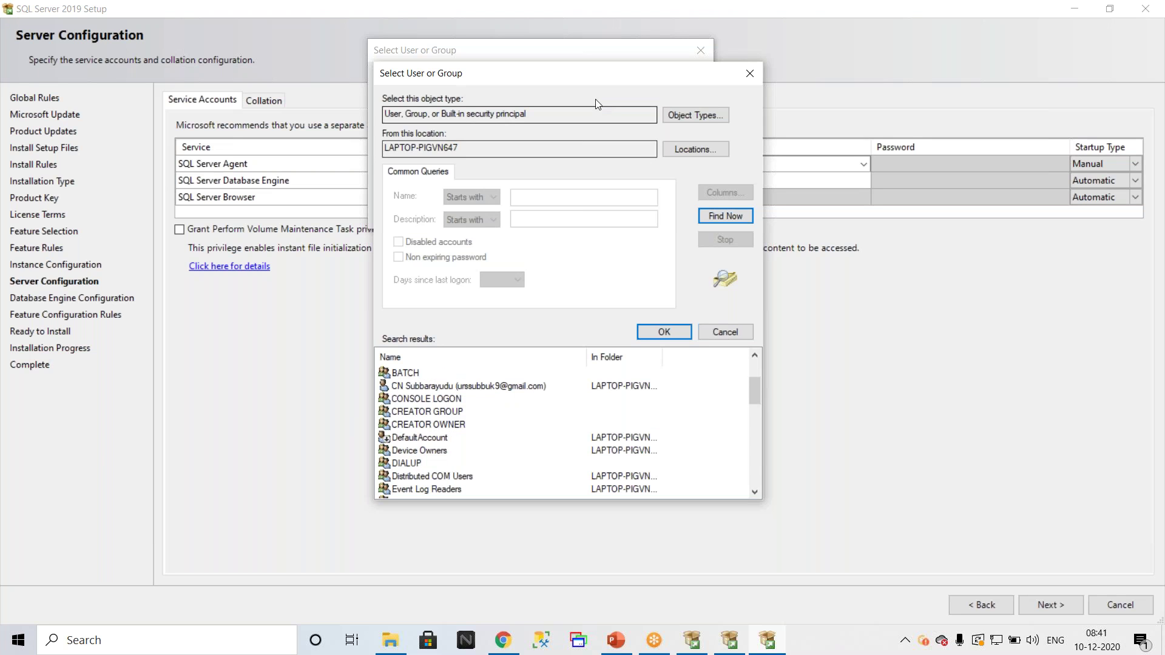
Step: Select LOCAL SERVICE from the search results and confirm it as the chosen account
{"action": "left_click_drag", "start_coordinate": [638, 81], "coordinate": [380, 168]}
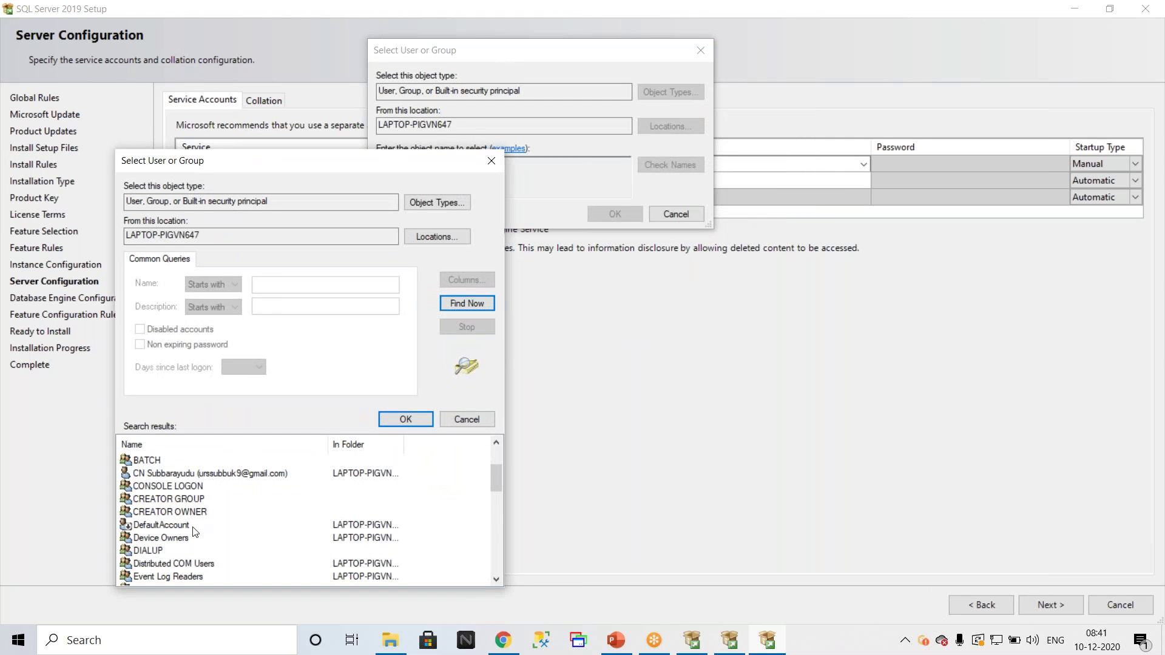
{"action": "scroll", "coordinate": [193, 533], "scroll_direction": "down", "scroll_amount": 3}
{"action": "scroll", "coordinate": [193, 533], "scroll_direction": "down", "scroll_amount": 2}
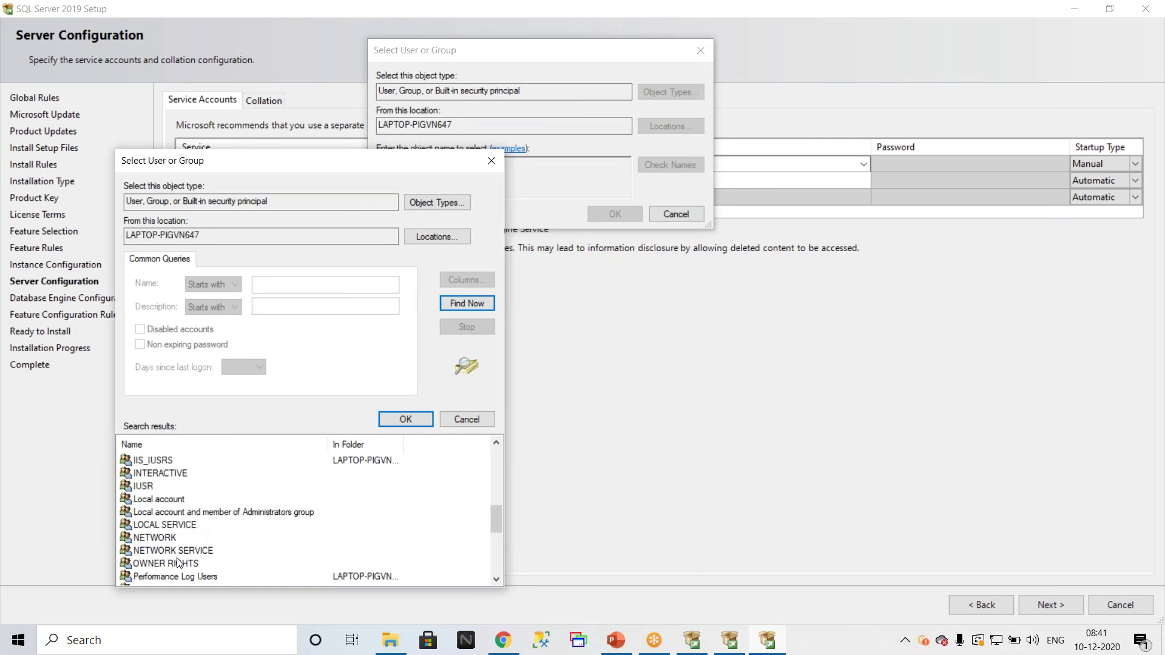
{"action": "left_click", "coordinate": [165, 526]}
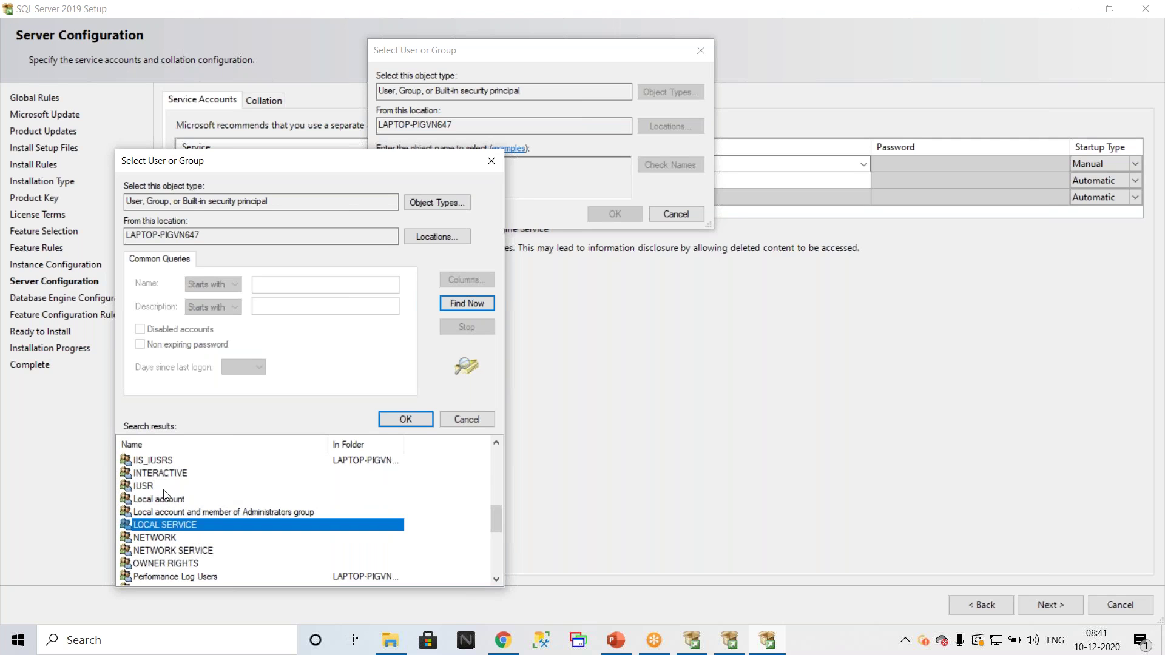
{"action": "left_click", "coordinate": [405, 419]}
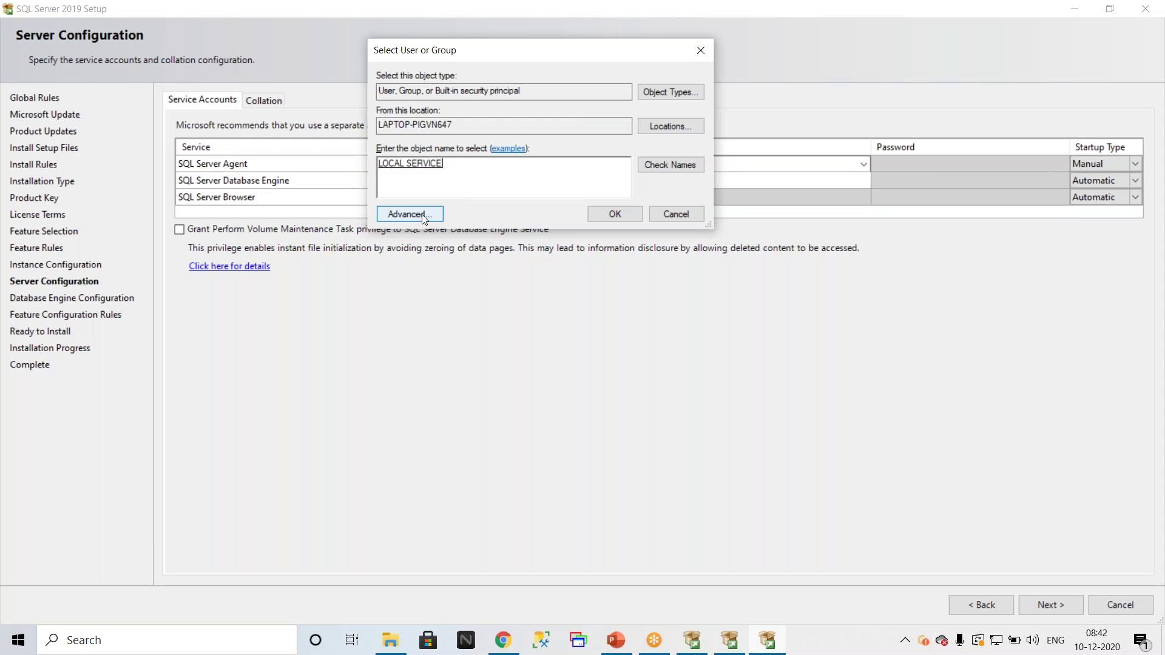
Step: Replace LOCAL SERVICE with the computer's local user account name, resolve it, and confirm
{"action": "left_click", "coordinate": [421, 213]}
{"action": "left_click", "coordinate": [740, 221]}
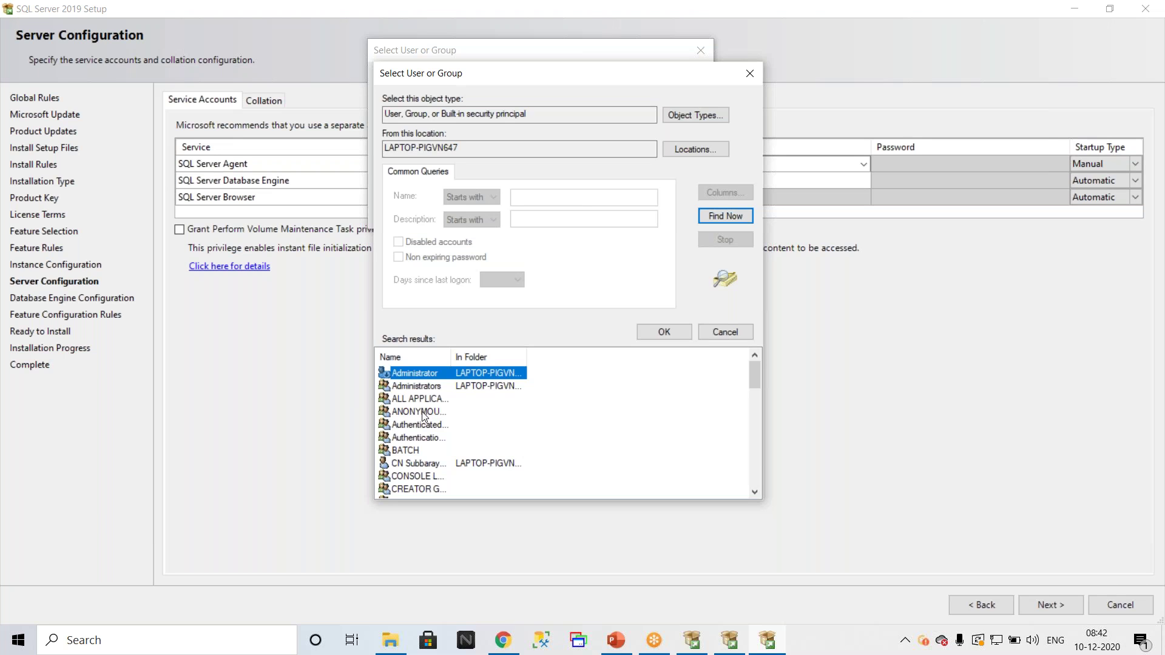
{"action": "left_click", "coordinate": [750, 73]}
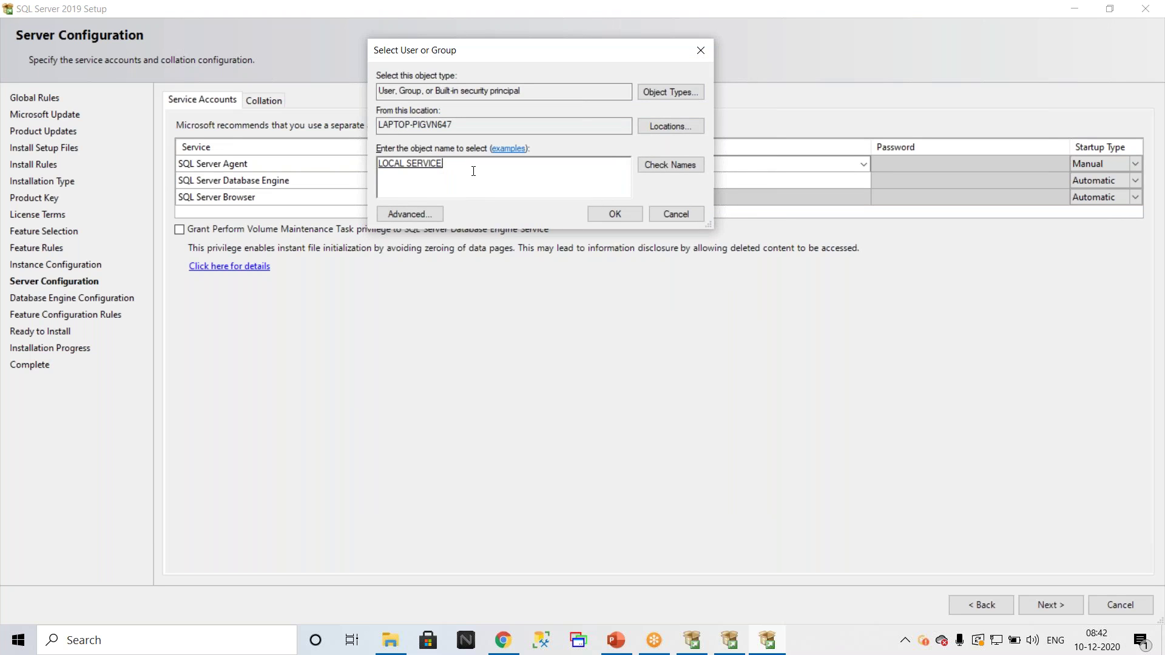
{"action": "left_click_drag", "start_coordinate": [473, 171], "coordinate": [299, 167]}
{"action": "type", "text": ".\\urssu"}
{"action": "left_click", "coordinate": [673, 166]}
{"action": "left_click", "coordinate": [621, 212]}
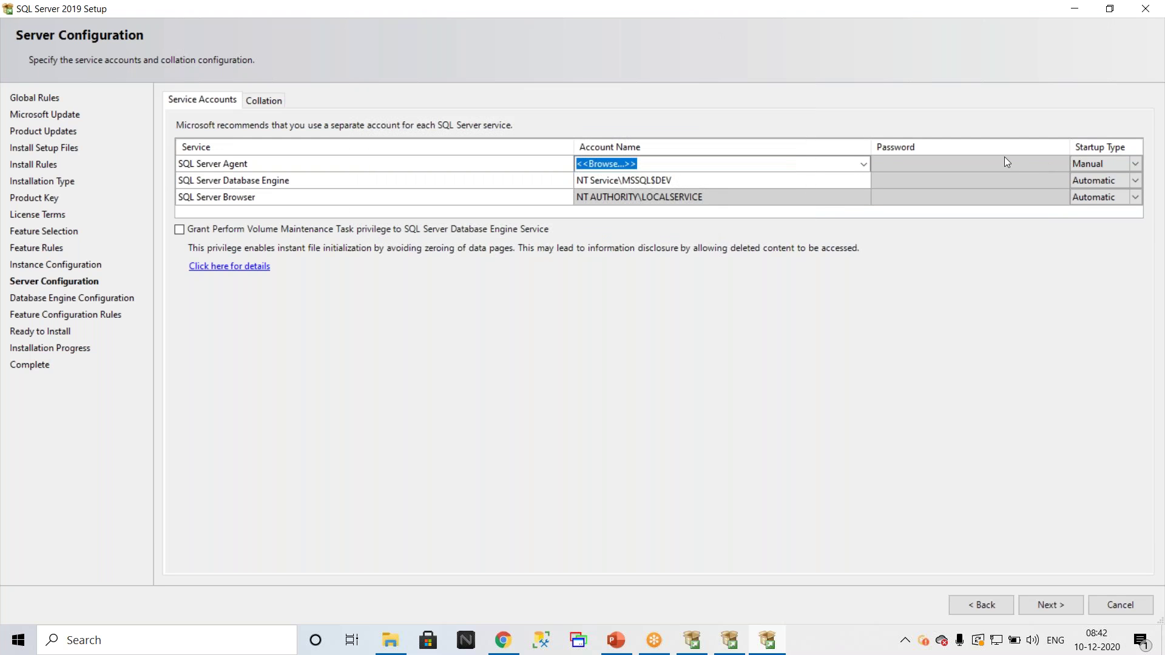
Step: Enter the SQL Server Agent account password and set its startup type to Automatic
{"action": "left_click", "coordinate": [893, 164]}
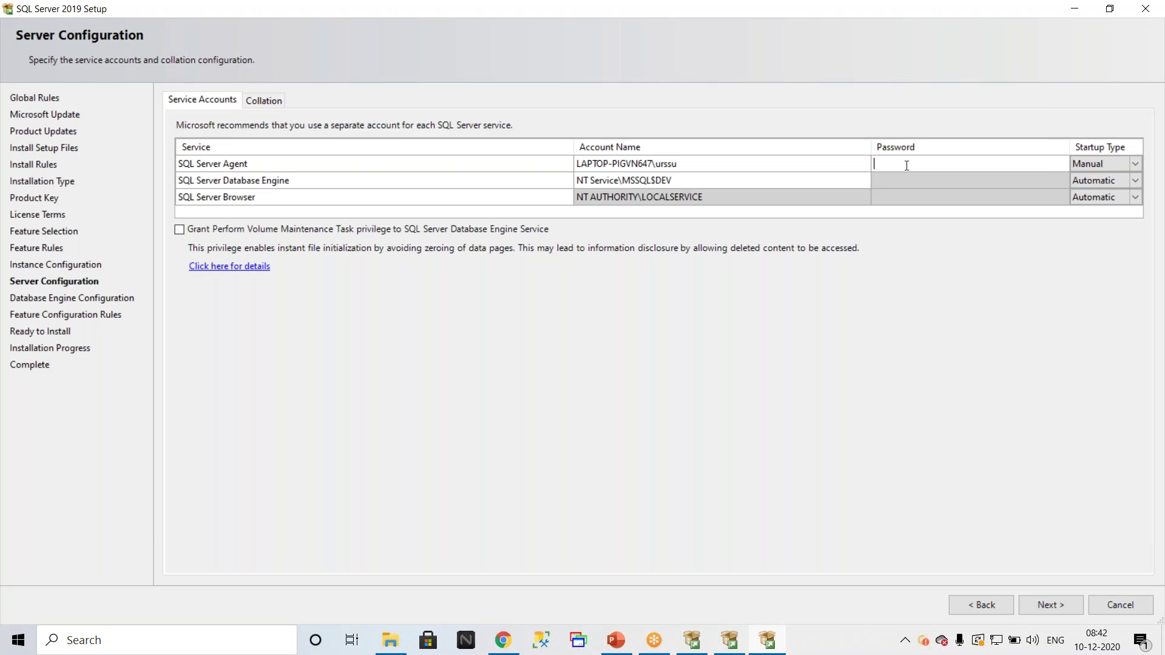
{"action": "type", "text": "•••••••••"}
{"action": "left_click", "coordinate": [1134, 165]}
{"action": "left_click", "coordinate": [1135, 165]}
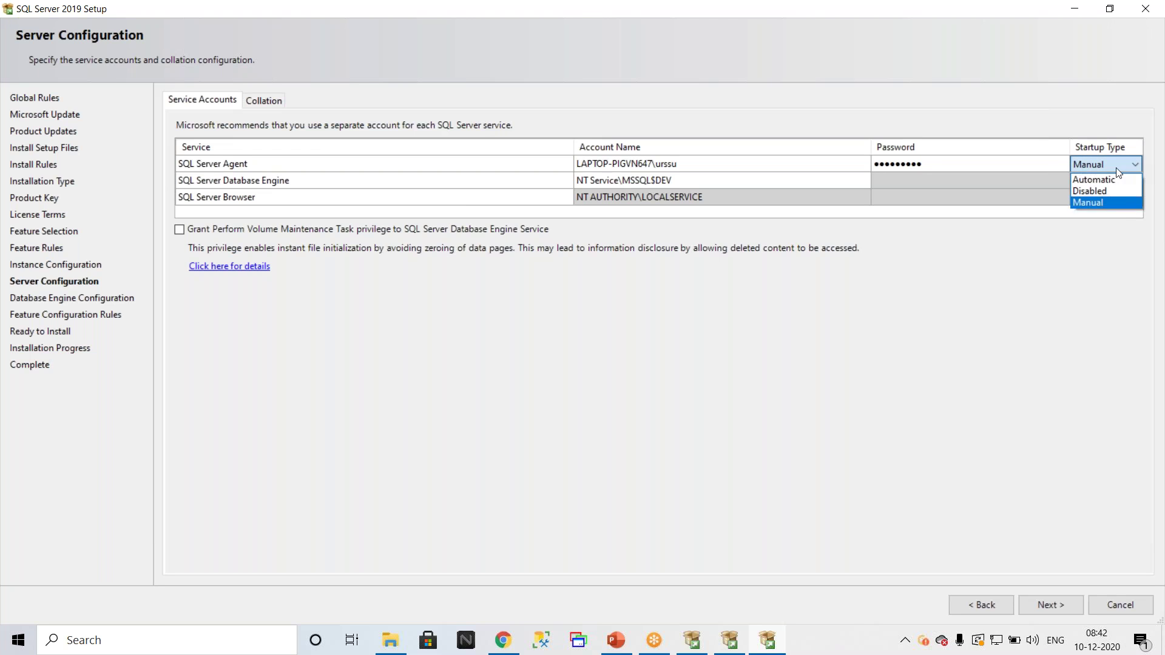
{"action": "left_click", "coordinate": [1108, 178]}
{"action": "left_click", "coordinate": [799, 181]}
{"action": "left_click", "coordinate": [825, 195]}
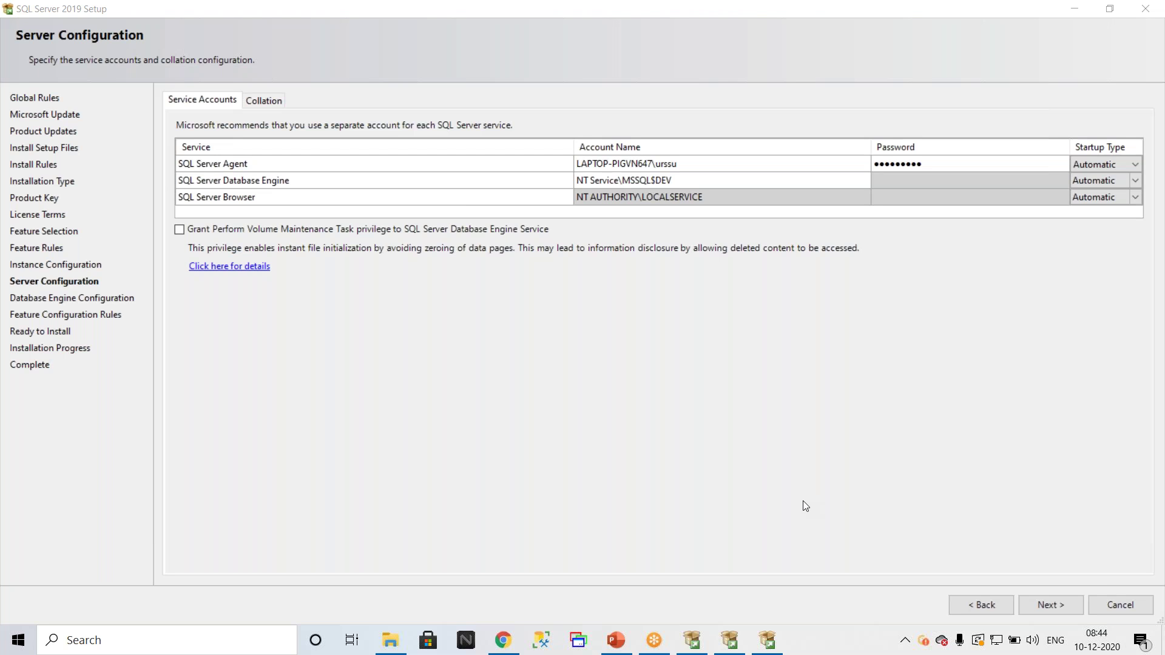
{"action": "left_click", "coordinate": [864, 182]}
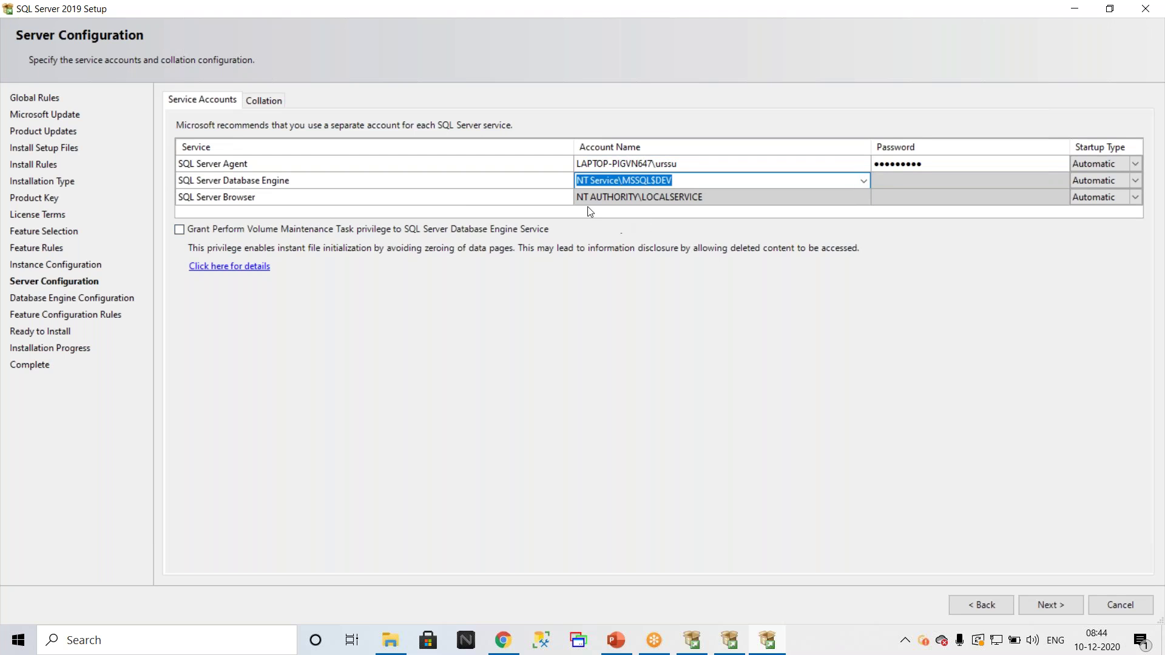
Step: Set the Database Engine account to the local user name, removing the stray backslash, and resolve it
{"action": "left_click", "coordinate": [868, 183]}
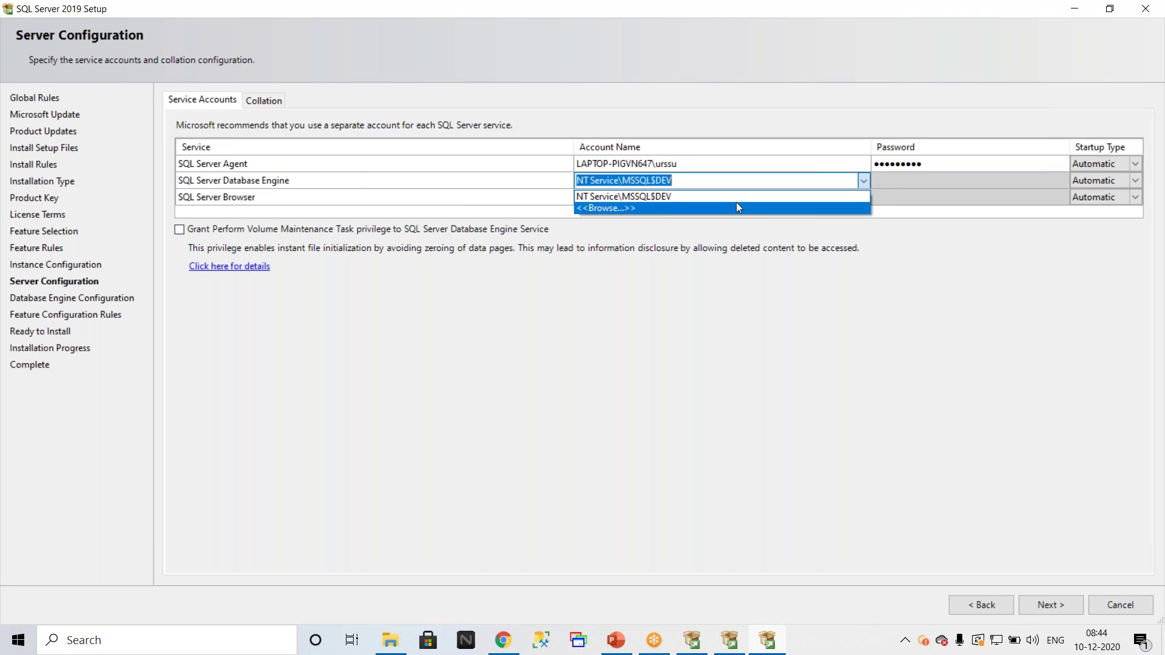
{"action": "left_click", "coordinate": [736, 202]}
{"action": "type", "text": "\\urssu"}
{"action": "left_click_drag", "start_coordinate": [23, 143], "coordinate": [6, 137]}
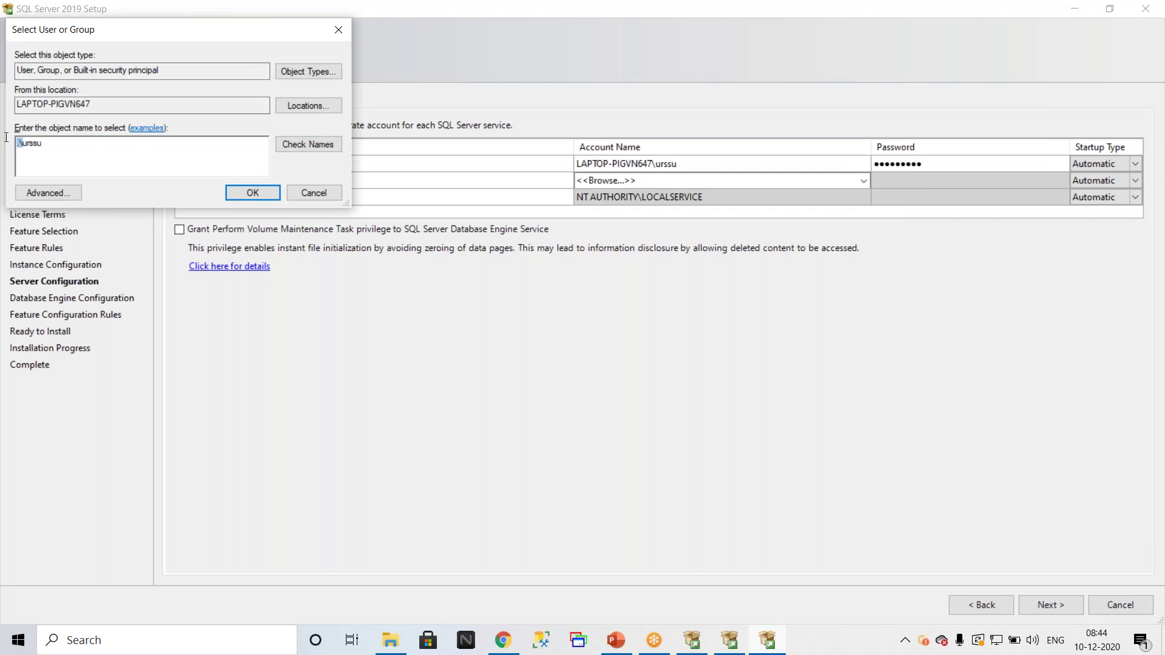
{"action": "key", "text": "BackSpace"}
{"action": "left_click", "coordinate": [308, 145]}
{"action": "left_click", "coordinate": [260, 193]}
Step: Enter the Database Engine service account password
{"action": "left_click", "coordinate": [884, 180]}
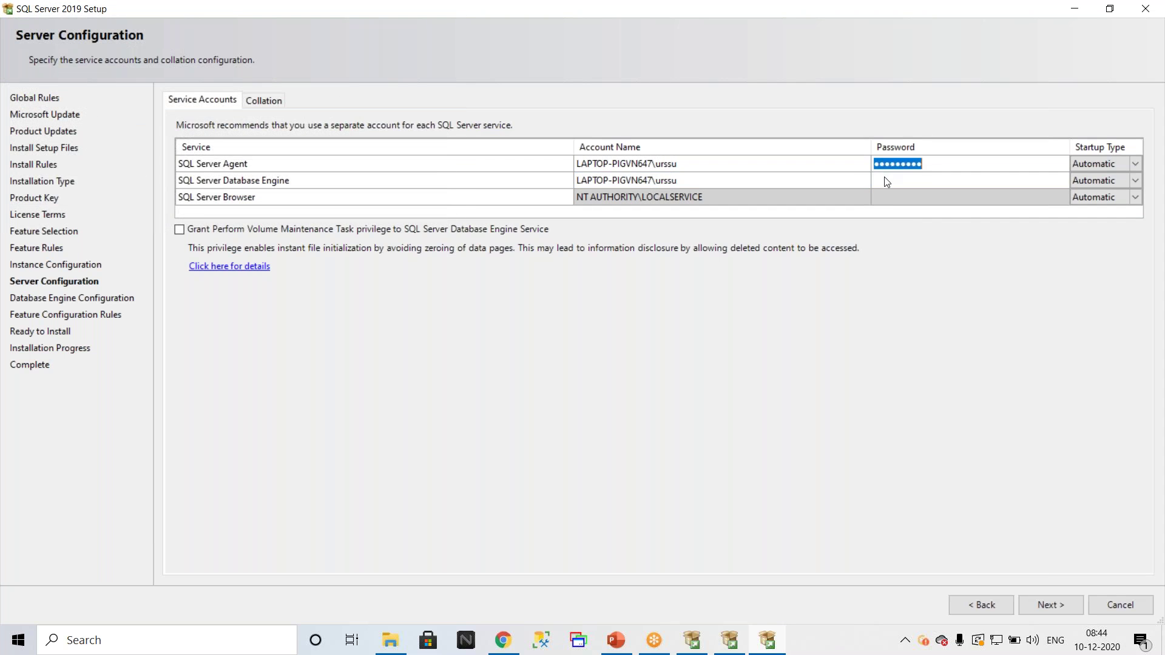
{"action": "type", "text": "•••••••••"}
{"action": "key", "text": "BackSpace"}
{"action": "key", "text": "BackSpace"}
{"action": "key", "text": "BackSpace"}
{"action": "key", "text": "BackSpace"}
{"action": "key", "text": "BackSpace"}
{"action": "key", "text": "BackSpace"}
{"action": "key", "text": "BackSpace"}
{"action": "key", "text": "BackSpace"}
{"action": "key", "text": "BackSpace"}
{"action": "type", "text": "•••••••••"}
{"action": "left_click", "coordinate": [182, 637]}
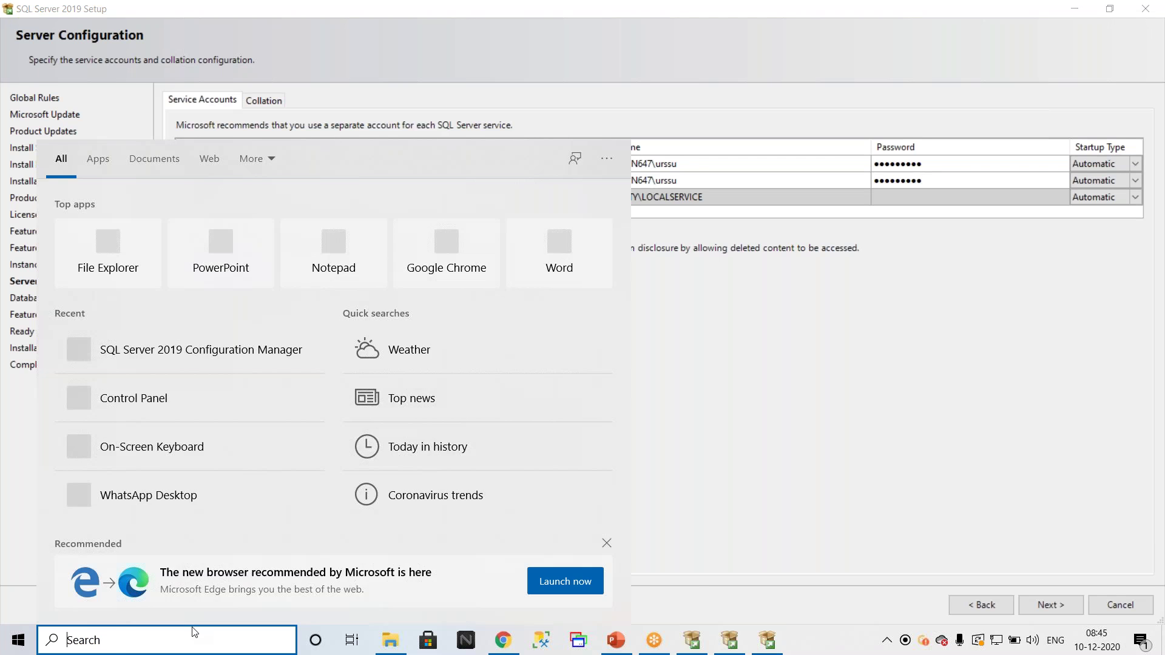
Step: Search Windows for 'poli', 'local', 'secu' and 'local p', ending with 'secur' to surface Windows Security
{"action": "type", "text": "poli"}
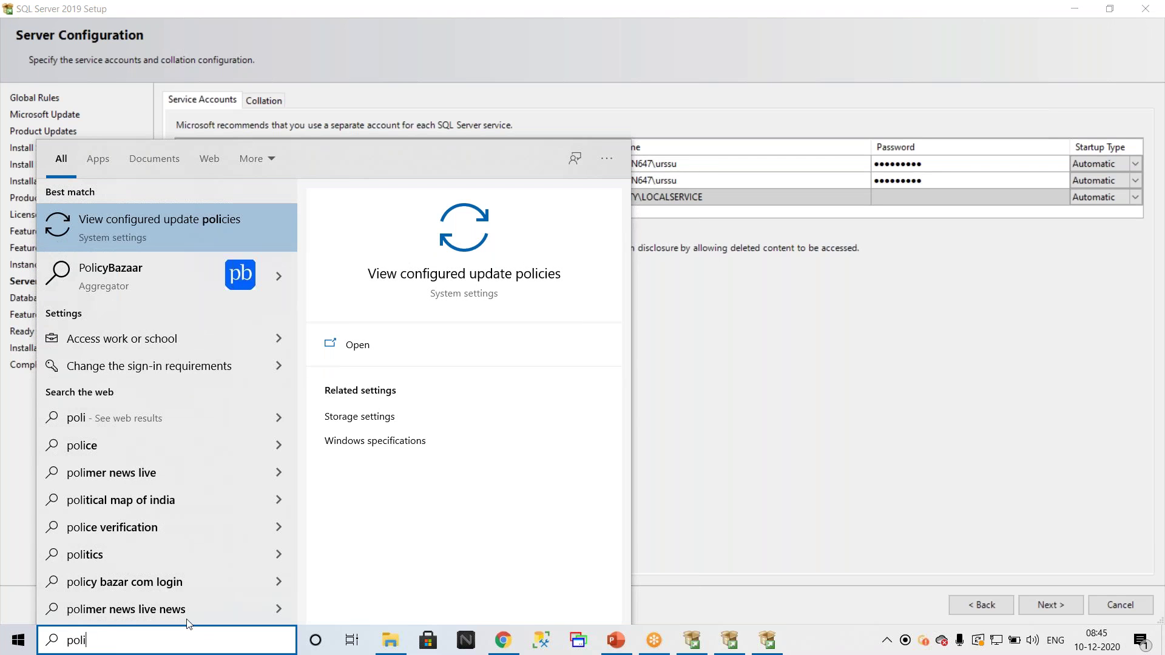
{"action": "key", "text": "BackSpace"}
{"action": "key", "text": "BackSpace"}
{"action": "key", "text": "BackSpace"}
{"action": "key", "text": "BackSpace"}
{"action": "key", "text": "BackSpace"}
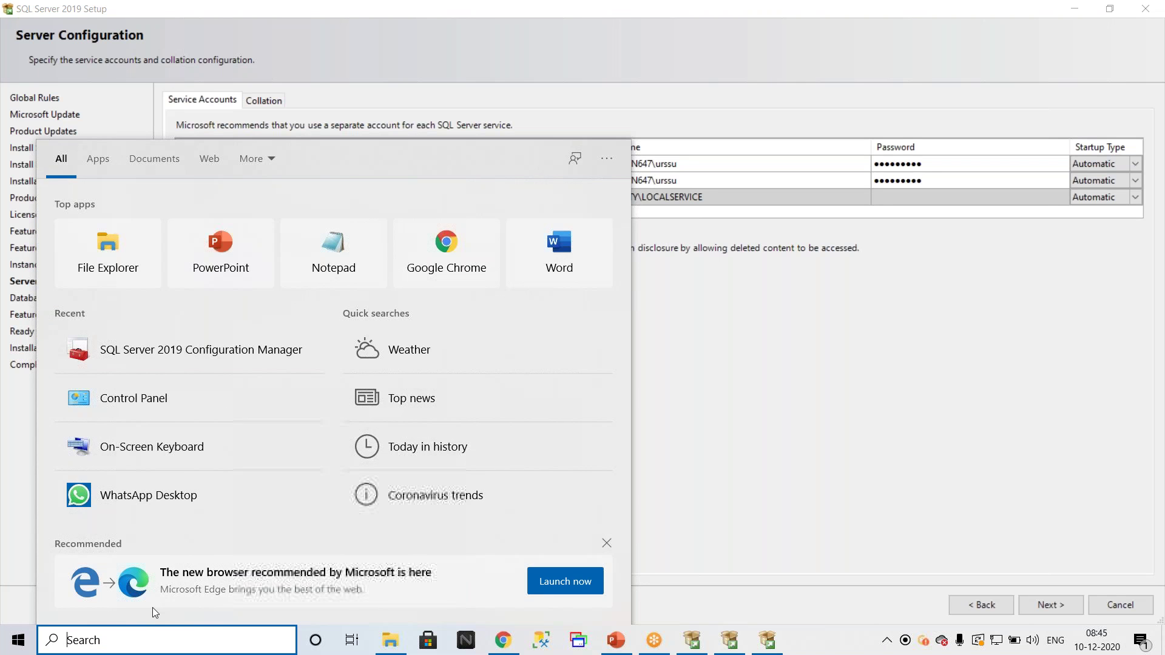
{"action": "type", "text": "local"}
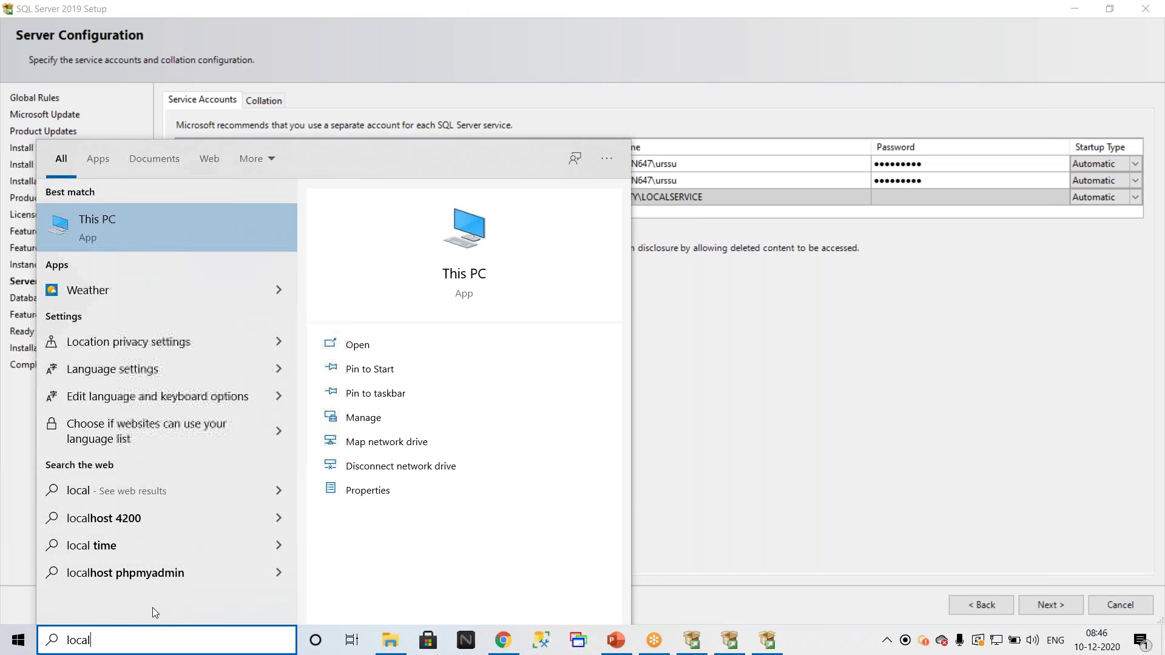
{"action": "key", "text": "BackSpace"}
{"action": "key", "text": "BackSpace"}
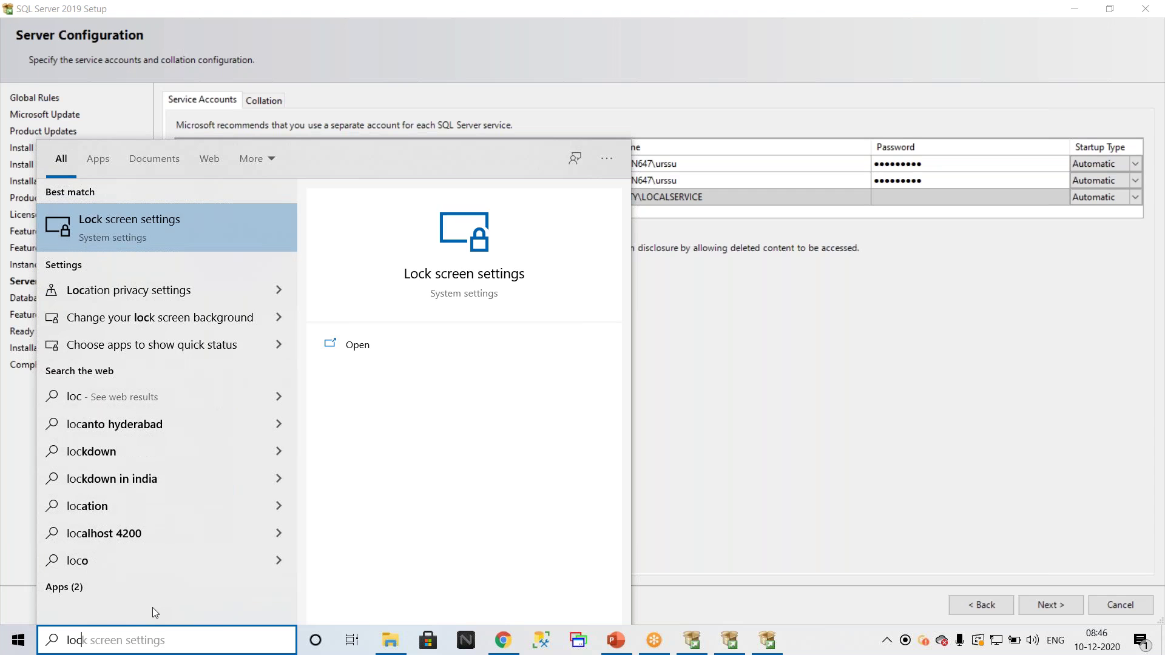
{"action": "key", "text": "BackSpace"}
{"action": "key", "text": "BackSpace"}
{"action": "key", "text": "BackSpace"}
{"action": "type", "text": "se"}
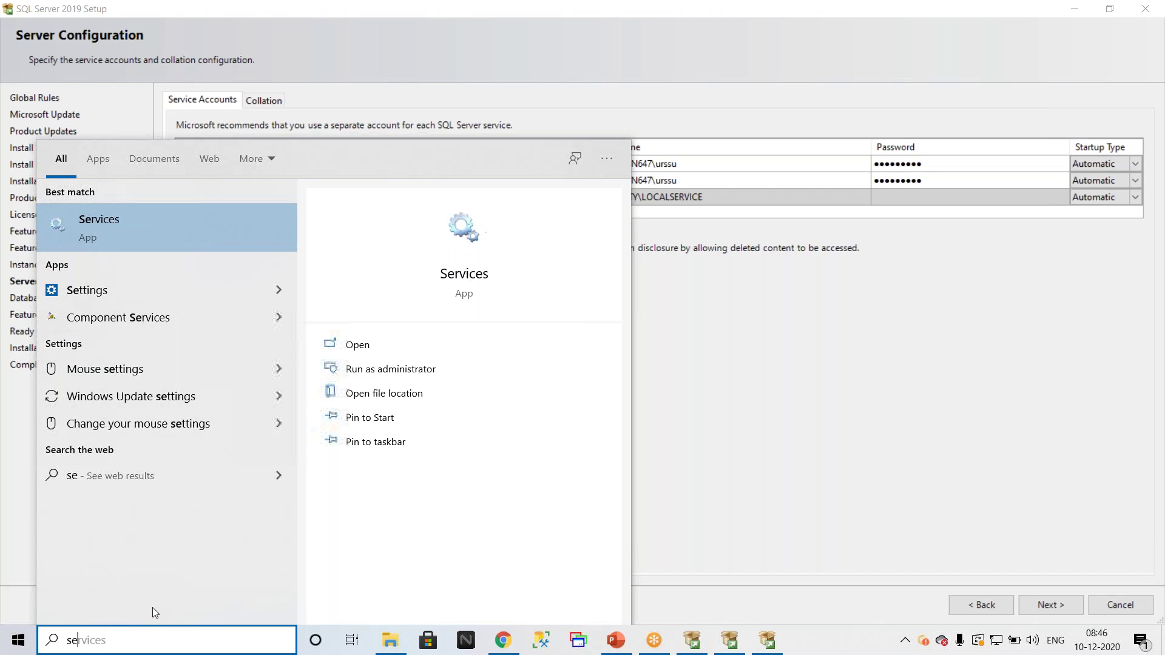
{"action": "type", "text": "cu"}
{"action": "key", "text": "BackSpace"}
{"action": "key", "text": "BackSpace"}
{"action": "key", "text": "BackSpace"}
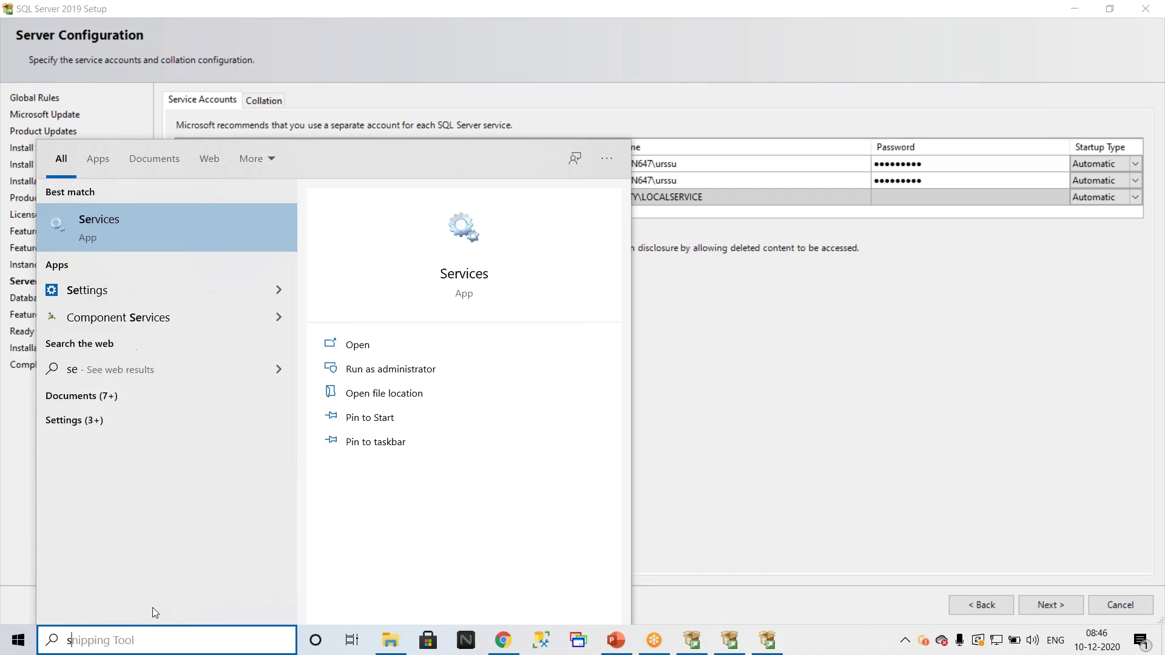
{"action": "key", "text": "BackSpace"}
{"action": "type", "text": "pol"}
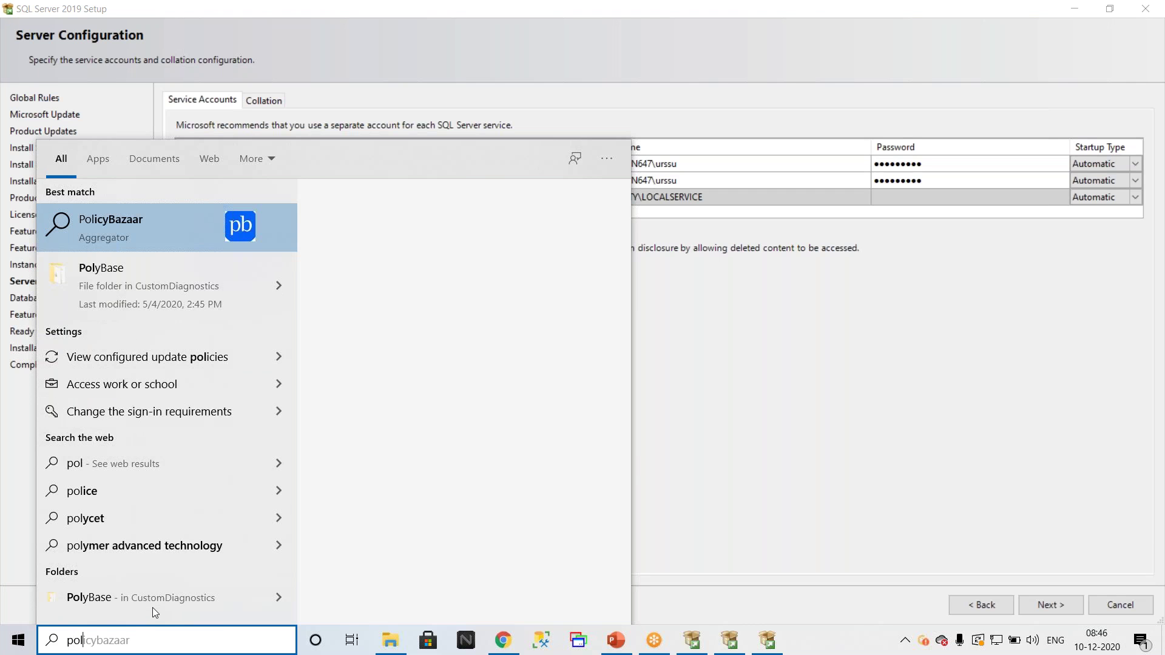
{"action": "type", "text": "i"}
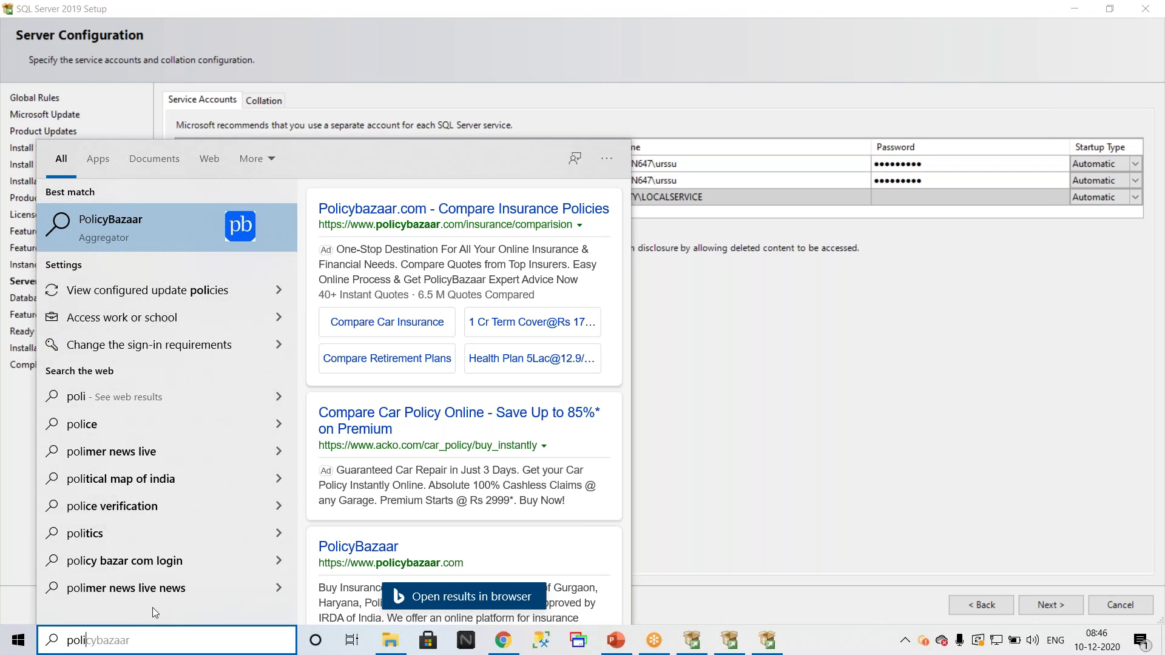
{"action": "key", "text": "BackSpace"}
{"action": "key", "text": "BackSpace"}
{"action": "key", "text": "BackSpace"}
{"action": "key", "text": "BackSpace"}
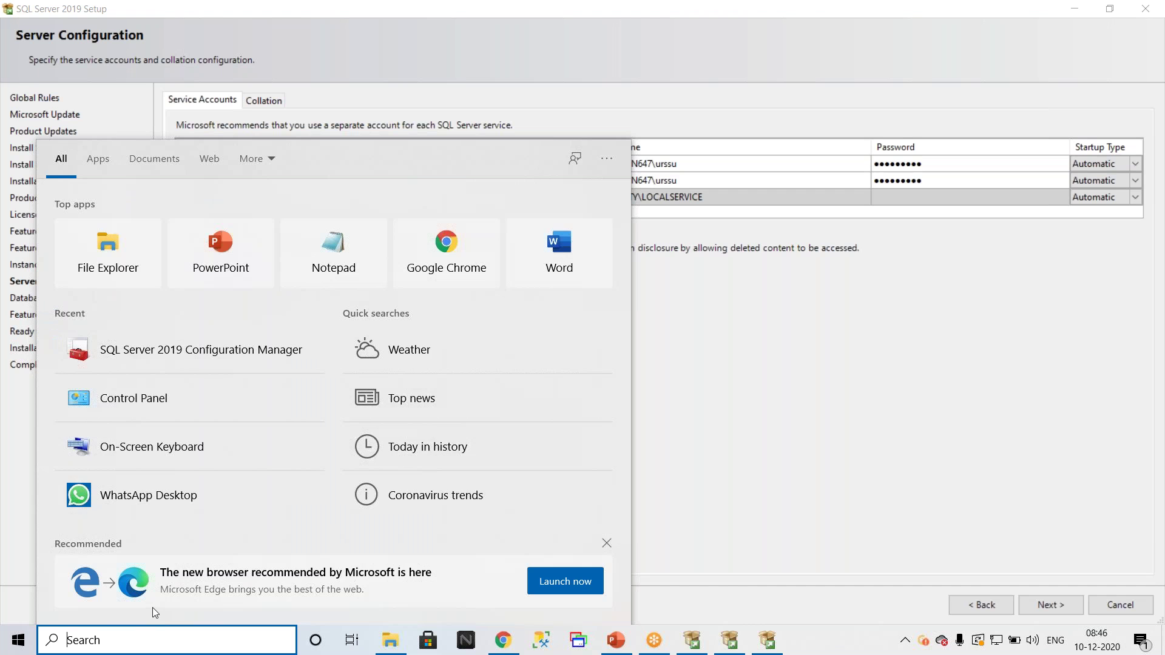
{"action": "type", "text": "local p"}
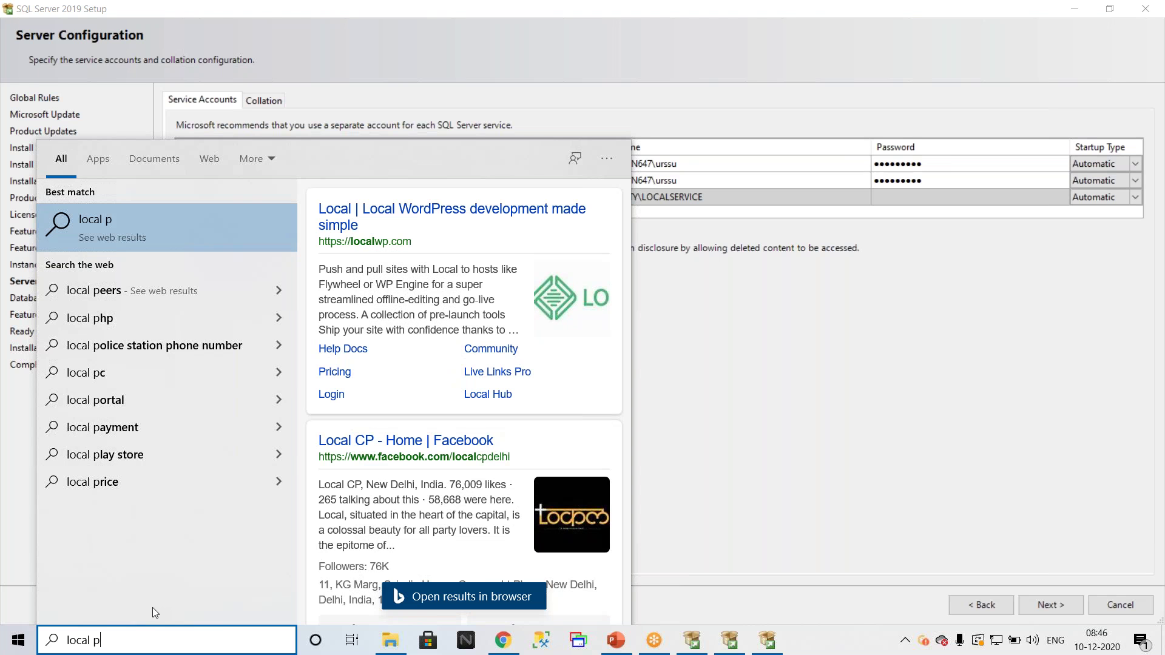
{"action": "key", "text": "BackSpace"}
{"action": "key", "text": "BackSpace"}
{"action": "key", "text": "BackSpace"}
{"action": "key", "text": "BackSpace"}
{"action": "key", "text": "BackSpace"}
{"action": "key", "text": "BackSpace"}
{"action": "key", "text": "BackSpace"}
{"action": "type", "text": "secur"}
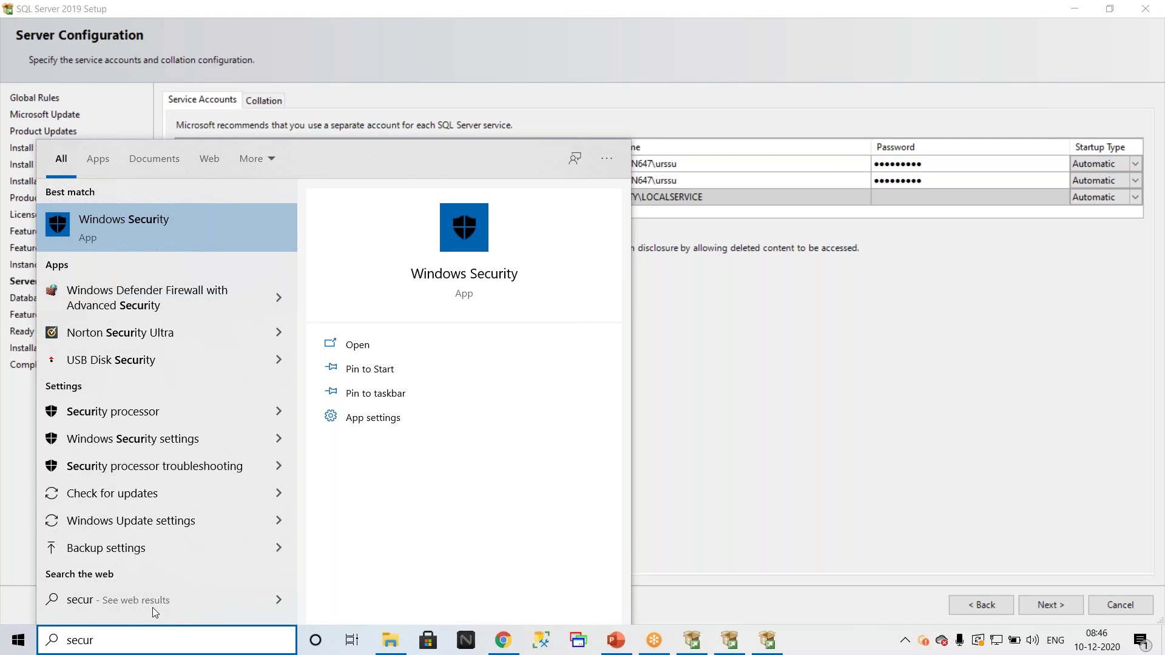
{"action": "left_click", "coordinate": [769, 429]}
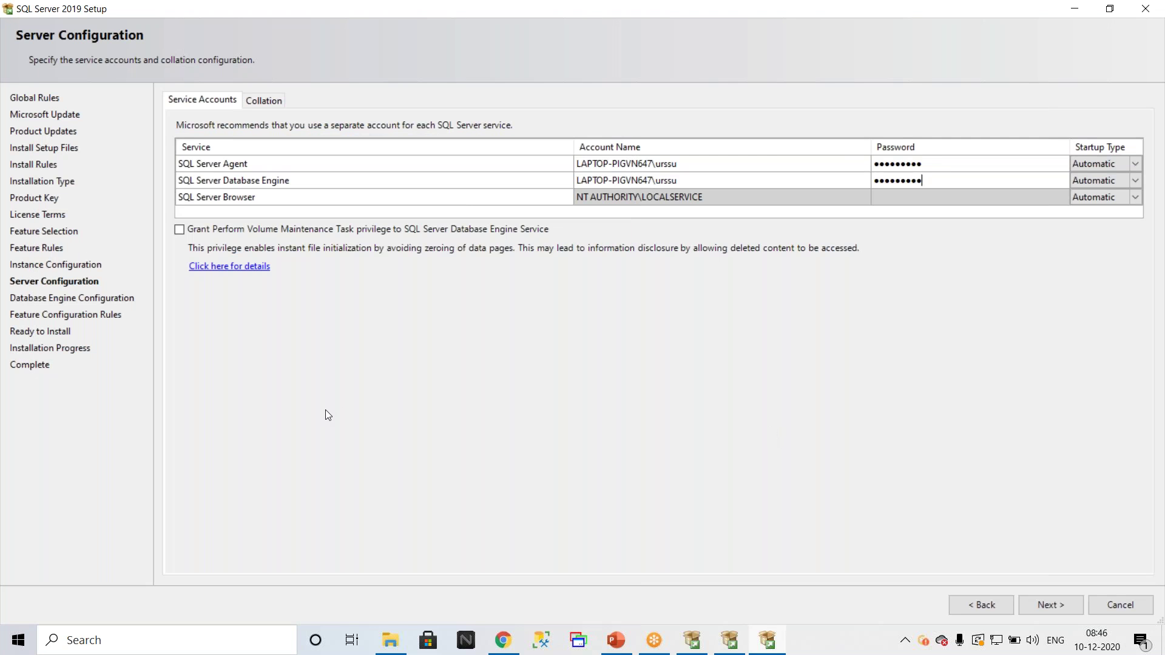
Step: Bring up the server collation customization options, currently SQL_Latin1_General_CP1_CI_AS
{"action": "left_click", "coordinate": [267, 101]}
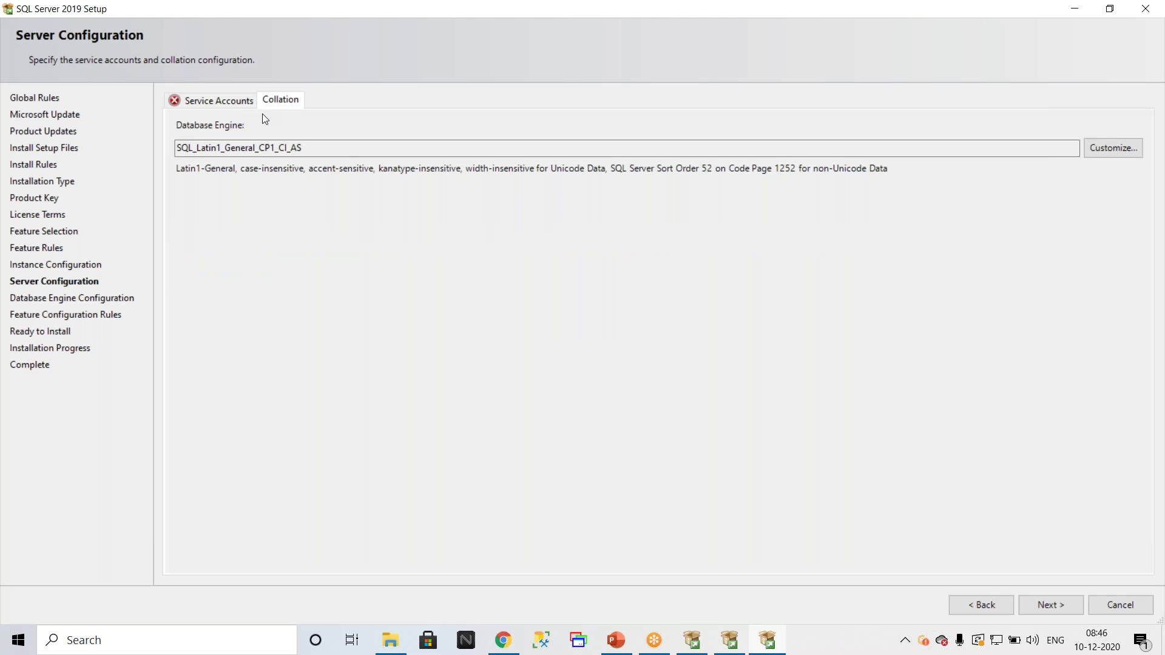
{"action": "left_click", "coordinate": [1114, 149]}
{"action": "scroll", "coordinate": [381, 359], "scroll_direction": "down", "scroll_amount": 3}
{"action": "scroll", "coordinate": [381, 364], "scroll_direction": "down", "scroll_amount": 5}
{"action": "scroll", "coordinate": [382, 364], "scroll_direction": "up", "scroll_amount": 5}
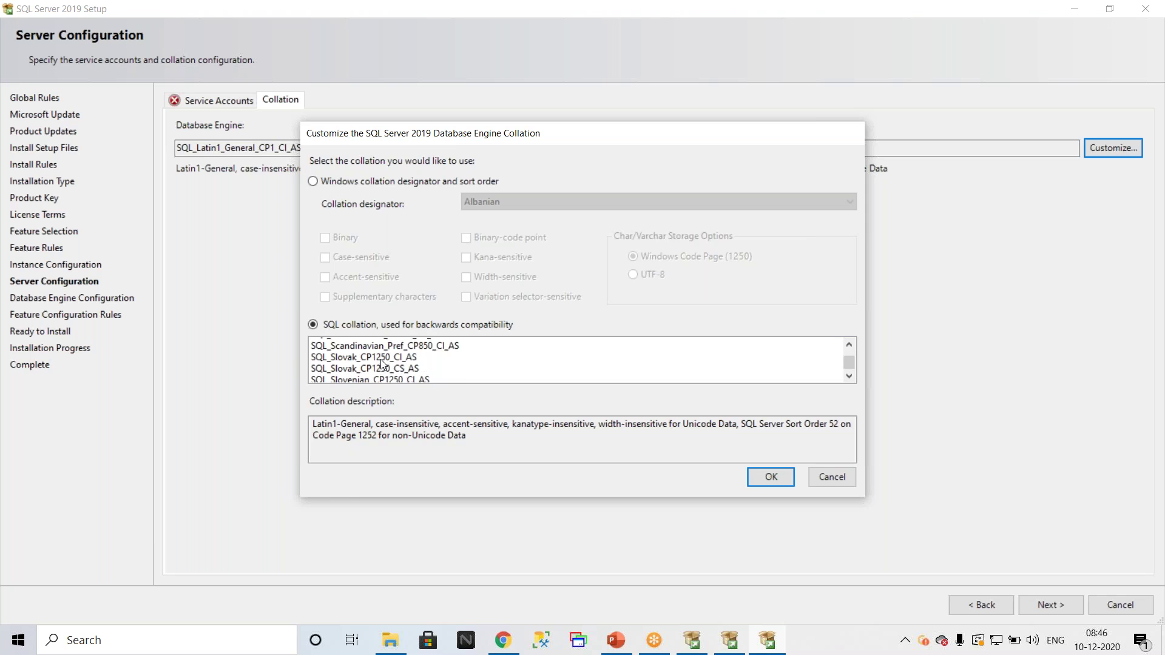
{"action": "scroll", "coordinate": [381, 361], "scroll_direction": "up", "scroll_amount": 5}
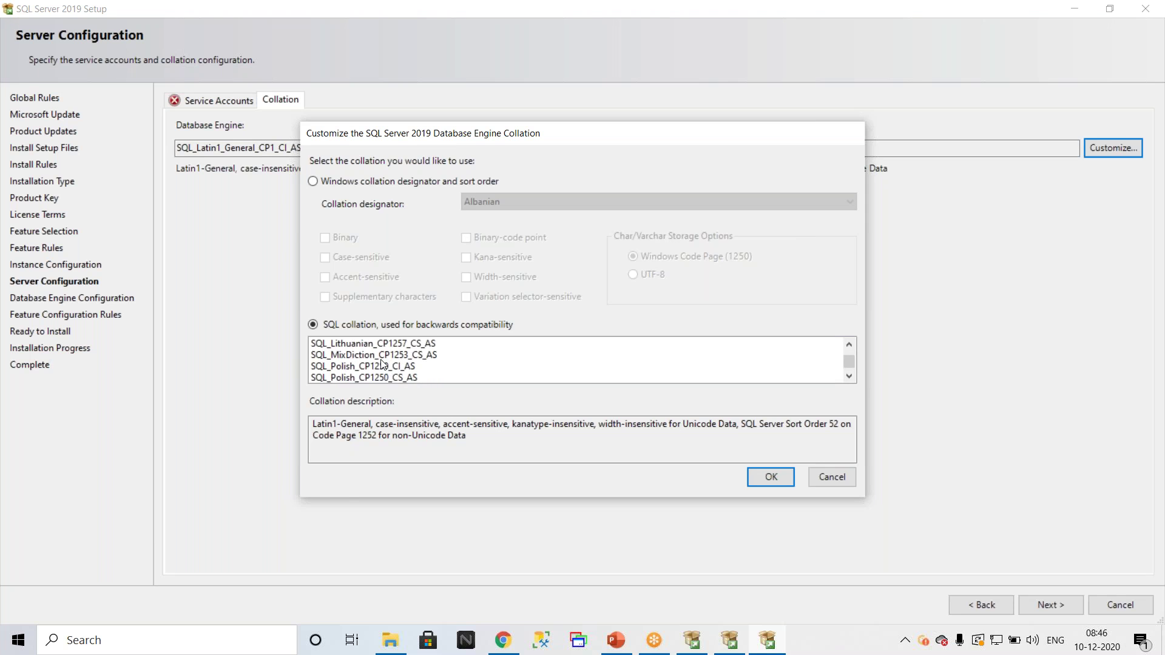
{"action": "scroll", "coordinate": [383, 364], "scroll_direction": "up", "scroll_amount": 6}
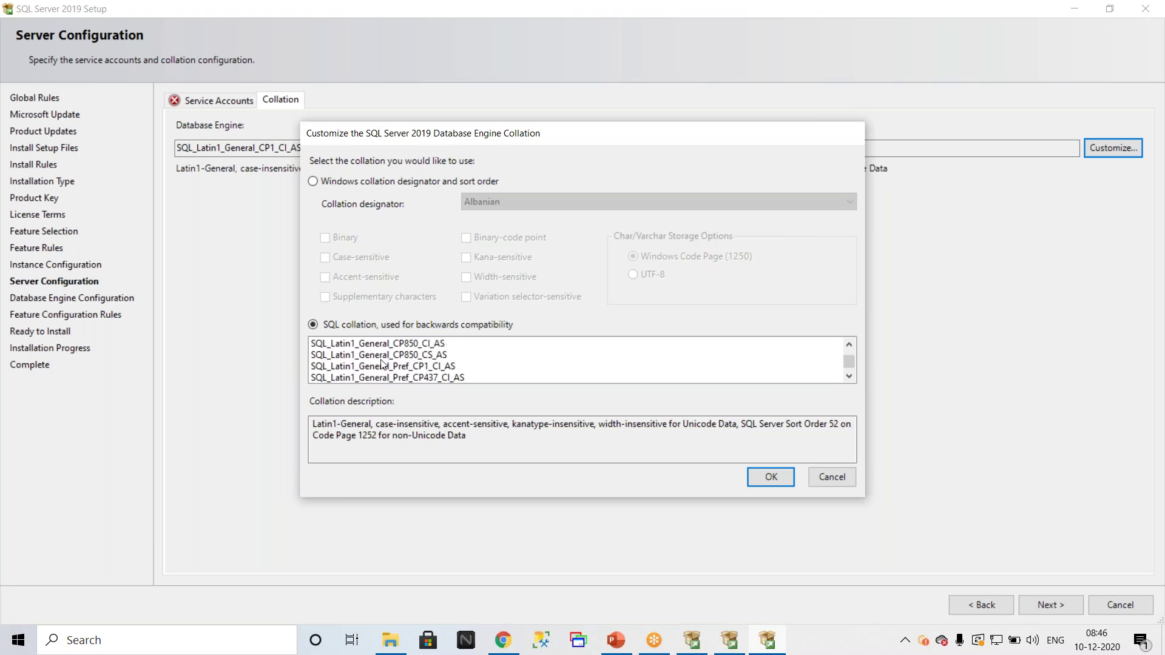
{"action": "scroll", "coordinate": [382, 364], "scroll_direction": "up", "scroll_amount": 3}
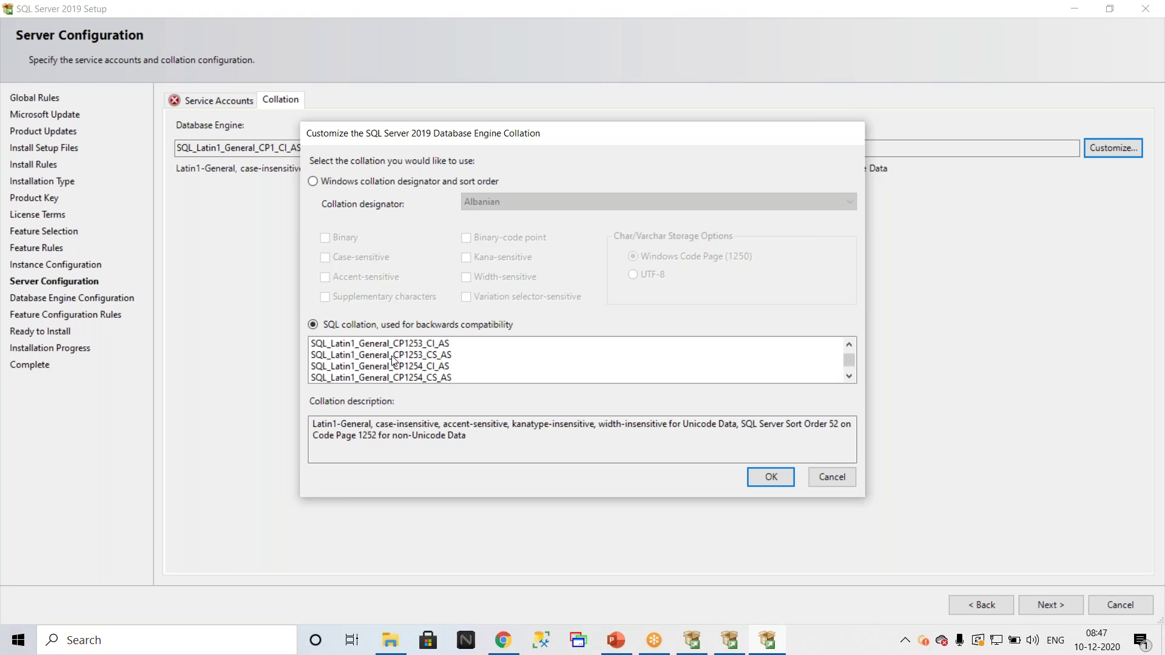
{"action": "left_click_drag", "start_coordinate": [607, 143], "coordinate": [1017, 214]}
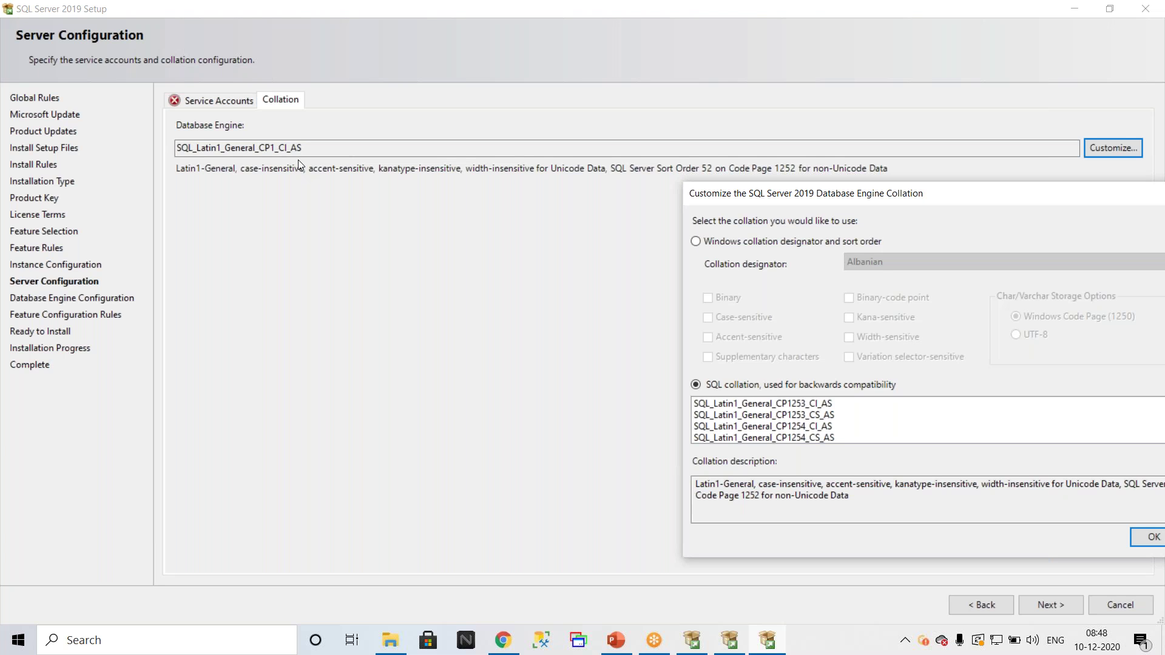
{"action": "left_click_drag", "start_coordinate": [1115, 195], "coordinate": [602, 227]}
{"action": "left_click", "coordinate": [715, 577]}
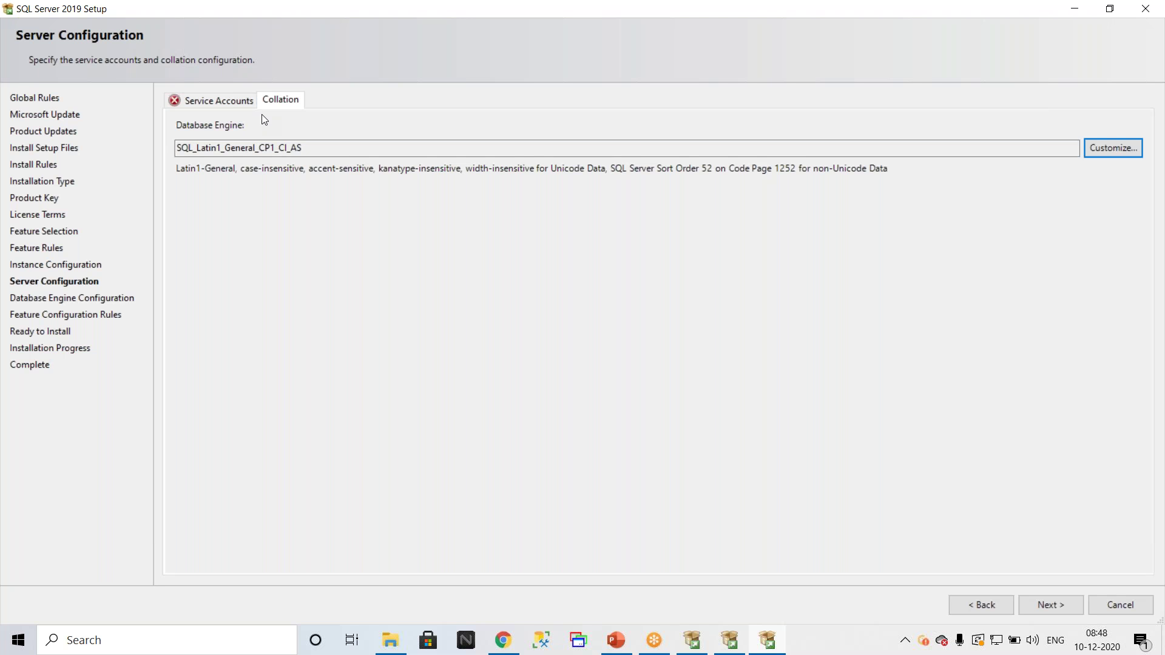
{"action": "left_click", "coordinate": [390, 640]}
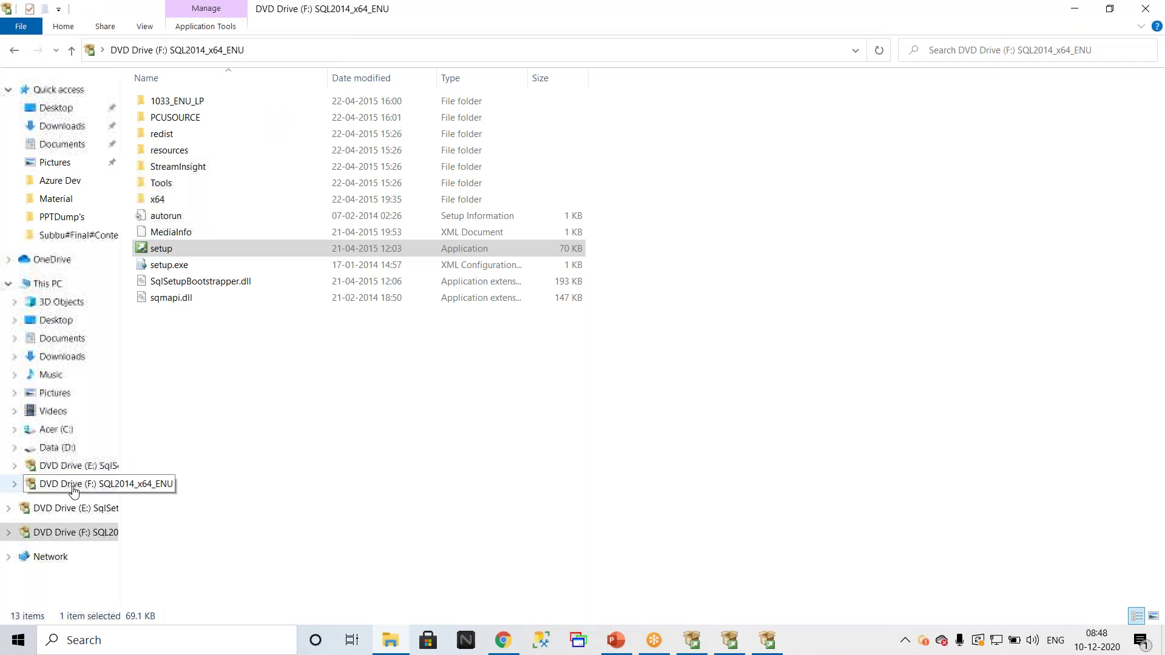
Step: Go to the Material folder in the content folder on Data (D:) and open the master rebuild notes
{"action": "left_click", "coordinate": [56, 447]}
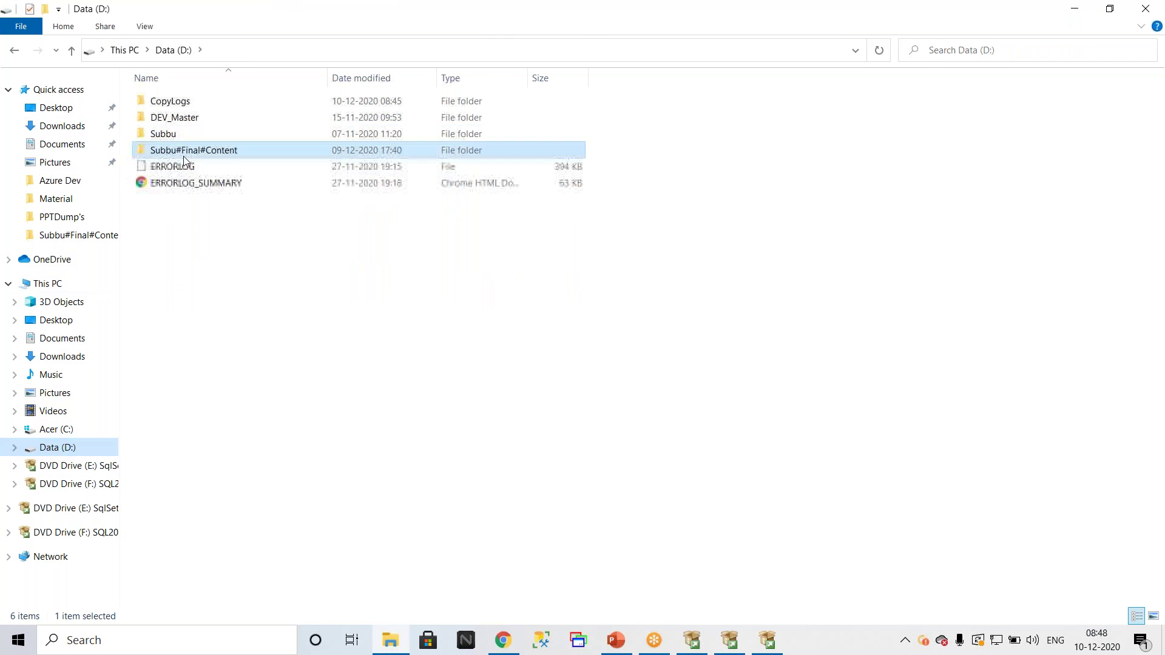
{"action": "double_click", "coordinate": [184, 153]}
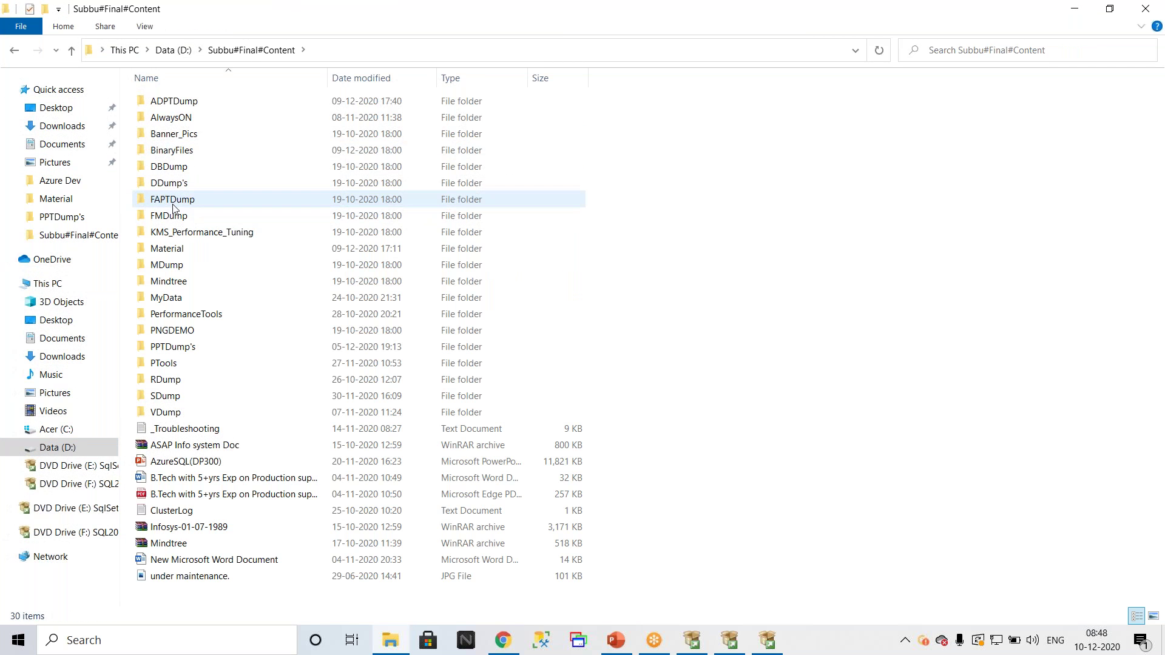
{"action": "double_click", "coordinate": [162, 249]}
{"action": "left_click", "coordinate": [176, 296]}
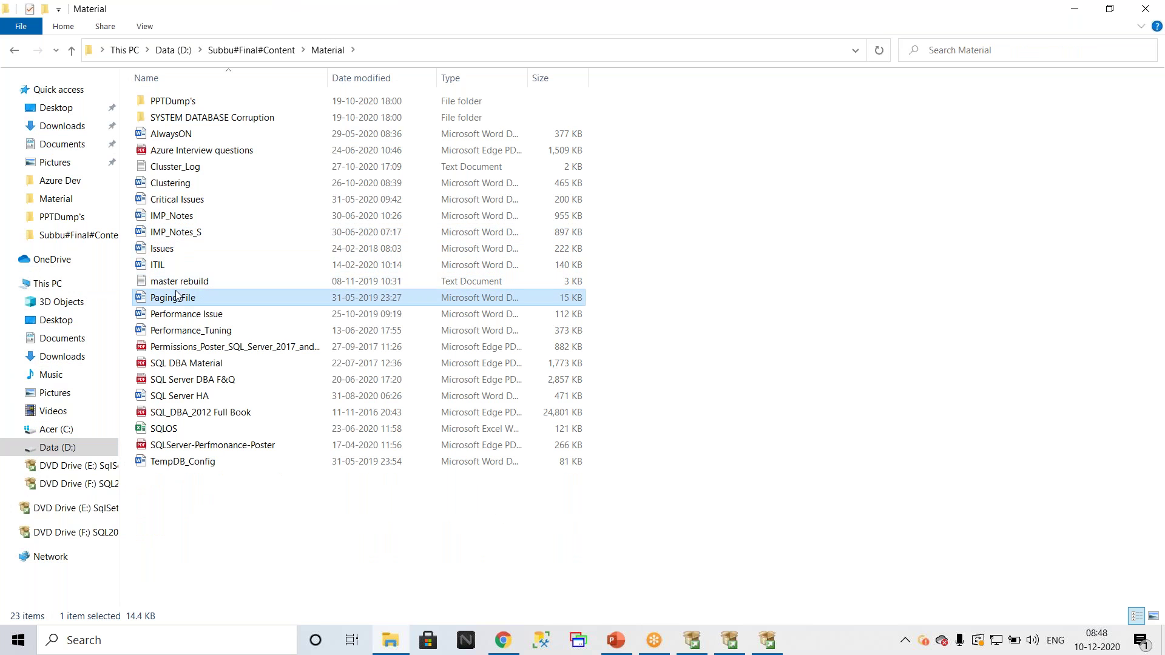
{"action": "double_click", "coordinate": [177, 282]}
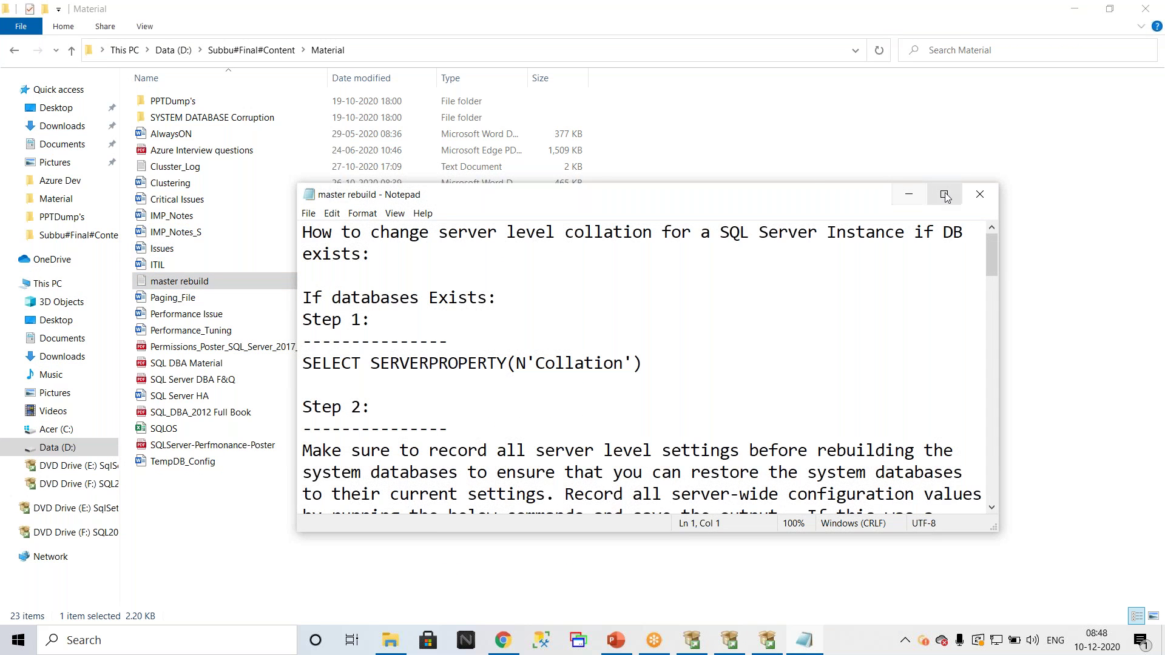
Step: Maximize the master rebuild notes and select the sqlservr command for changing collation
{"action": "left_click", "coordinate": [944, 196]}
{"action": "scroll", "coordinate": [607, 267], "scroll_direction": "down", "scroll_amount": 15}
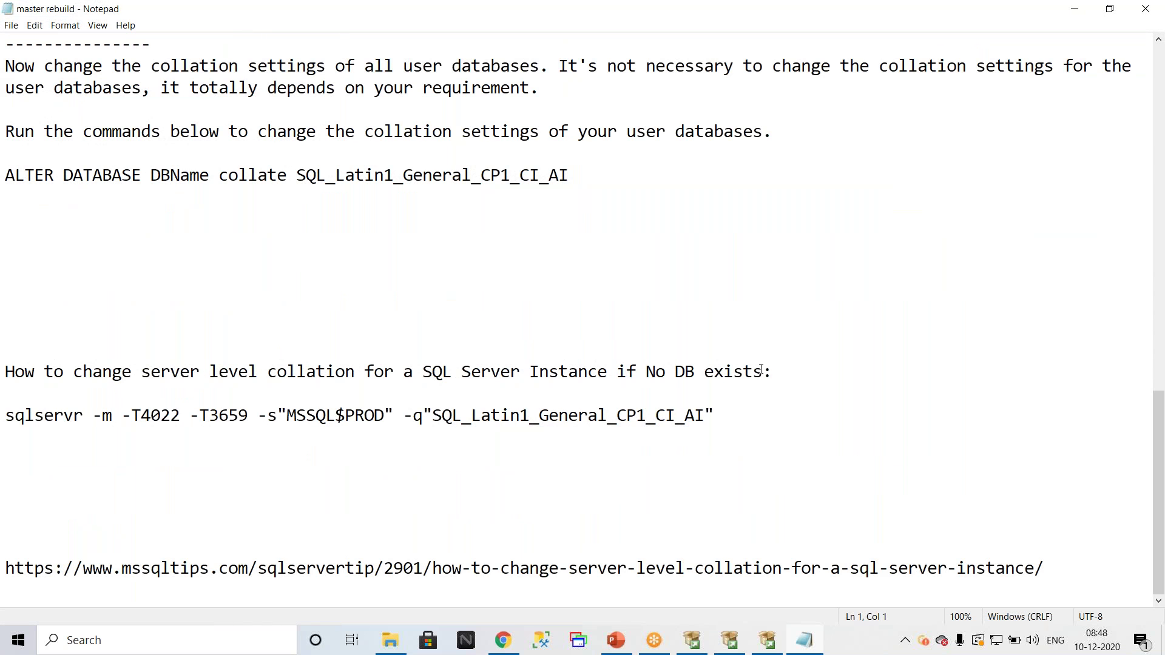
{"action": "left_click_drag", "start_coordinate": [780, 371], "coordinate": [625, 376]}
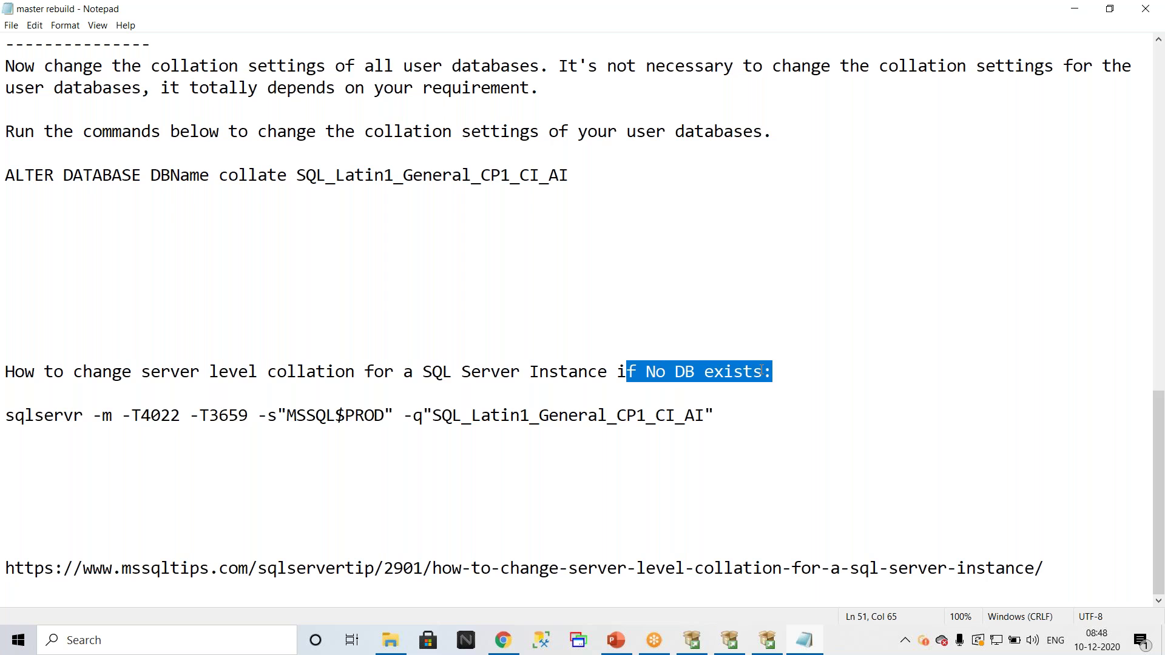
{"action": "left_click_drag", "start_coordinate": [722, 425], "coordinate": [6, 416]}
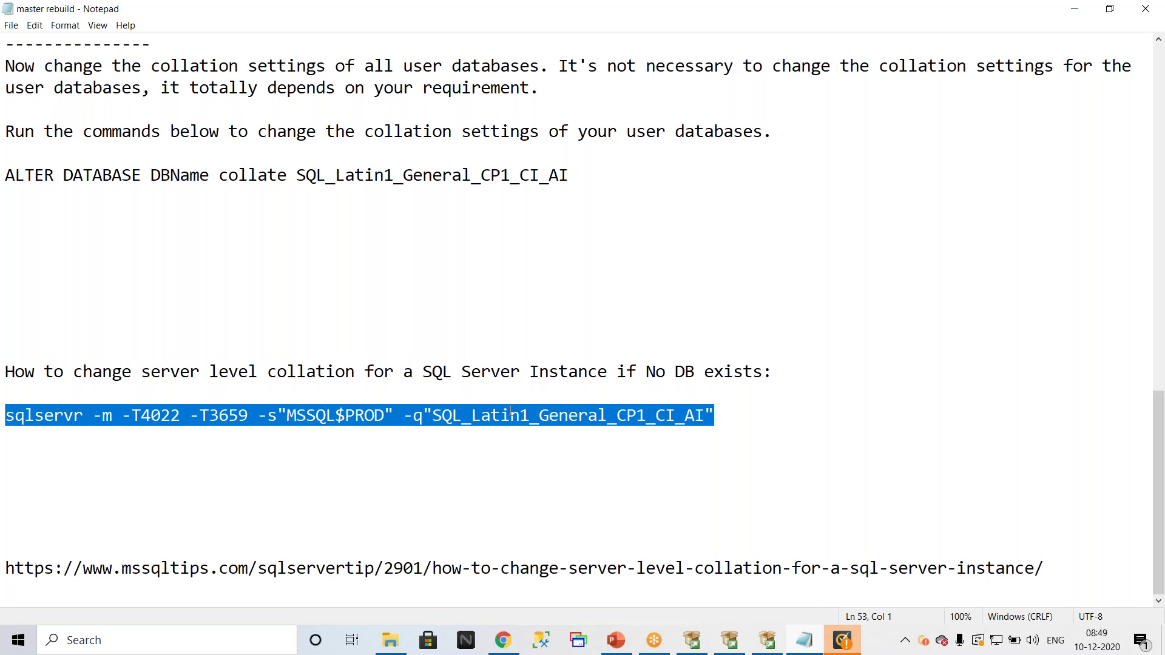
{"action": "scroll", "coordinate": [591, 194], "scroll_direction": "up", "scroll_amount": 12}
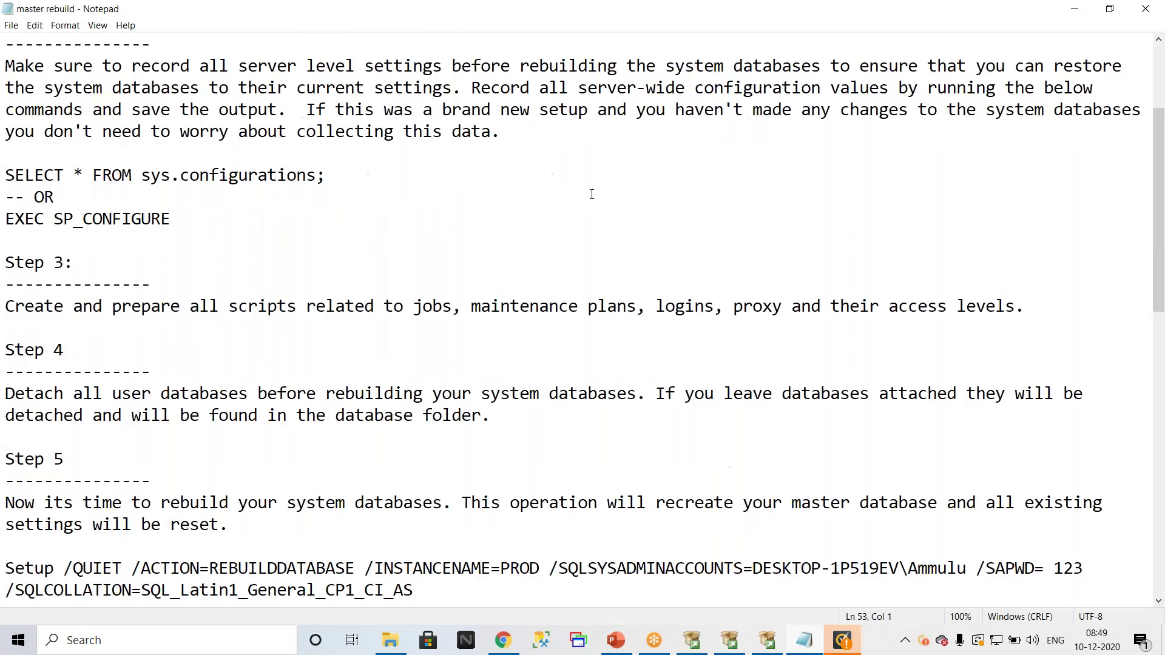
{"action": "scroll", "coordinate": [592, 194], "scroll_direction": "up", "scroll_amount": 3}
{"action": "scroll", "coordinate": [339, 215], "scroll_direction": "down", "scroll_amount": 2}
{"action": "scroll", "coordinate": [341, 214], "scroll_direction": "down", "scroll_amount": 12}
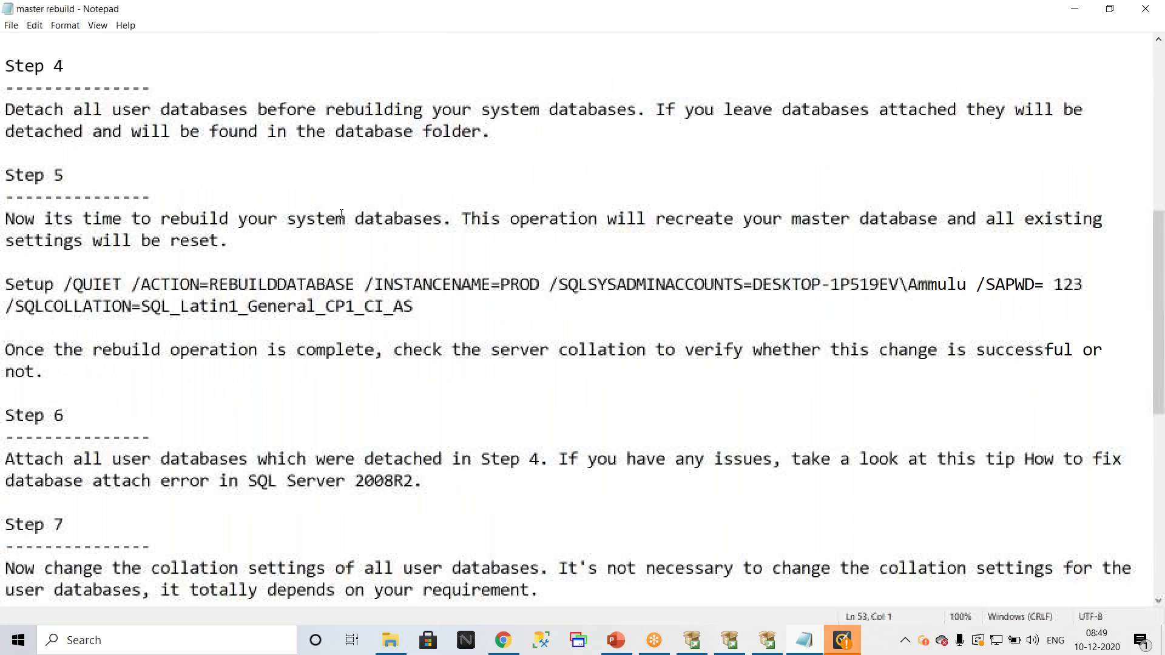
{"action": "scroll", "coordinate": [341, 214], "scroll_direction": "up", "scroll_amount": 9}
{"action": "scroll", "coordinate": [341, 215], "scroll_direction": "up", "scroll_amount": 3}
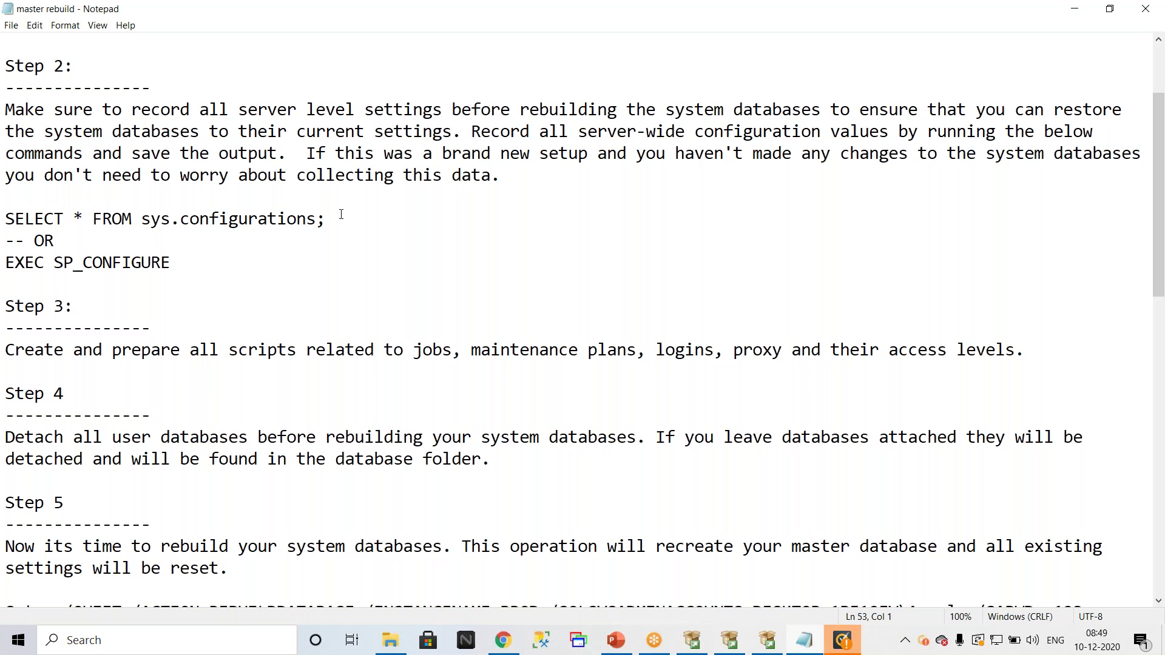
{"action": "scroll", "coordinate": [341, 214], "scroll_direction": "down", "scroll_amount": 3}
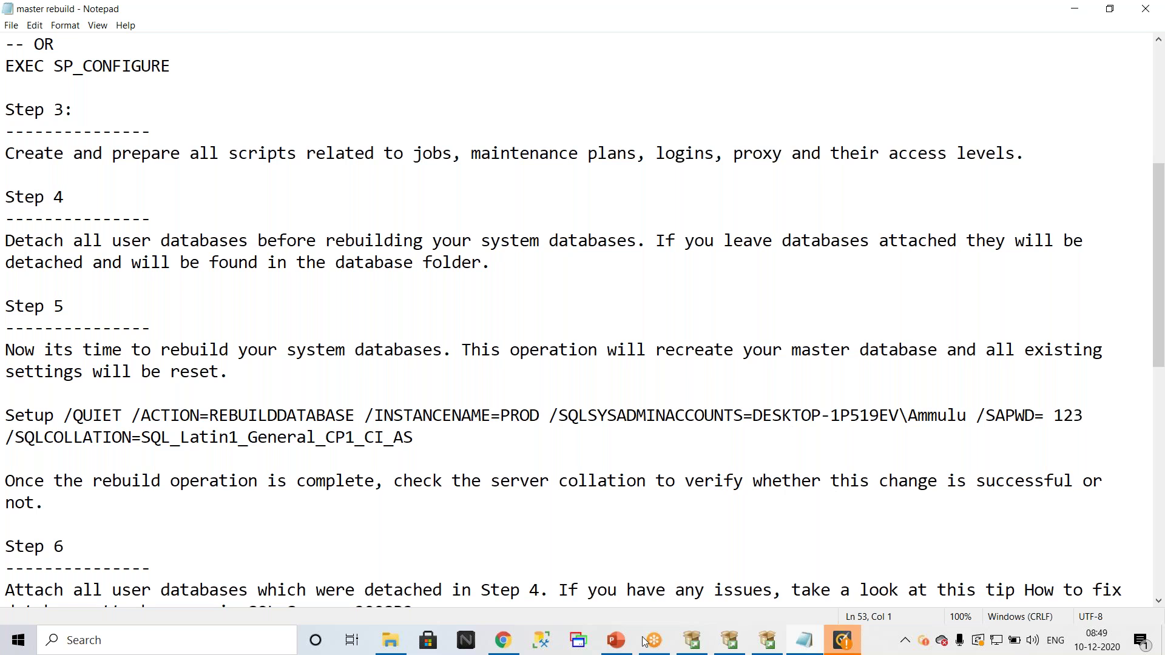
Step: Close the SQL Server 2019 Installation Center and return to the setup wizard's collation settings
{"action": "left_click", "coordinate": [693, 643]}
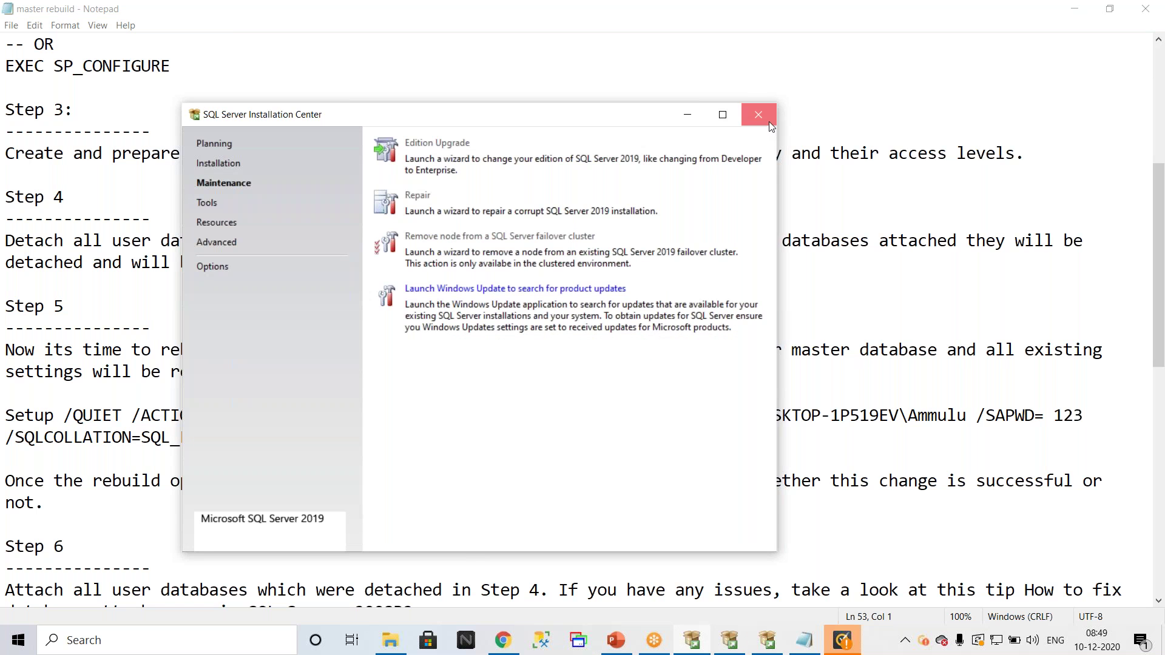
{"action": "left_click", "coordinate": [768, 125]}
{"action": "left_click", "coordinate": [704, 648]}
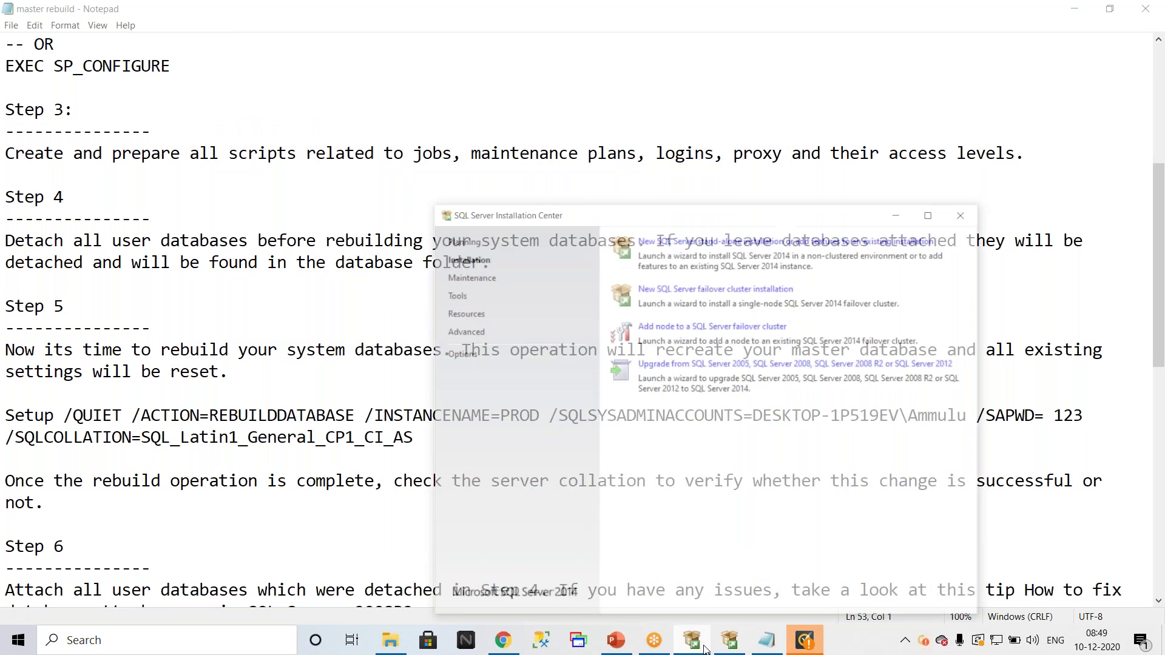
{"action": "left_click", "coordinate": [730, 640]}
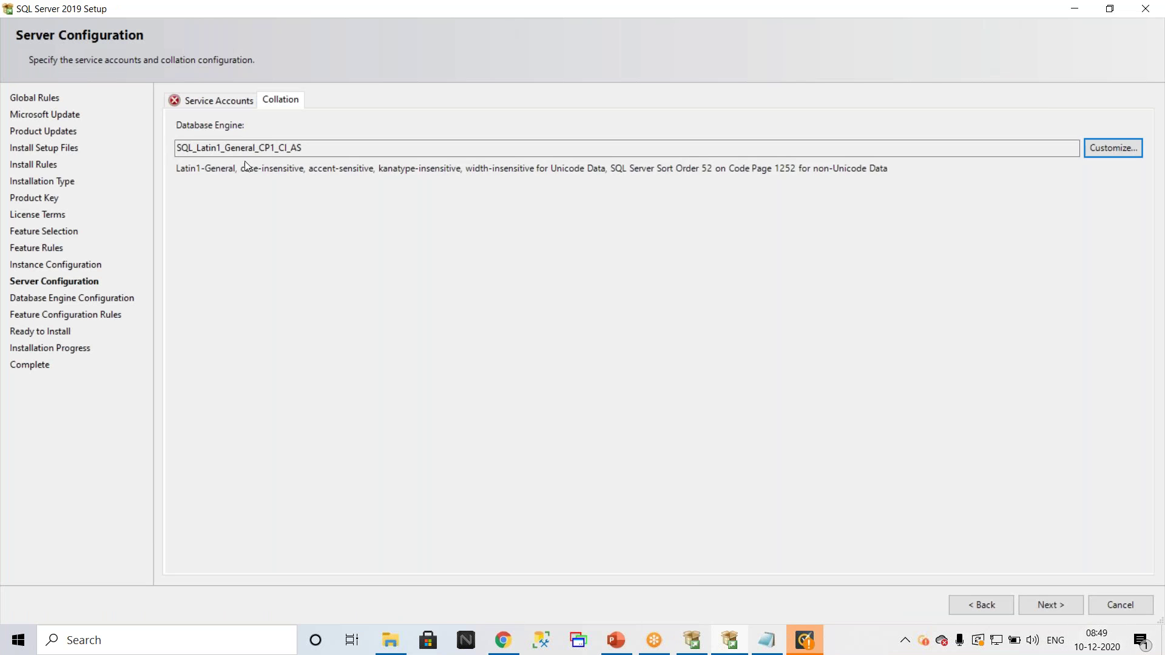
Step: On Service Accounts, enter new SQL Server Agent and Database Engine passwords; continuing fails validation
{"action": "left_click", "coordinate": [214, 103]}
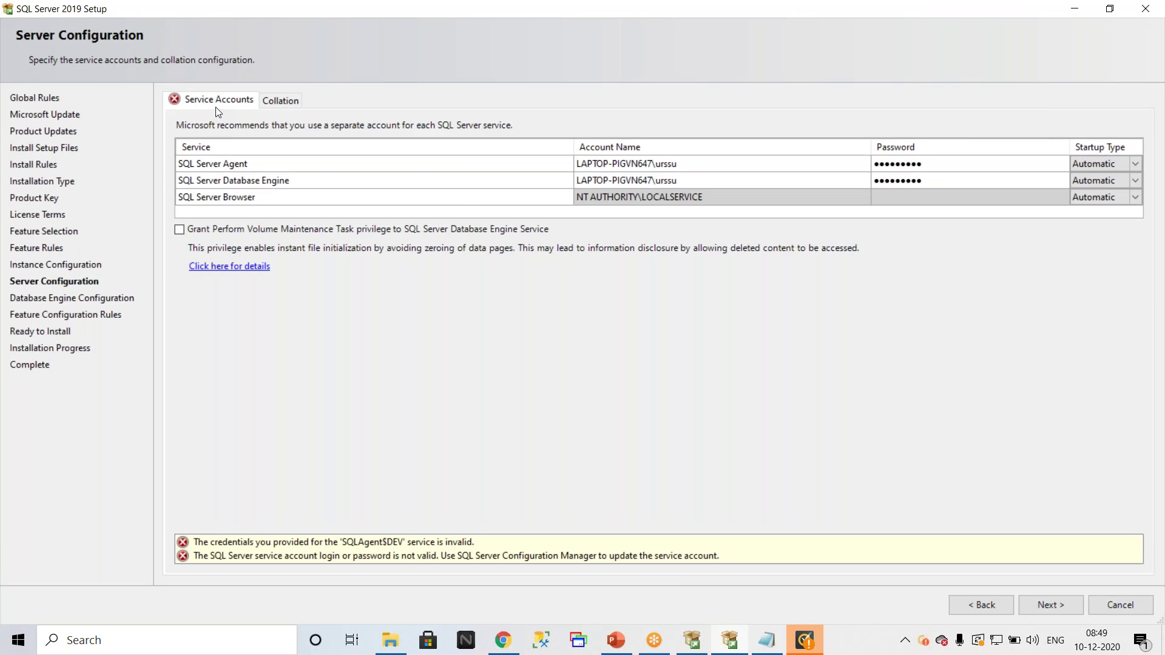
{"action": "left_click", "coordinate": [942, 165]}
{"action": "type", "text": "1234"}
{"action": "left_click", "coordinate": [950, 180]}
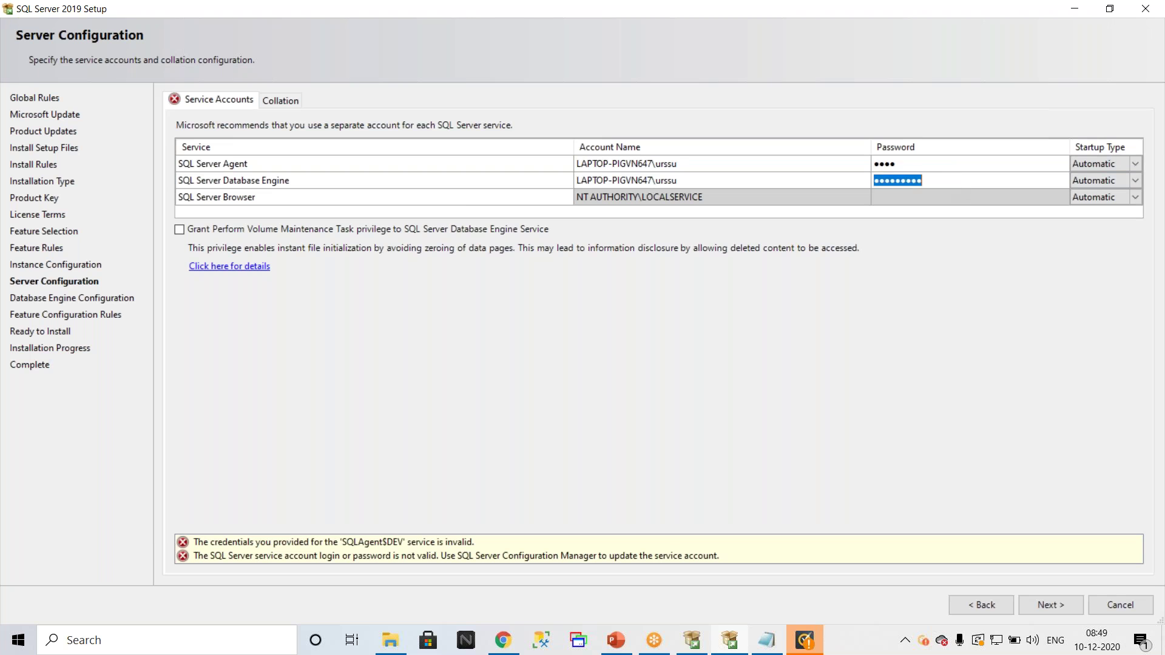
{"action": "type", "text": "1234"}
{"action": "left_click", "coordinate": [1051, 605]}
{"action": "left_click", "coordinate": [751, 341]}
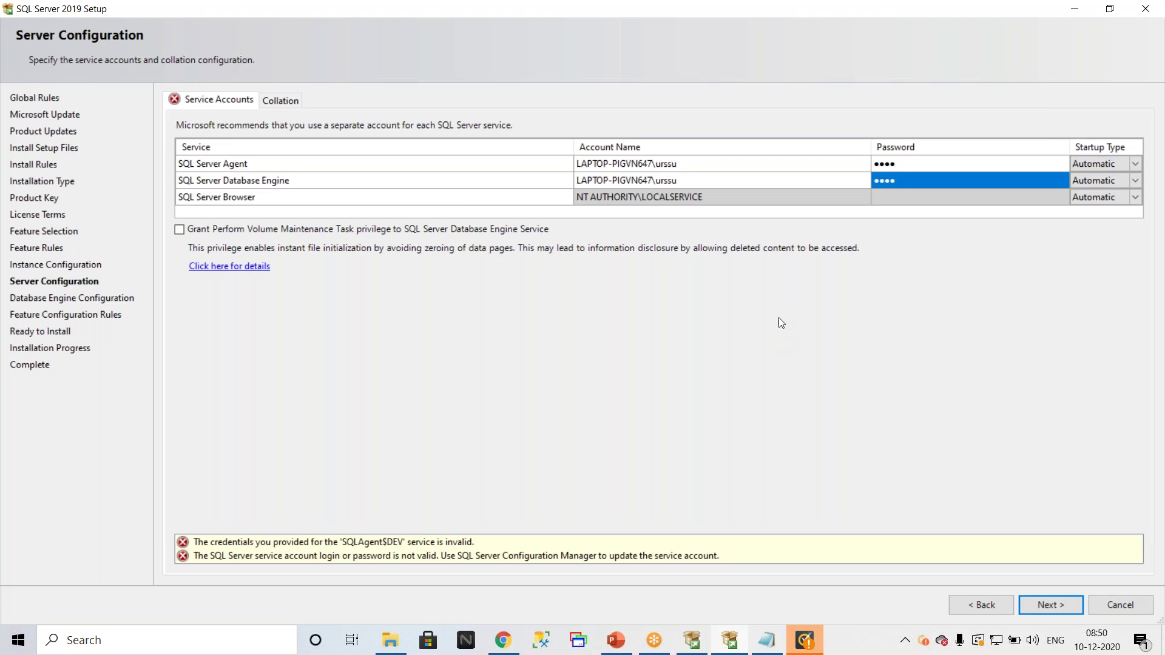
Step: Retype longer Agent and Database Engine passwords and retry; the invalid SQLAgent$DEV credentials error remains
{"action": "left_click", "coordinate": [908, 154]}
{"action": "left_click", "coordinate": [908, 161]}
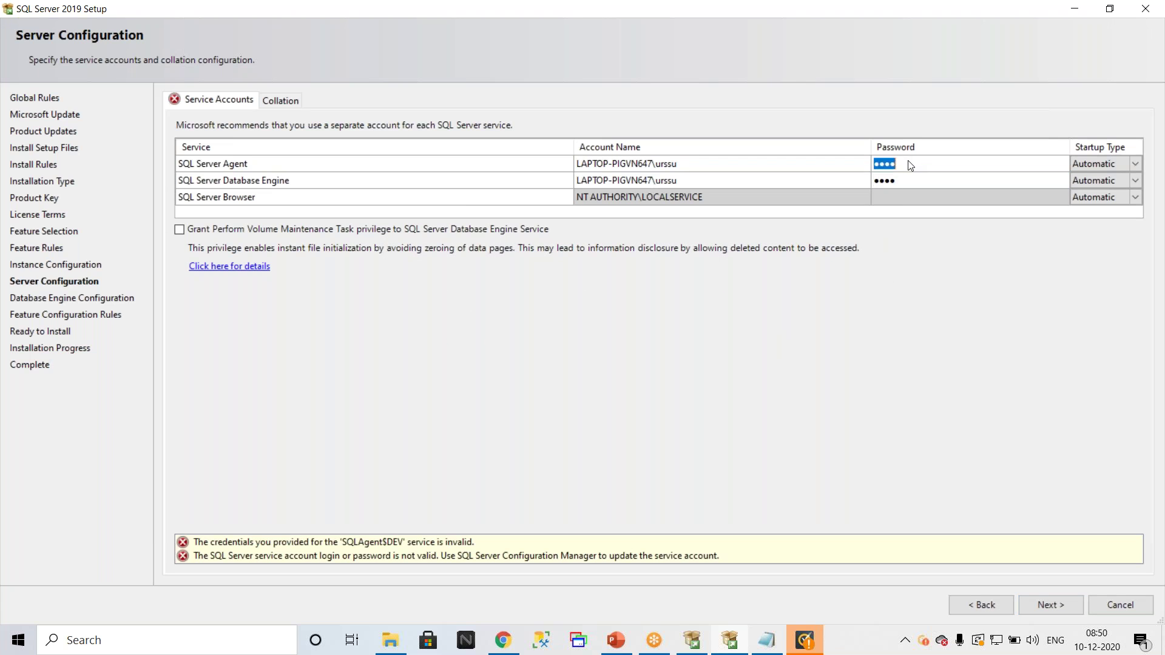
{"action": "type", "text": "************"}
{"action": "key", "text": "Tab"}
{"action": "left_click", "coordinate": [920, 187]}
{"action": "type", "text": "*****"}
{"action": "key", "text": "BackSpace"}
{"action": "key", "text": "BackSpace"}
{"action": "key", "text": "BackSpace"}
{"action": "key", "text": "BackSpace"}
{"action": "key", "text": "BackSpace"}
{"action": "type", "text": "************"}
{"action": "left_click", "coordinate": [1042, 607]}
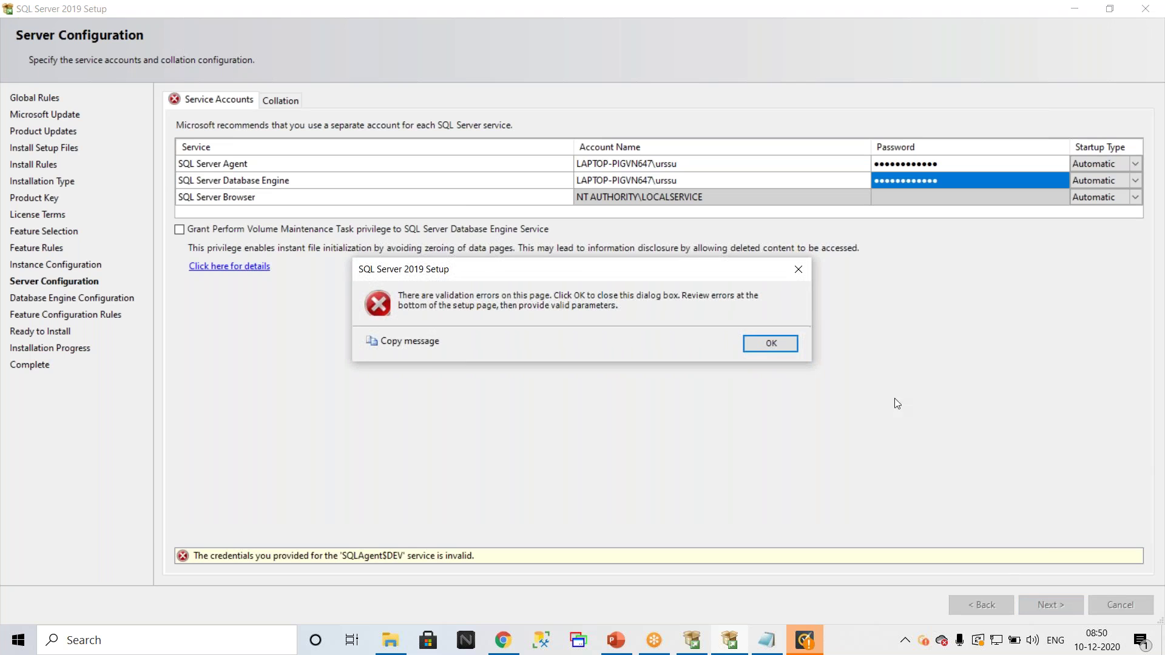
{"action": "left_click", "coordinate": [782, 344]}
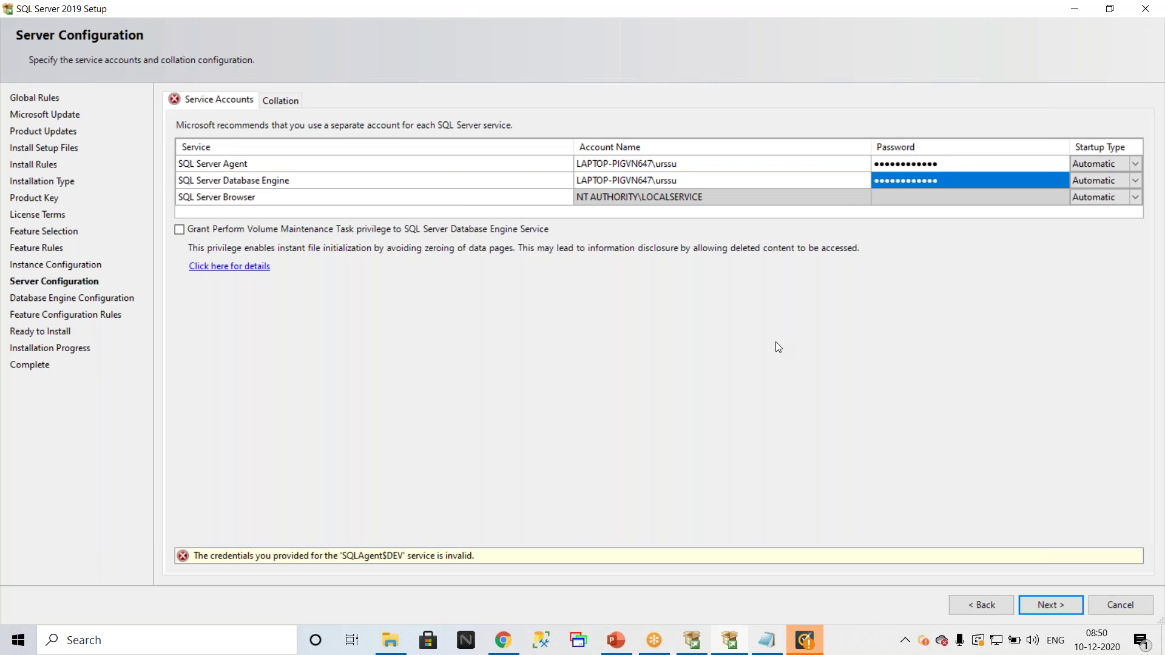
Step: Re-enter both service account passwords and retry, which still fails credential validation
{"action": "left_click", "coordinate": [953, 165]}
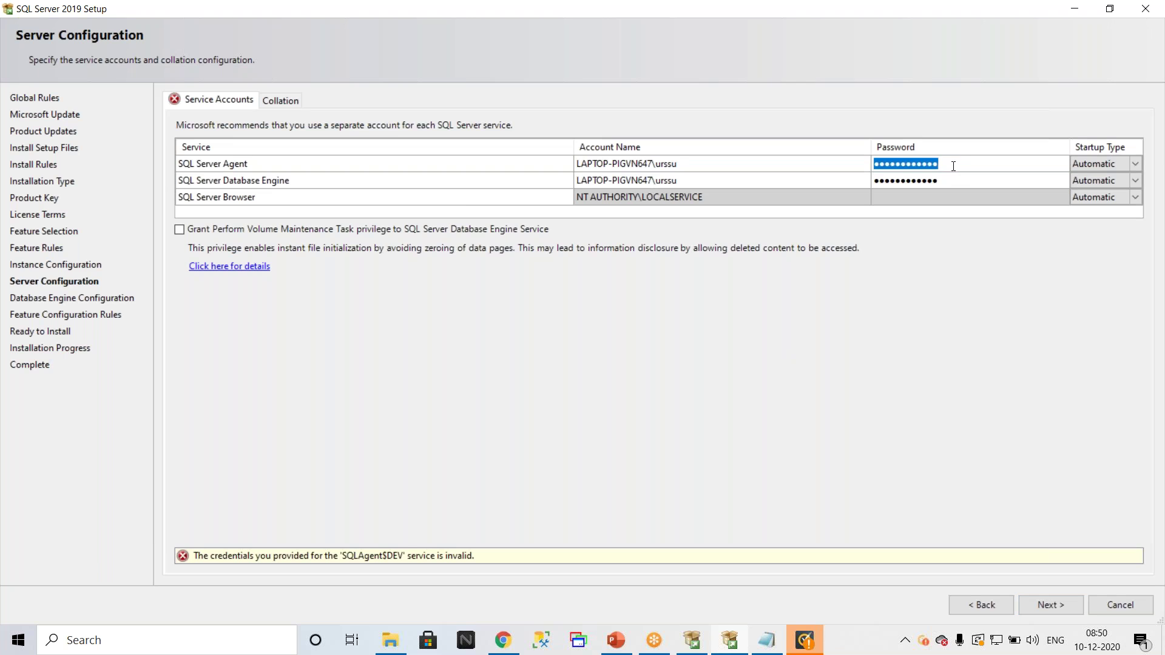
{"action": "type", "text": "********"}
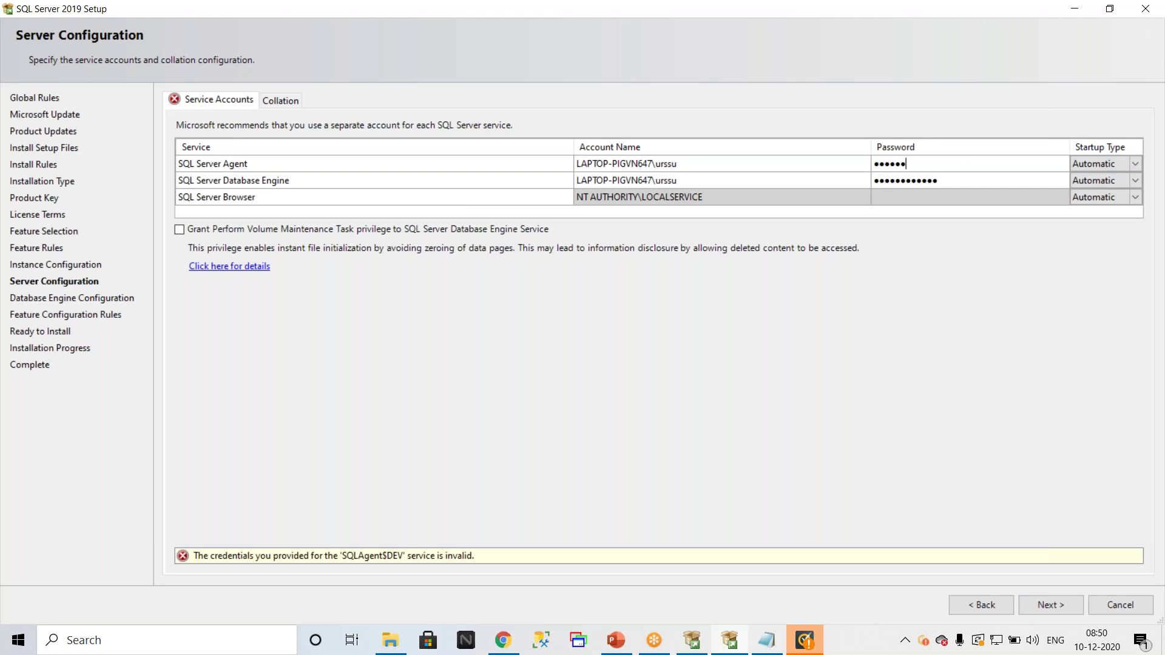
{"action": "type", "text": "*"}
{"action": "left_click", "coordinate": [953, 180]}
{"action": "type", "text": "*********"}
{"action": "left_click", "coordinate": [1050, 605]}
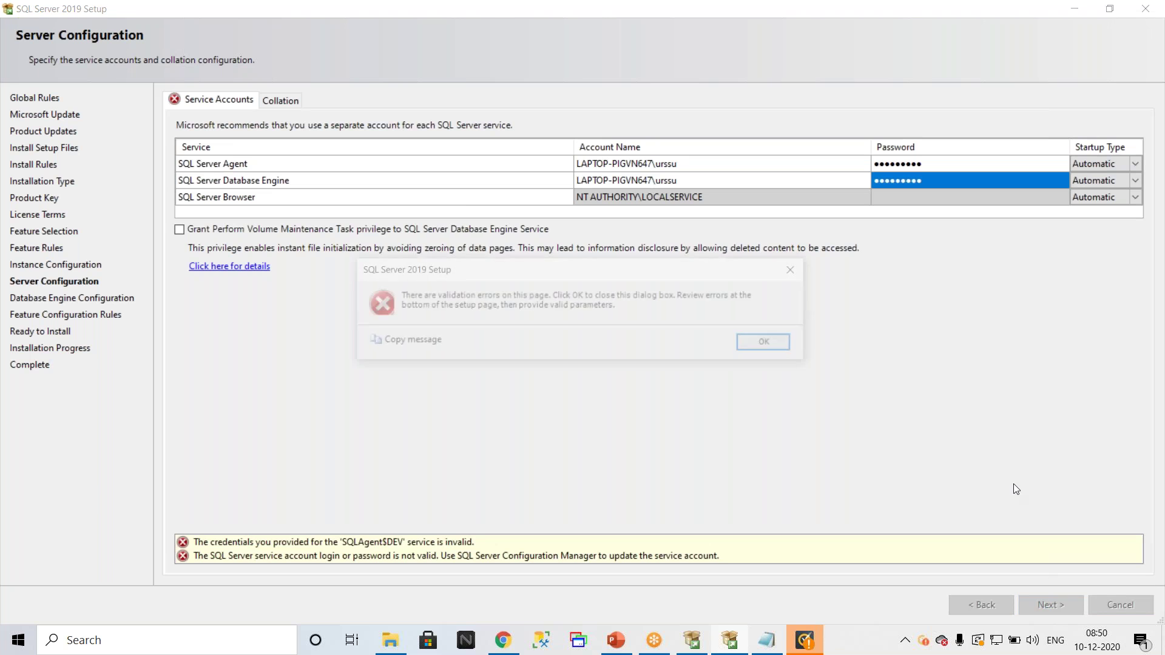
{"action": "left_click", "coordinate": [786, 344]}
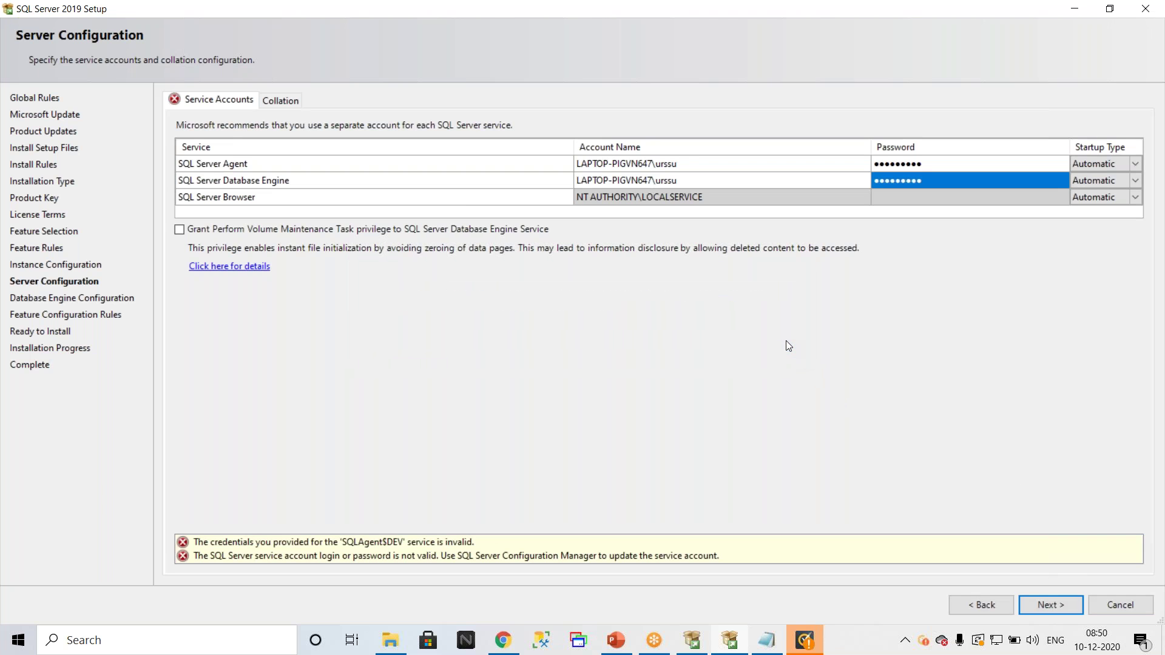
Step: Retype the Agent and Database Engine passwords so setup advances to Database Engine Configuration
{"action": "left_click", "coordinate": [977, 163]}
{"action": "type", "text": "********"}
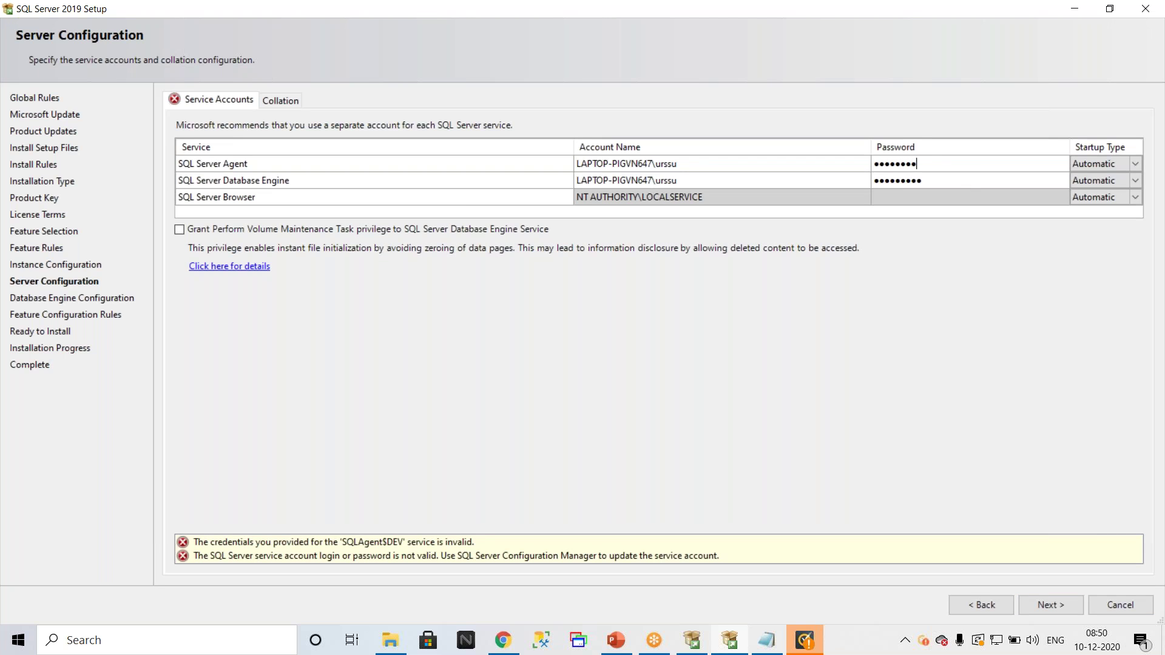
{"action": "type", "text": "****"}
{"action": "left_click", "coordinate": [938, 180]}
{"action": "type", "text": "************"}
{"action": "left_click", "coordinate": [1053, 606]}
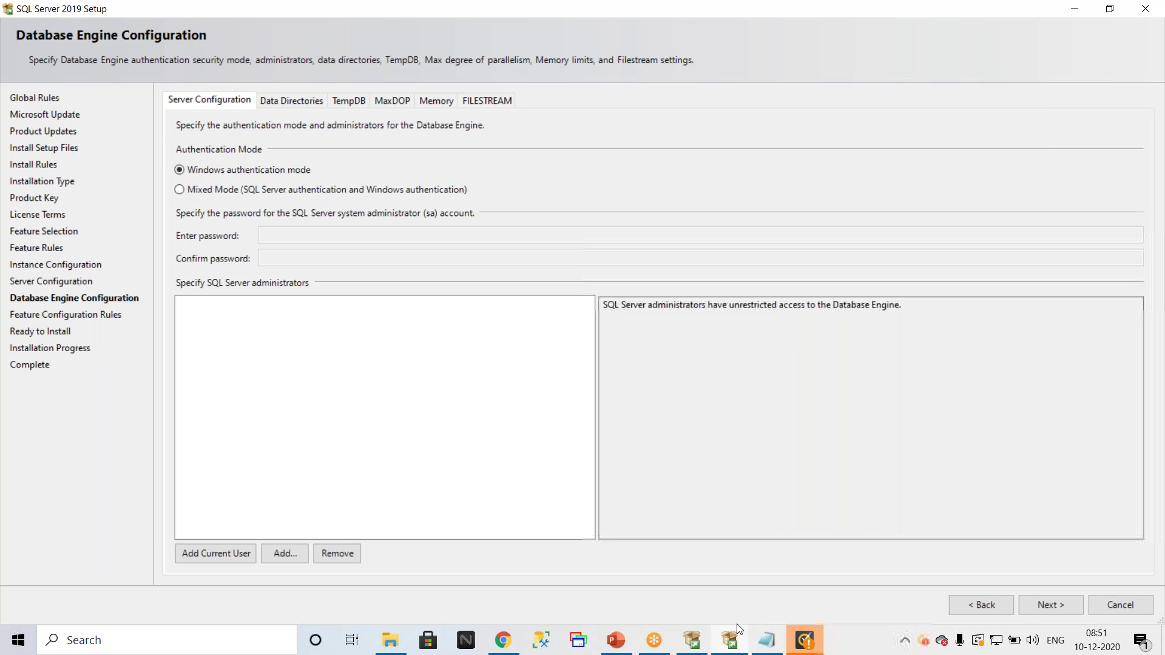
{"action": "left_click", "coordinate": [698, 641]}
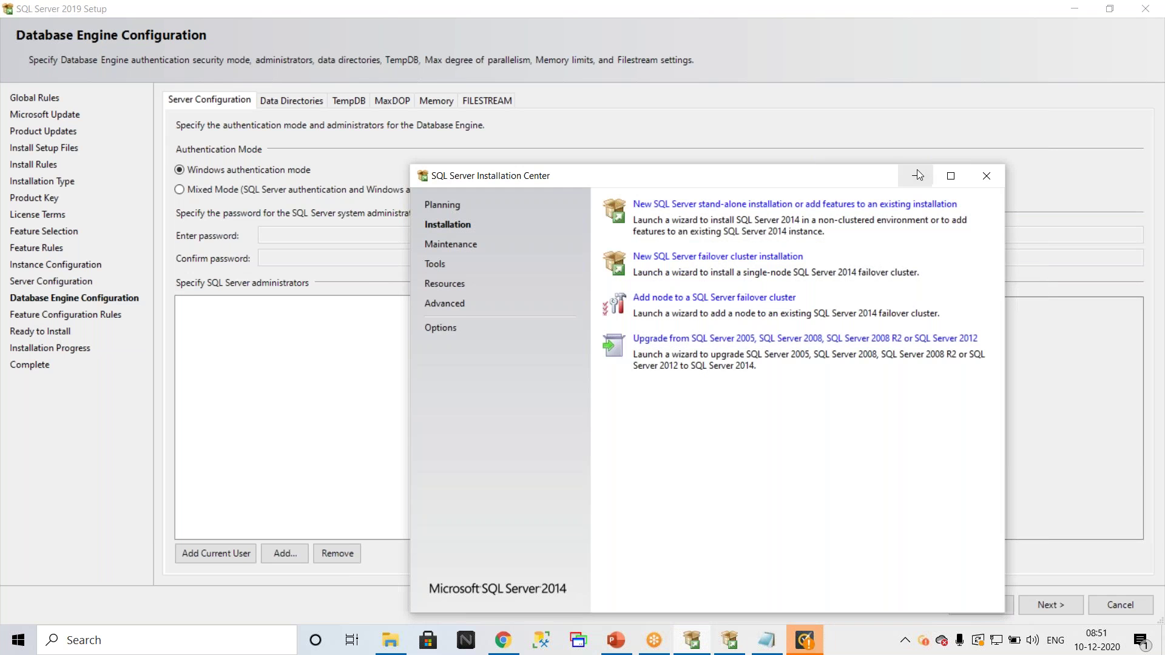
{"action": "left_click", "coordinate": [952, 174]}
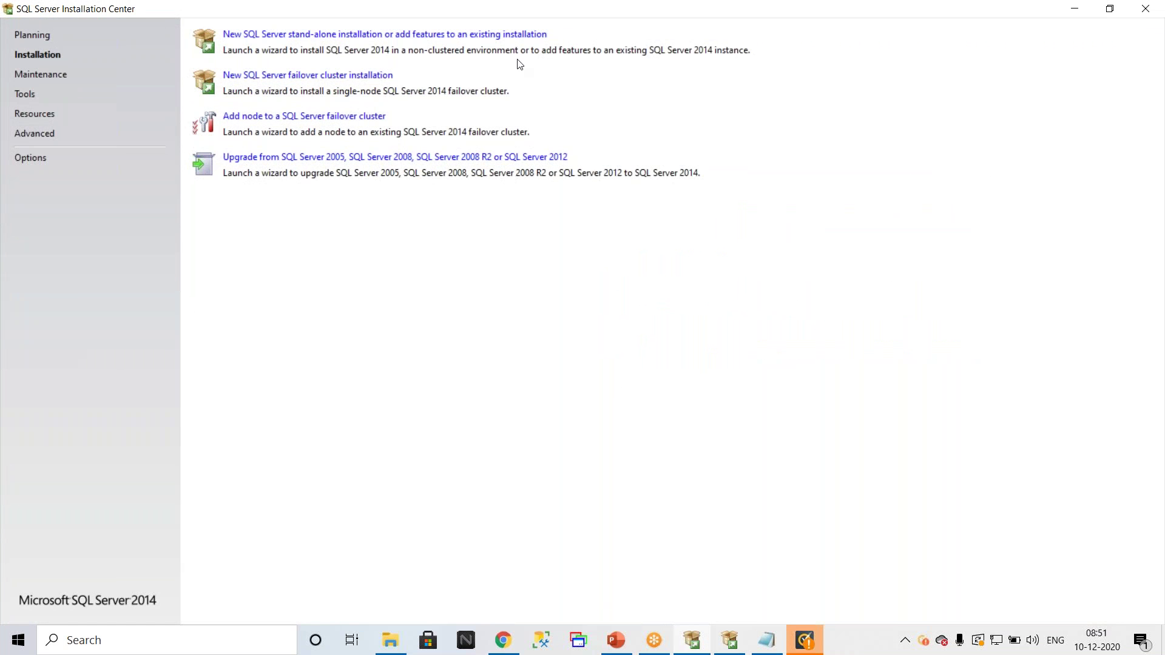
{"action": "left_click", "coordinate": [501, 35]}
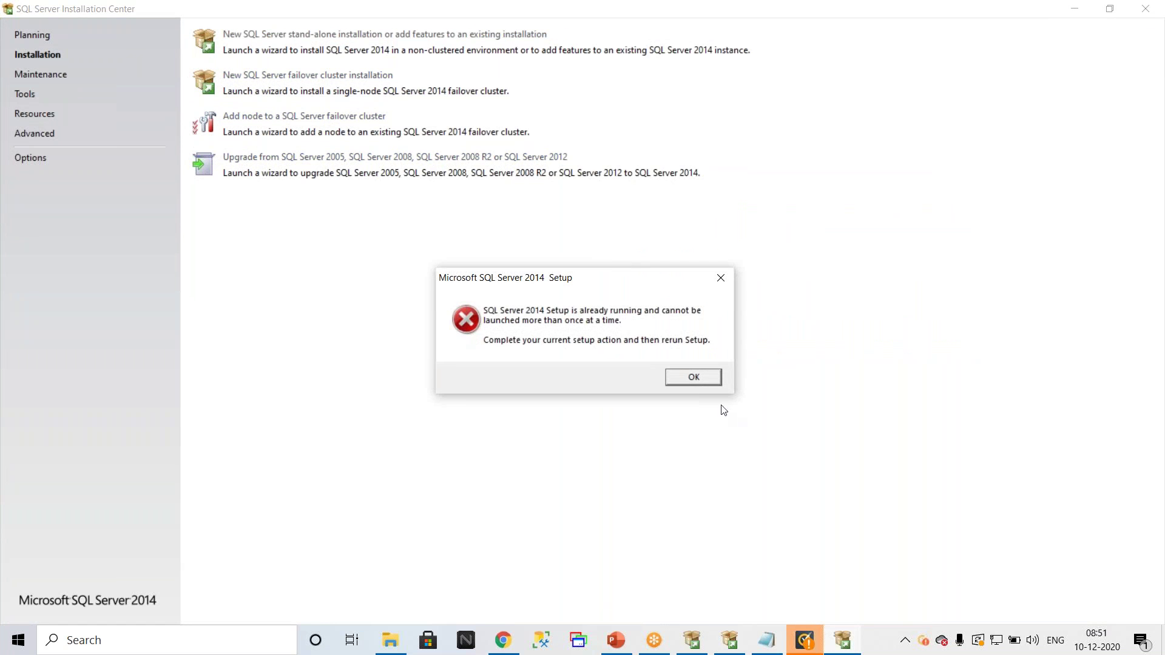
{"action": "left_click", "coordinate": [700, 376]}
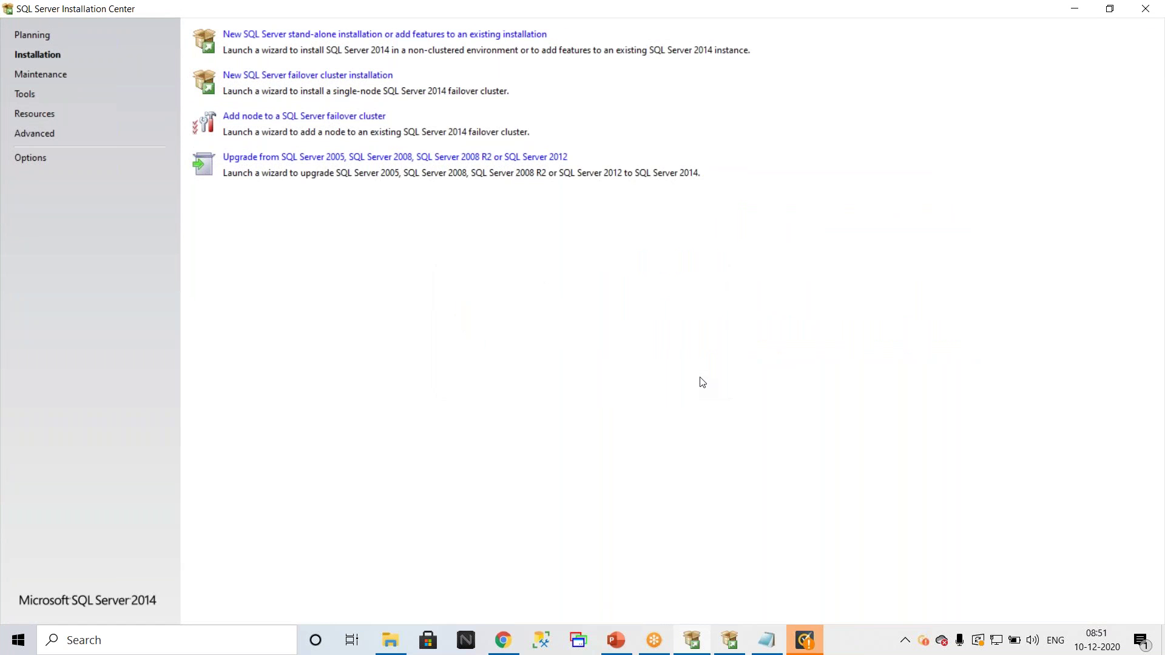
{"action": "double_click", "coordinate": [614, 9]}
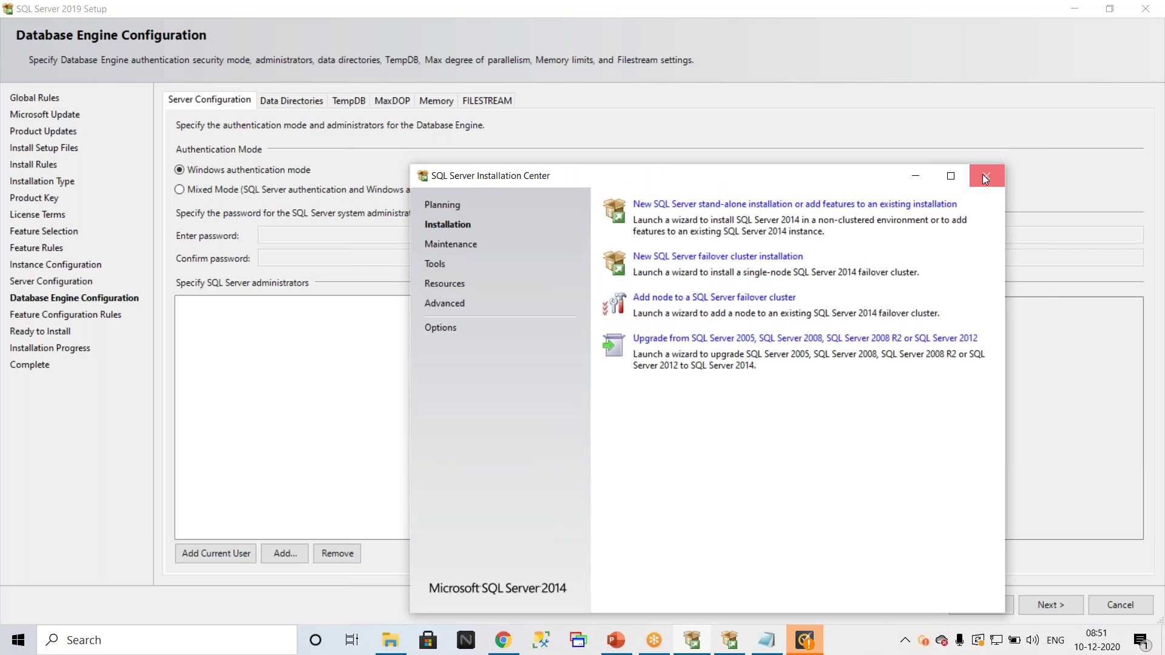
{"action": "left_click", "coordinate": [982, 174]}
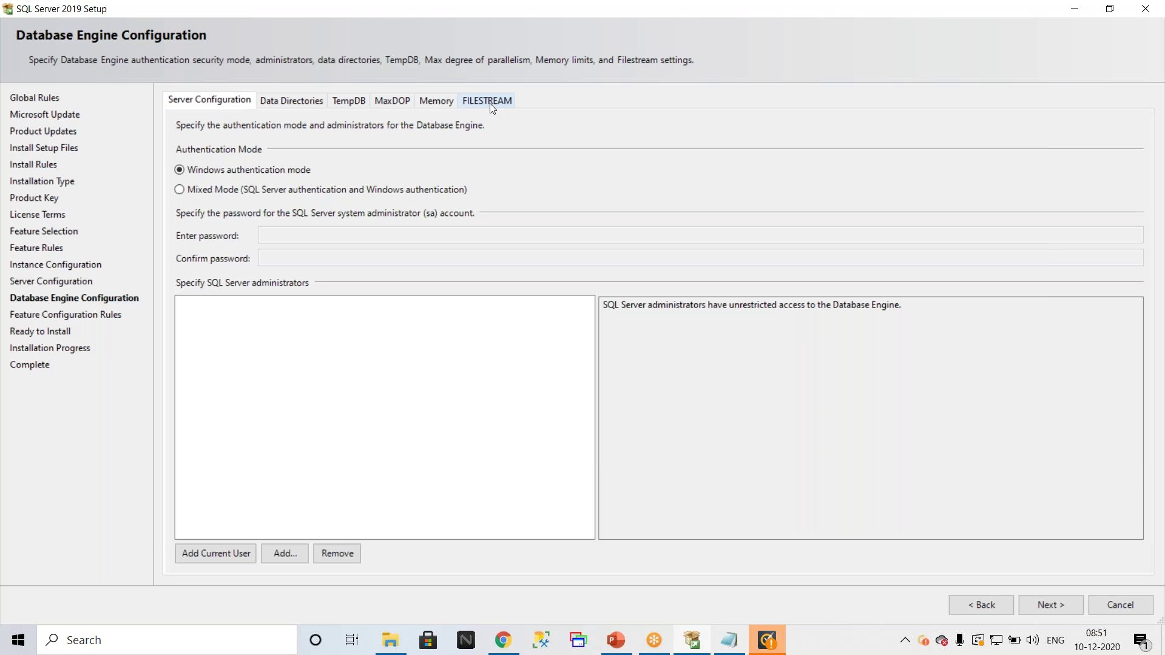
Step: Review the TempDB file settings, then show the Data Directories with root C:\Program Files\Microsoft SQL Server\
{"action": "left_click", "coordinate": [348, 102]}
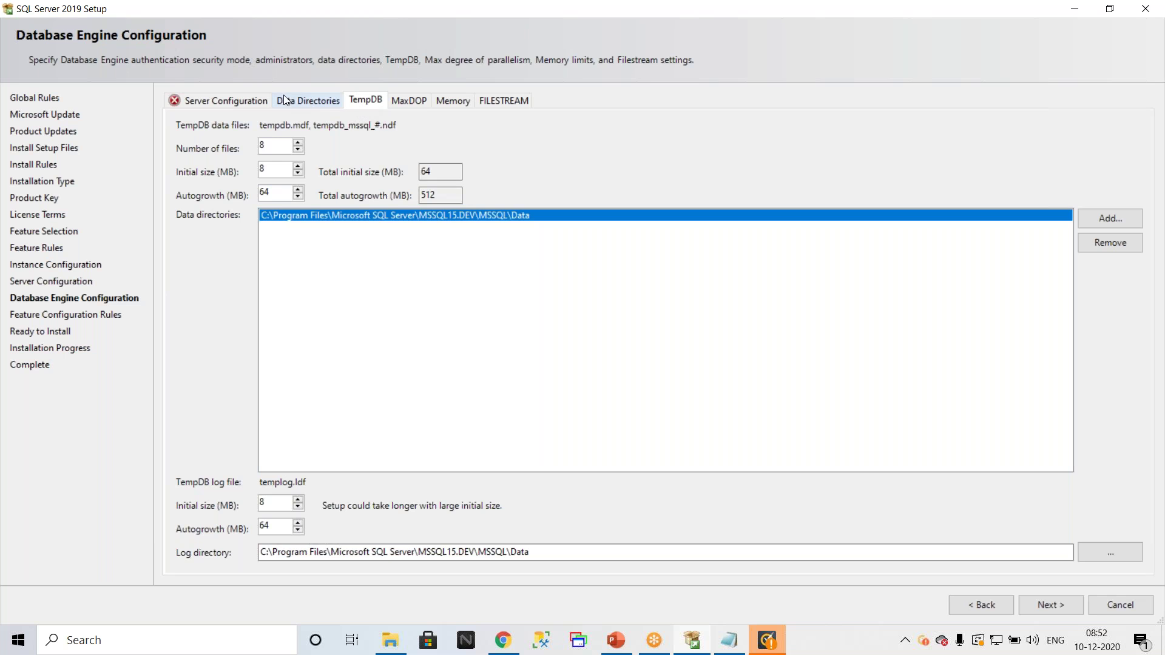
{"action": "left_click", "coordinate": [310, 102]}
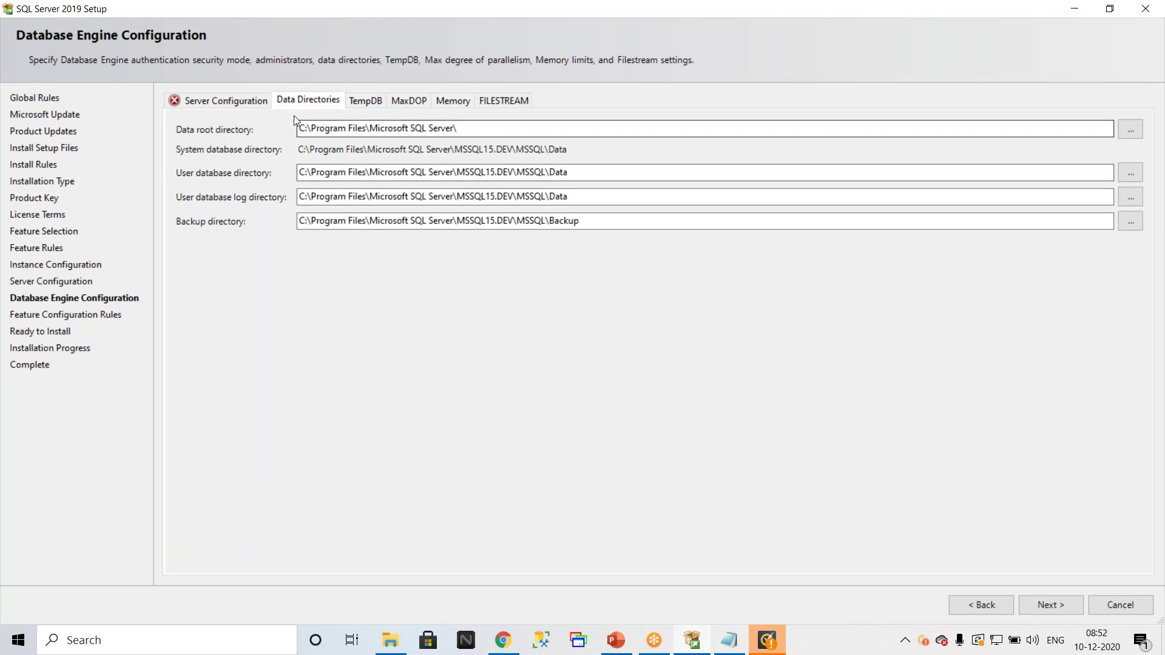
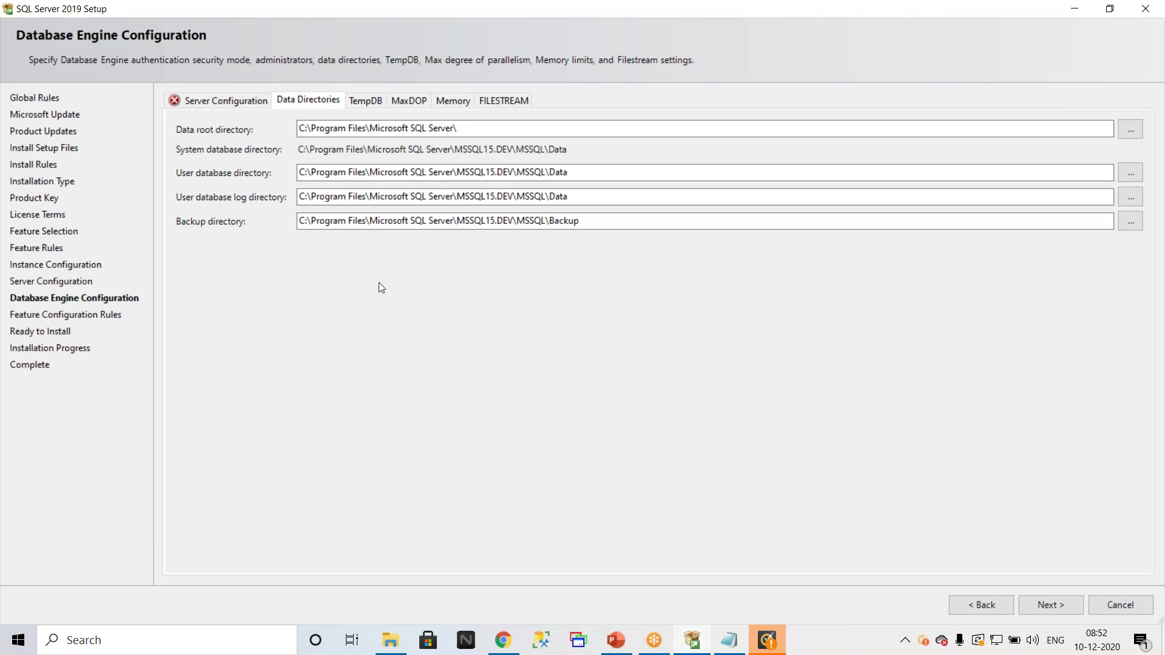
Step: Review the TempDB, MaxDOP and Memory tabs, back to TempDB, then show Server Configuration
{"action": "left_click", "coordinate": [369, 102]}
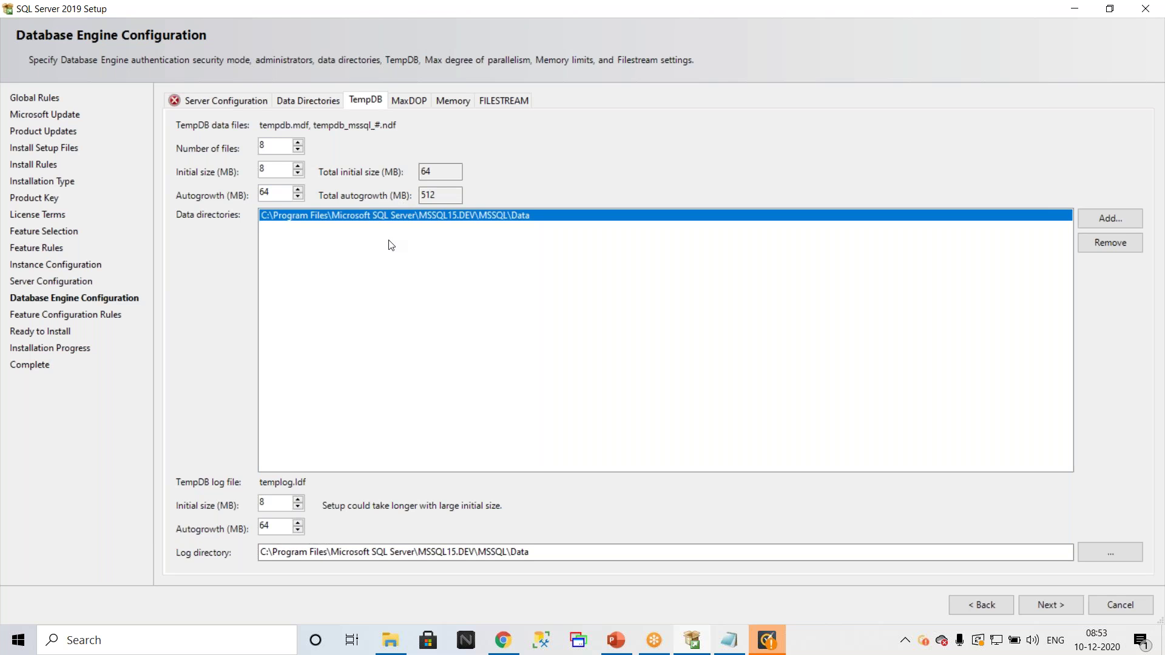
{"action": "left_click", "coordinate": [400, 103]}
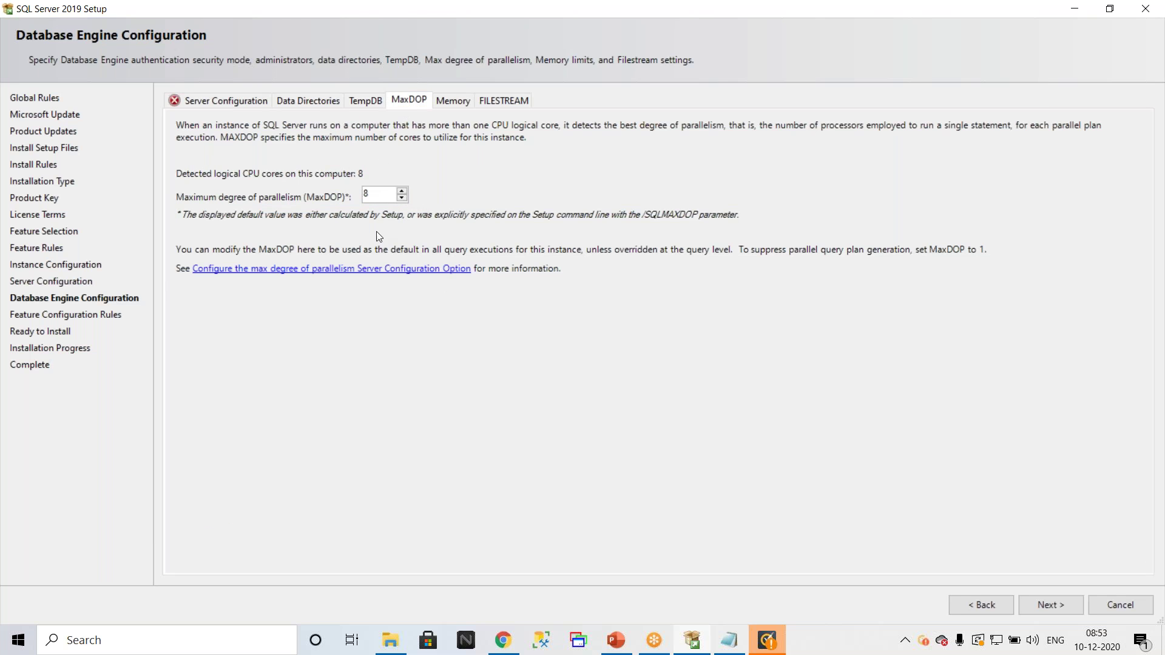
{"action": "left_click", "coordinate": [453, 102]}
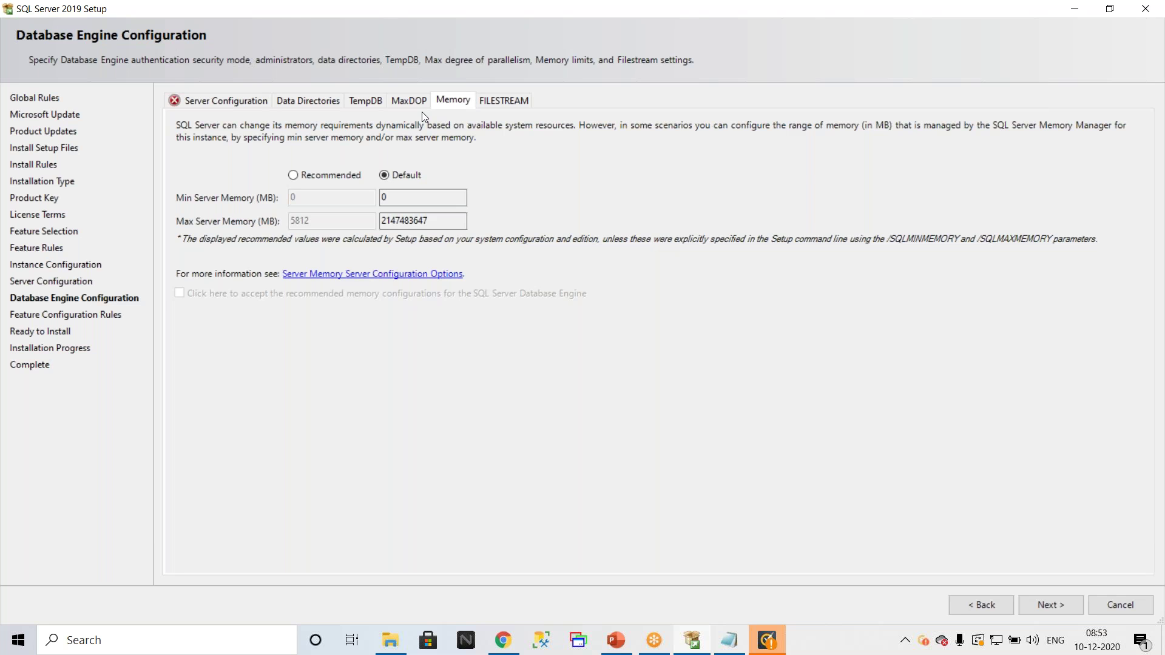
{"action": "left_click", "coordinate": [360, 102]}
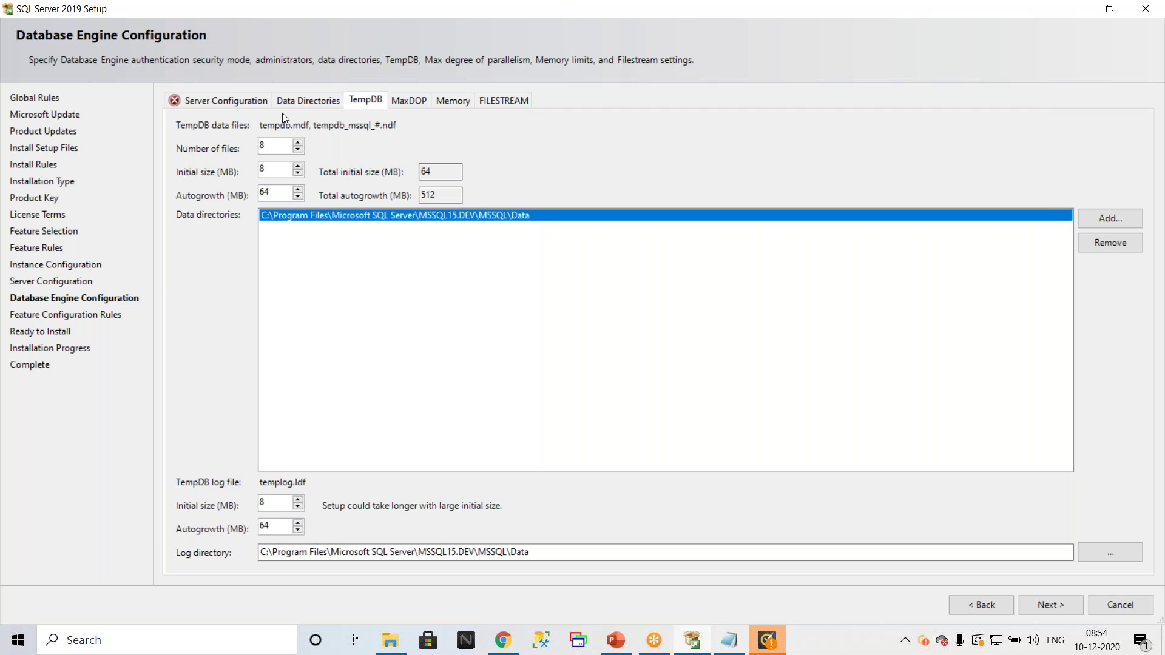
{"action": "left_click", "coordinate": [225, 100]}
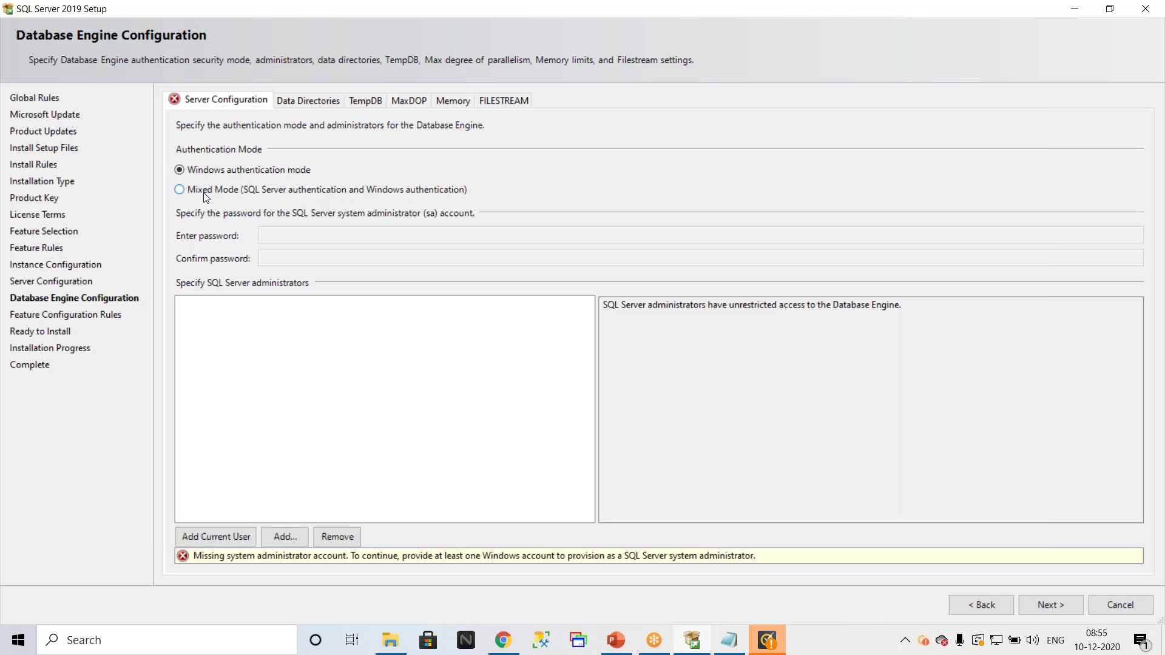
Step: Choose Mixed Mode authentication after briefly switching back to Windows authentication, then select the sa password field
{"action": "left_click", "coordinate": [203, 191]}
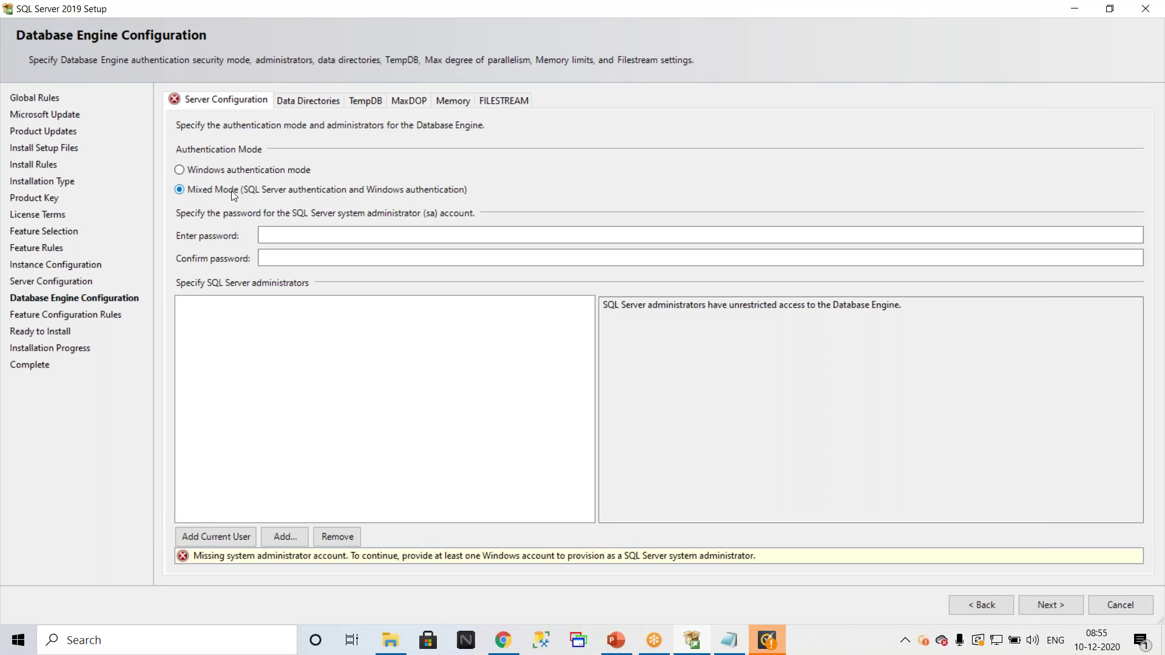
{"action": "left_click", "coordinate": [229, 173]}
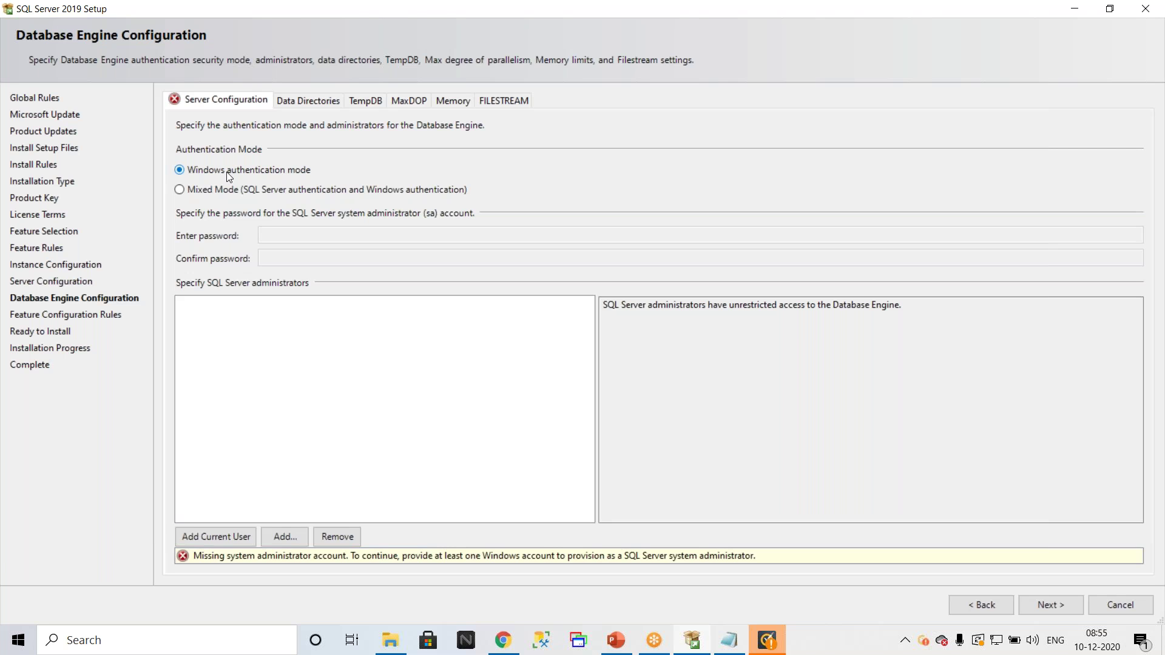
{"action": "left_click", "coordinate": [236, 190]}
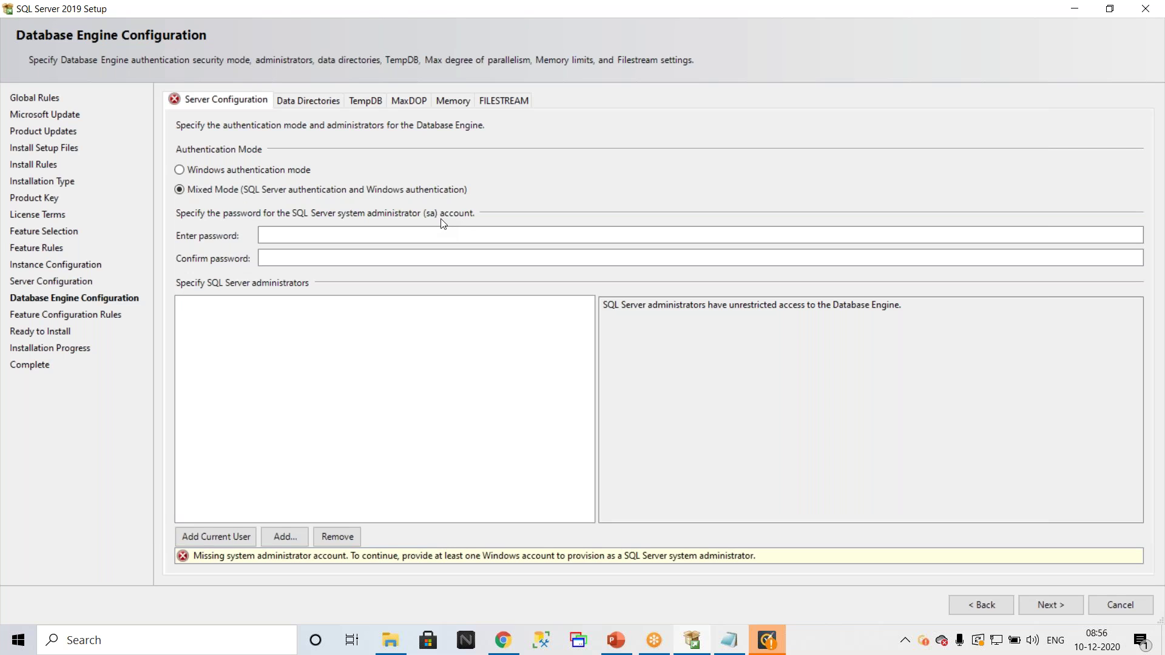
{"action": "left_click", "coordinate": [331, 234]}
Step: Type the sa password in Enter password and Confirm password, then adjust the Setup window
{"action": "type", "text": "12345678910"}
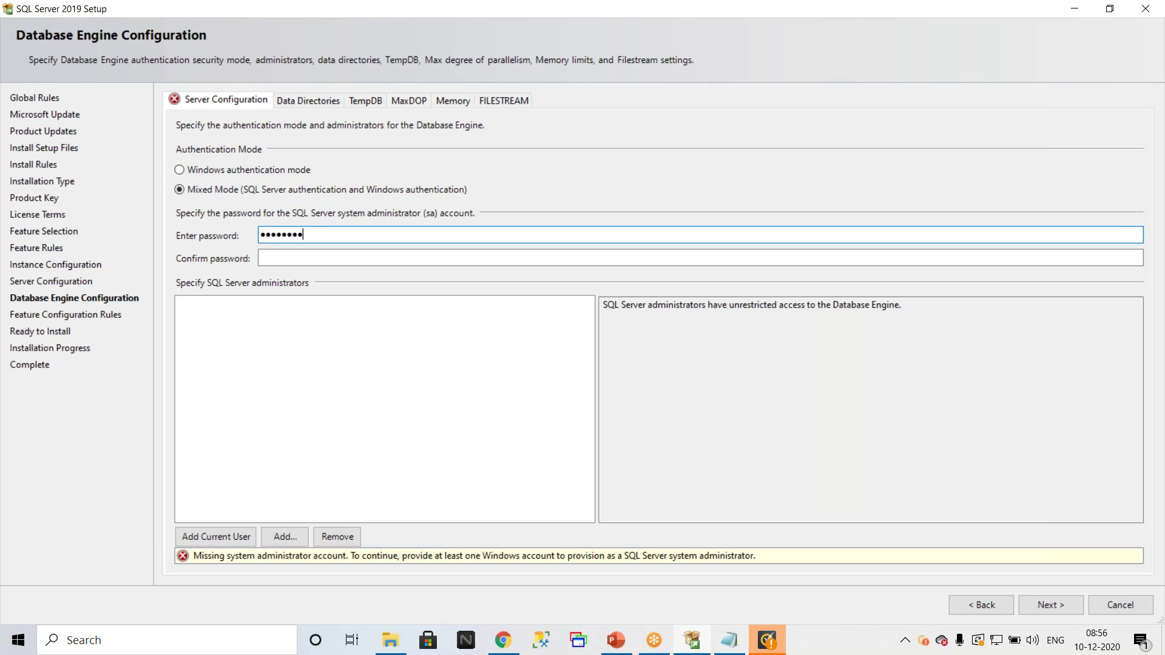
{"action": "type", "text": "1"}
{"action": "key", "text": "Tab"}
{"action": "type", "text": "12345"}
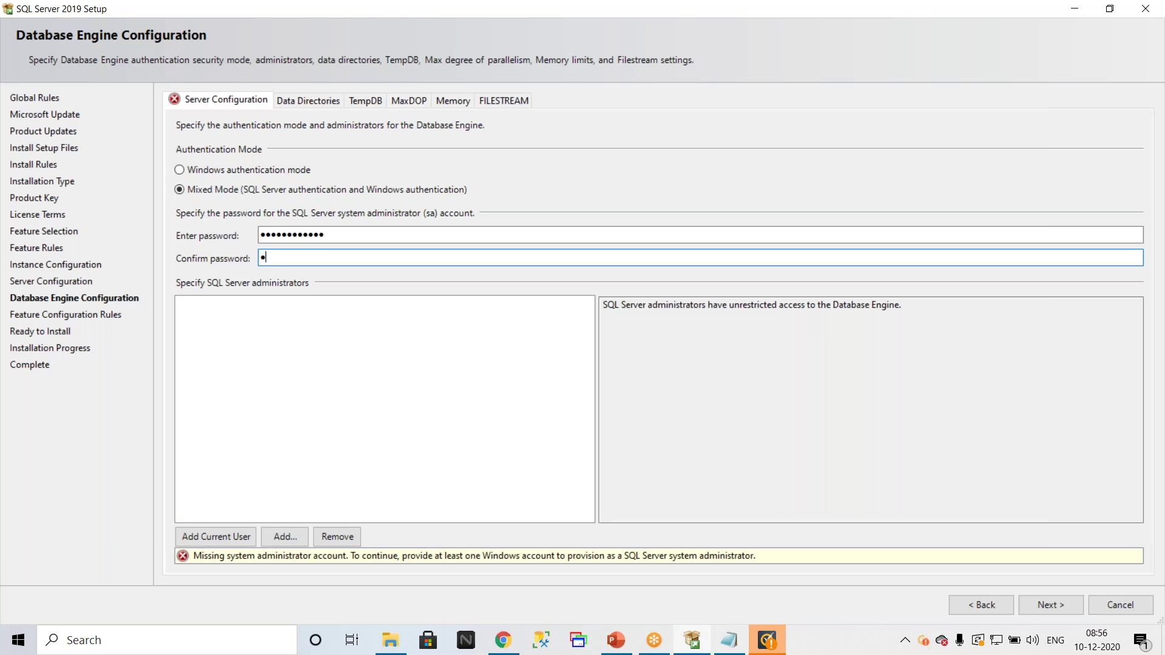
{"action": "type", "text": "6789101"}
{"action": "left_click", "coordinate": [369, 8]}
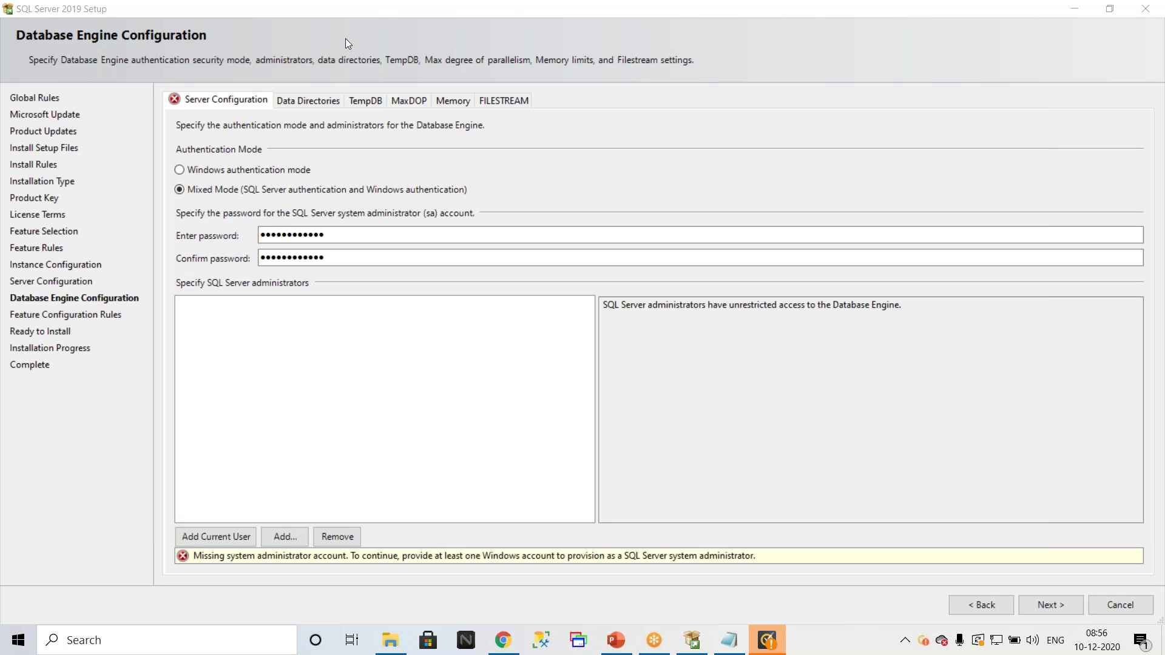
{"action": "mouse_move", "coordinate": [168, 138]}
{"action": "left_mouse_down"}
{"action": "mouse_move", "coordinate": [322, 291]}
{"action": "mouse_move", "coordinate": [539, 135]}
{"action": "left_mouse_up"}
{"action": "left_click_drag", "start_coordinate": [358, 115], "coordinate": [167, 126]}
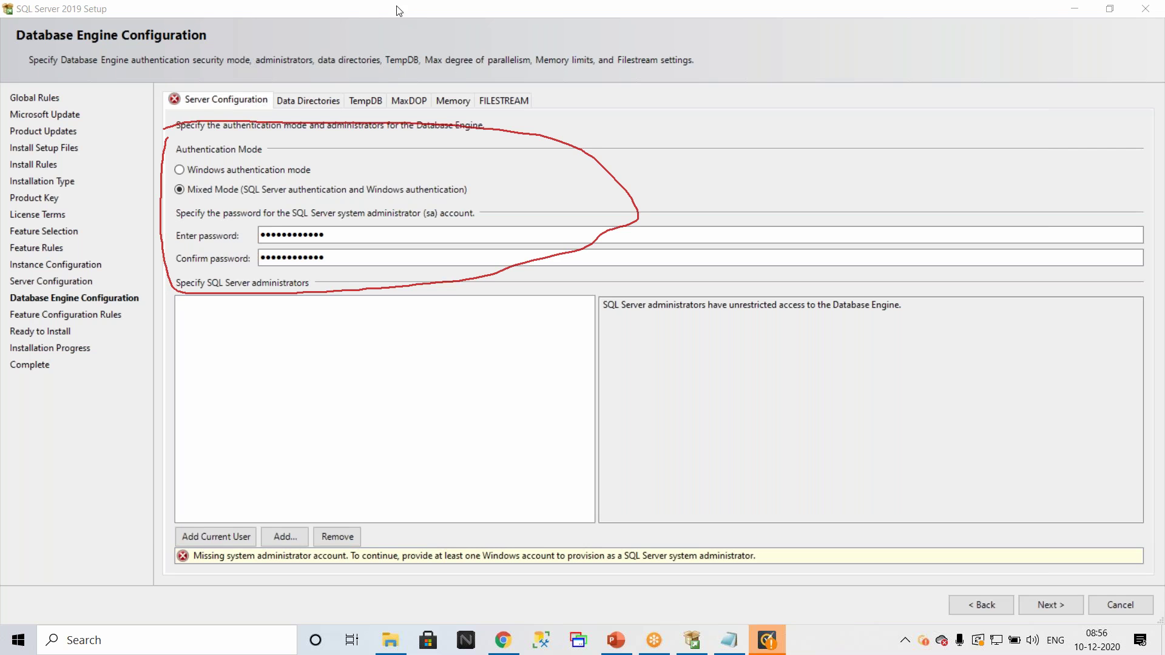
{"action": "key", "text": "e"}
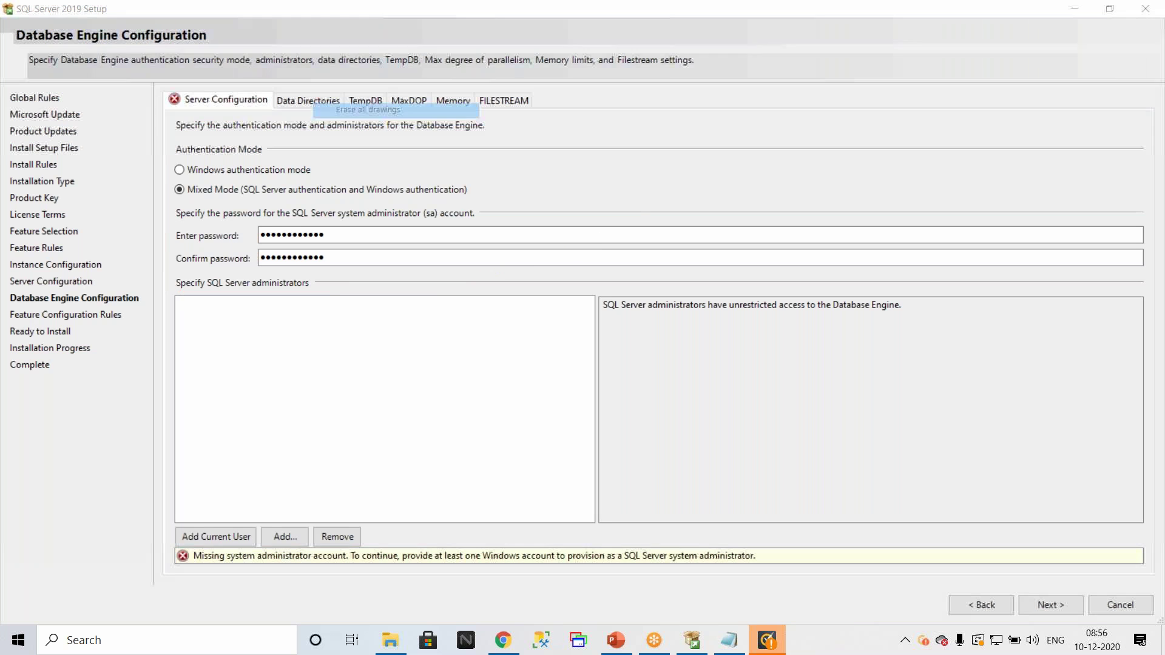
{"action": "key", "text": "Escape"}
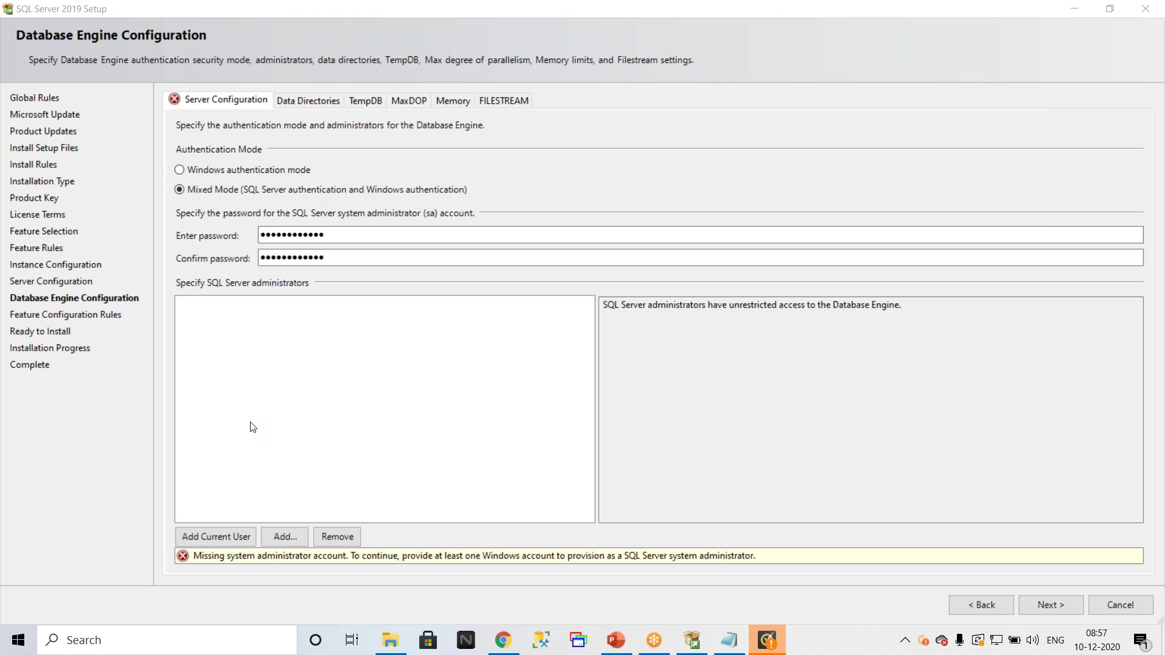
Step: Launch Notepad from Run and note down the two domain SQL account names
{"action": "key", "text": "super+r"}
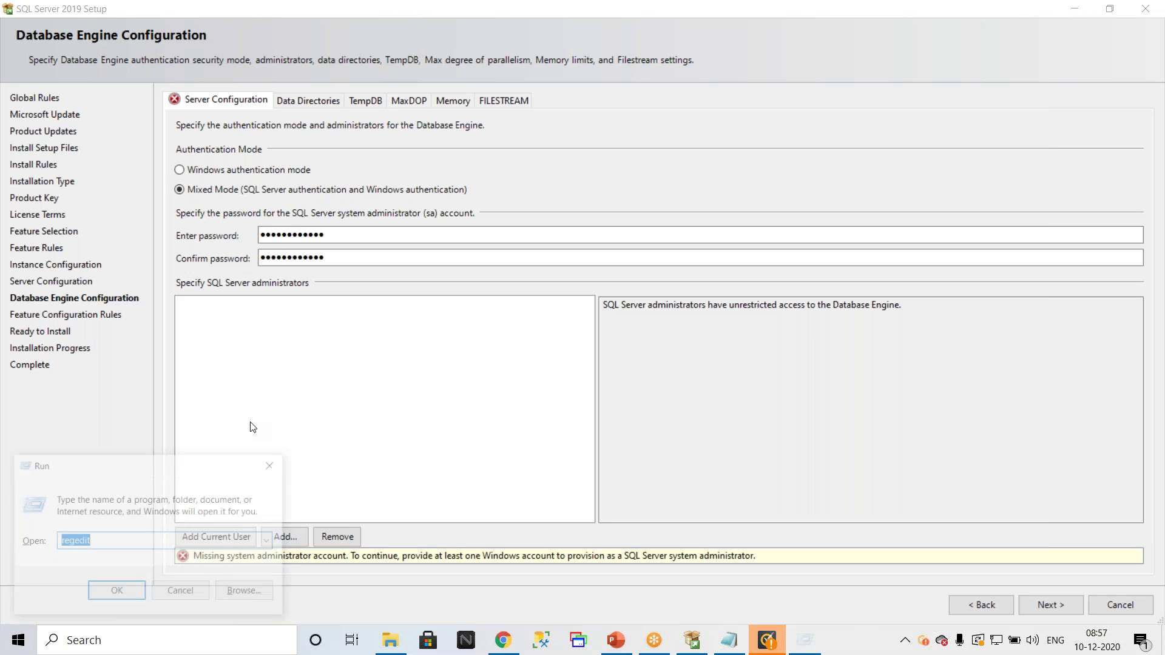
{"action": "type", "text": "not"}
{"action": "key", "text": "Down"}
{"action": "key", "text": "Return"}
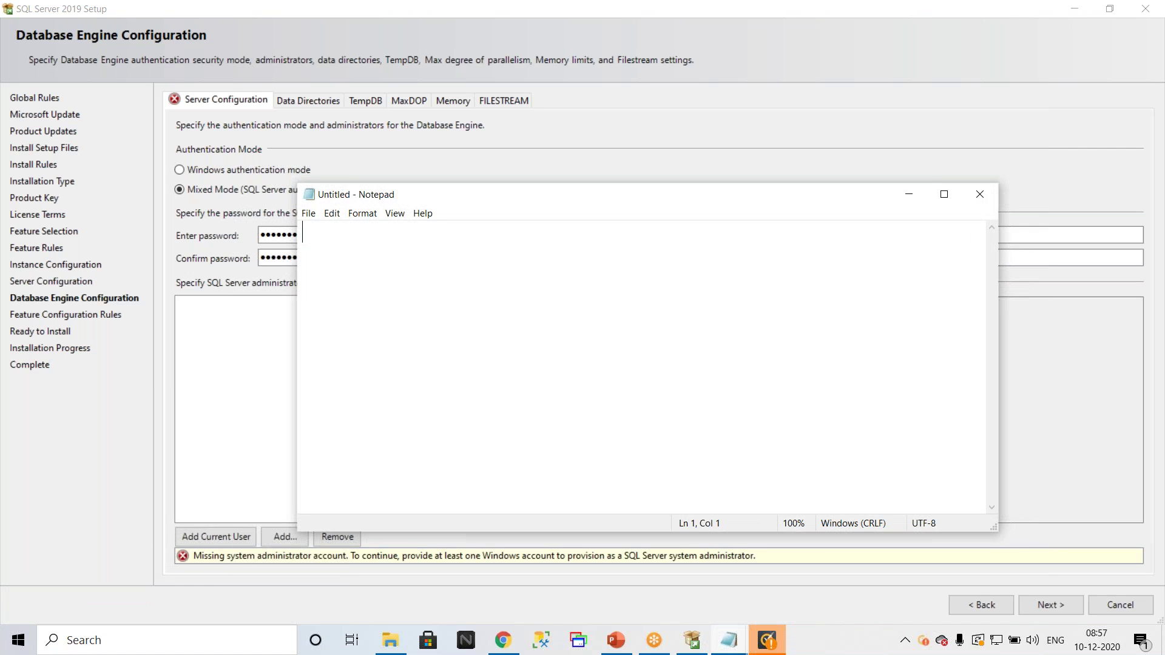
{"action": "type", "text": "na\\sql.dba.lg"}
{"action": "key", "text": "Return"}
{"action": "type", "text": "na\\msp.sql."}
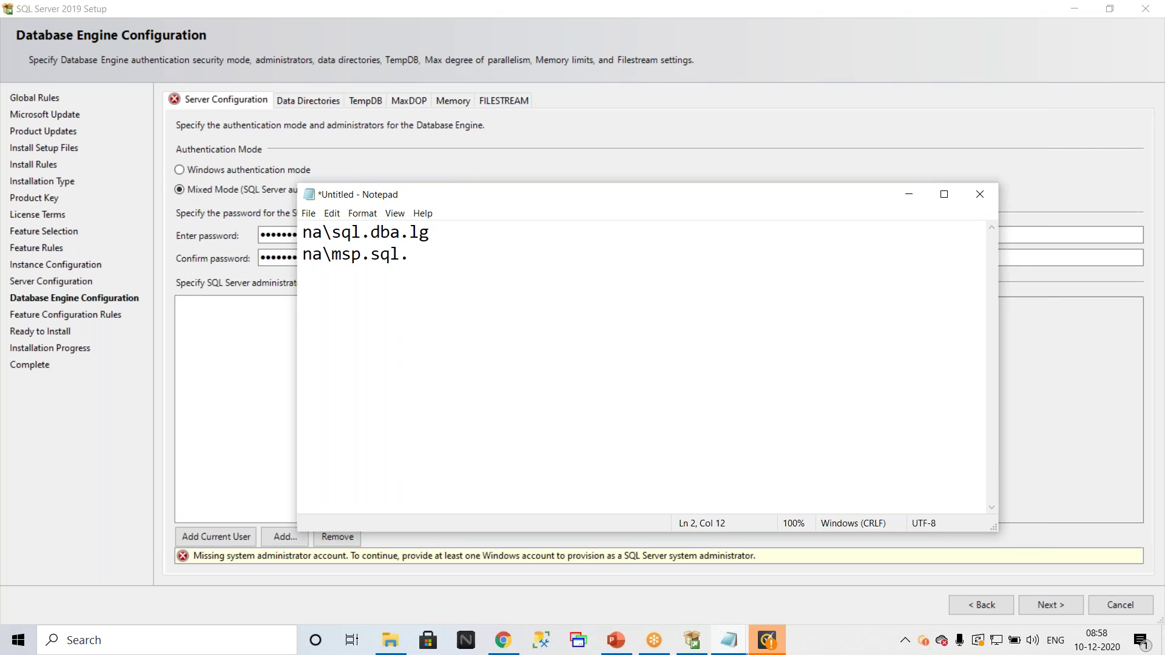
{"action": "type", "text": "ug"}
Step: Correct the second account name, then select the first account name line
{"action": "left_click", "coordinate": [411, 256]}
{"action": "type", "text": "b"}
{"action": "type", "text": "a,"}
{"action": "key", "text": "BackSpace"}
{"action": "type", "text": "."}
{"action": "left_click_drag", "start_coordinate": [512, 262], "coordinate": [223, 220]}
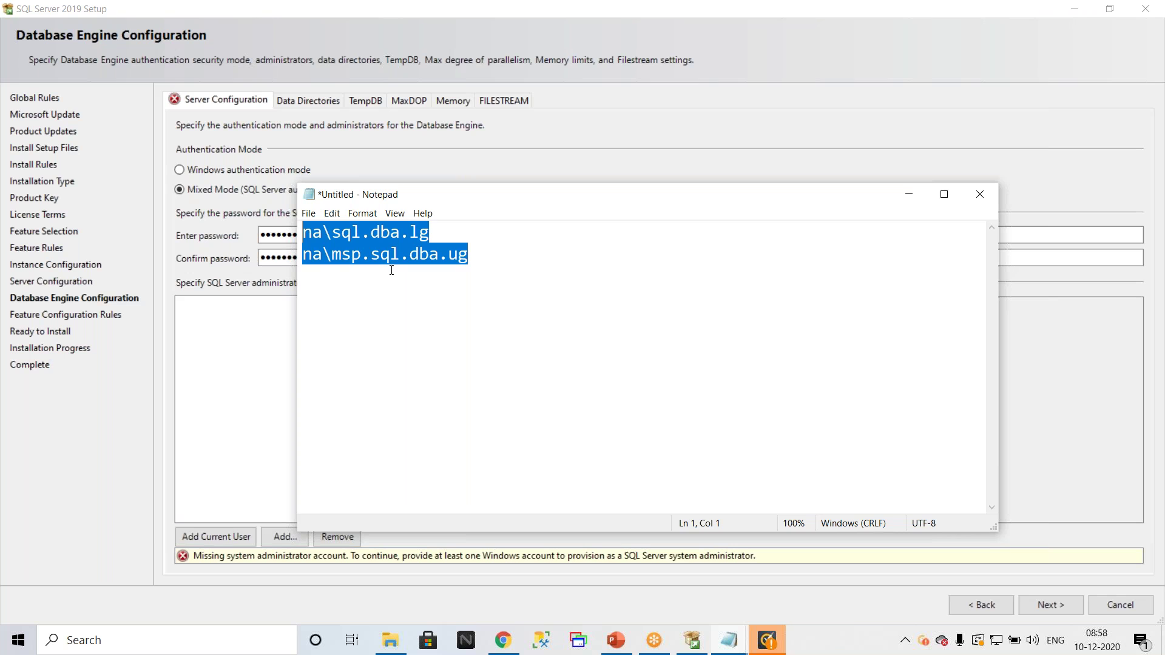
{"action": "left_click_drag", "start_coordinate": [446, 234], "coordinate": [224, 234]}
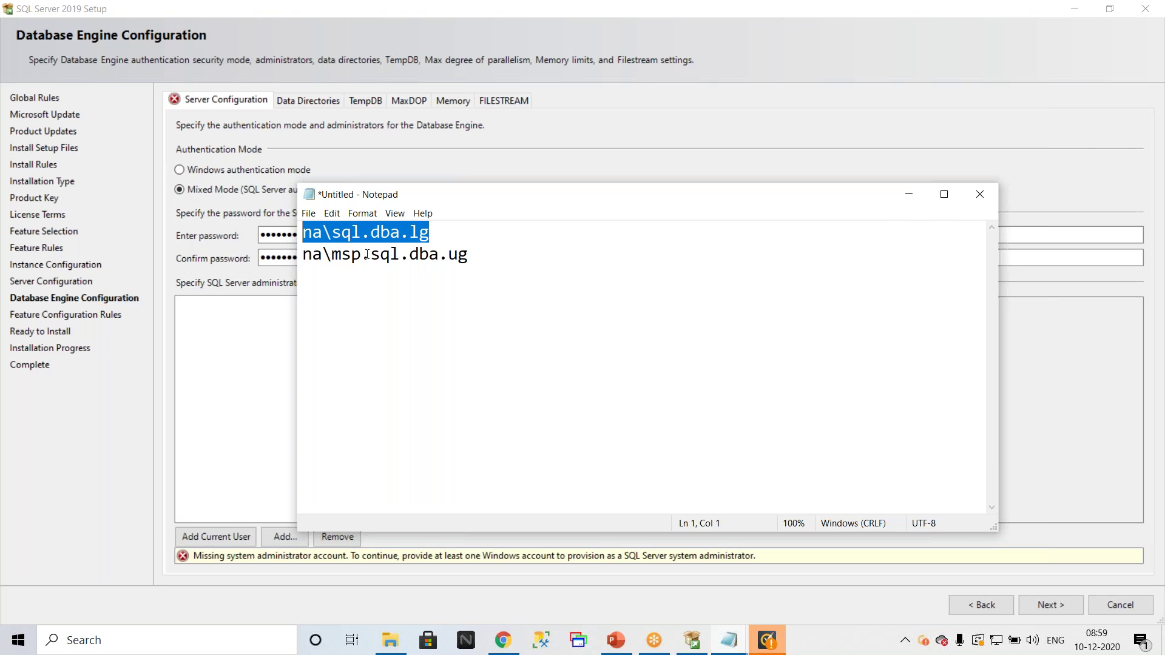
Step: Close Notepad with Don't Save, add the current Windows user as administrator, and open Add
{"action": "left_click", "coordinate": [989, 197]}
{"action": "left_click", "coordinate": [610, 322]}
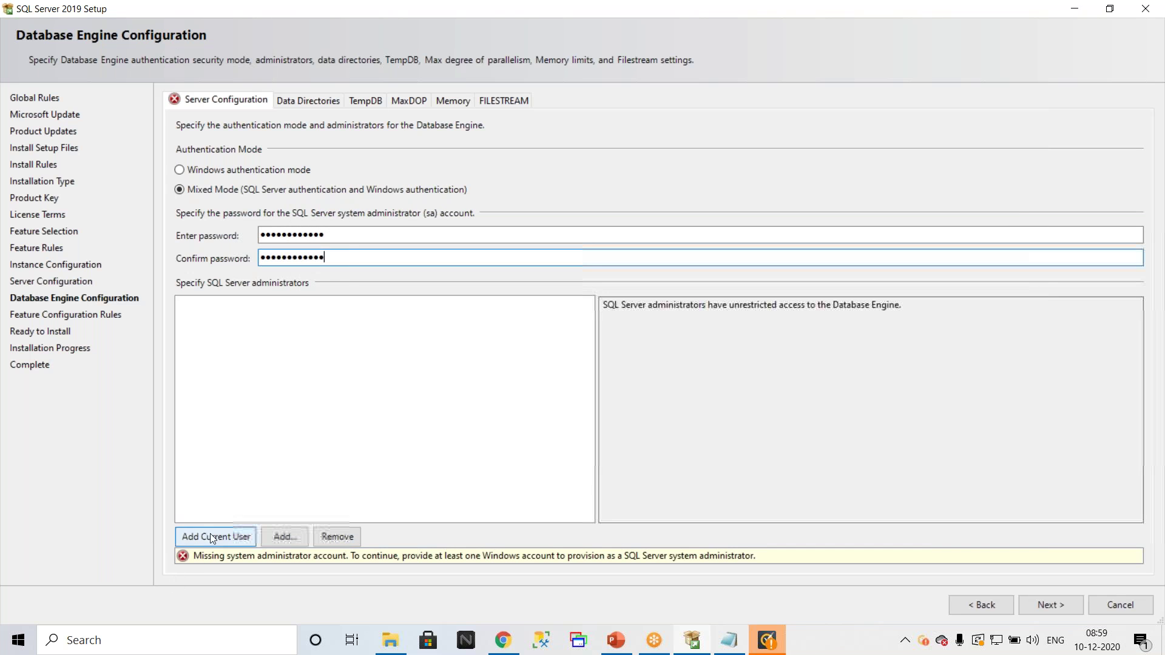
{"action": "left_click", "coordinate": [209, 538]}
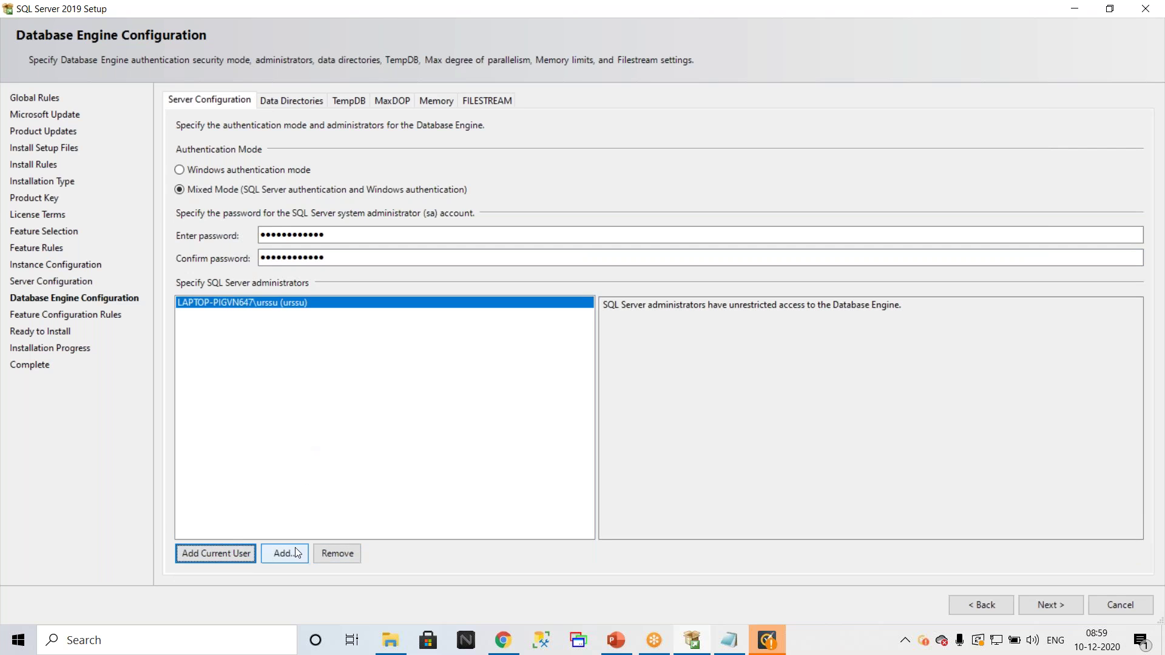
{"action": "left_click", "coordinate": [280, 555]}
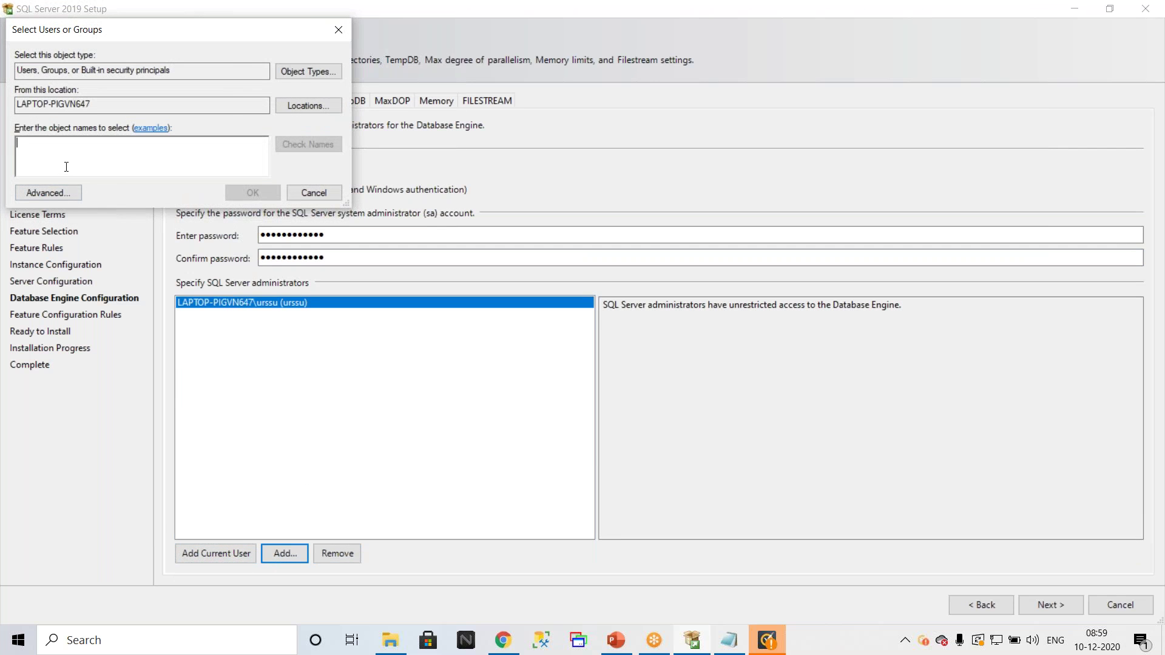
Step: Look up the domain DBA account, which isn't found, exclude Groups from object types, then cancel
{"action": "type", "text": "na\\sql."}
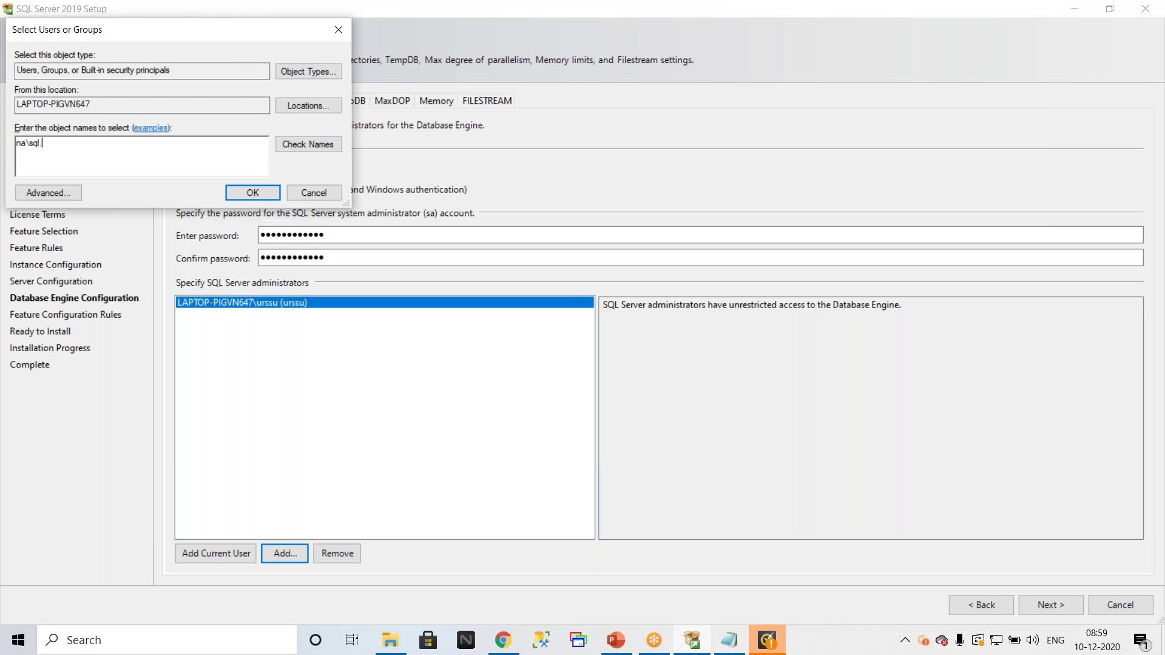
{"action": "type", "text": "dba.lg"}
{"action": "left_click", "coordinate": [311, 143]}
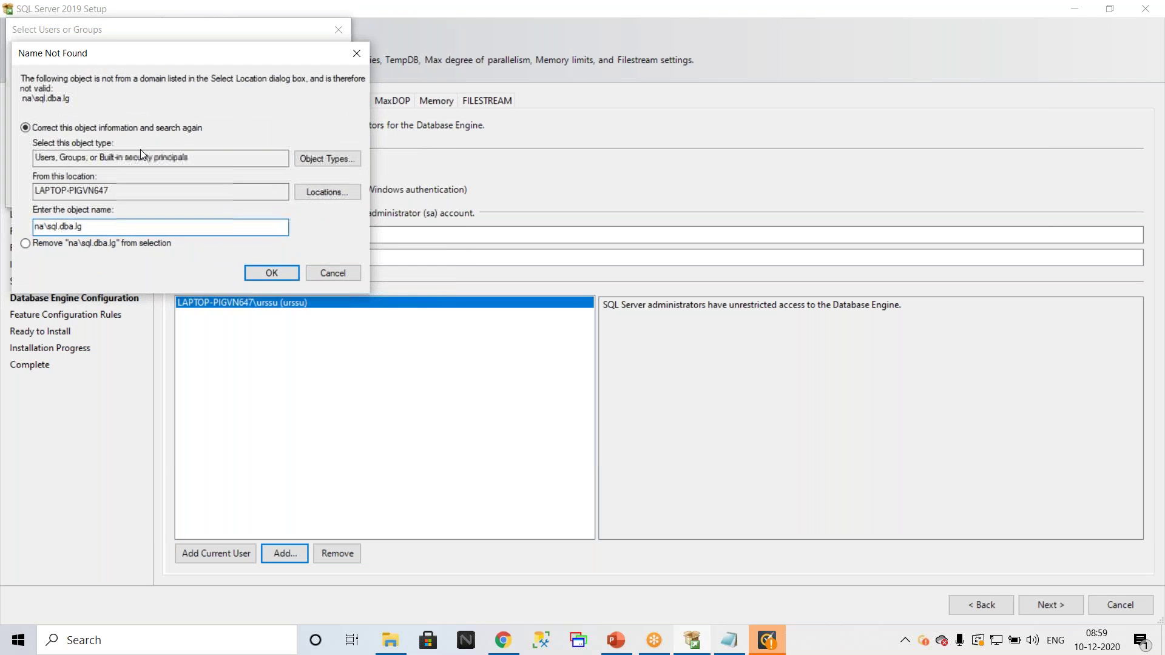
{"action": "left_click", "coordinate": [348, 278]}
{"action": "left_click", "coordinate": [313, 72]}
{"action": "left_click", "coordinate": [30, 145]}
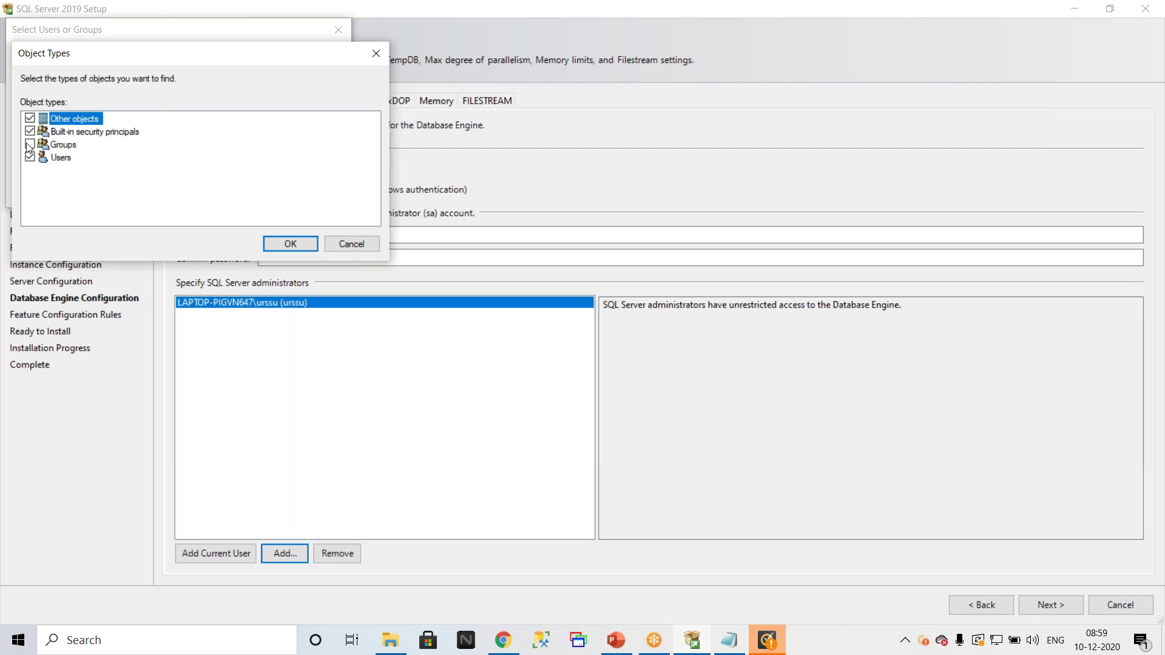
{"action": "left_click", "coordinate": [288, 242]}
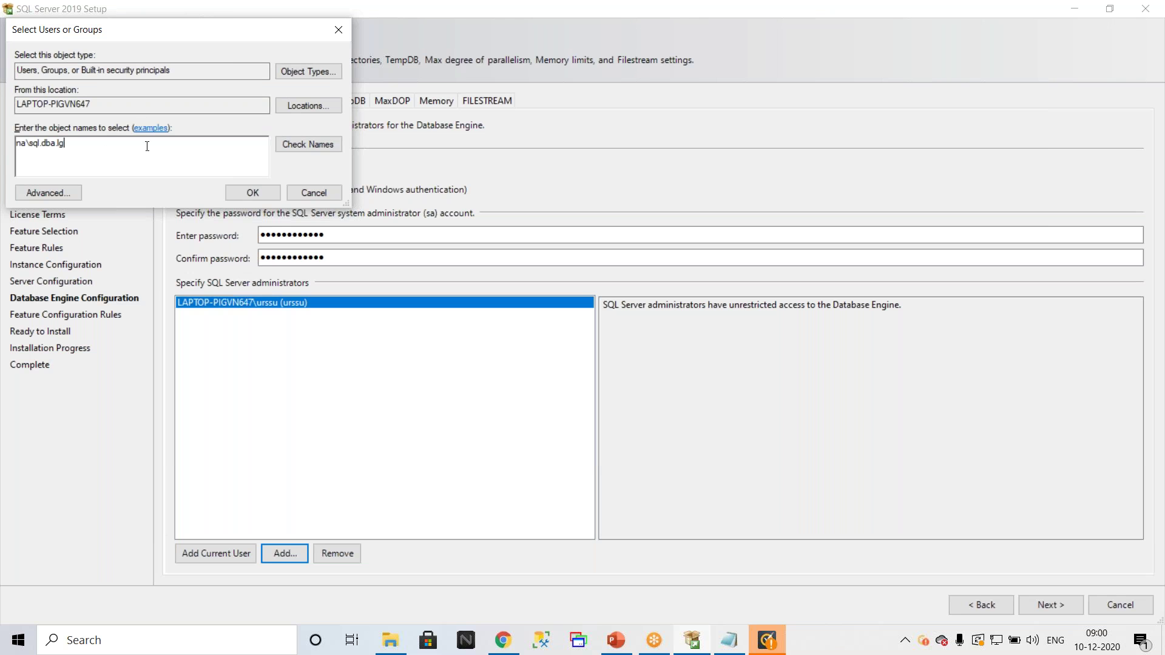
{"action": "left_click", "coordinate": [322, 195]}
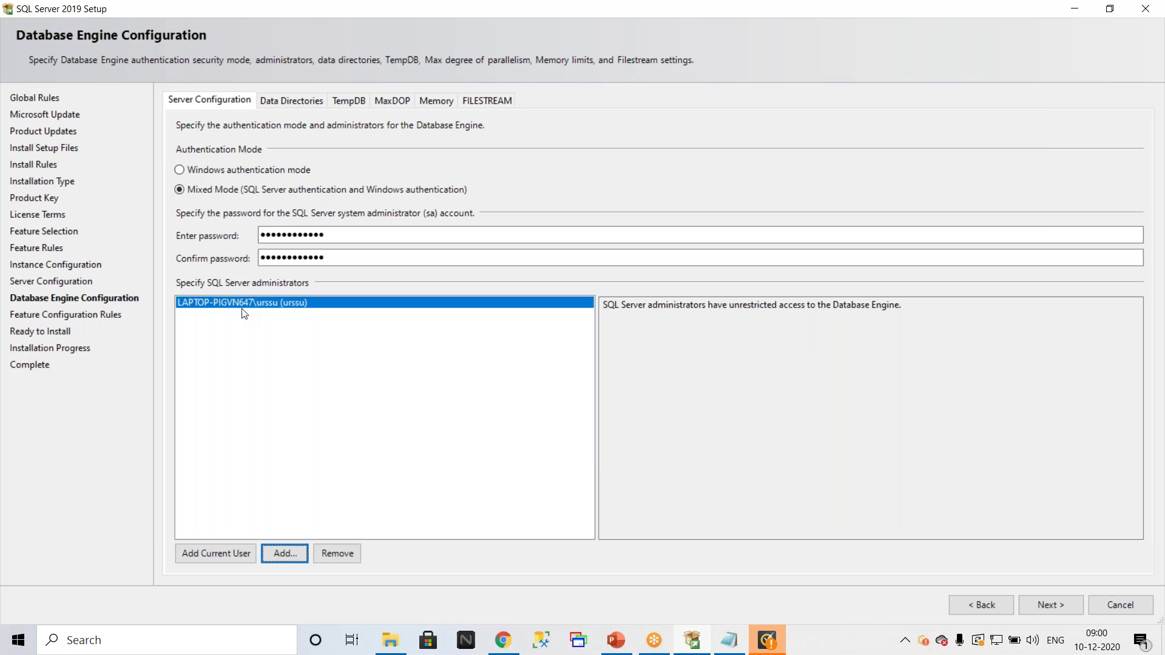
Step: Re-add the current Windows user as administrator after removing it causes a validation error
{"action": "left_click", "coordinate": [345, 556]}
{"action": "left_click", "coordinate": [1041, 608]}
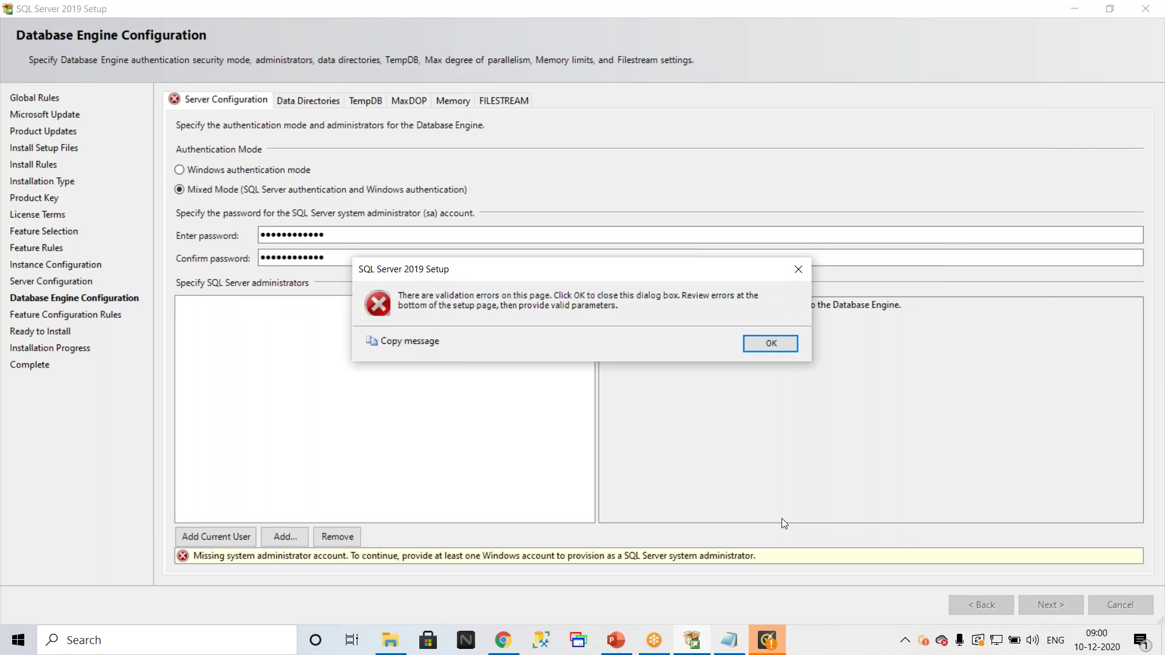
{"action": "left_click", "coordinate": [781, 345]}
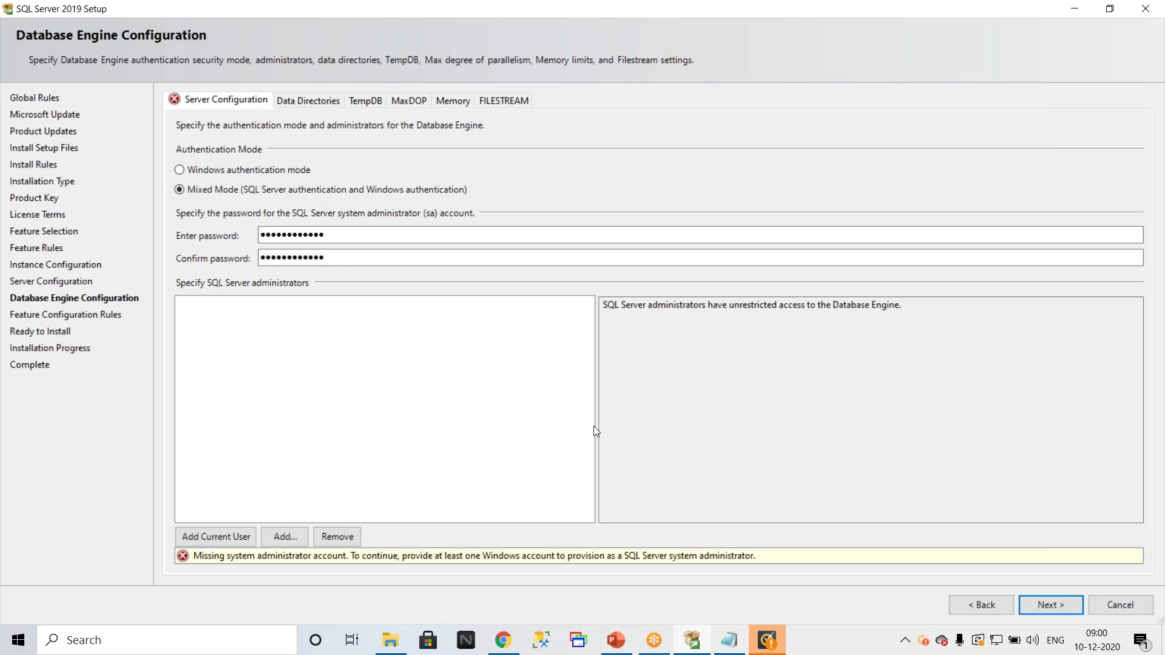
{"action": "left_click", "coordinate": [280, 537]}
{"action": "left_click", "coordinate": [331, 198]}
{"action": "left_click", "coordinate": [208, 551]}
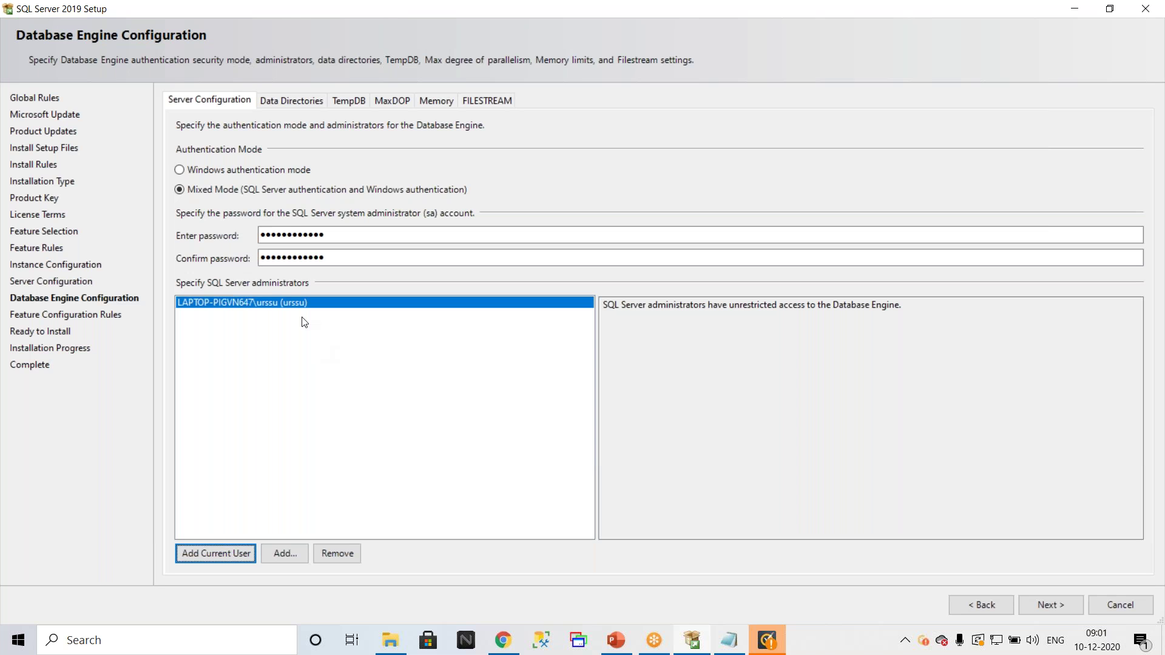
{"action": "left_click", "coordinate": [287, 99]}
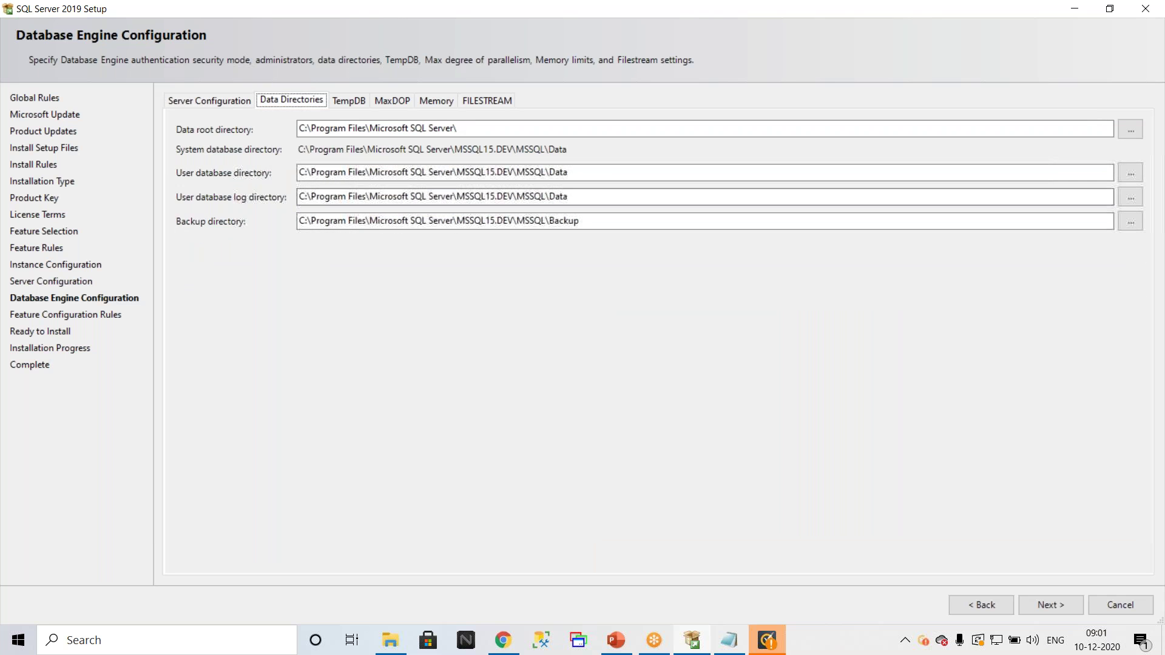
{"action": "left_click", "coordinate": [622, 631]}
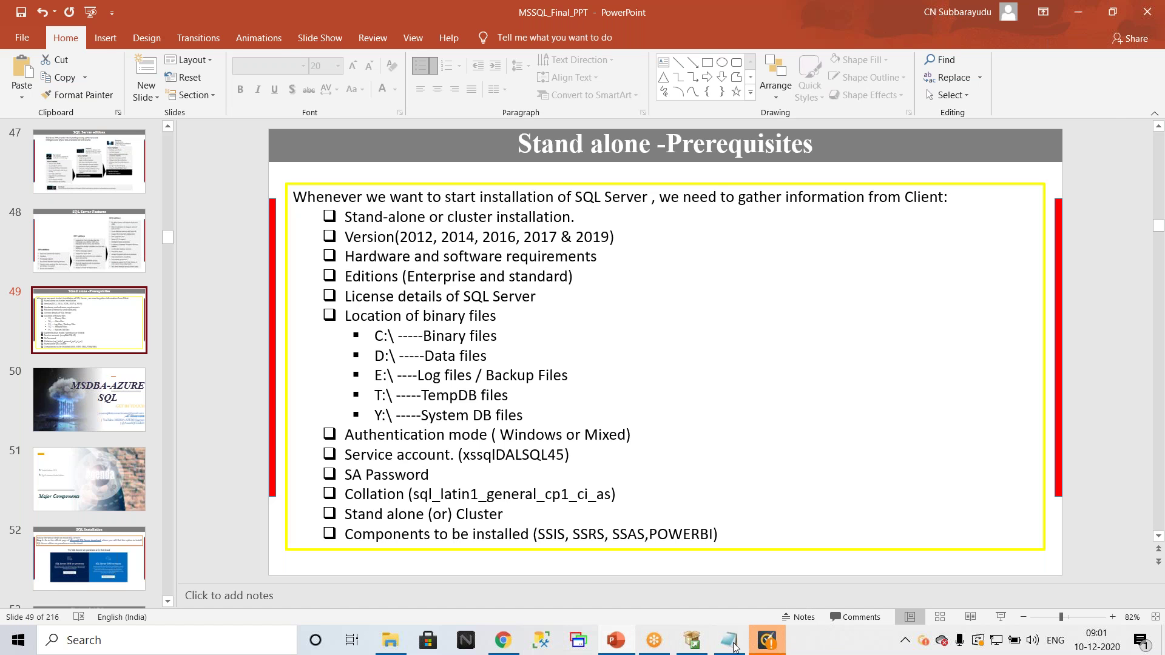
{"action": "left_click", "coordinate": [774, 645]}
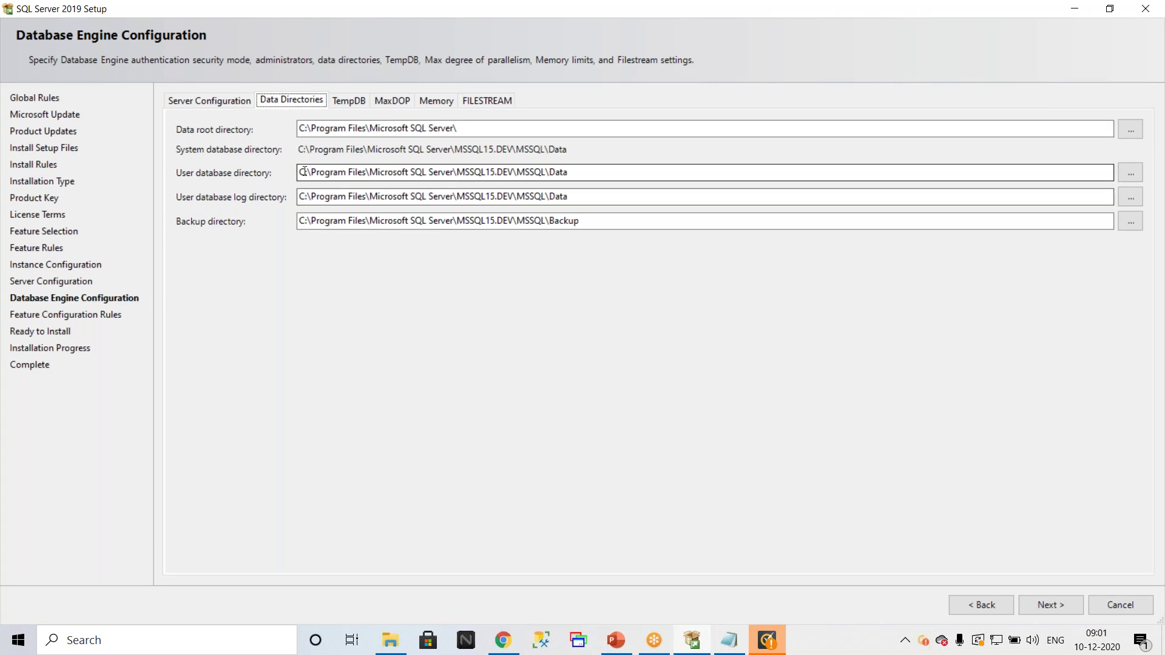
Step: Change the data root directory to drive D: and the user database log directory to C:
{"action": "left_click", "coordinate": [307, 131]}
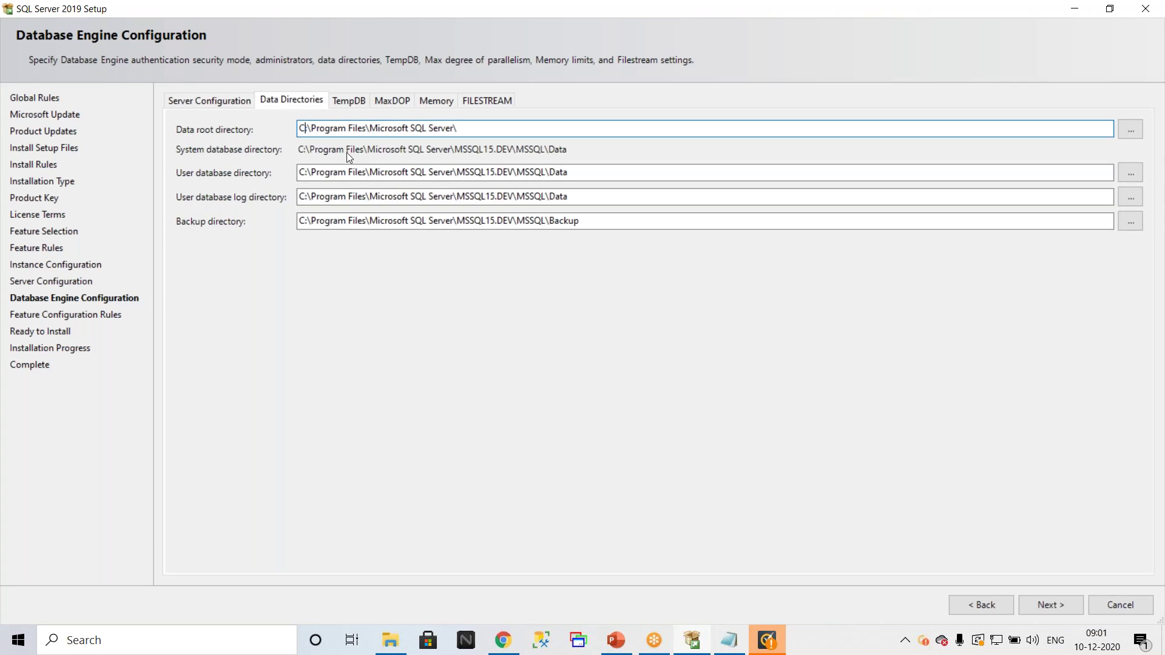
{"action": "key", "text": "BackSpace"}
{"action": "type", "text": "D"}
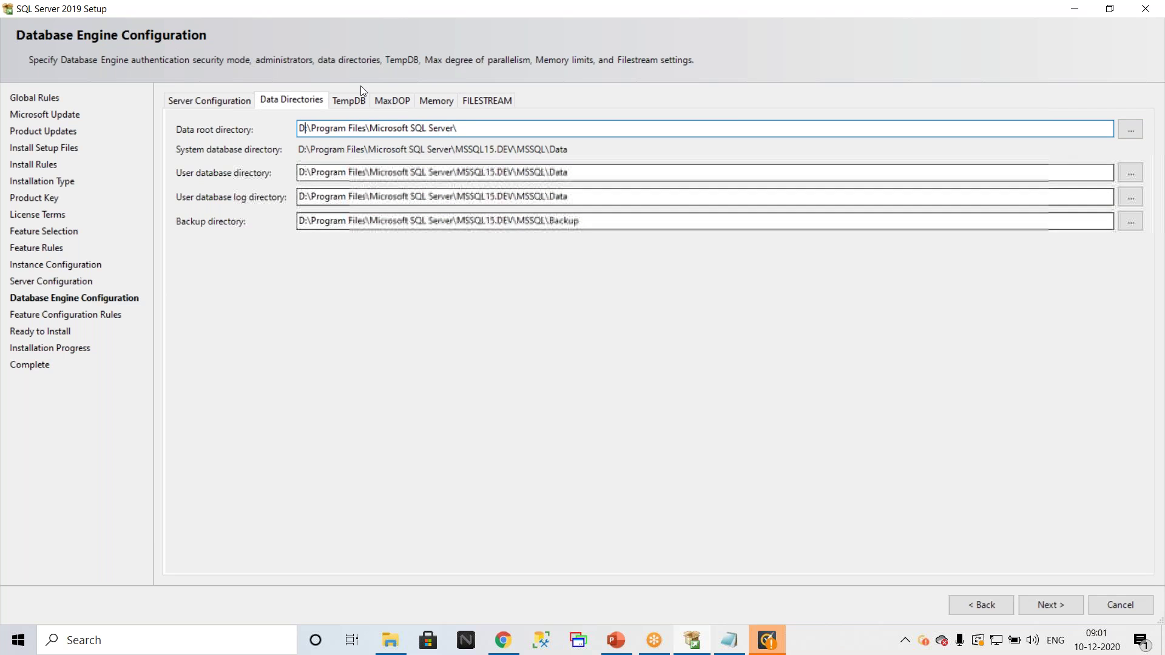
{"action": "left_click", "coordinate": [350, 201]}
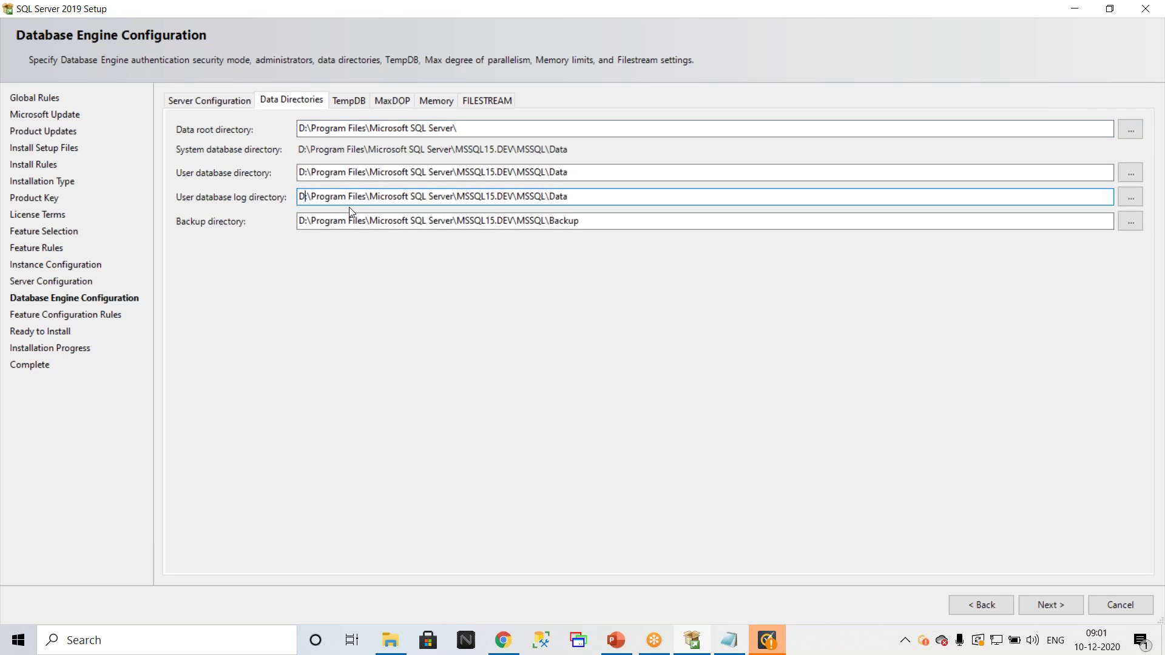
{"action": "key", "text": "BackSpace"}
{"action": "type", "text": "C"}
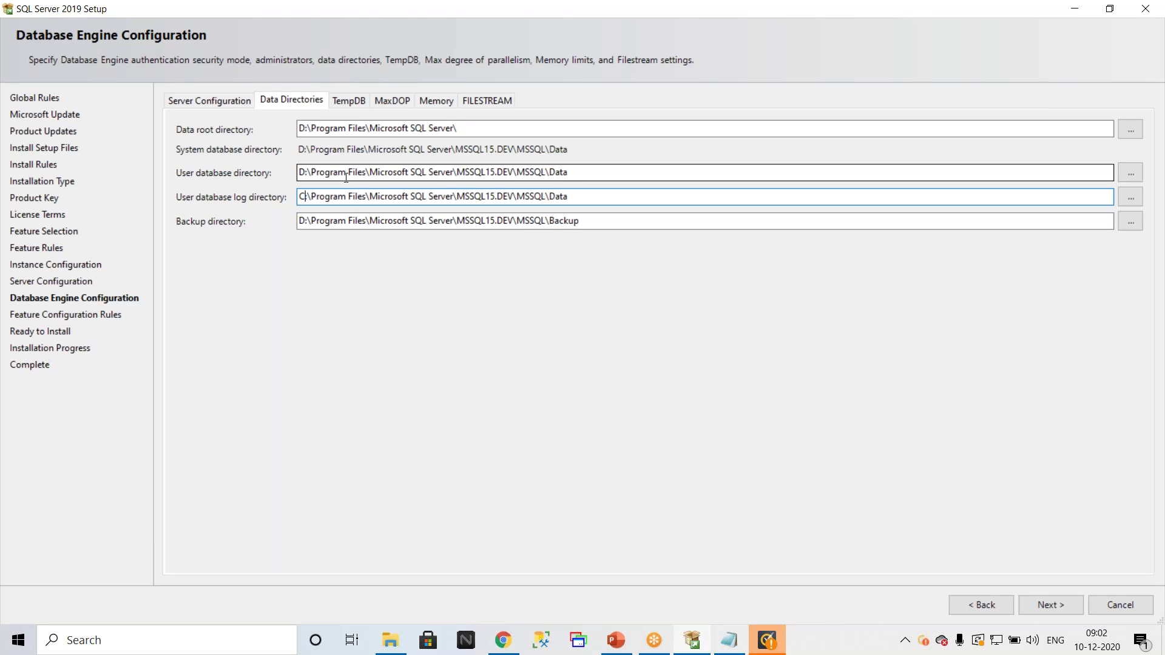
{"action": "type", "text": ":"}
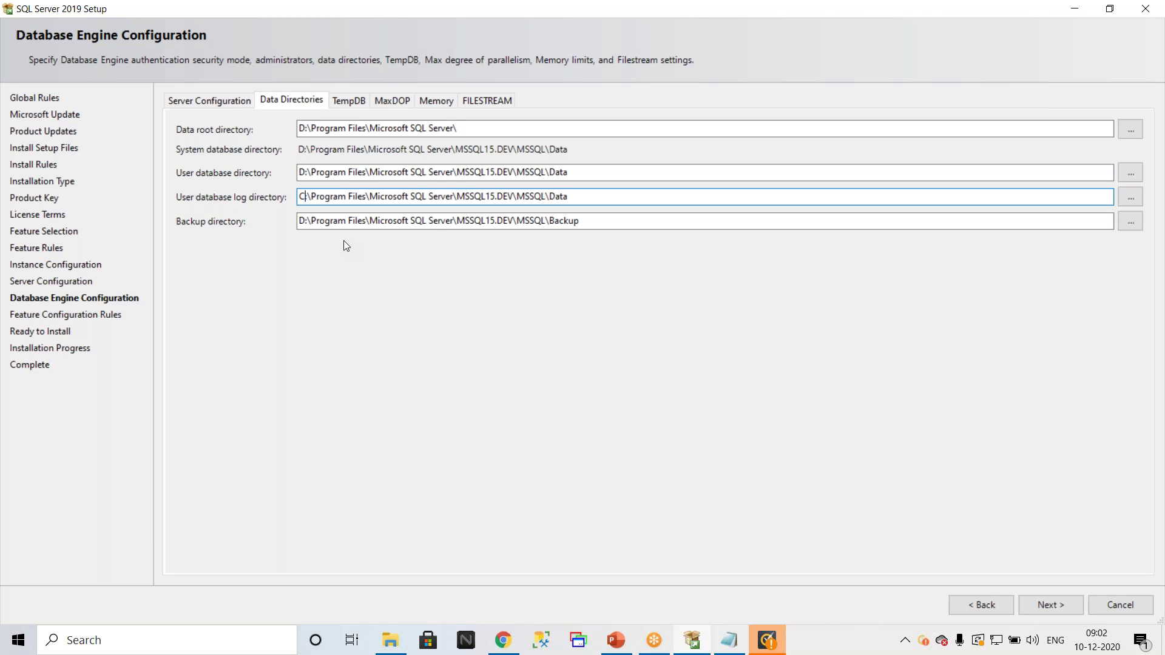
{"action": "left_click", "coordinate": [344, 103]}
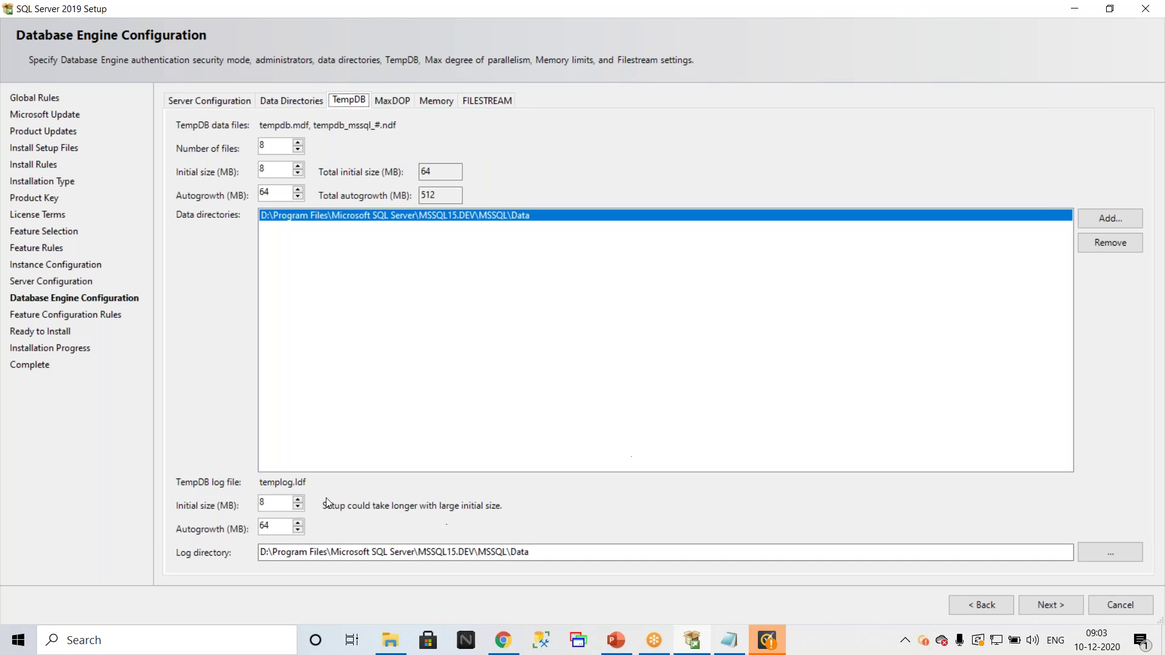
Step: Look over the MaxDOP, Memory and FILESTREAM tabs, then return via Server Configuration to MaxDOP
{"action": "left_click", "coordinate": [398, 100]}
{"action": "left_click", "coordinate": [438, 101]}
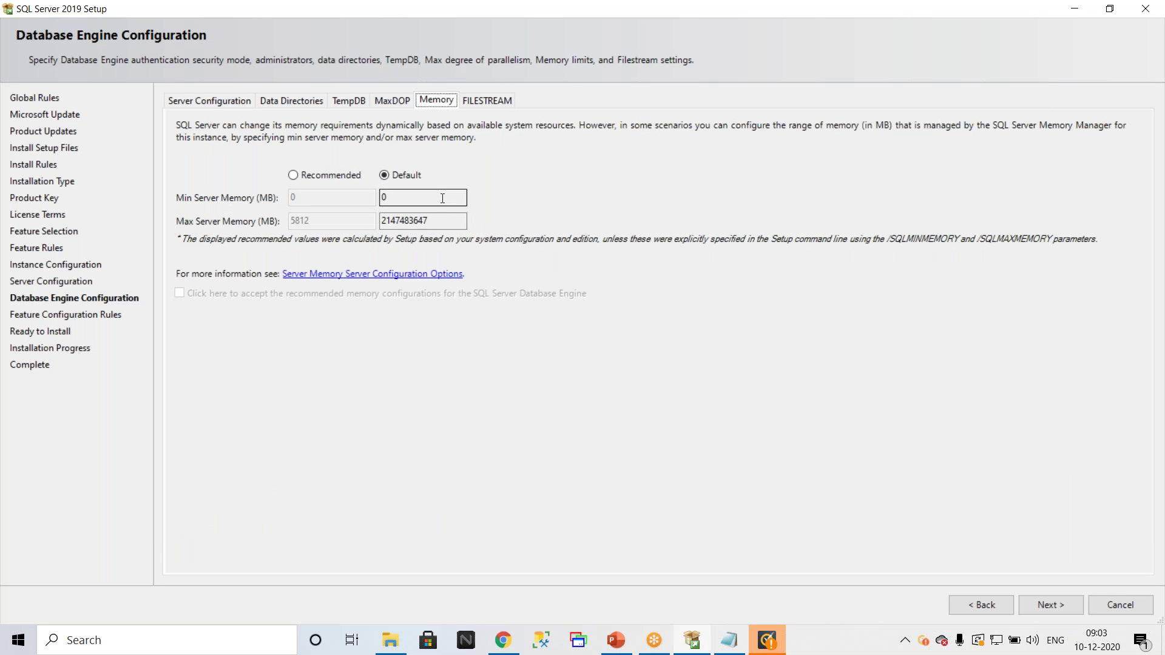
{"action": "left_click", "coordinate": [493, 99]}
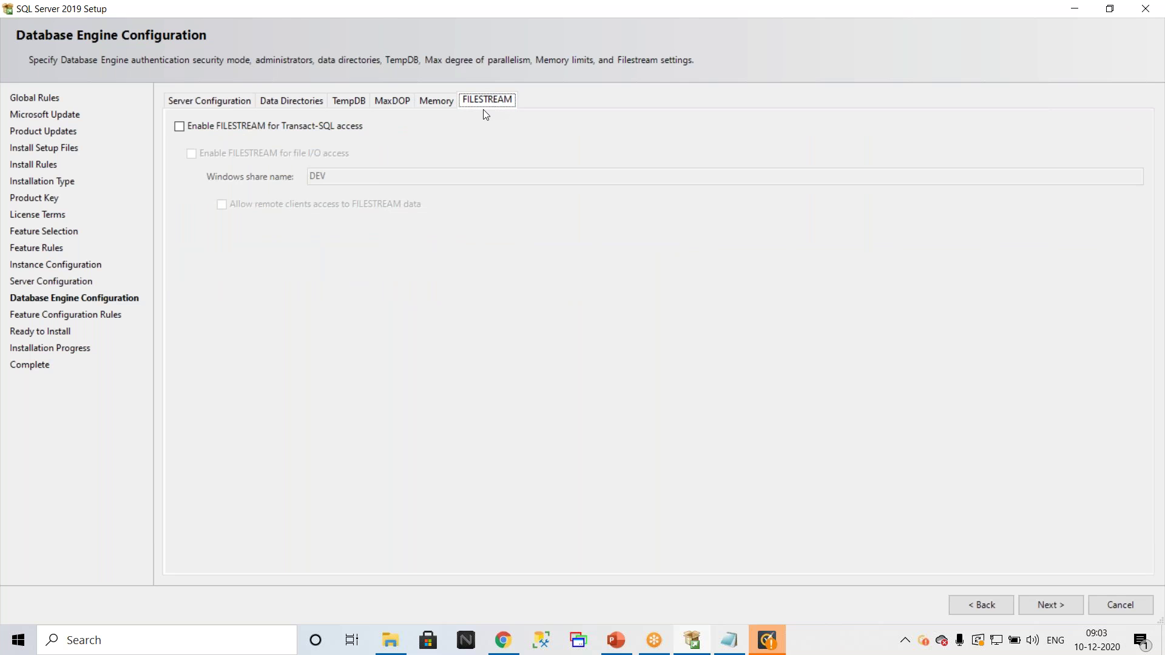
{"action": "left_click", "coordinate": [206, 97]}
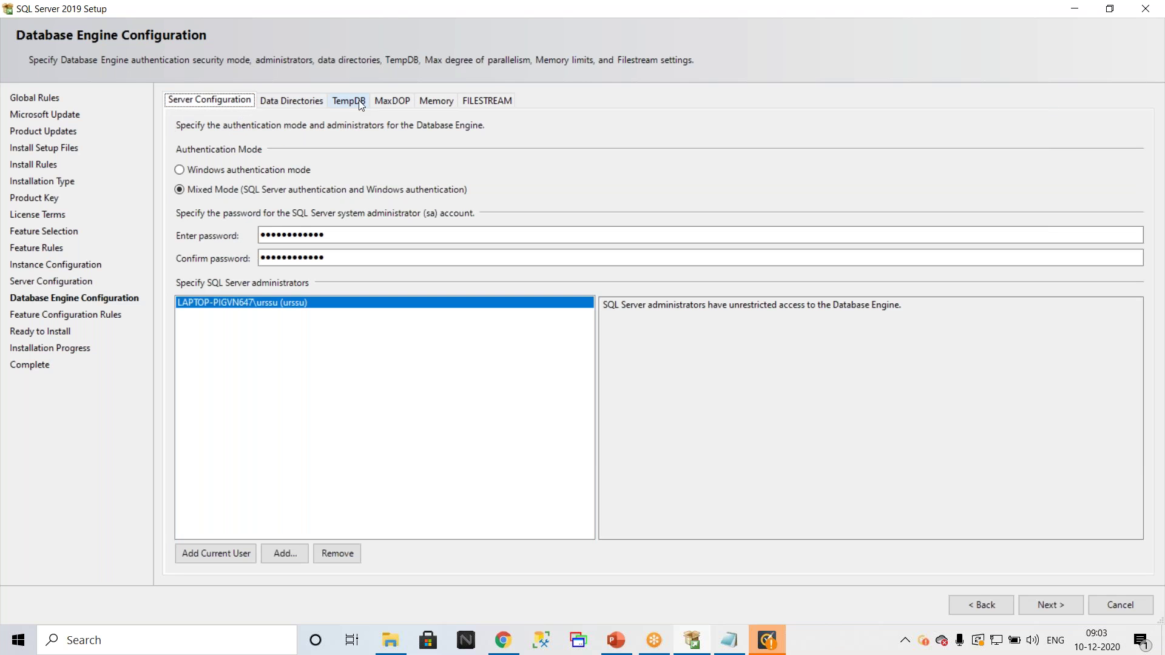
{"action": "left_click", "coordinate": [393, 101]}
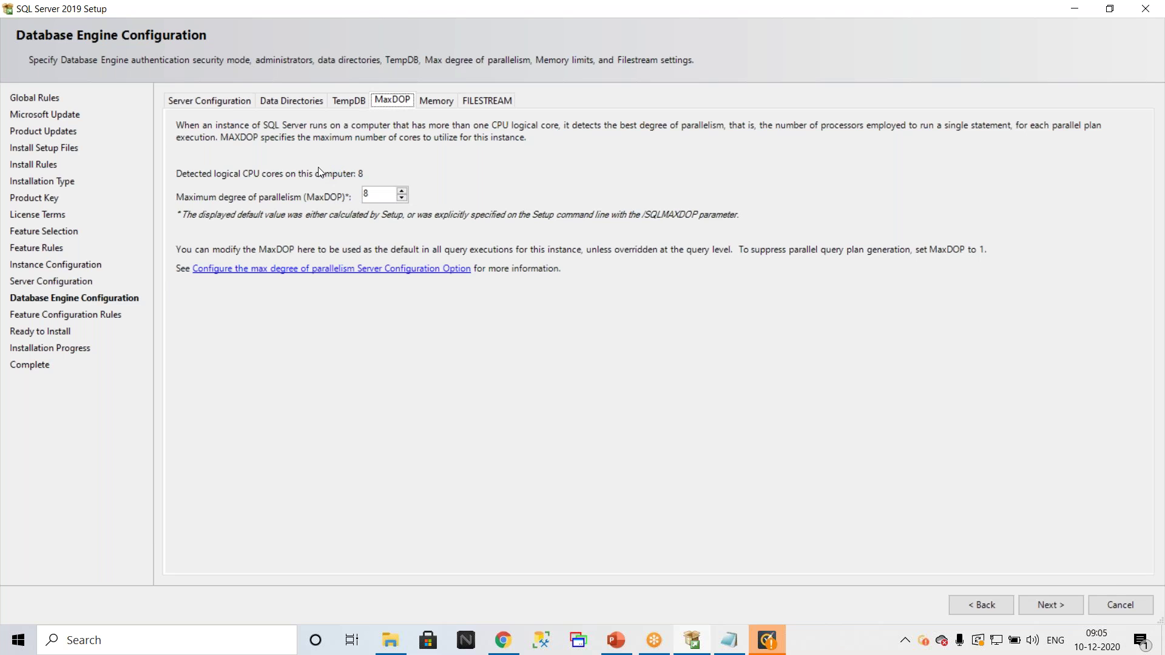
Step: On the FILESTREAM tab, tick then untick Transact-SQL access, leaving FILESTREAM disabled
{"action": "left_click", "coordinate": [485, 105]}
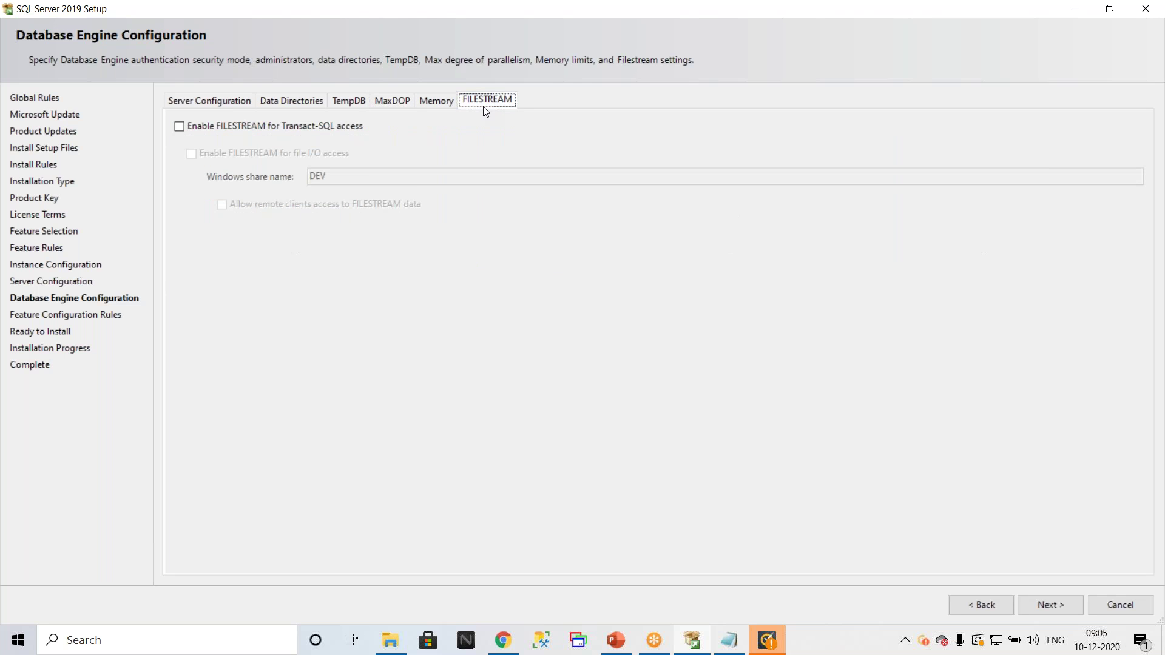
{"action": "left_click", "coordinate": [192, 128]}
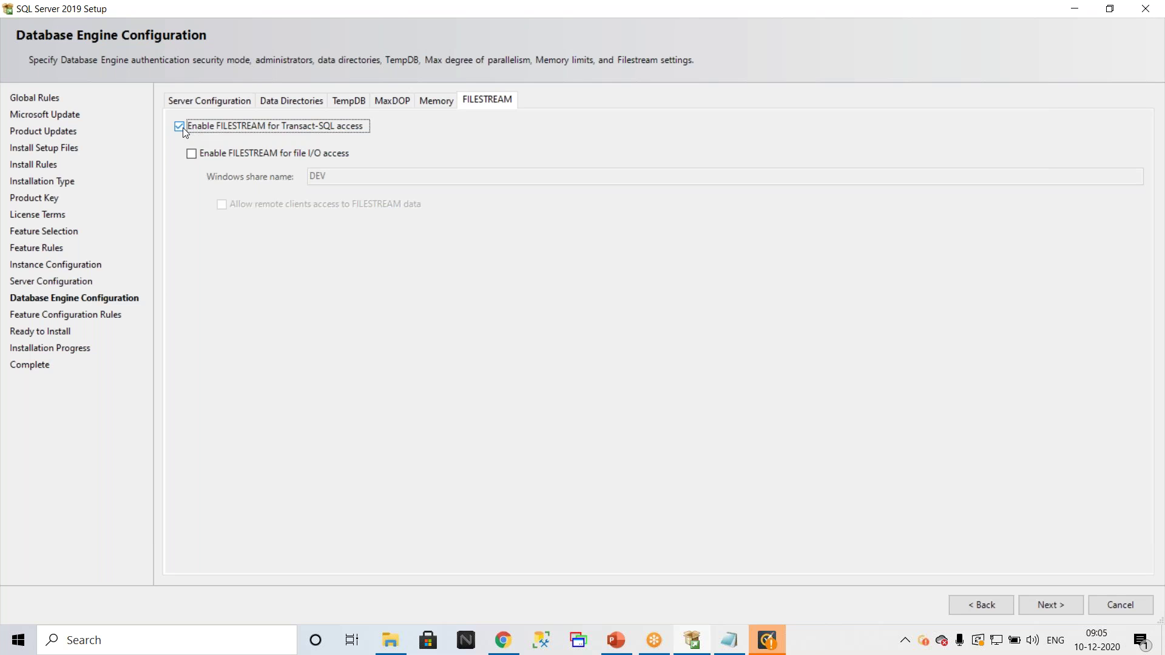
{"action": "left_click", "coordinate": [184, 128]}
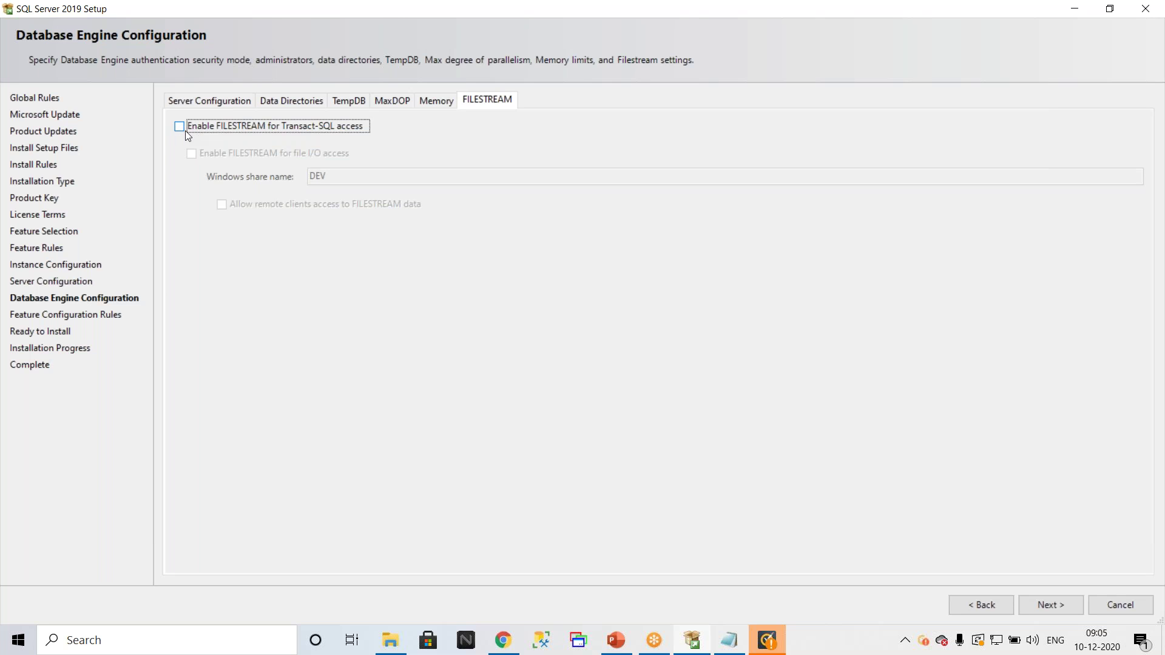
Step: Click Next twice from Server Configuration to reach Ready to Install, then show File Explorer's D:\Material folder
{"action": "left_click", "coordinate": [204, 103]}
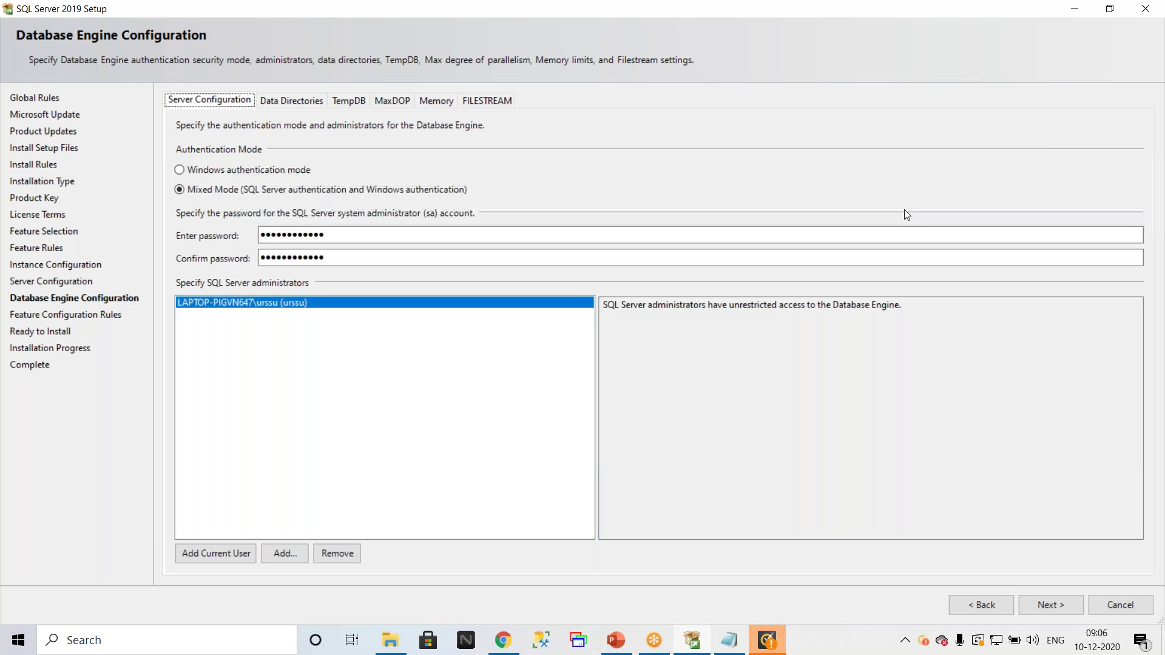
{"action": "left_click", "coordinate": [1059, 596]}
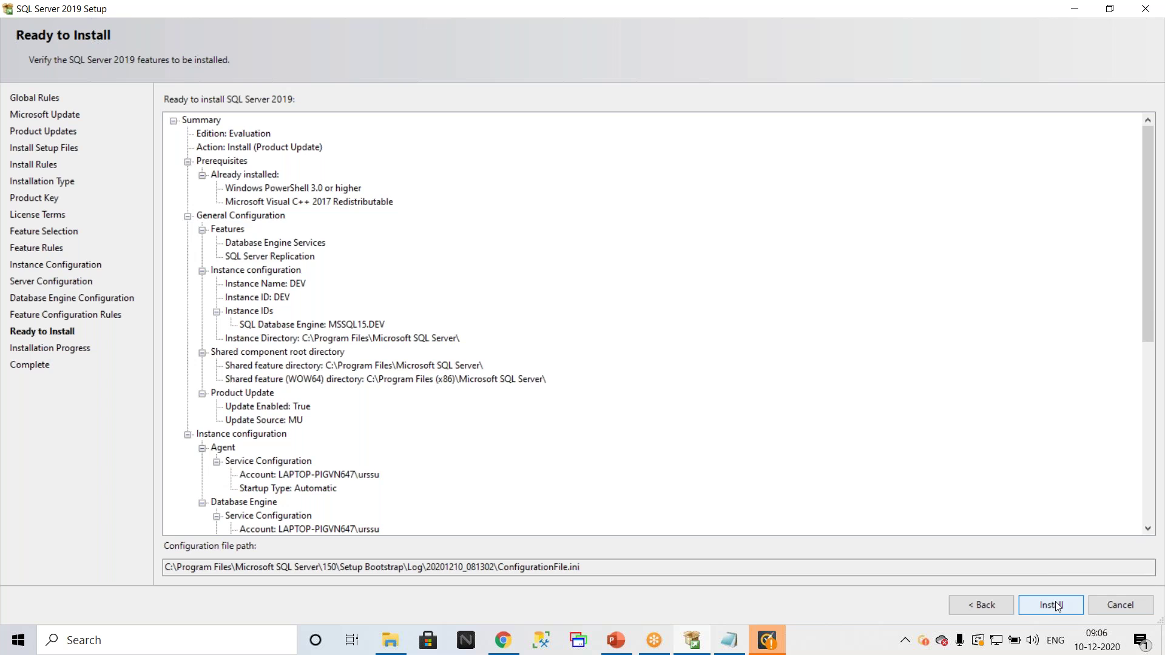
{"action": "left_click", "coordinate": [1055, 606]}
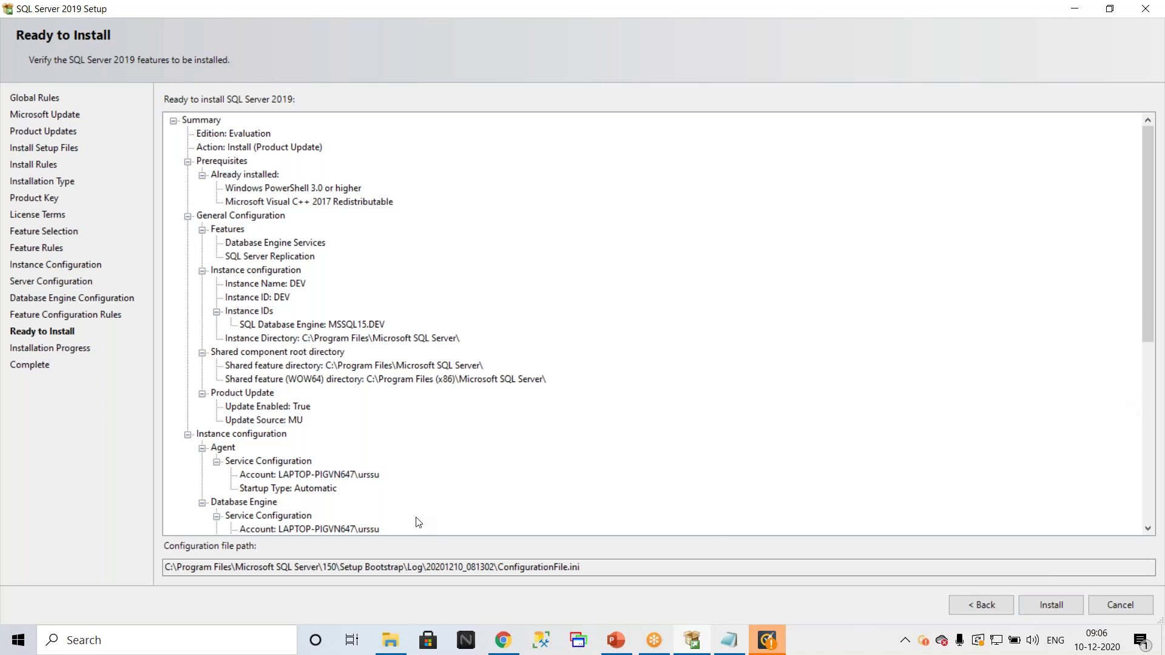
{"action": "left_click", "coordinate": [390, 640]}
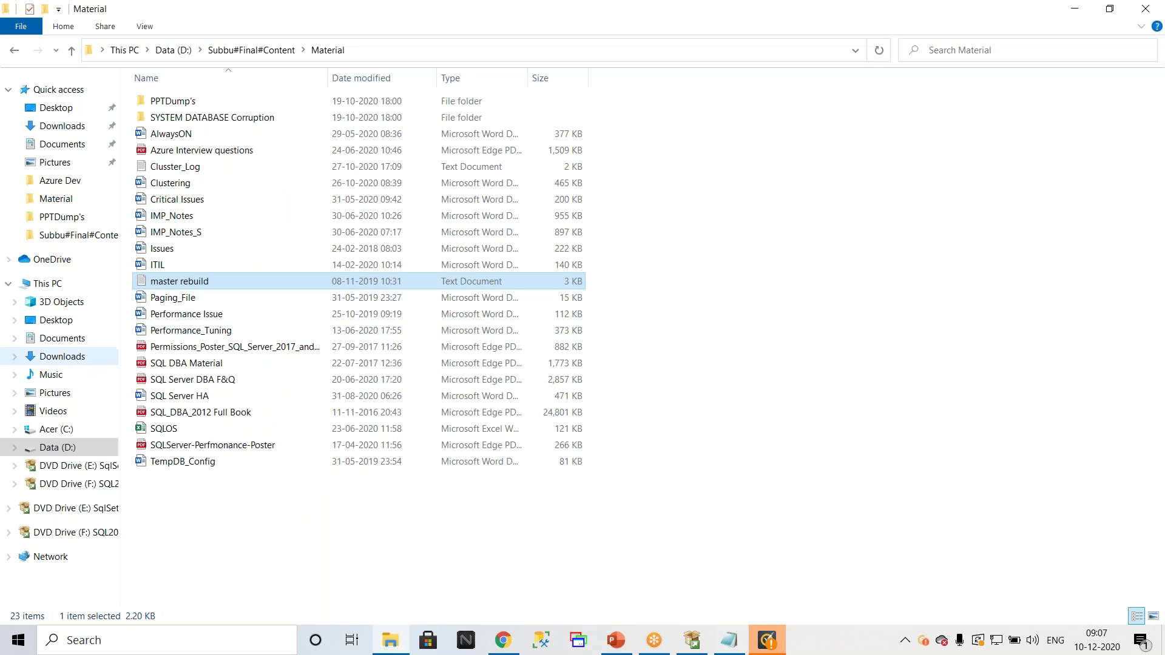
Step: Browse in File Explorer to C:\Program Files\Microsoft SQL Server\150
{"action": "left_click", "coordinate": [49, 289]}
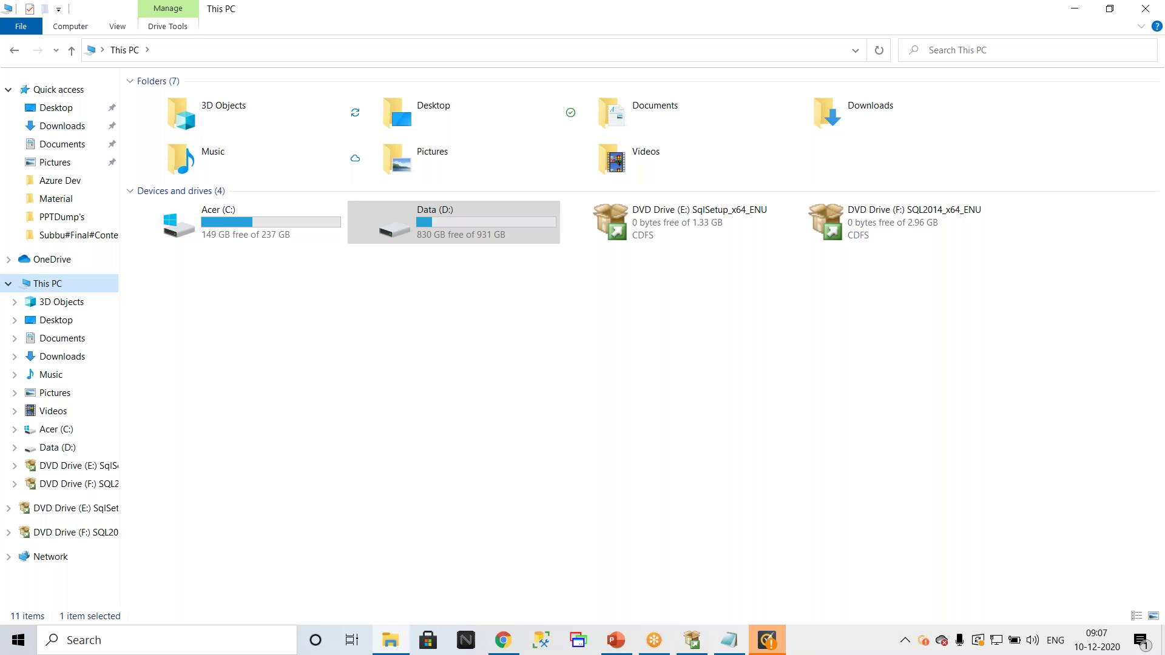
{"action": "left_click", "coordinate": [692, 641]}
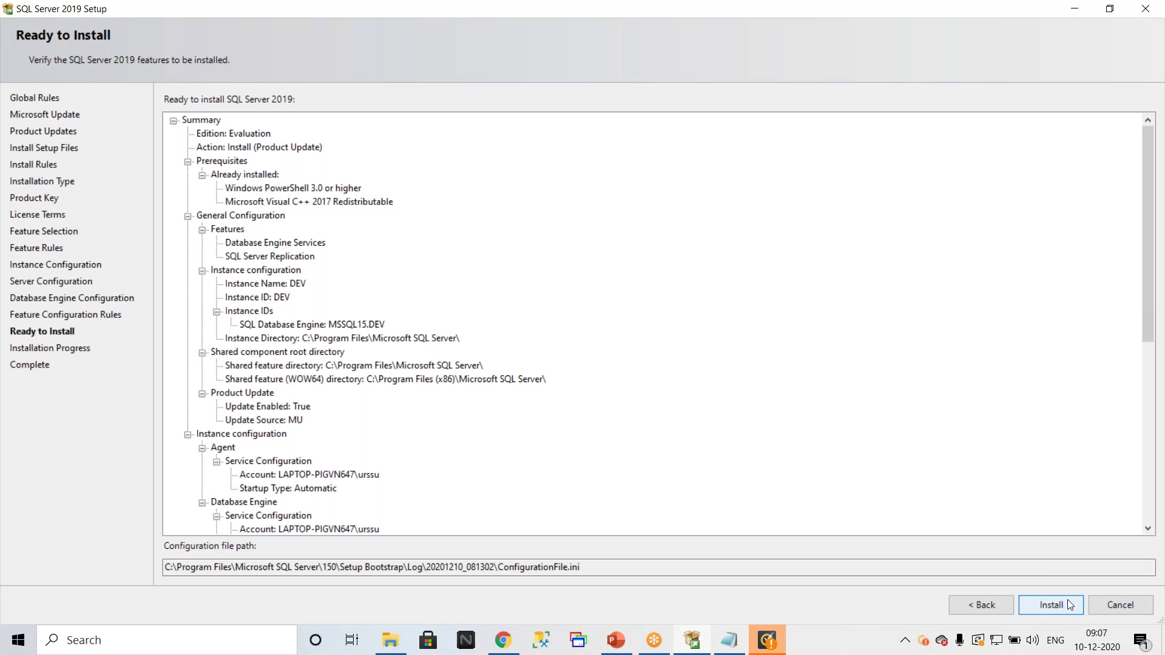
{"action": "left_click", "coordinate": [391, 642]}
{"action": "double_click", "coordinate": [232, 225]}
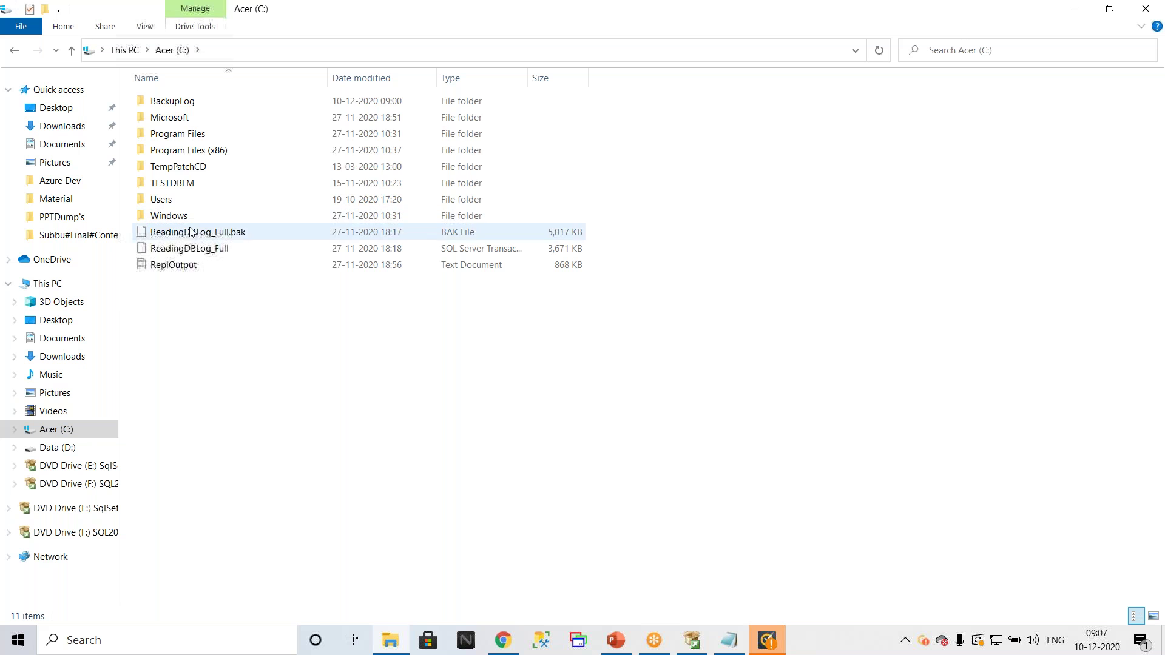
{"action": "left_click", "coordinate": [191, 141]}
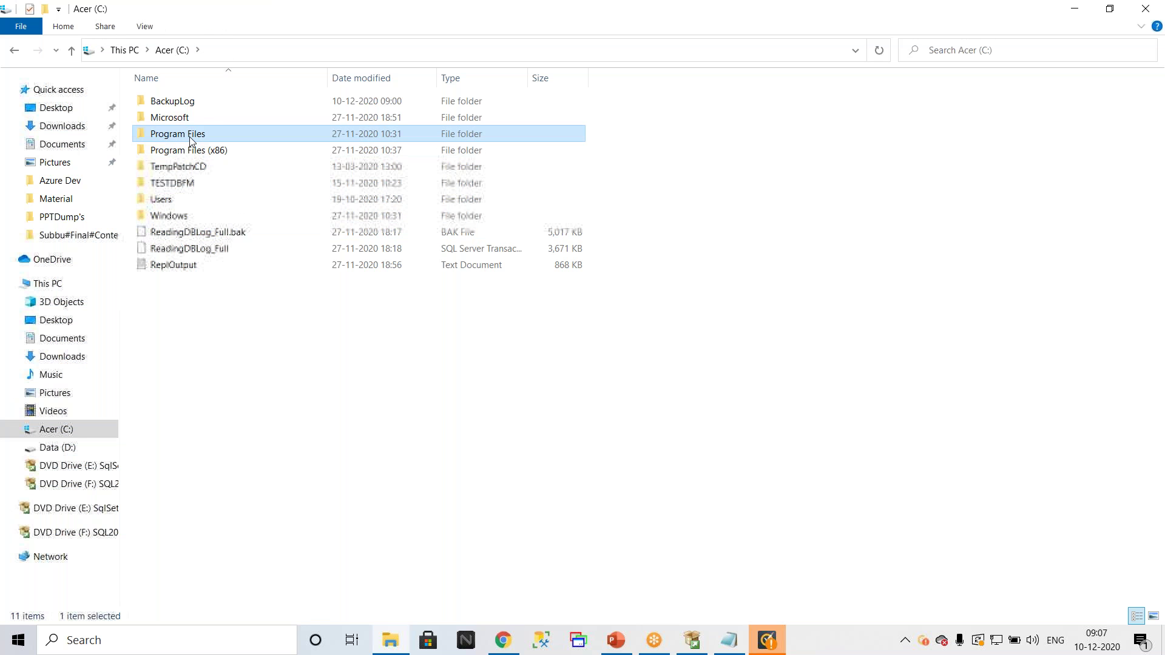
{"action": "double_click", "coordinate": [190, 136]}
{"action": "double_click", "coordinate": [200, 347]}
{"action": "double_click", "coordinate": [177, 213]}
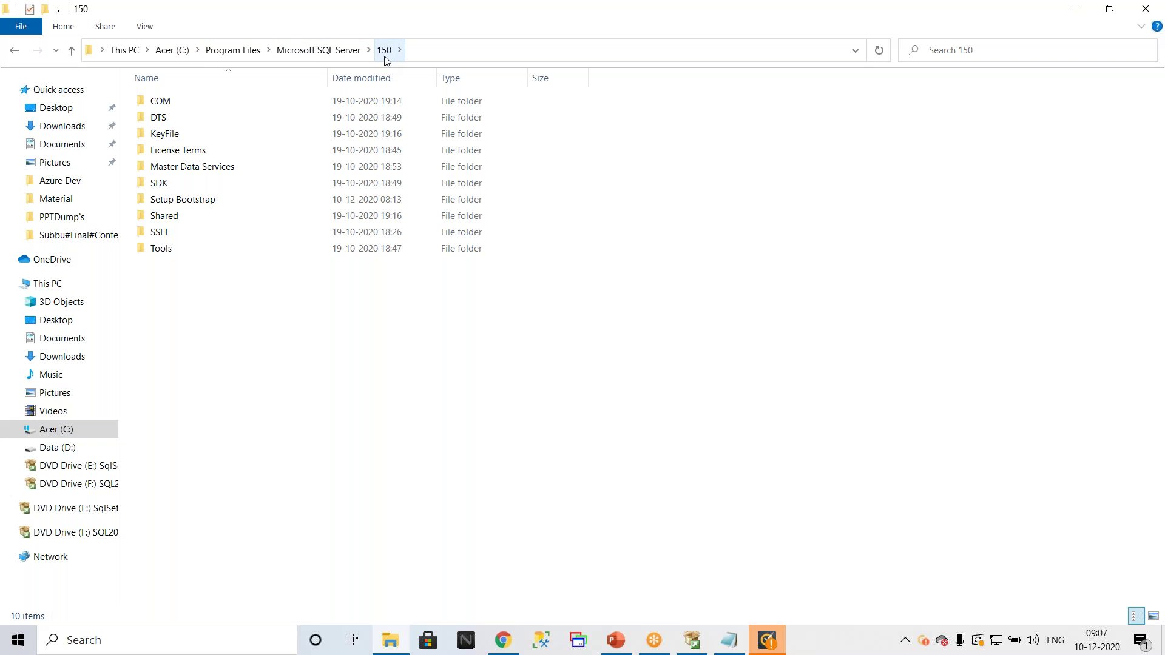
Step: Go into Setup Bootstrap\Log and open the Summary log in Notepad
{"action": "left_click", "coordinate": [318, 51]}
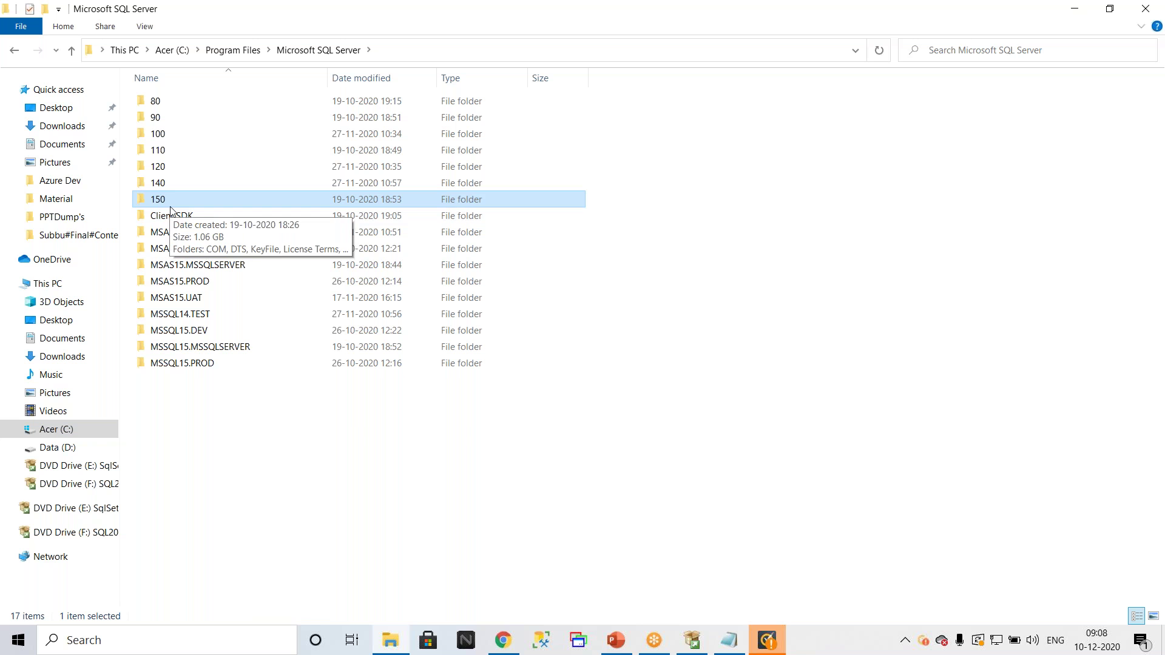
{"action": "double_click", "coordinate": [167, 203]}
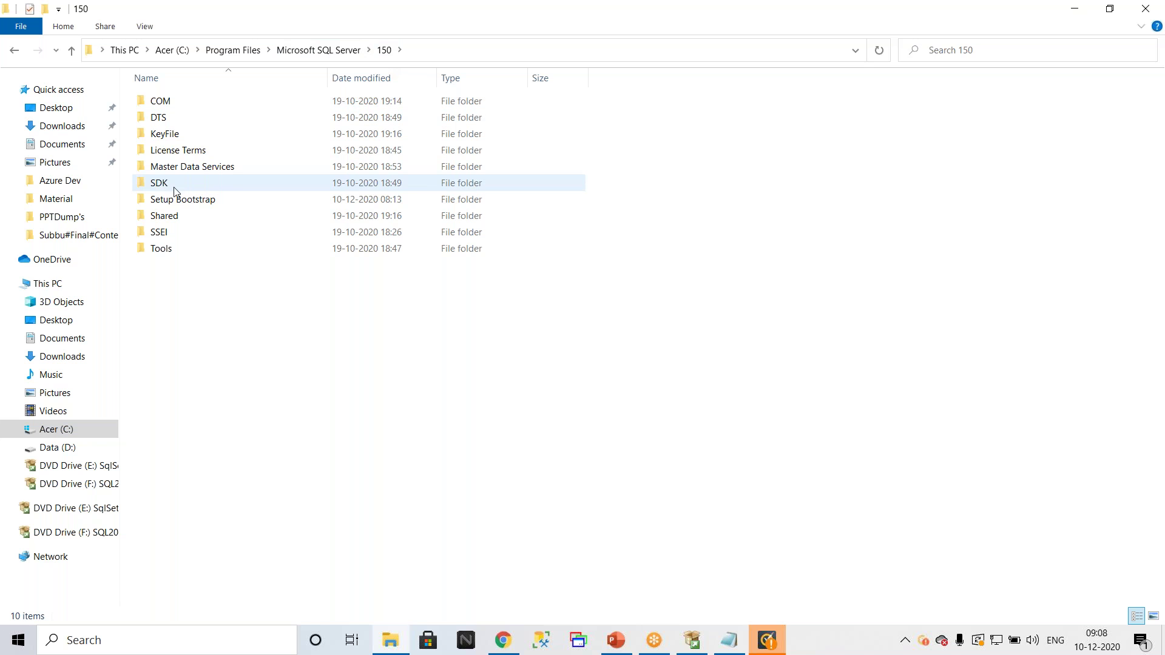
{"action": "double_click", "coordinate": [187, 201]}
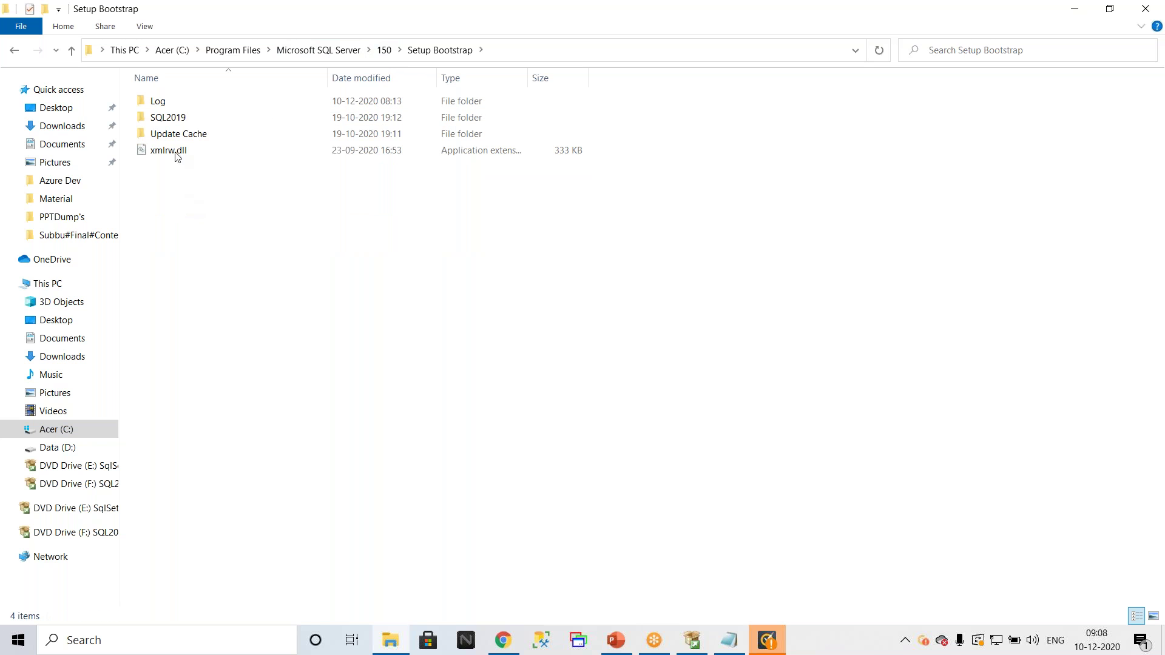
{"action": "double_click", "coordinate": [178, 101]}
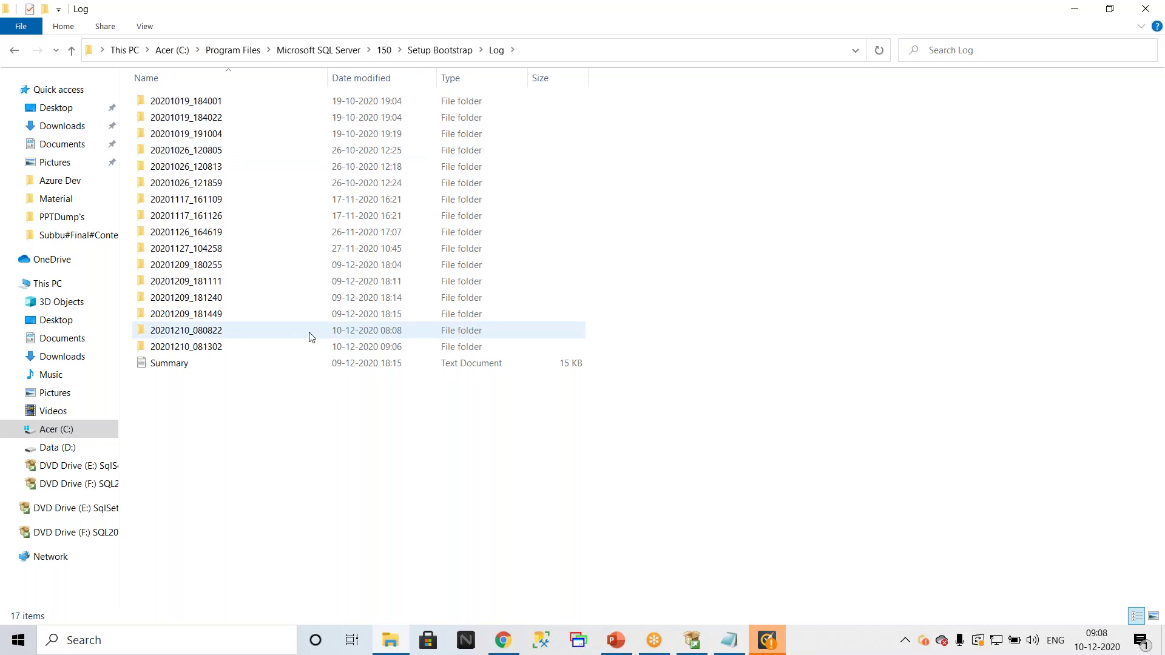
{"action": "left_click", "coordinate": [241, 364]}
{"action": "double_click", "coordinate": [242, 365]}
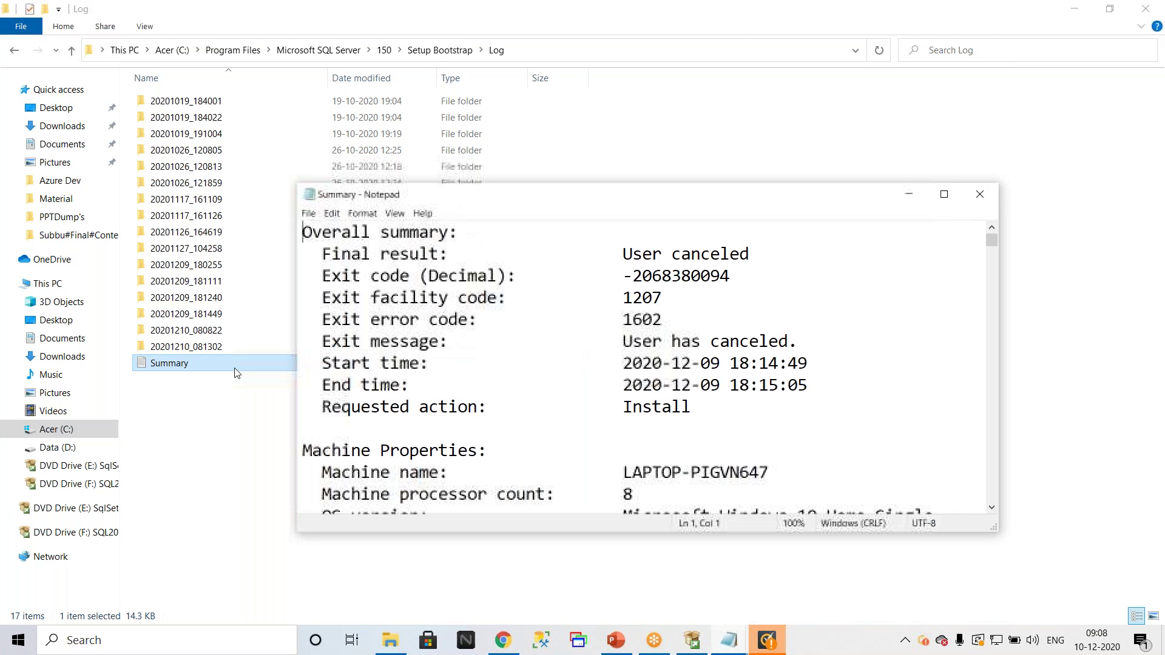
Step: Maximize Notepad and scroll through the Summary log, then back to the top
{"action": "left_click", "coordinate": [945, 194]}
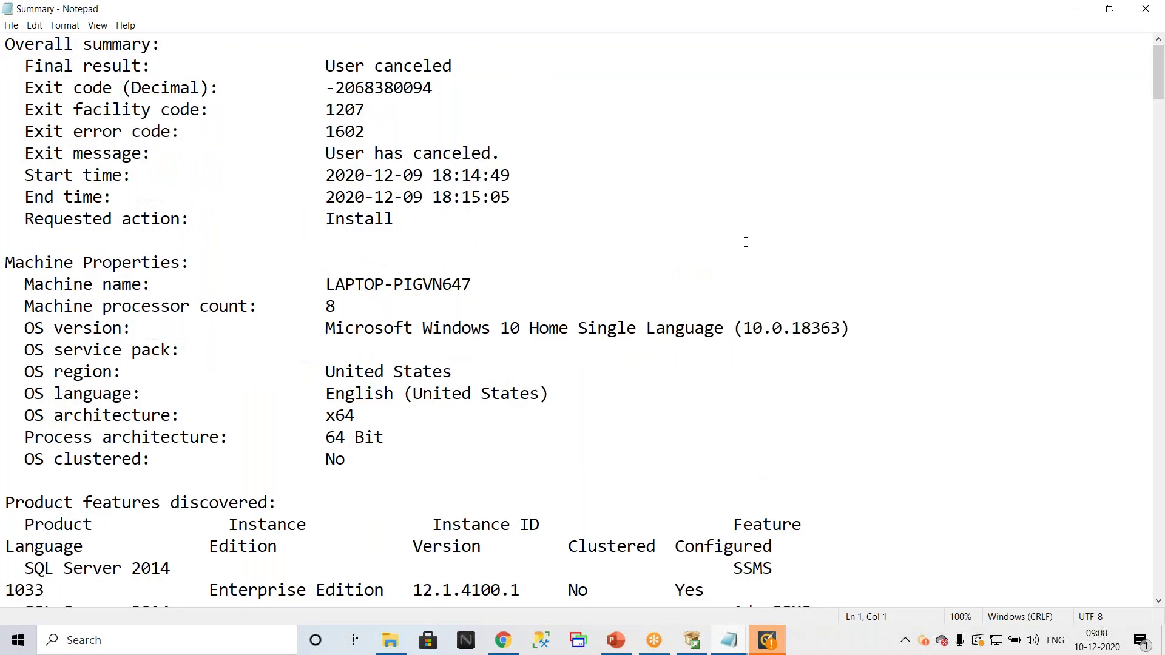
{"action": "scroll", "coordinate": [753, 216], "scroll_direction": "down", "scroll_amount": 15}
{"action": "scroll", "coordinate": [723, 227], "scroll_direction": "down", "scroll_amount": 20}
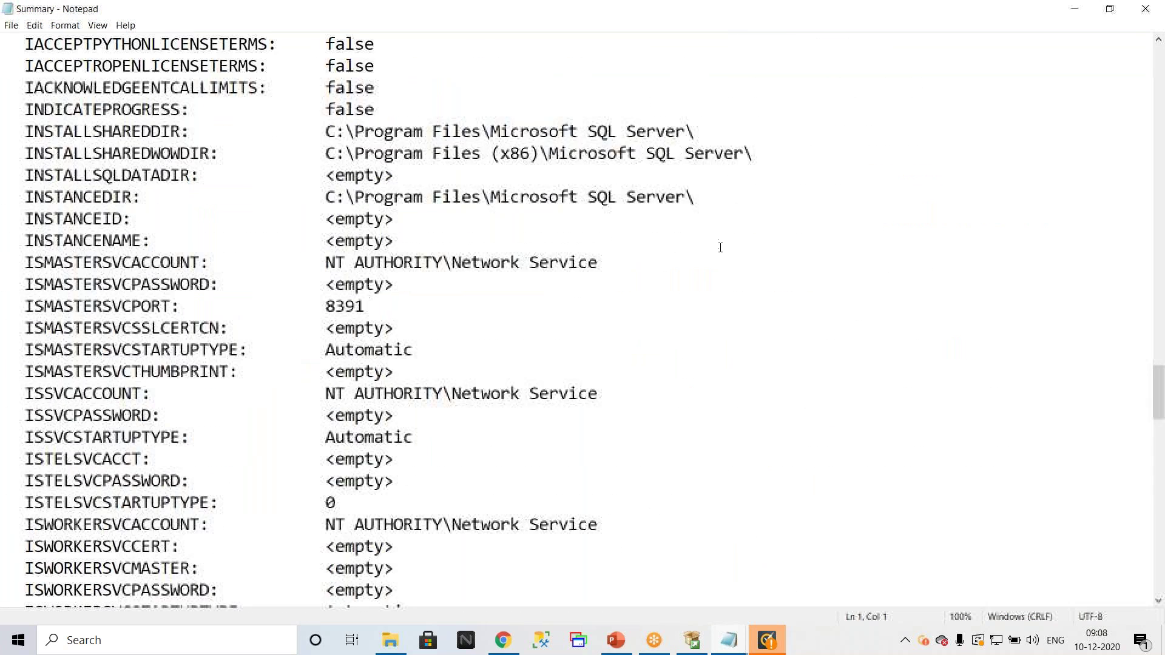
{"action": "scroll", "coordinate": [722, 245], "scroll_direction": "down", "scroll_amount": 12}
{"action": "scroll", "coordinate": [723, 245], "scroll_direction": "down", "scroll_amount": 2}
{"action": "scroll", "coordinate": [723, 244], "scroll_direction": "up", "scroll_amount": 20}
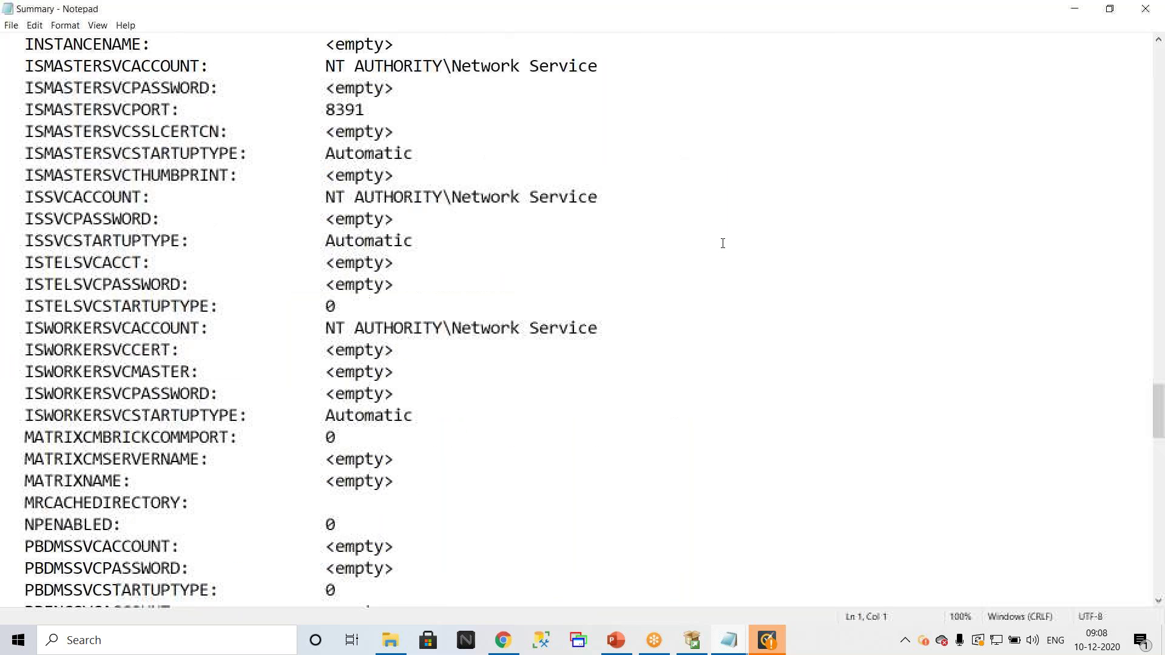
{"action": "scroll", "coordinate": [723, 243], "scroll_direction": "up", "scroll_amount": 20}
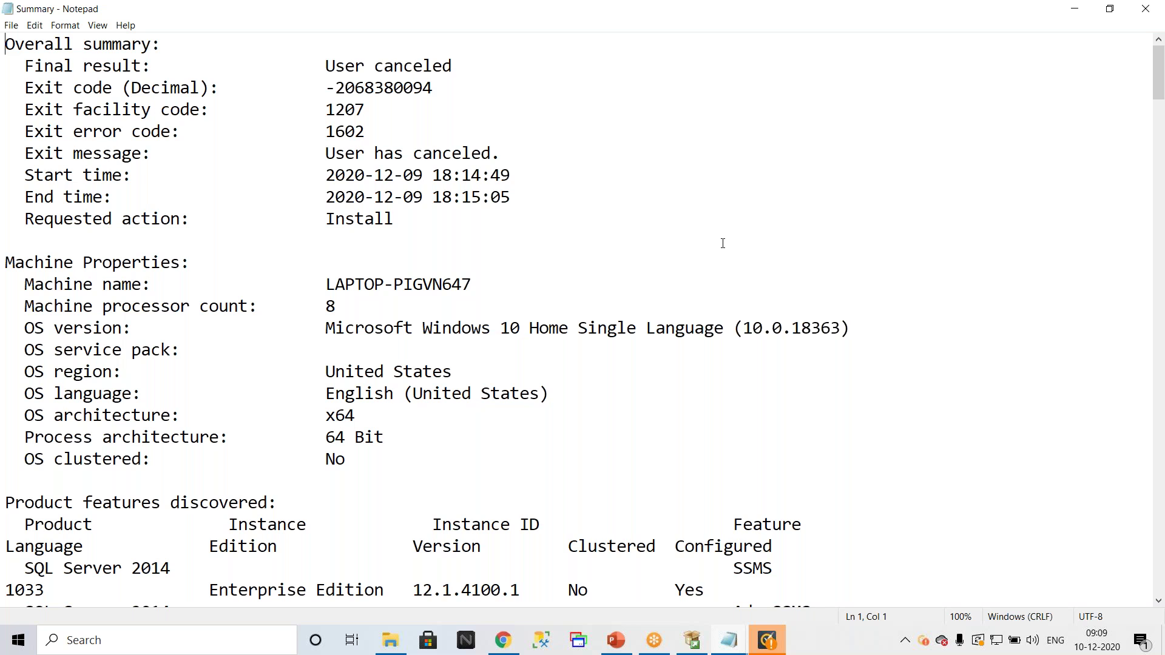
Step: Restore the Notepad window and close the Summary log, returning to the Log folder
{"action": "double_click", "coordinate": [631, 14]}
{"action": "left_click", "coordinate": [978, 192]}
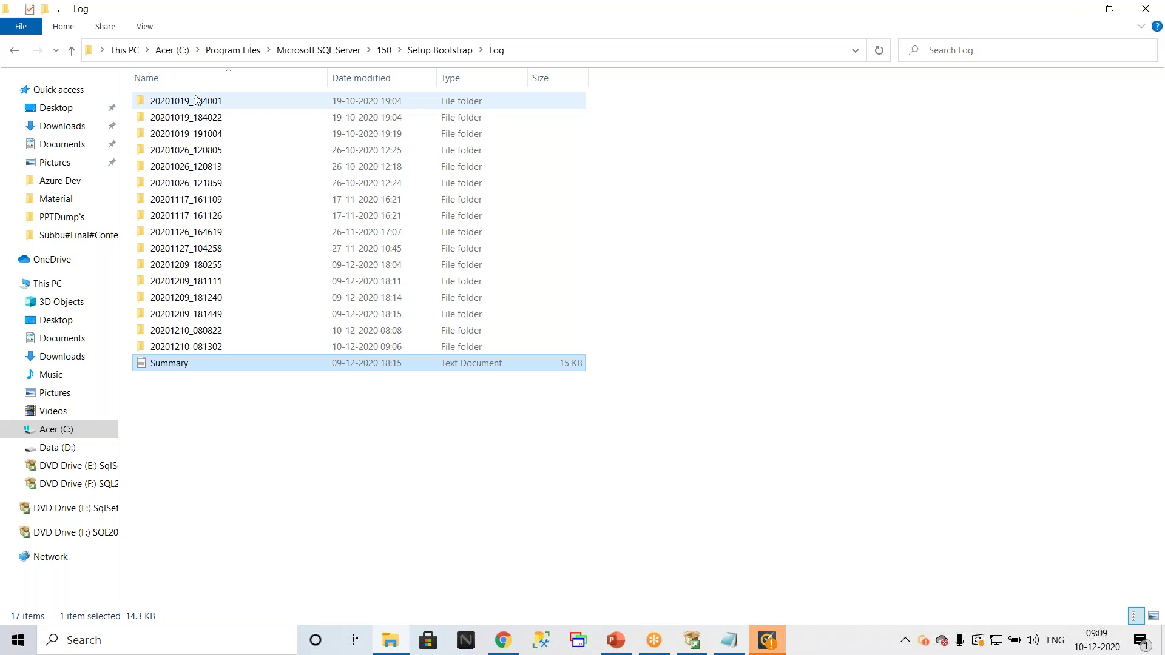
{"action": "mouse_move", "coordinate": [189, 102]}
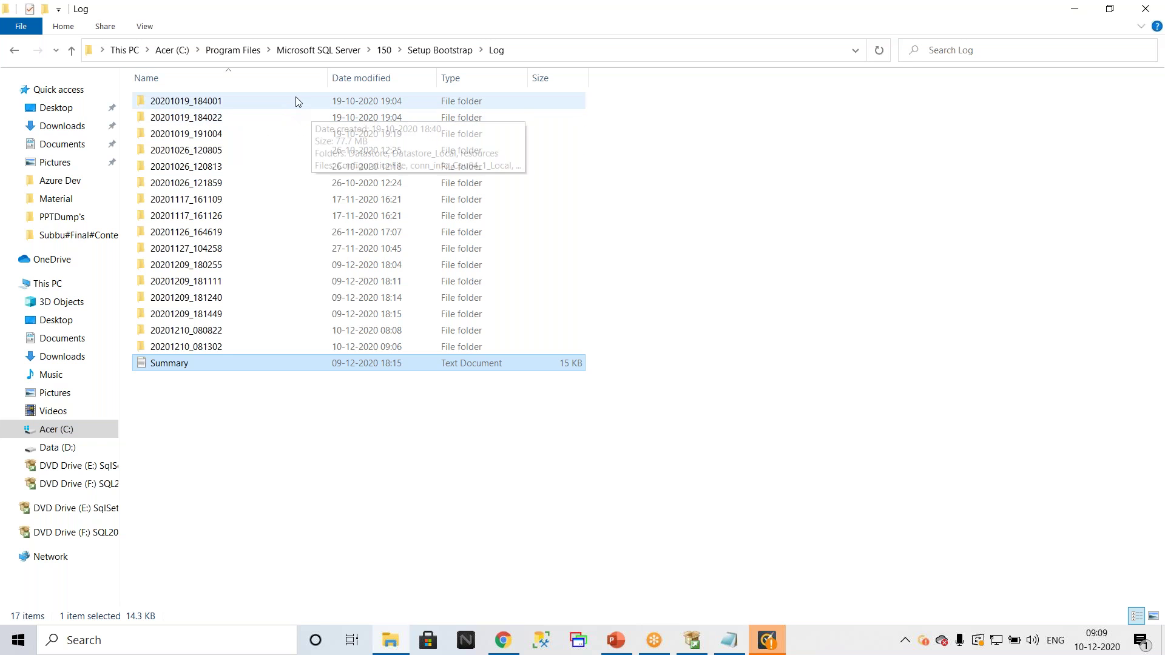
Step: Check the 20201019_184001 folder, then return to Log and open the 20201019_184022 folder
{"action": "double_click", "coordinate": [371, 108]}
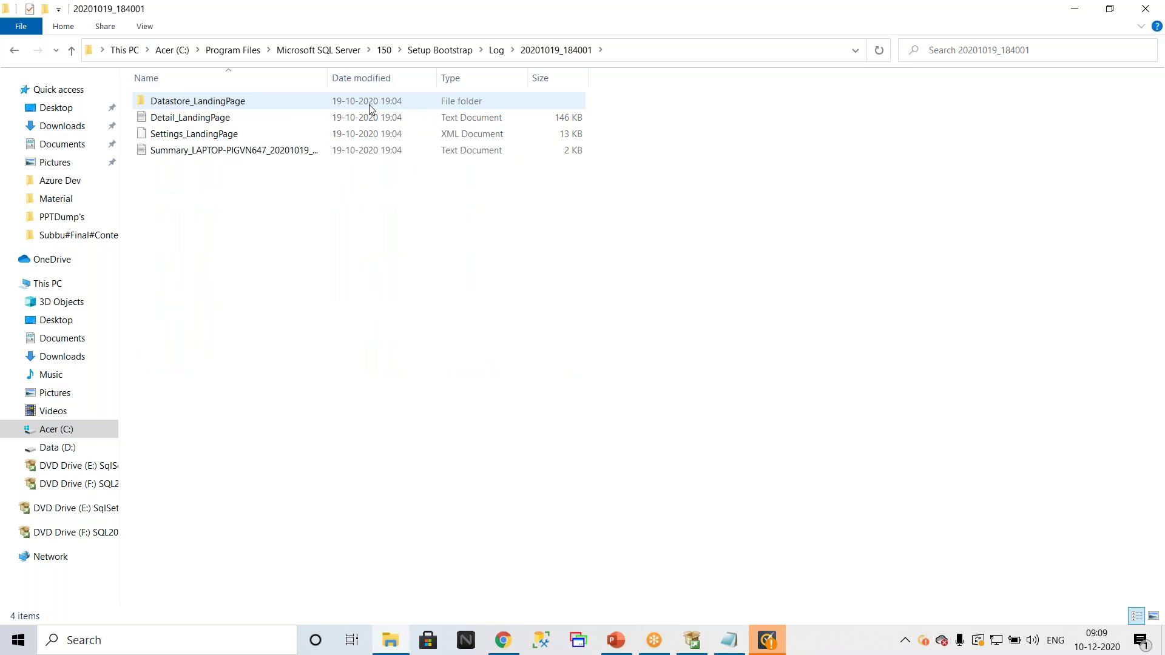
{"action": "left_click", "coordinate": [496, 50]}
{"action": "left_click", "coordinate": [204, 121]}
{"action": "double_click", "coordinate": [204, 123]}
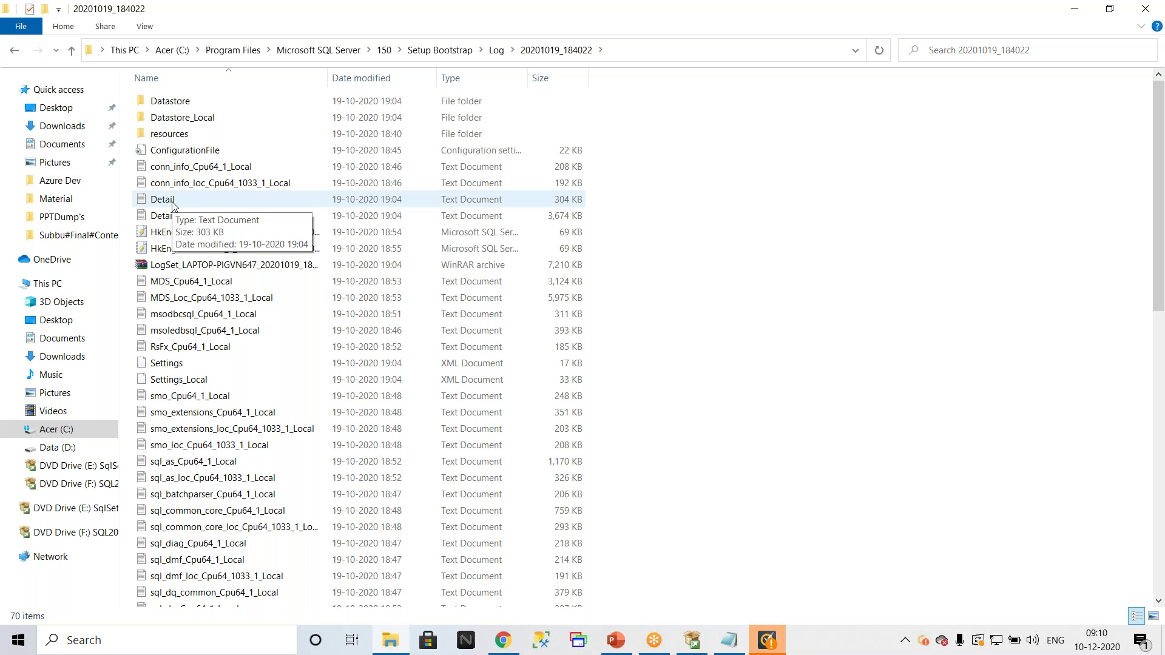
{"action": "double_click", "coordinate": [163, 199]}
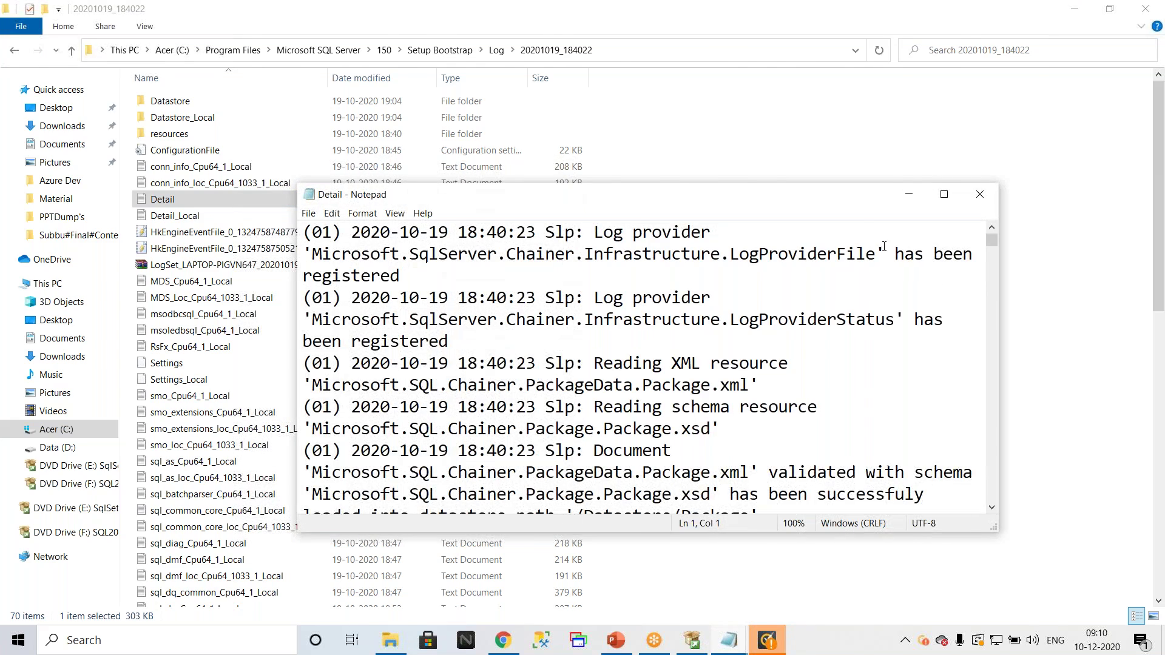
{"action": "left_click", "coordinate": [944, 195]}
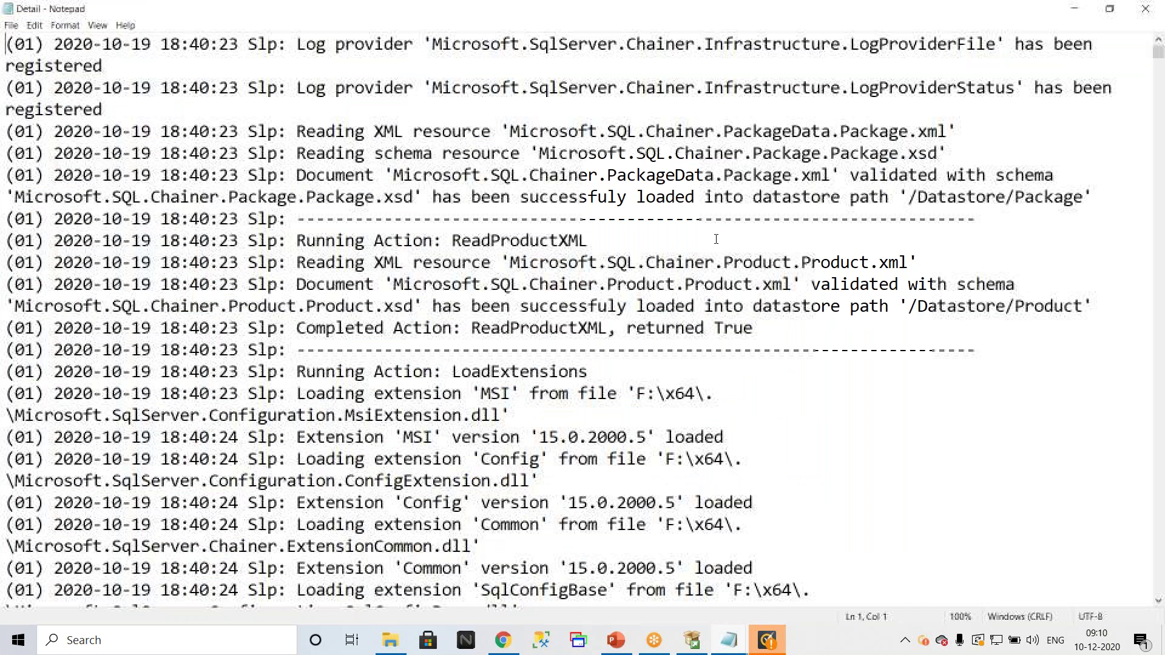
{"action": "scroll", "coordinate": [716, 239], "scroll_direction": "down", "scroll_amount": 20}
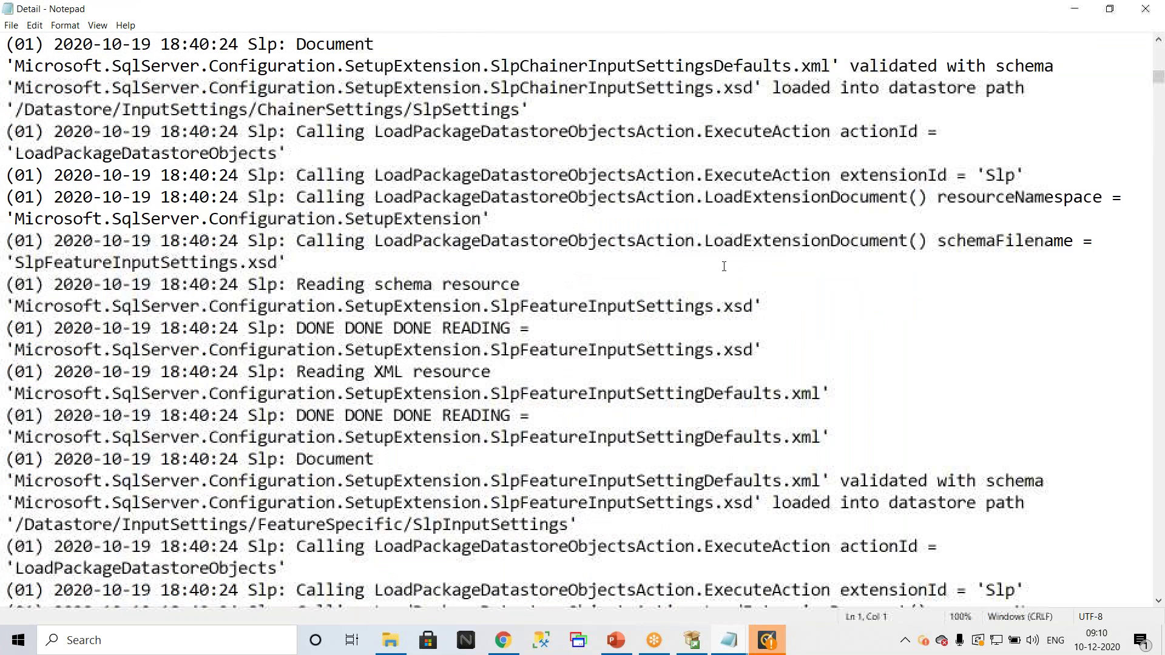
{"action": "scroll", "coordinate": [724, 266], "scroll_direction": "down", "scroll_amount": 10}
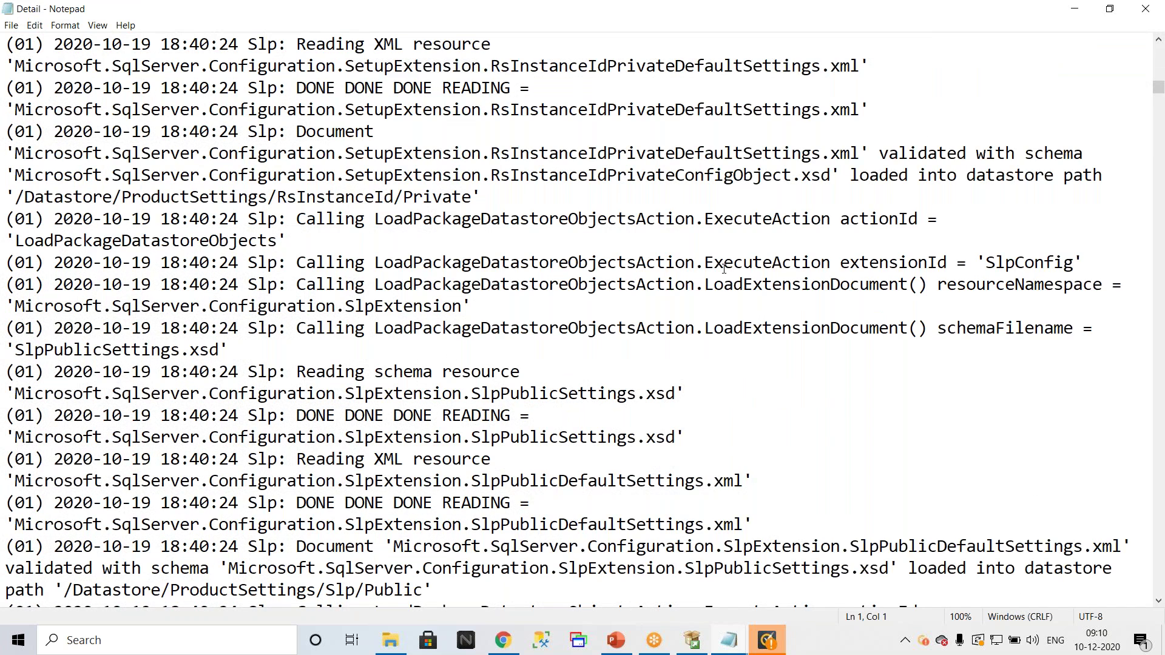
{"action": "scroll", "coordinate": [724, 268], "scroll_direction": "down", "scroll_amount": 10}
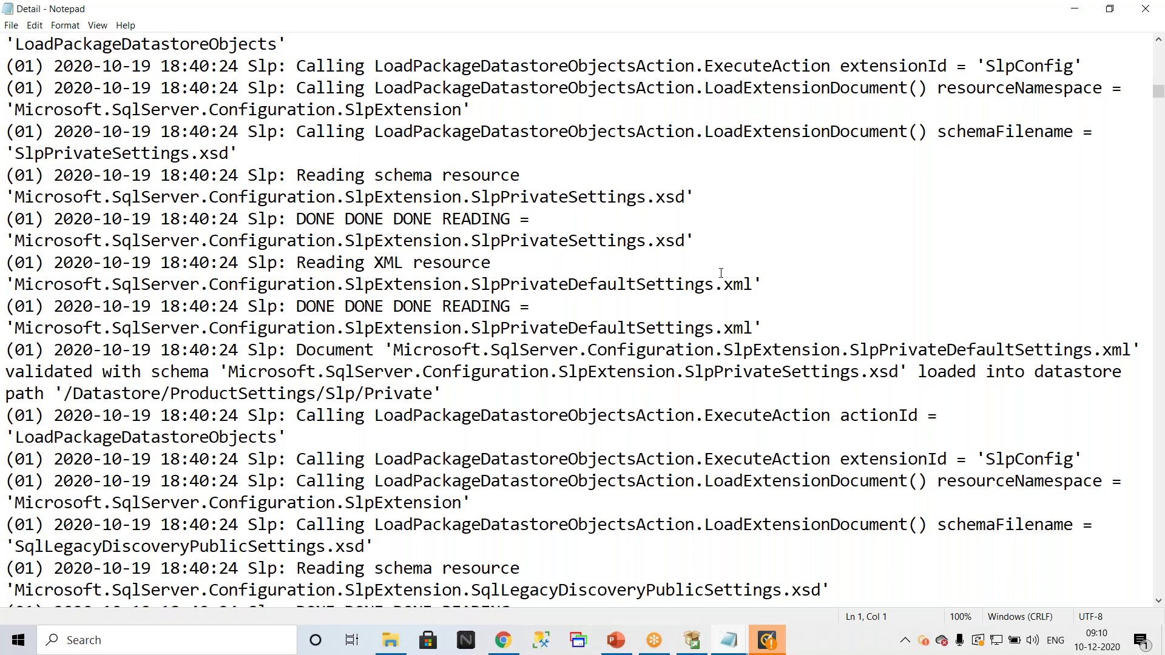
{"action": "scroll", "coordinate": [721, 272], "scroll_direction": "down", "scroll_amount": 3}
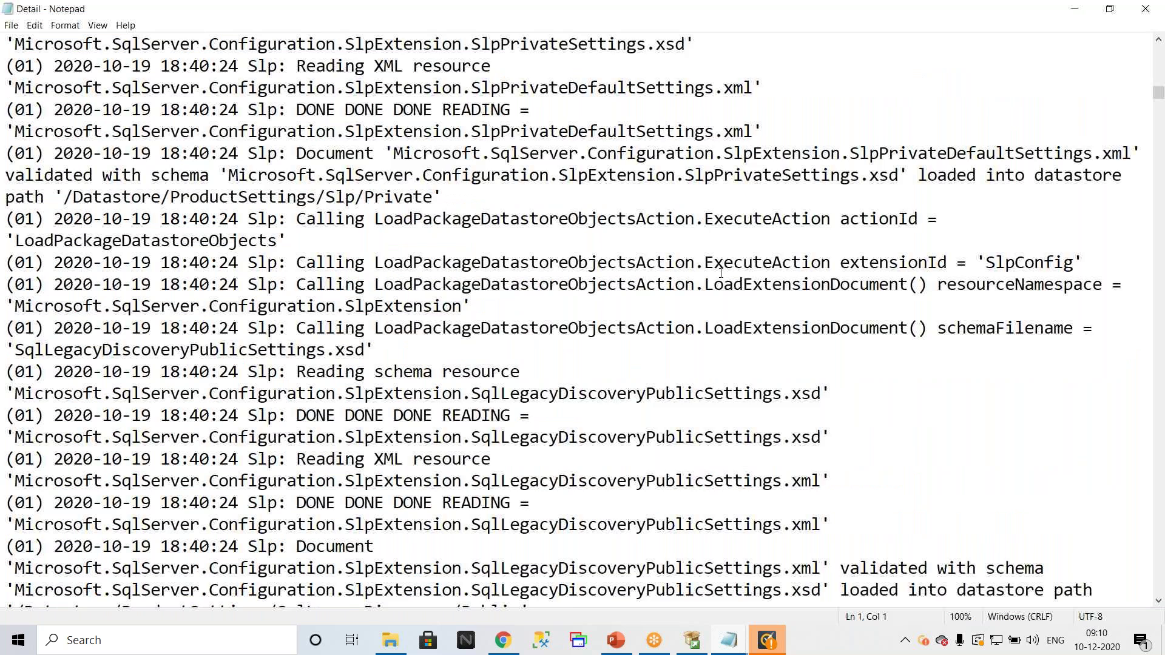
{"action": "scroll", "coordinate": [721, 273], "scroll_direction": "down", "scroll_amount": 5}
{"action": "scroll", "coordinate": [721, 272], "scroll_direction": "down", "scroll_amount": 5}
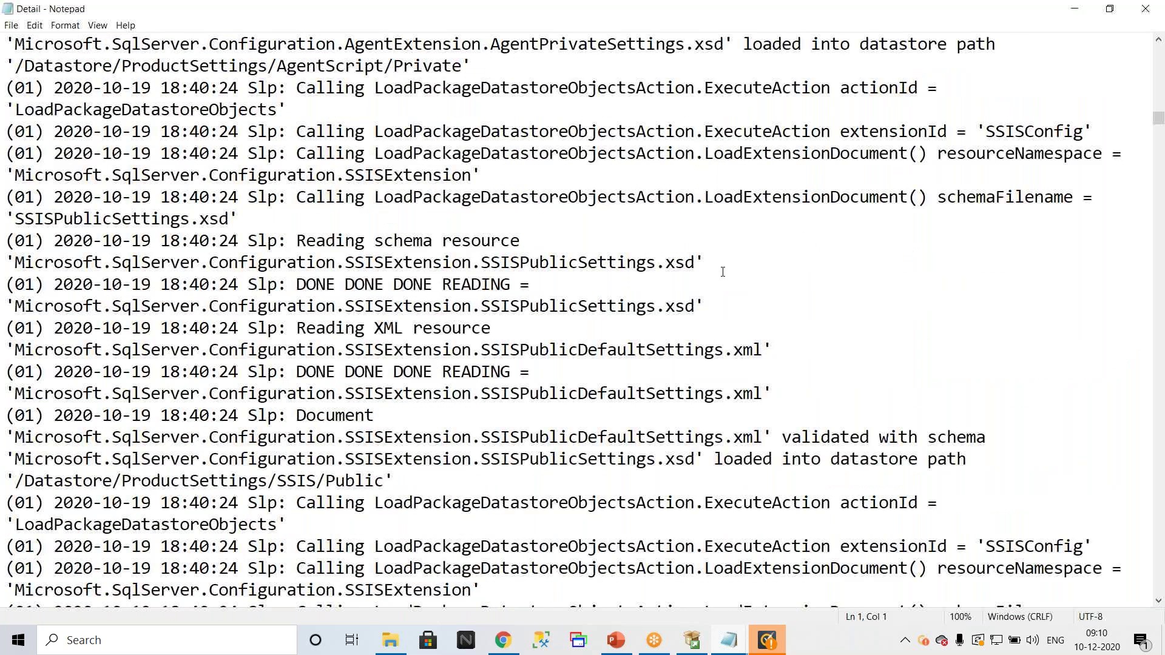
{"action": "scroll", "coordinate": [722, 271], "scroll_direction": "down", "scroll_amount": 5}
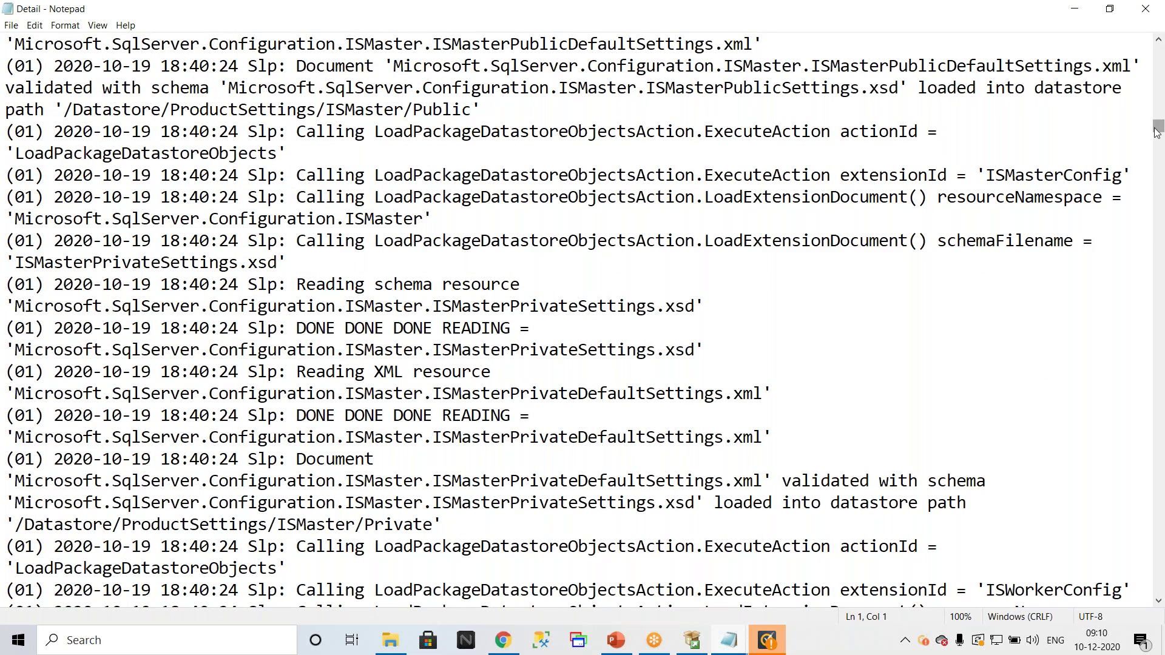
{"action": "left_click_drag", "start_coordinate": [1159, 150], "coordinate": [1158, 125]}
{"action": "double_click", "coordinate": [611, 16]}
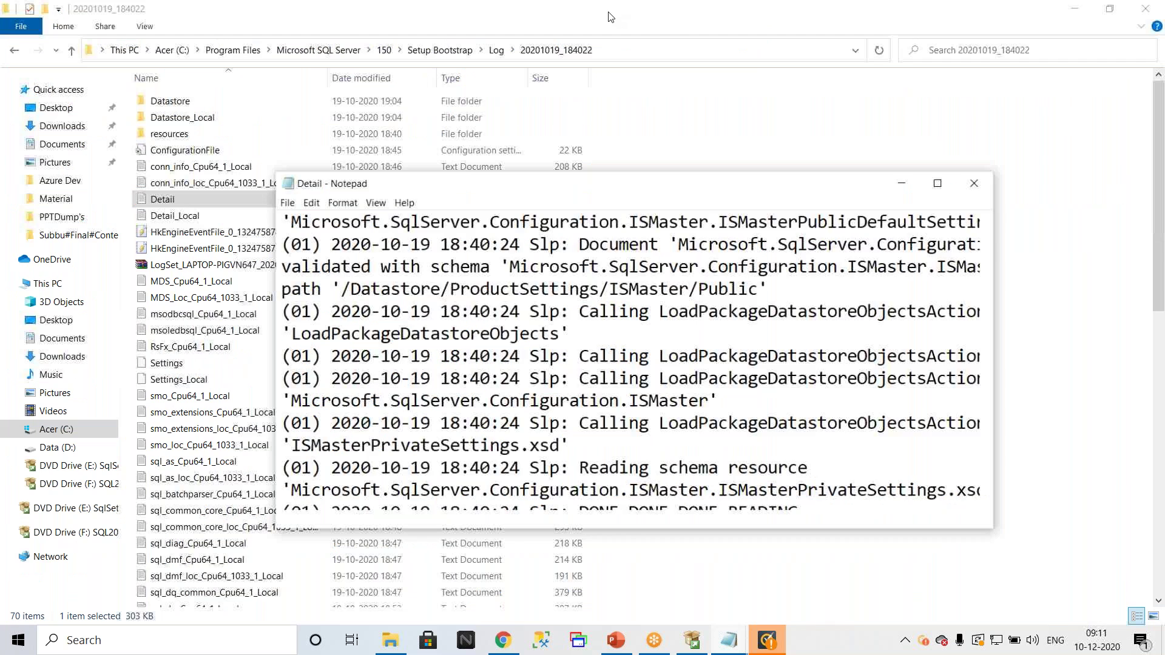
{"action": "left_click", "coordinate": [973, 184]}
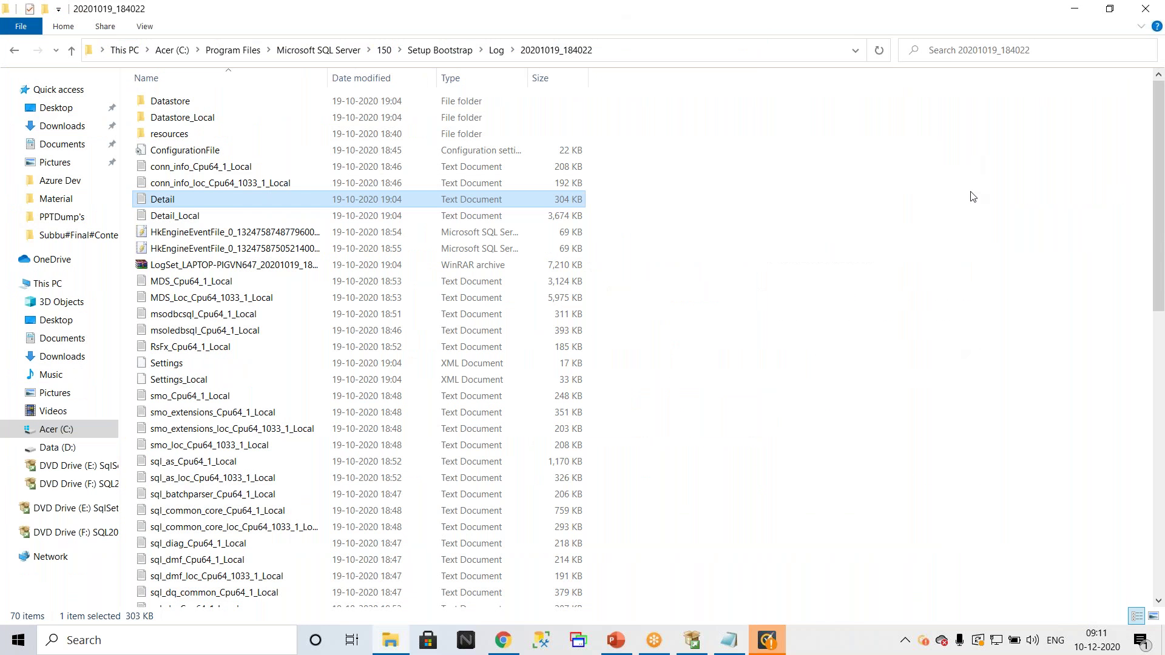
Step: Close the master rebuild notes in Notepad and bring SQL Server Setup back to the front
{"action": "left_click", "coordinate": [727, 641]}
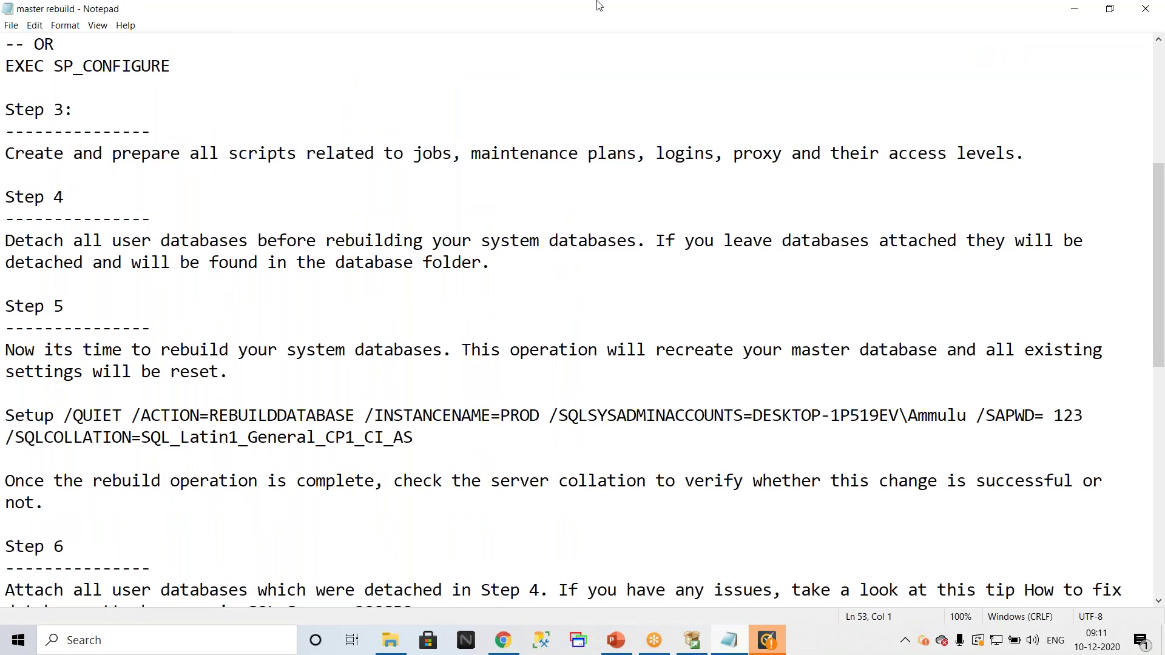
{"action": "double_click", "coordinate": [631, 17]}
{"action": "left_click", "coordinate": [973, 184]}
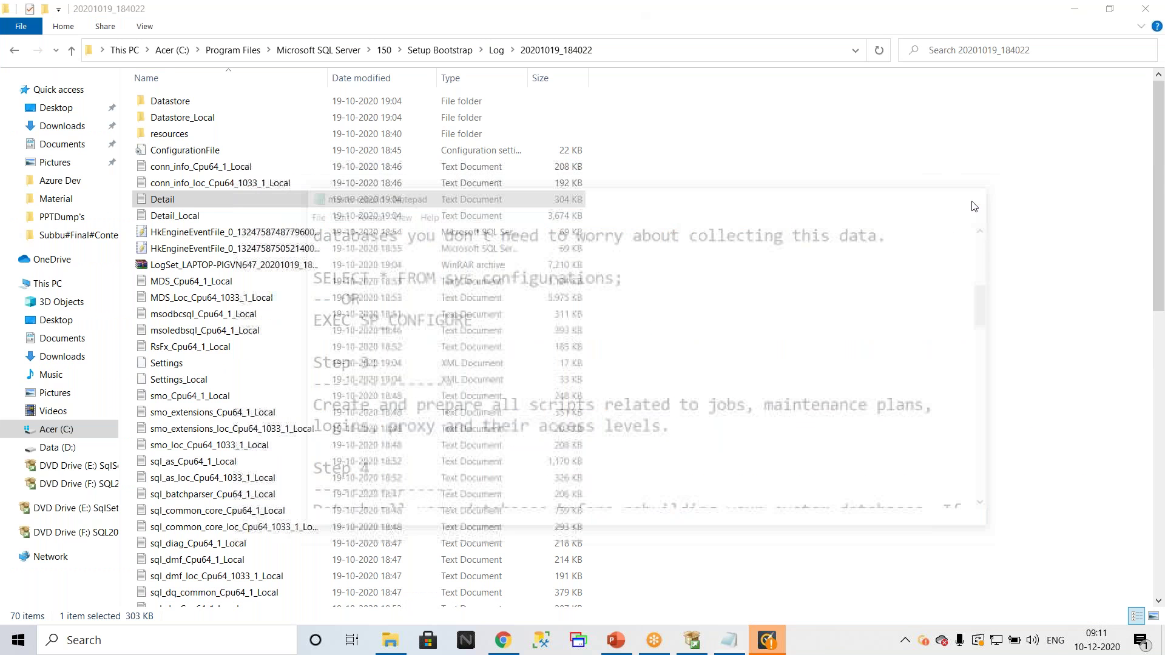
{"action": "left_click", "coordinate": [685, 643]}
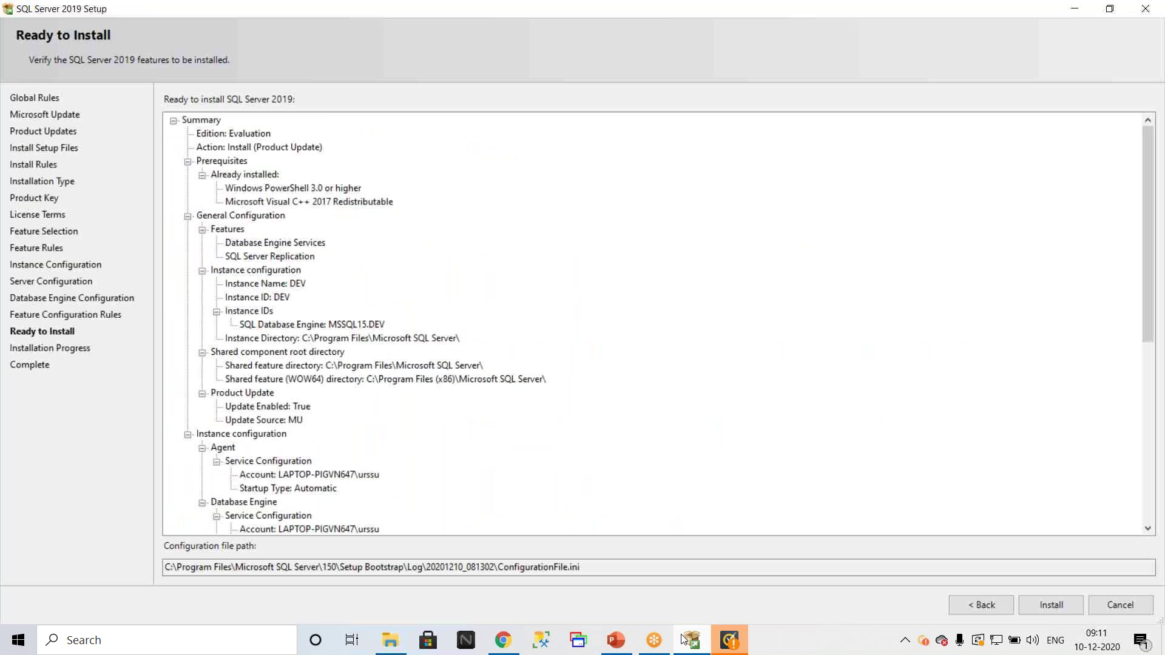
Step: Cancel the installation on the Ready to Install page and confirm quitting setup
{"action": "left_click", "coordinate": [1123, 604]}
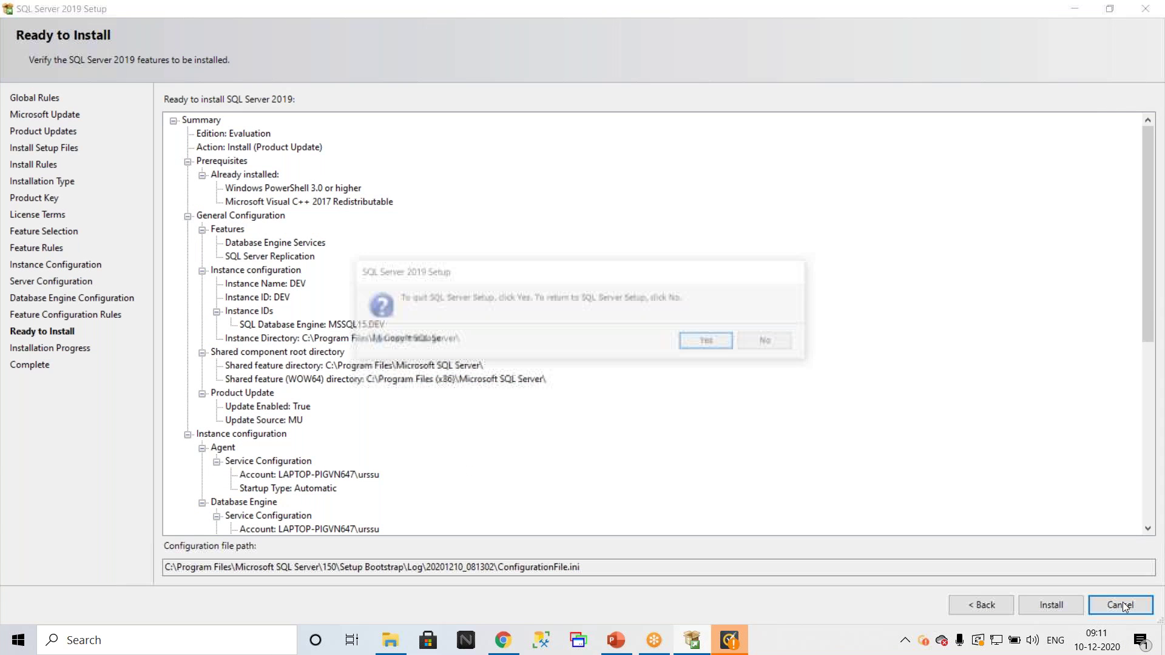
{"action": "left_click", "coordinate": [711, 341]}
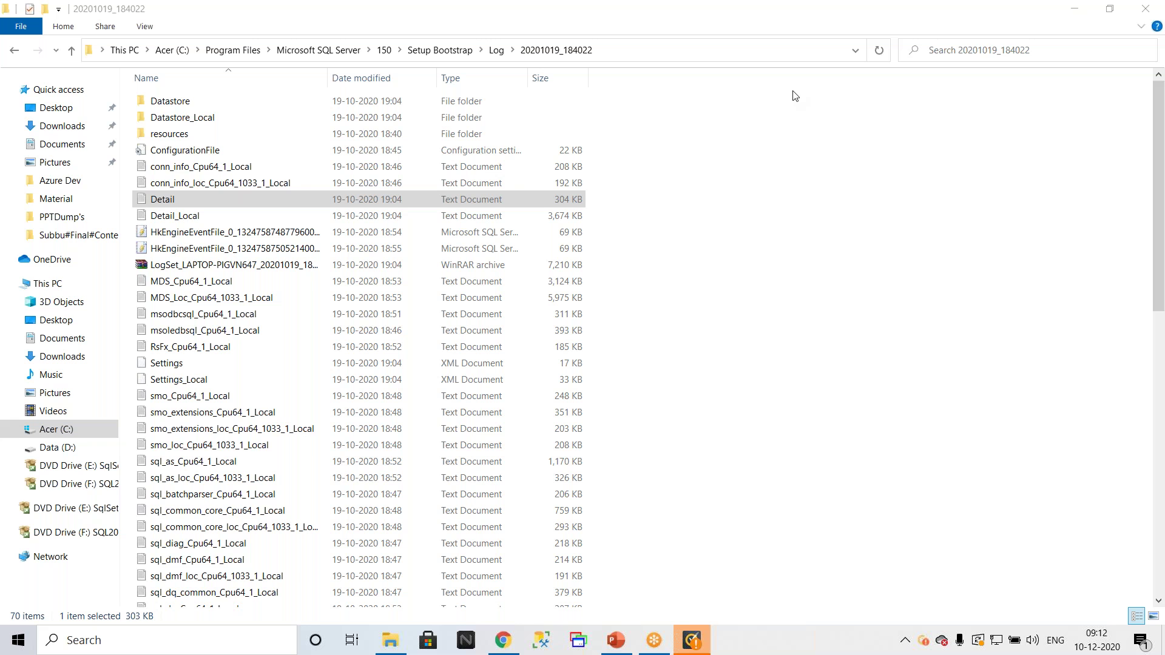
Step: In the MSSQL_Final_PPT presentation, show slide 53, Slipstream Installation, as a full-screen slide show
{"action": "left_click", "coordinate": [612, 643]}
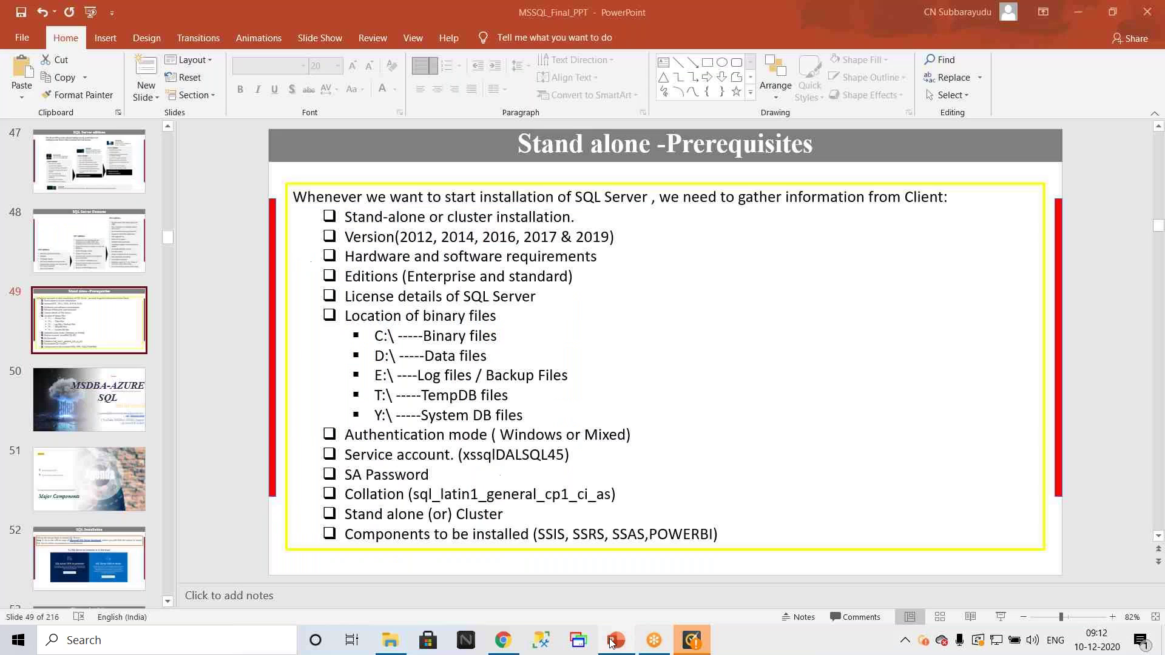
{"action": "scroll", "coordinate": [49, 333], "scroll_direction": "down", "scroll_amount": 5}
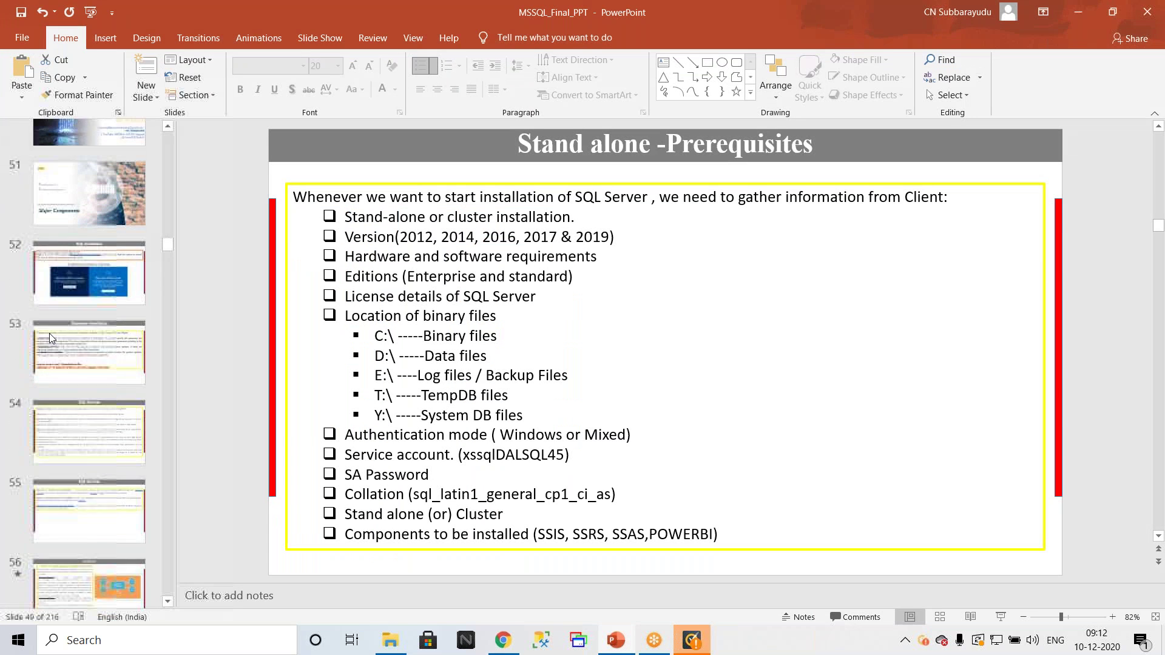
{"action": "left_click", "coordinate": [95, 300]}
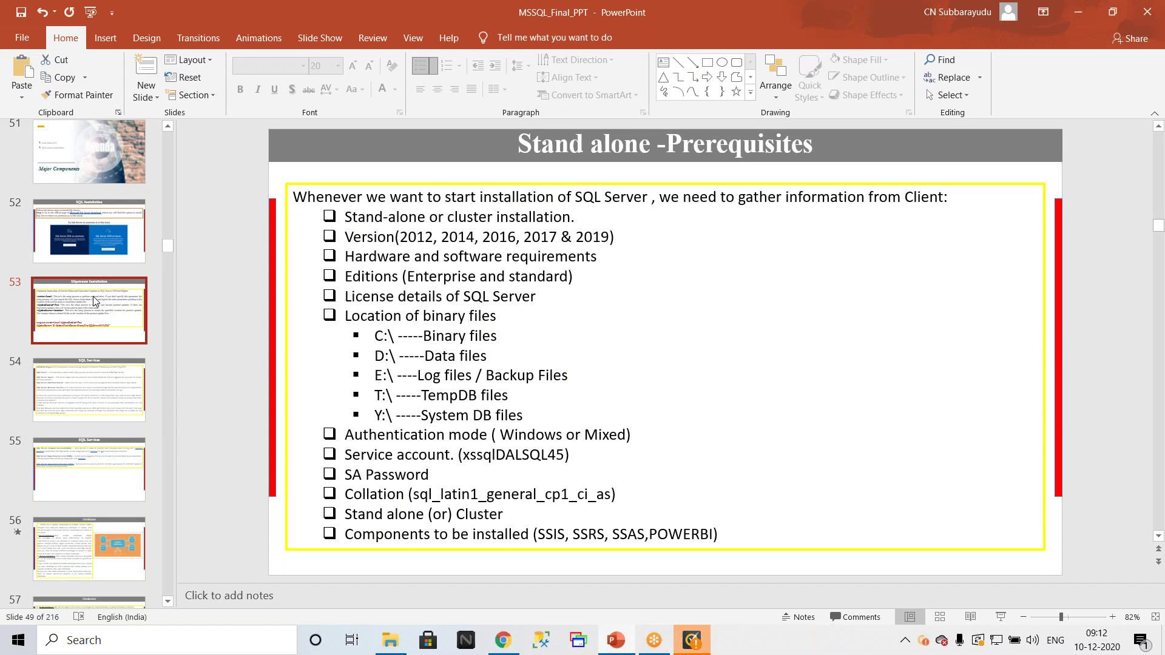
{"action": "left_click", "coordinate": [1001, 617]}
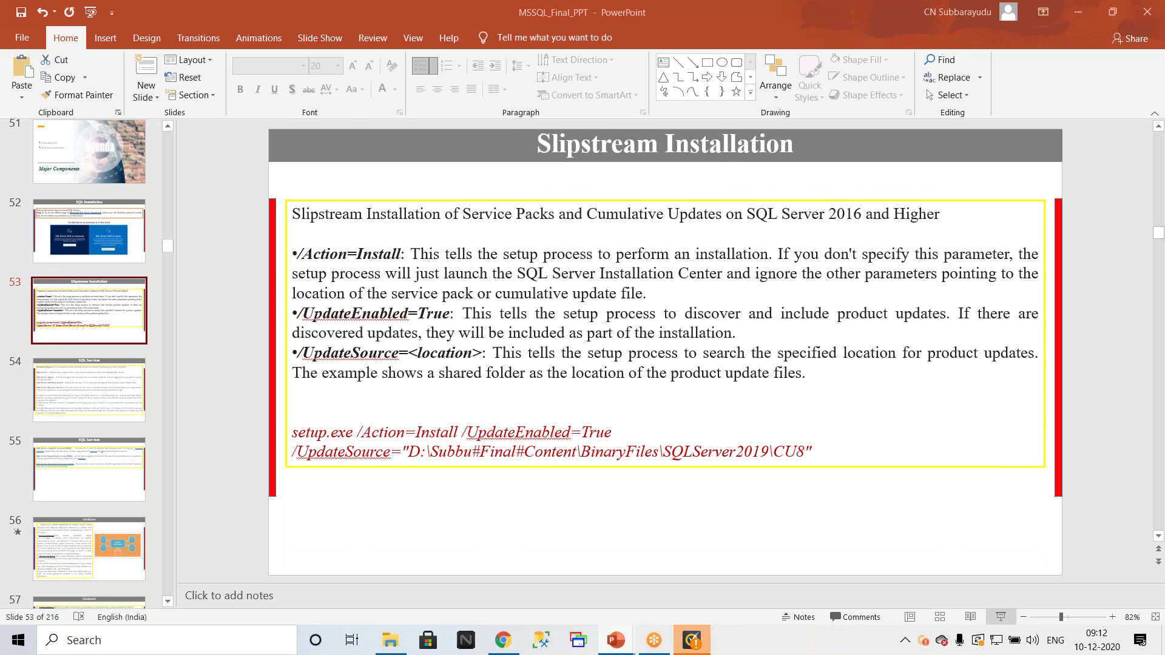
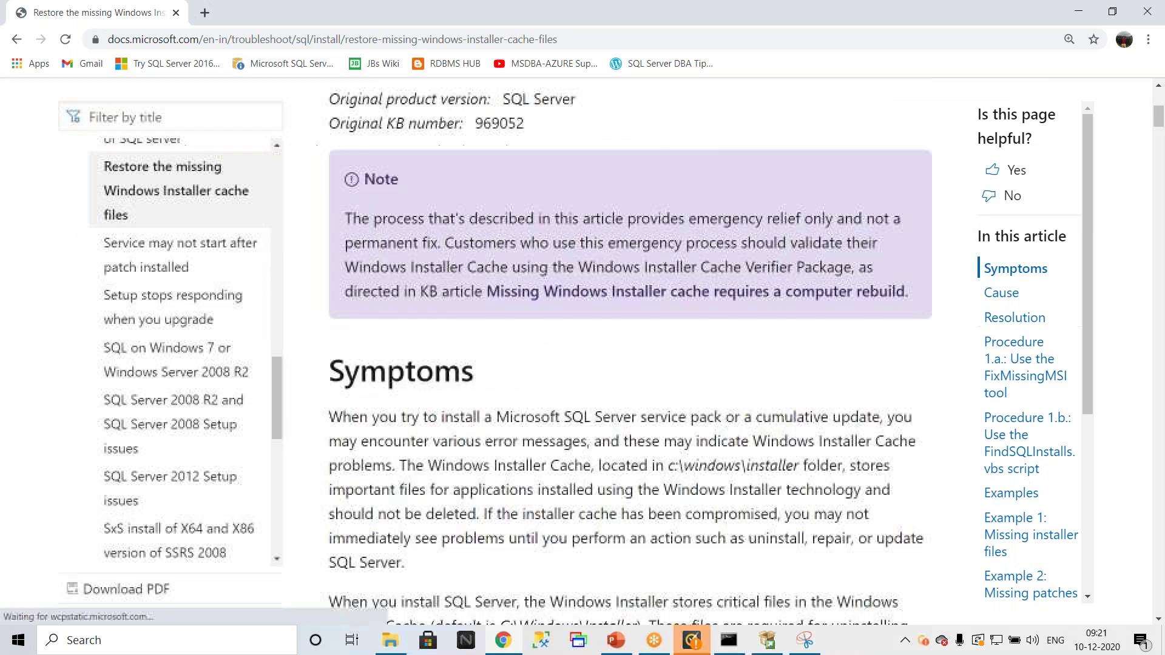
{"action": "scroll", "coordinate": [729, 292], "scroll_direction": "down", "scroll_amount": 5}
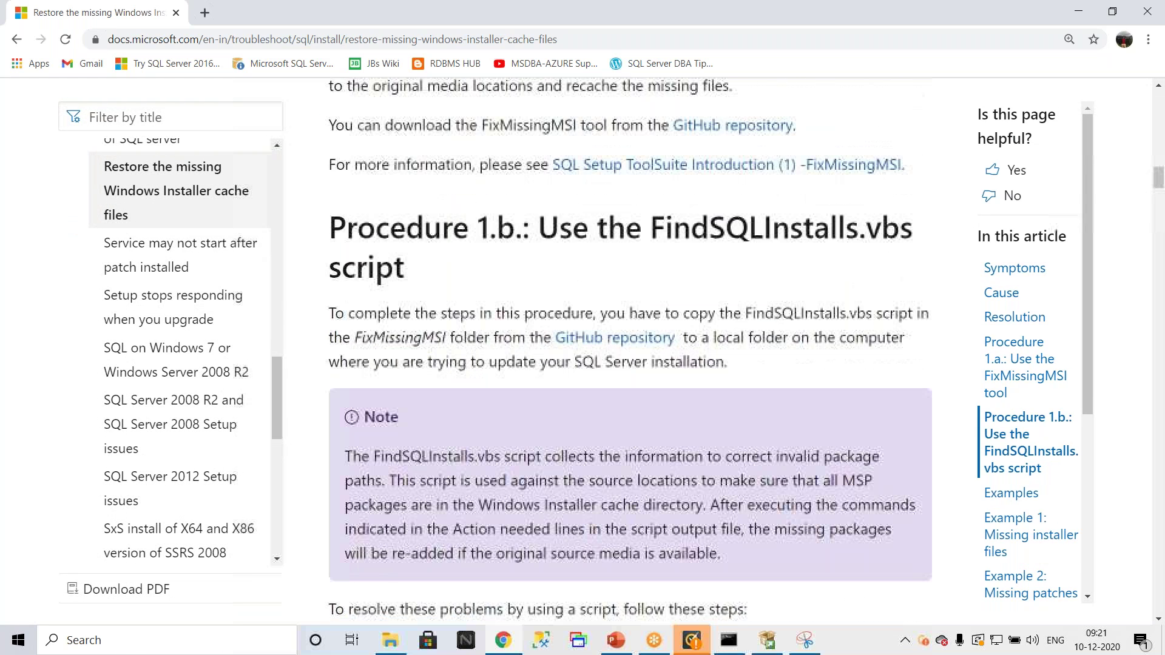
Step: Follow the Microsoft Docs 'GitHub repository' link under Procedure 1.a to the SQLSetupTools releases page
{"action": "scroll", "coordinate": [730, 292], "scroll_direction": "up", "scroll_amount": 2}
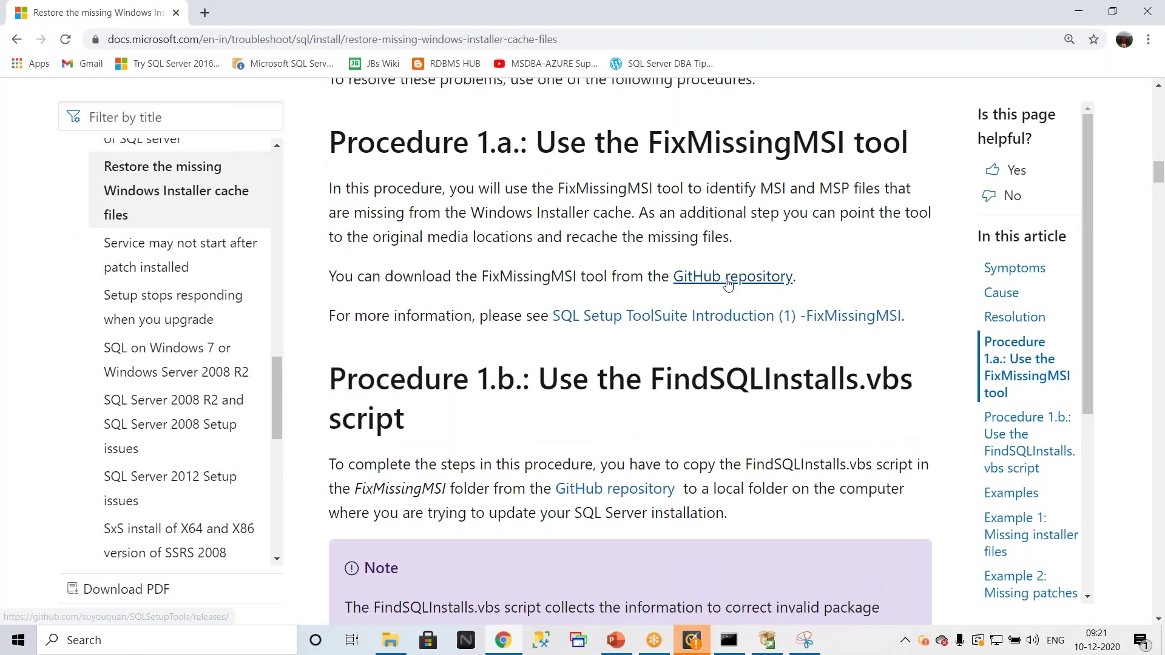
{"action": "left_click", "coordinate": [728, 277]}
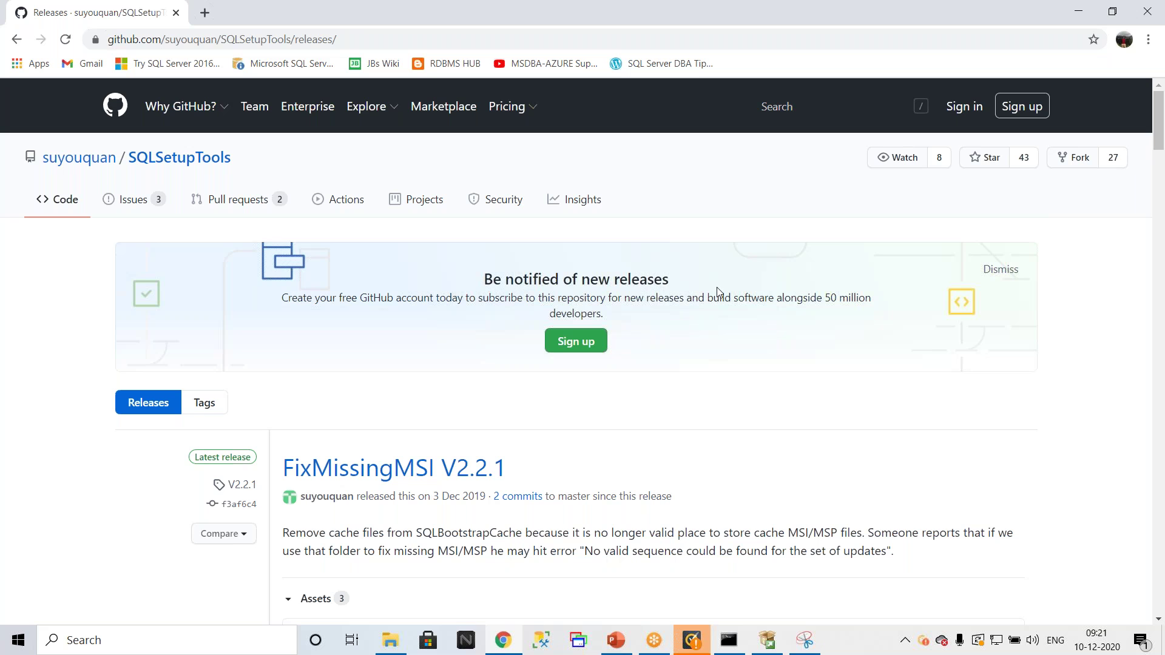
Step: Download FixMissingMSI_V2.2.1_For_NET45.zip from the V2.2.1 assets and show it in the Downloads folder
{"action": "left_click", "coordinate": [428, 43]}
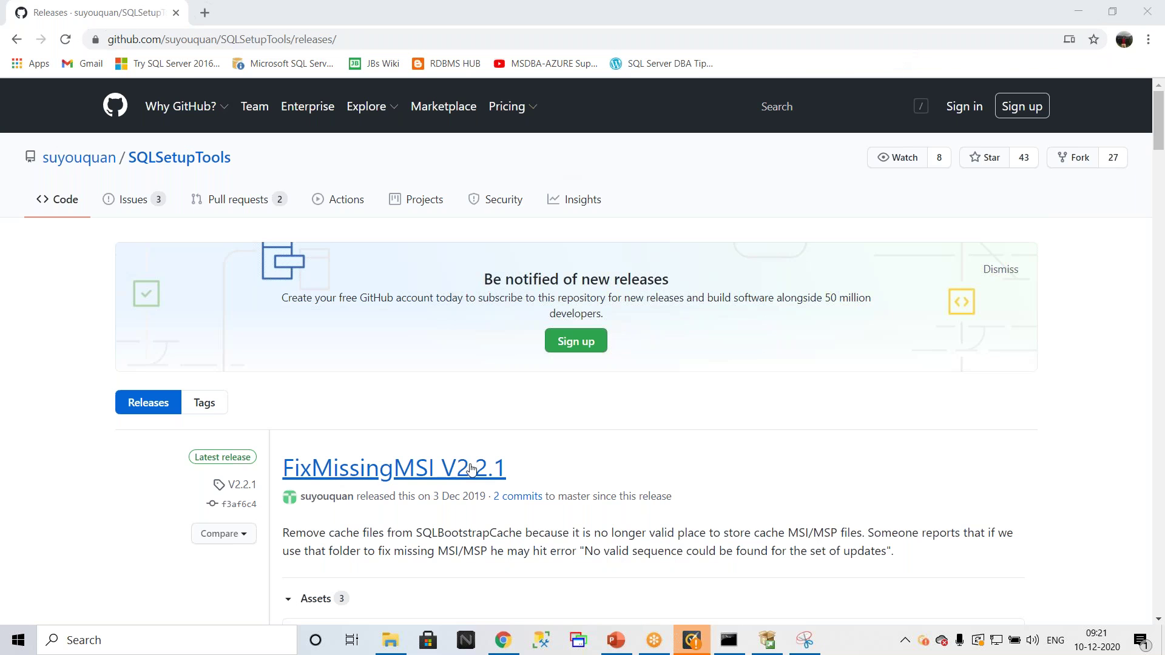
{"action": "scroll", "coordinate": [364, 479], "scroll_direction": "down", "scroll_amount": 3}
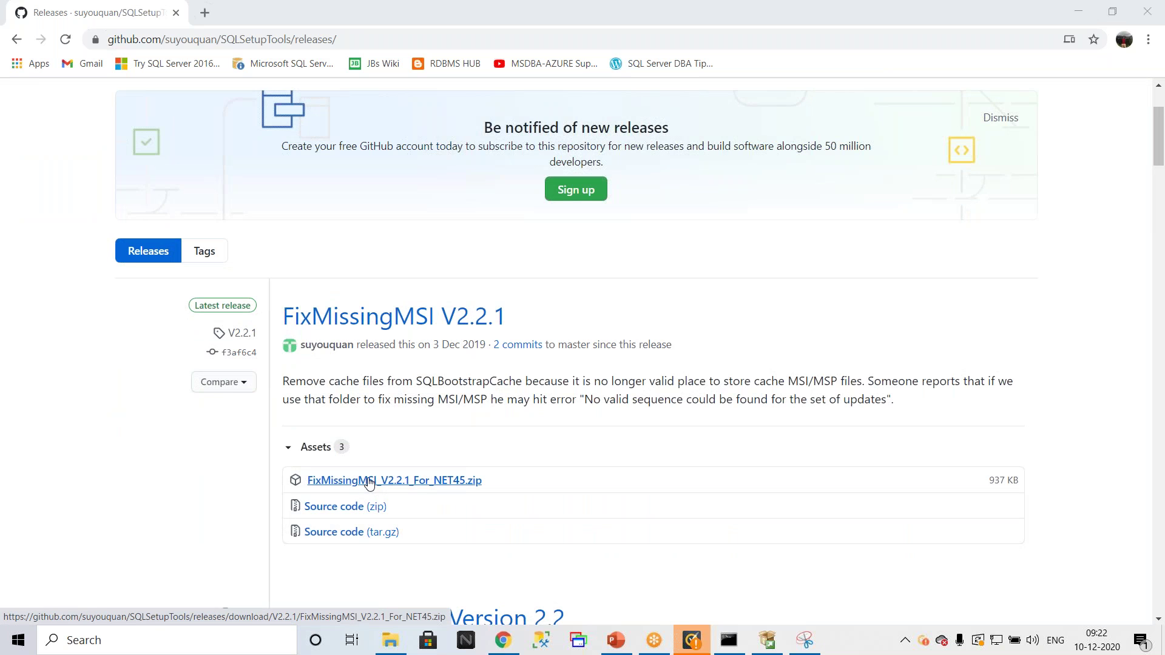
{"action": "left_click", "coordinate": [402, 482]}
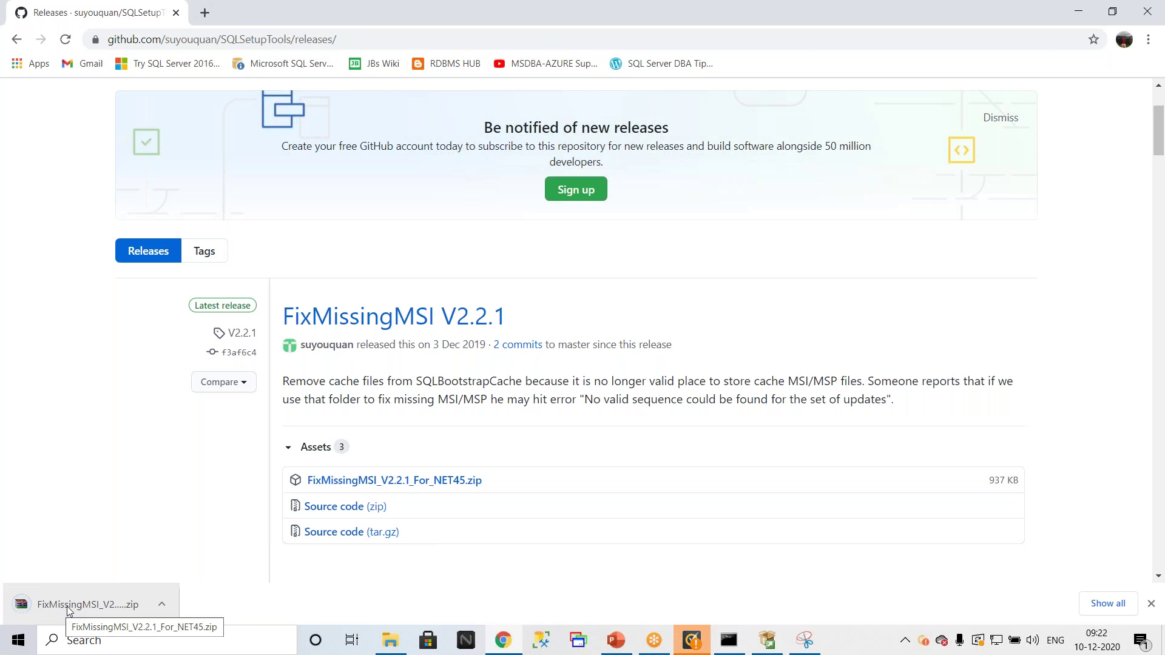
{"action": "right_click", "coordinate": [69, 610]}
{"action": "left_click", "coordinate": [113, 567]}
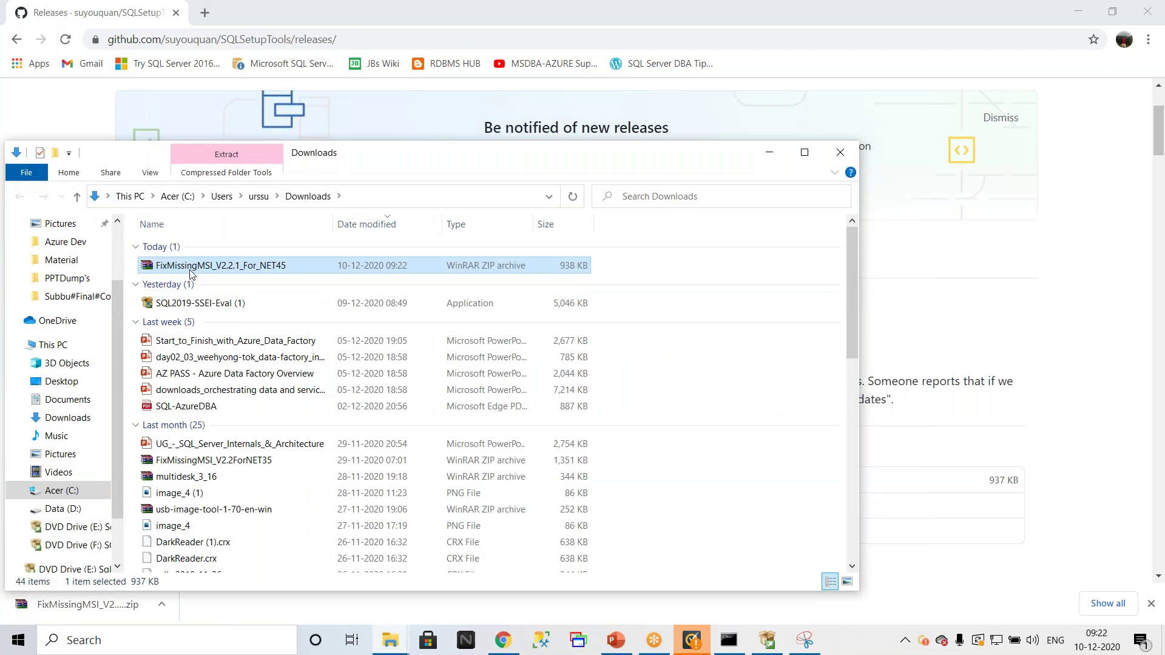
Step: Open the downloaded zip in WinRAR, dismiss the licence reminder, and launch FixMissingMSI.exe
{"action": "double_click", "coordinate": [190, 267]}
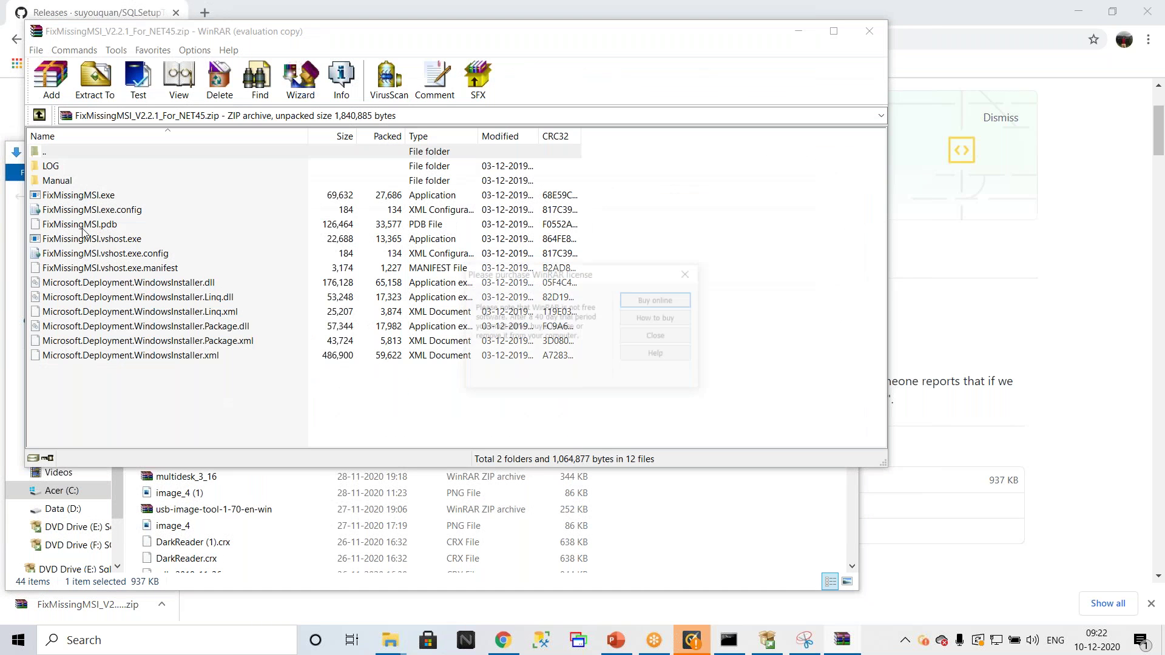
{"action": "left_click", "coordinate": [658, 336]}
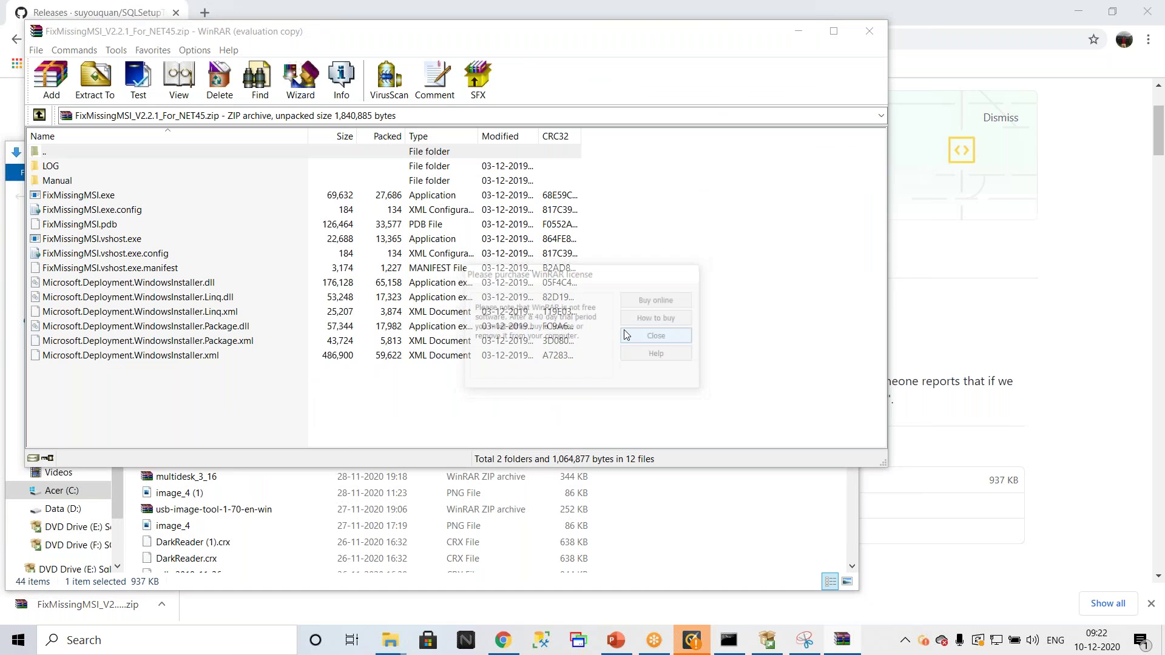
{"action": "double_click", "coordinate": [75, 195]}
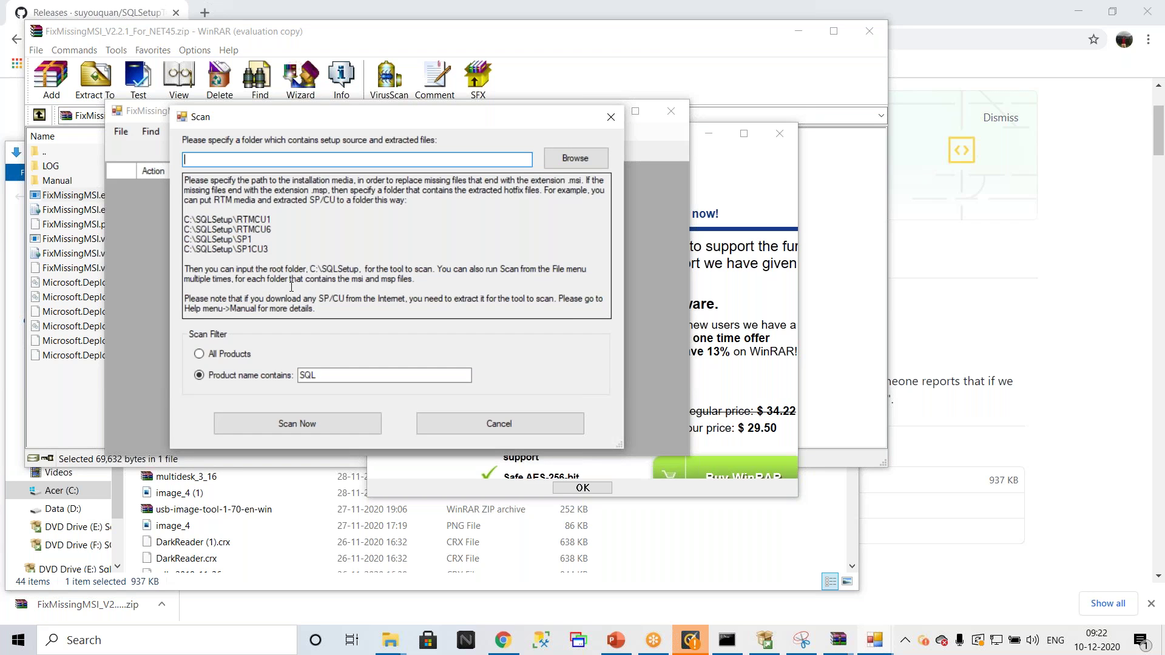
Step: Create a new folder named MissingMSI on the C: drive
{"action": "left_click", "coordinate": [386, 643]}
{"action": "left_click", "coordinate": [335, 589]}
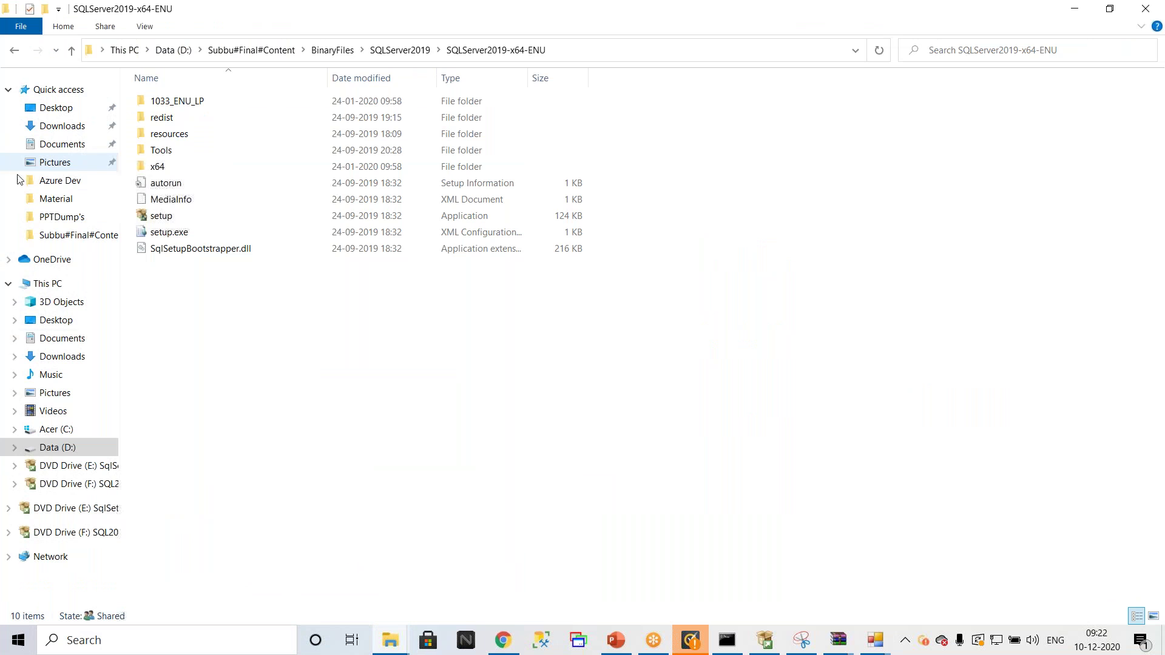
{"action": "left_click", "coordinate": [49, 283]}
{"action": "double_click", "coordinate": [255, 235]}
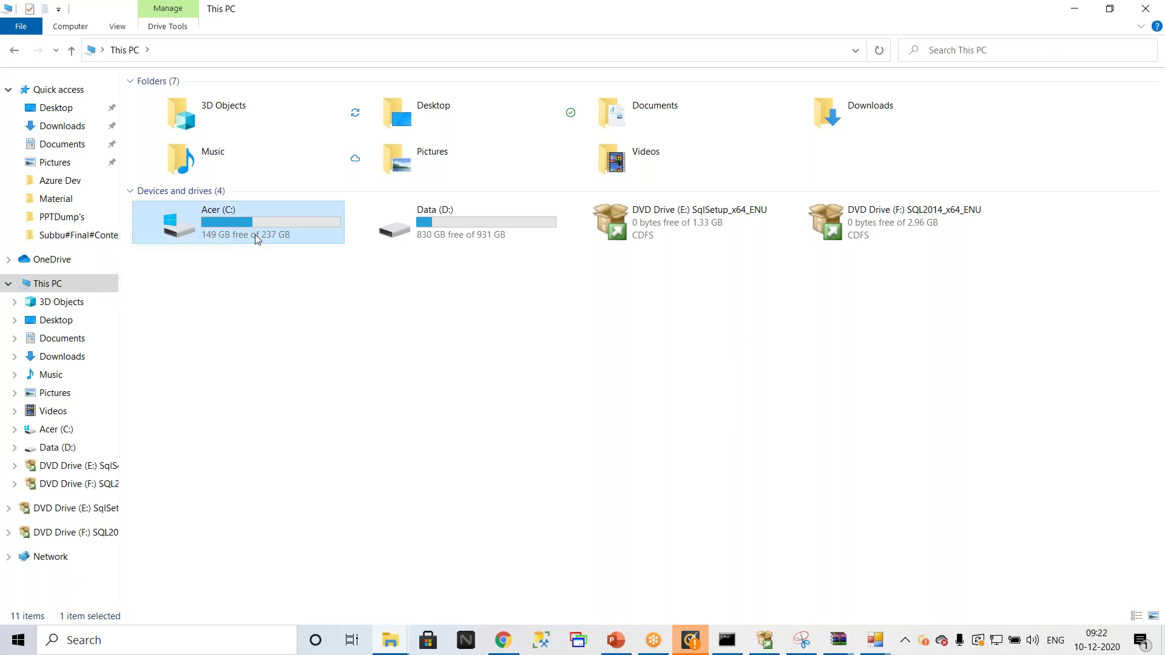
{"action": "right_click", "coordinate": [196, 310]}
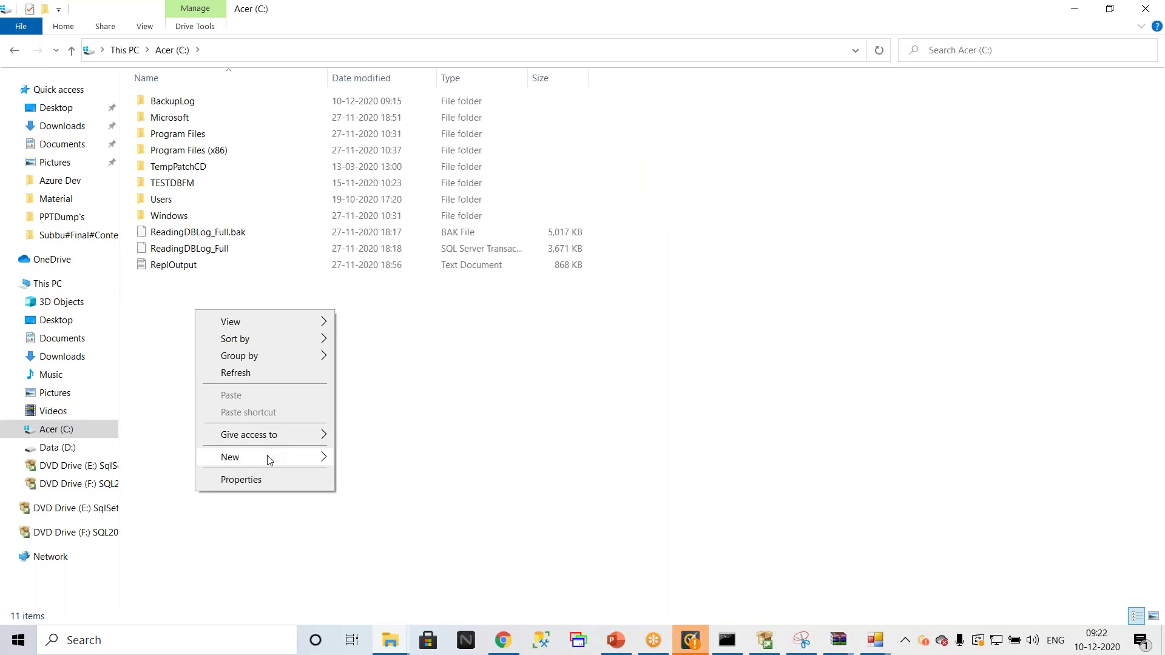
{"action": "mouse_move", "coordinate": [270, 460]}
{"action": "left_click", "coordinate": [372, 465]}
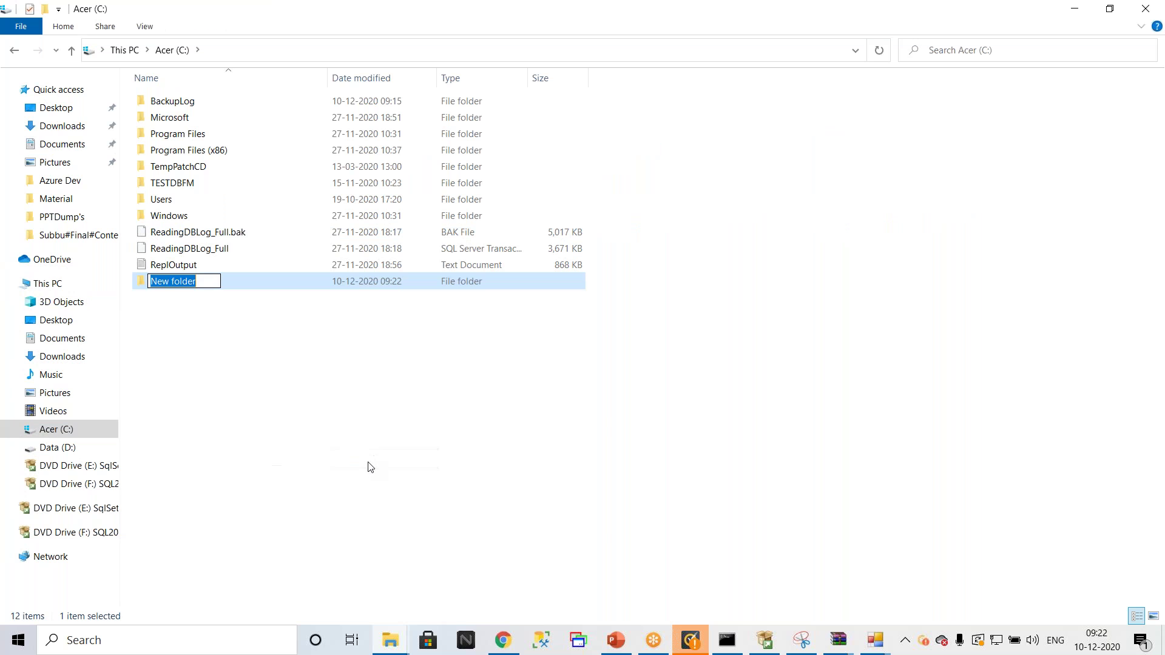
{"action": "type", "text": "MissingMSI"}
{"action": "left_click", "coordinate": [203, 317]}
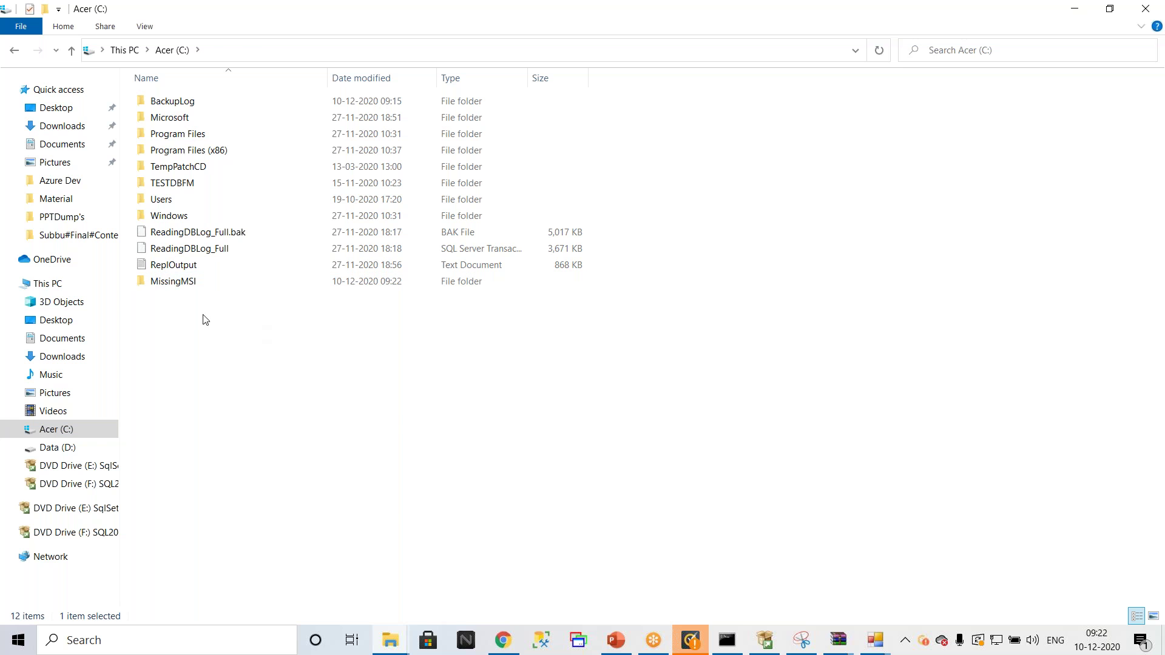
Step: Open the MissingMSI folder and copy its path C:\MissingMSI
{"action": "double_click", "coordinate": [198, 284]}
{"action": "left_click", "coordinate": [353, 53]}
{"action": "key", "text": "ctrl+c"}
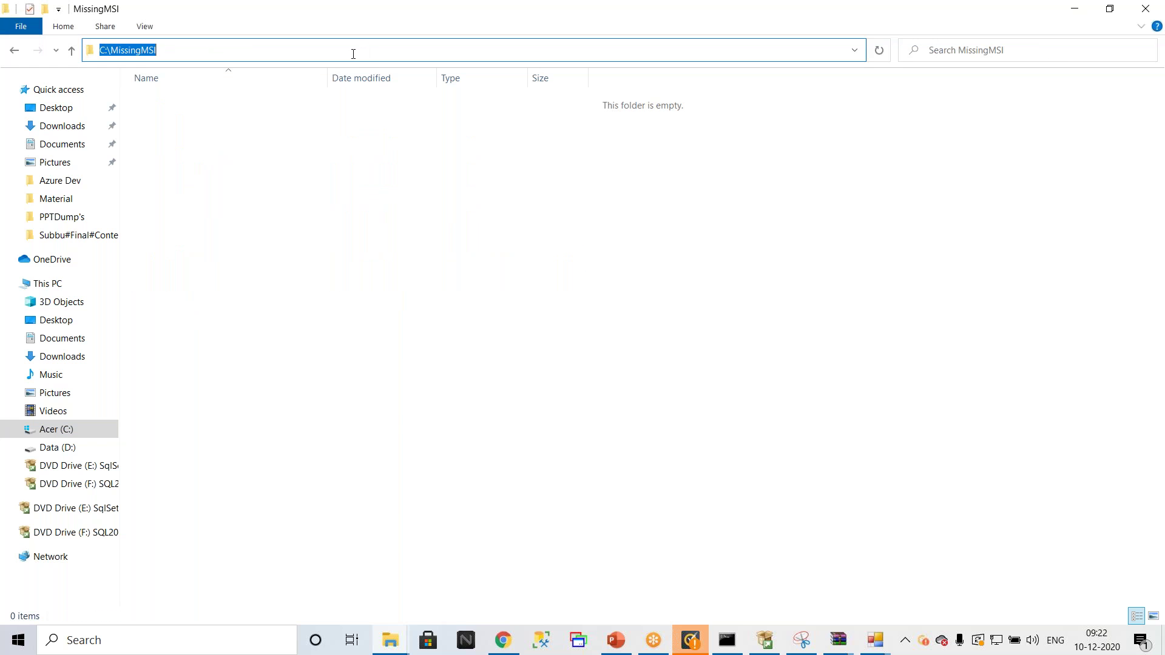
{"action": "left_click", "coordinate": [875, 643]}
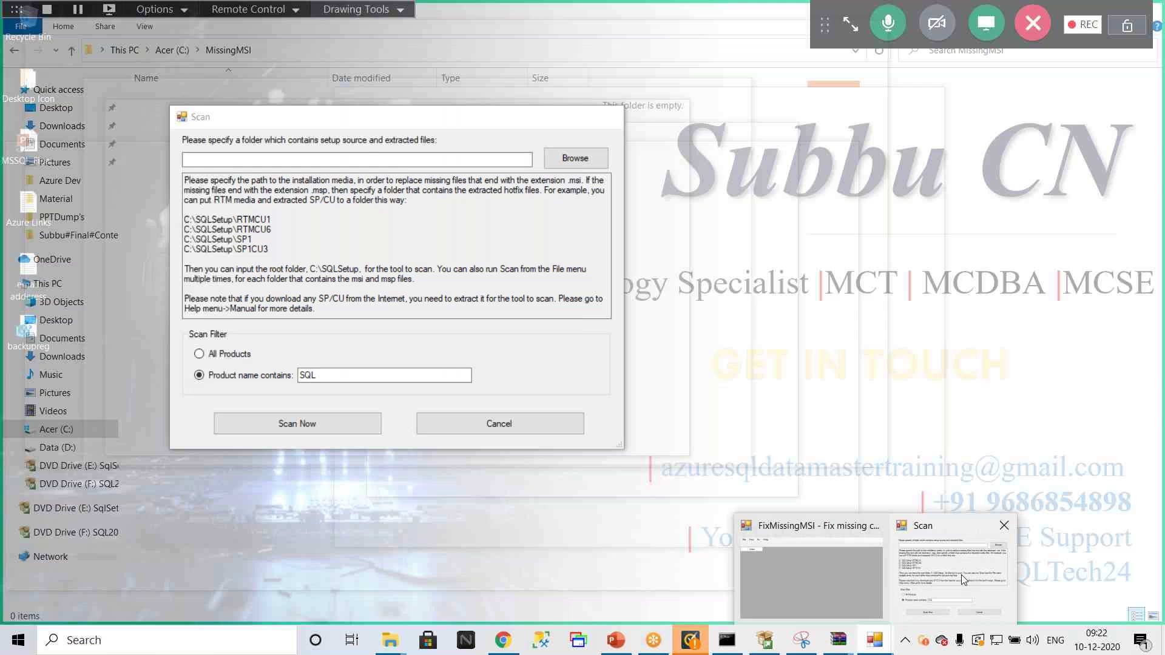
Step: Scan C:\MissingMSI and review the maximized results: 158 packages, all OK, none missing
{"action": "left_click", "coordinate": [962, 574]}
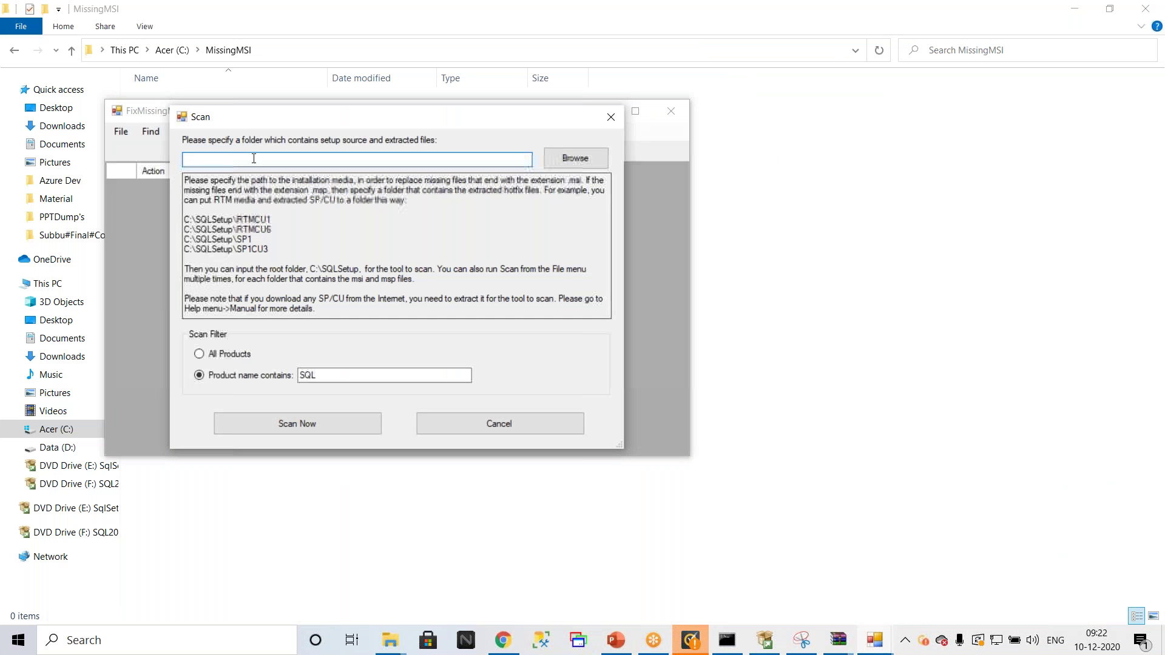
{"action": "key", "text": "ctrl+v"}
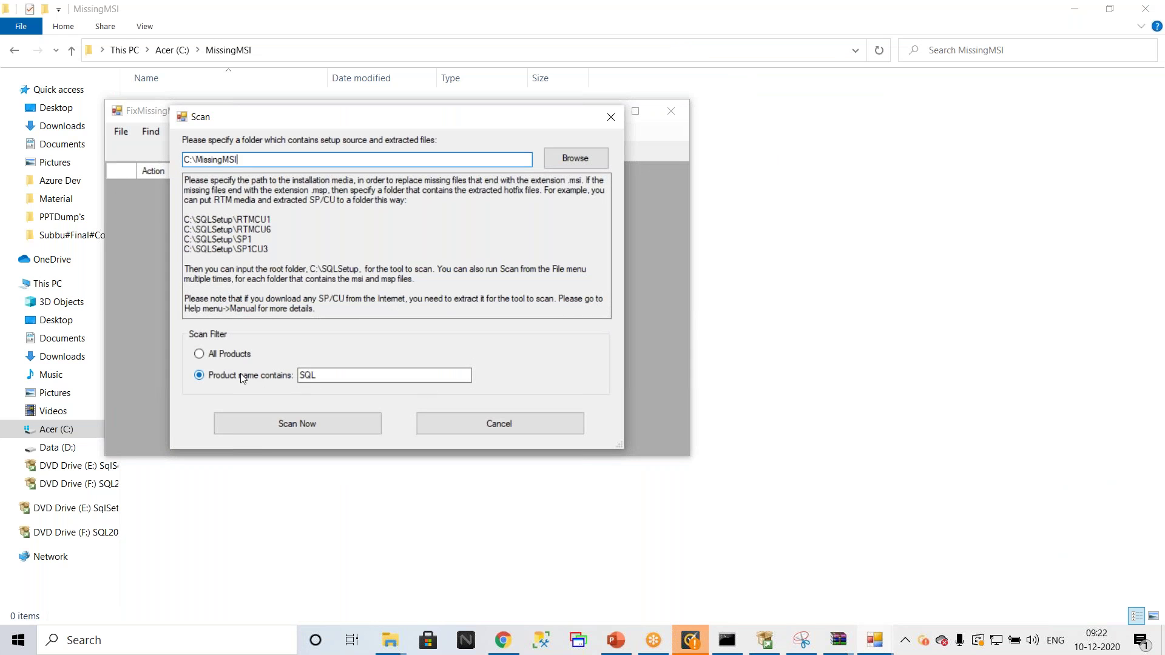
{"action": "left_click", "coordinate": [297, 423]}
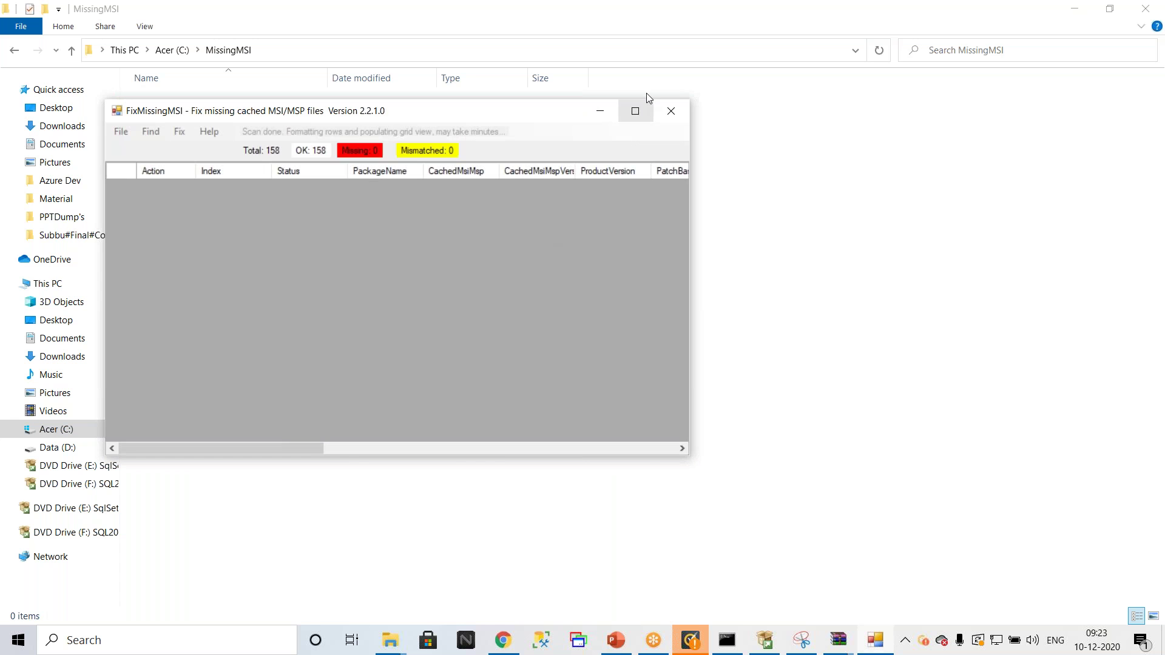
{"action": "left_click", "coordinate": [635, 111]}
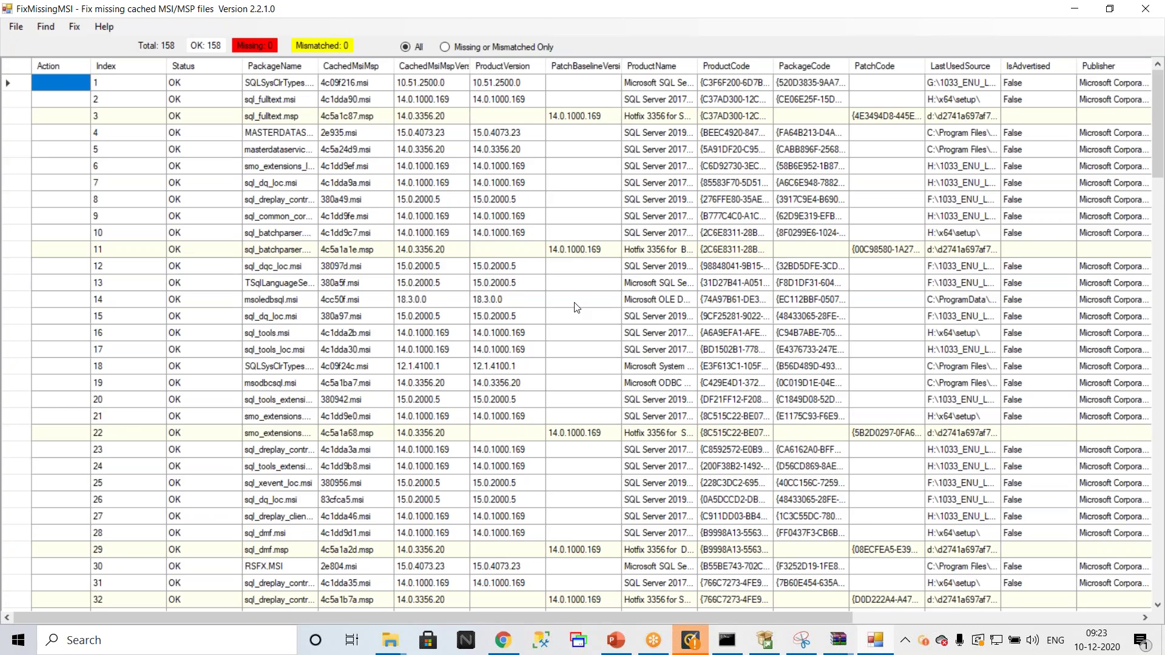
{"action": "scroll", "coordinate": [576, 307], "scroll_direction": "down", "scroll_amount": 2}
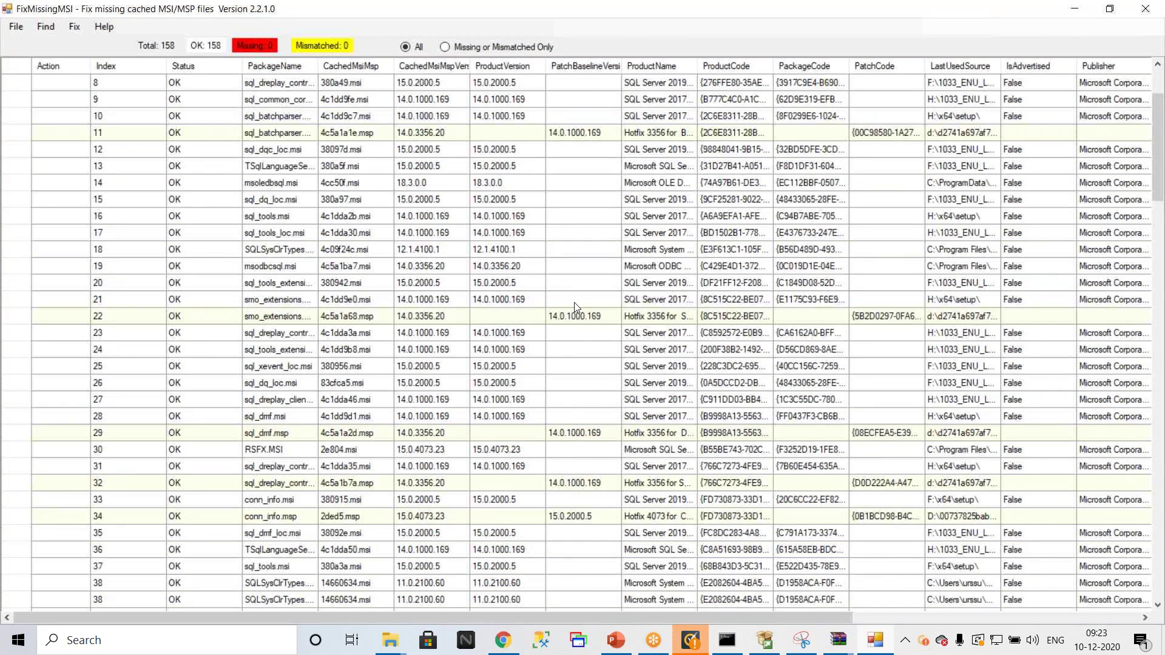
{"action": "scroll", "coordinate": [575, 305], "scroll_direction": "down", "scroll_amount": 15}
{"action": "scroll", "coordinate": [577, 304], "scroll_direction": "down", "scroll_amount": 20}
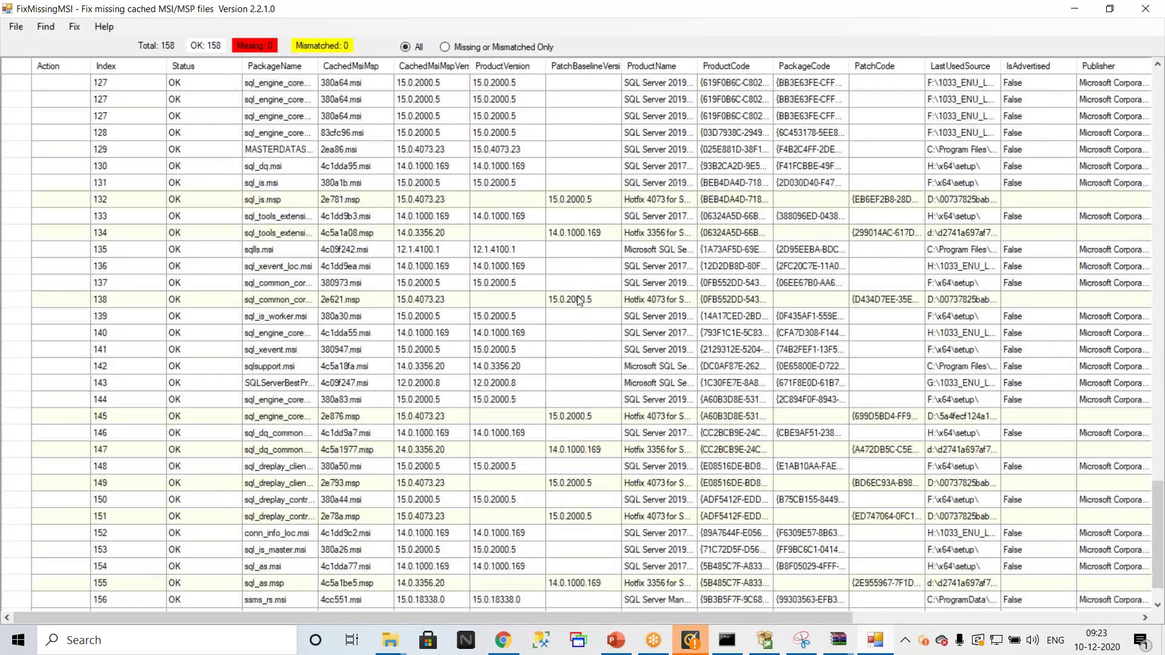
{"action": "scroll", "coordinate": [549, 274], "scroll_direction": "up", "scroll_amount": 20}
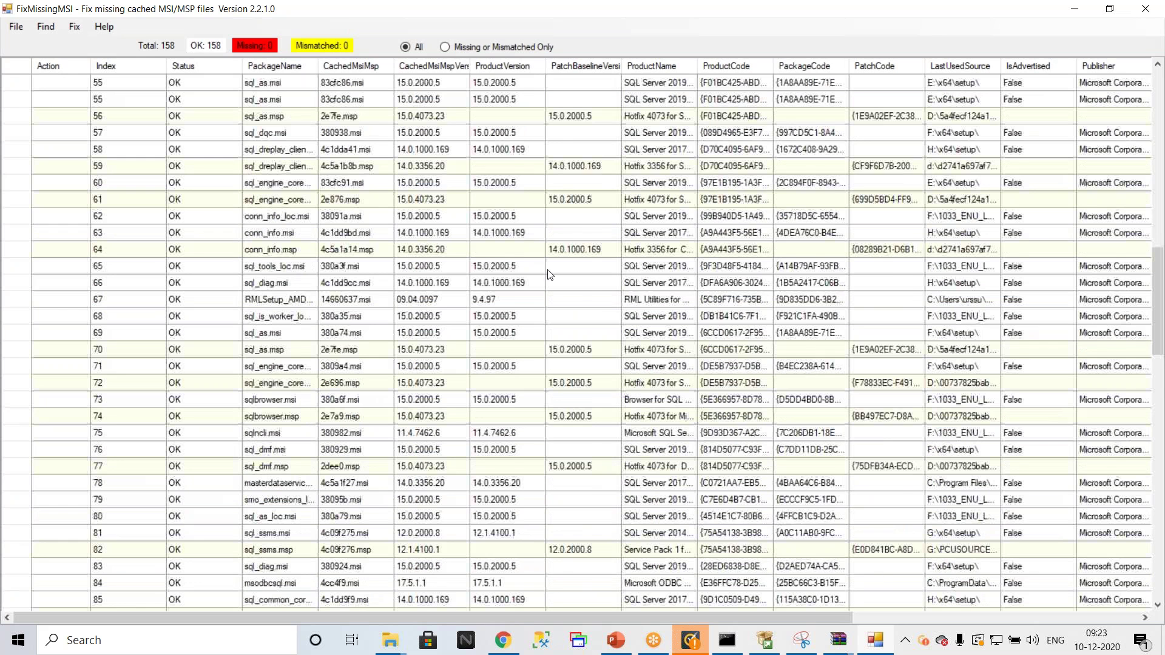
{"action": "scroll", "coordinate": [549, 274], "scroll_direction": "up", "scroll_amount": 1}
Step: Look through the list of fix actions, then restore the results window to its smaller size
{"action": "left_click", "coordinate": [74, 26]}
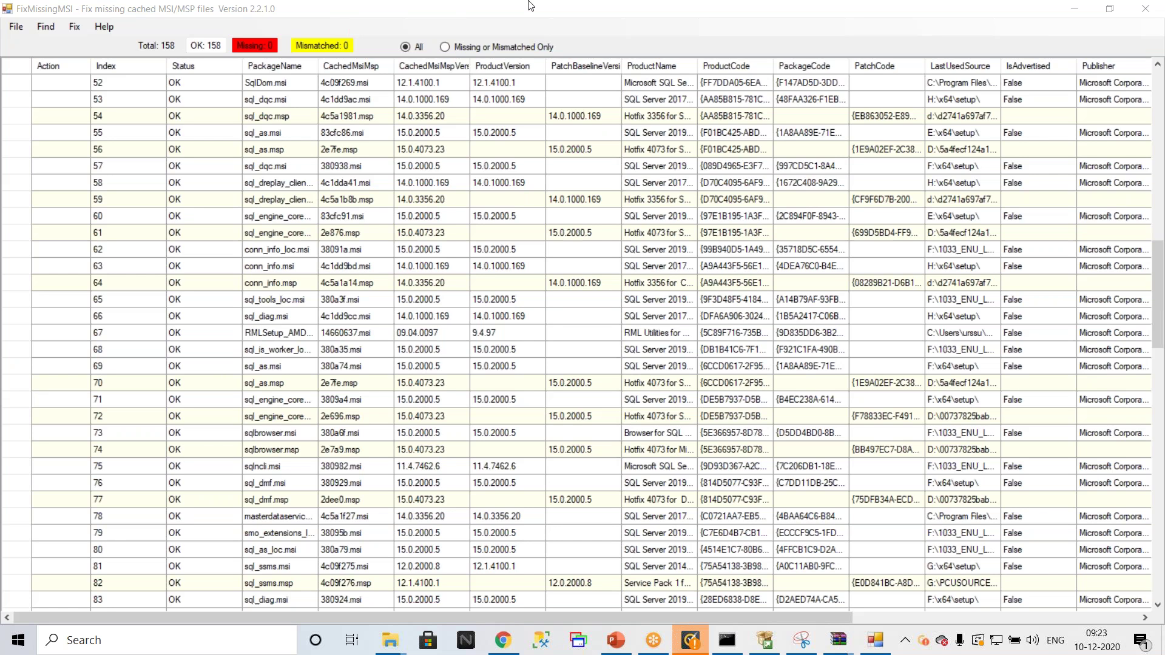
{"action": "left_click", "coordinate": [599, 11]}
{"action": "double_click", "coordinate": [599, 11]}
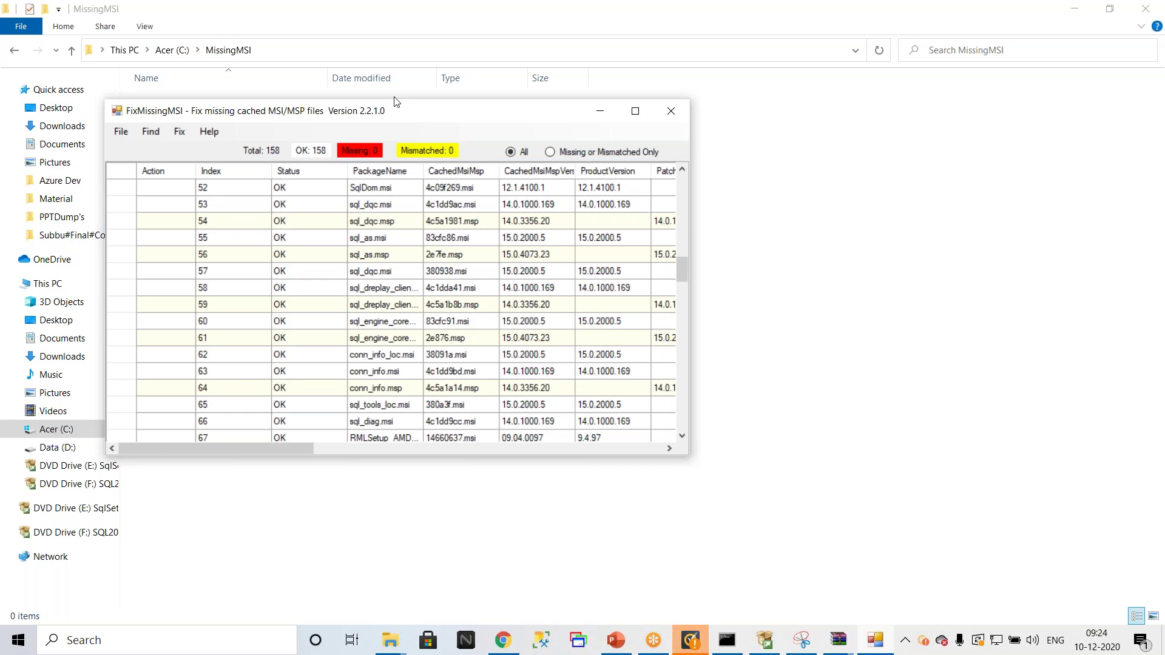
Step: Exit FixMissingMSI, decline updating the archive, and close WinRAR
{"action": "left_click", "coordinate": [668, 118]}
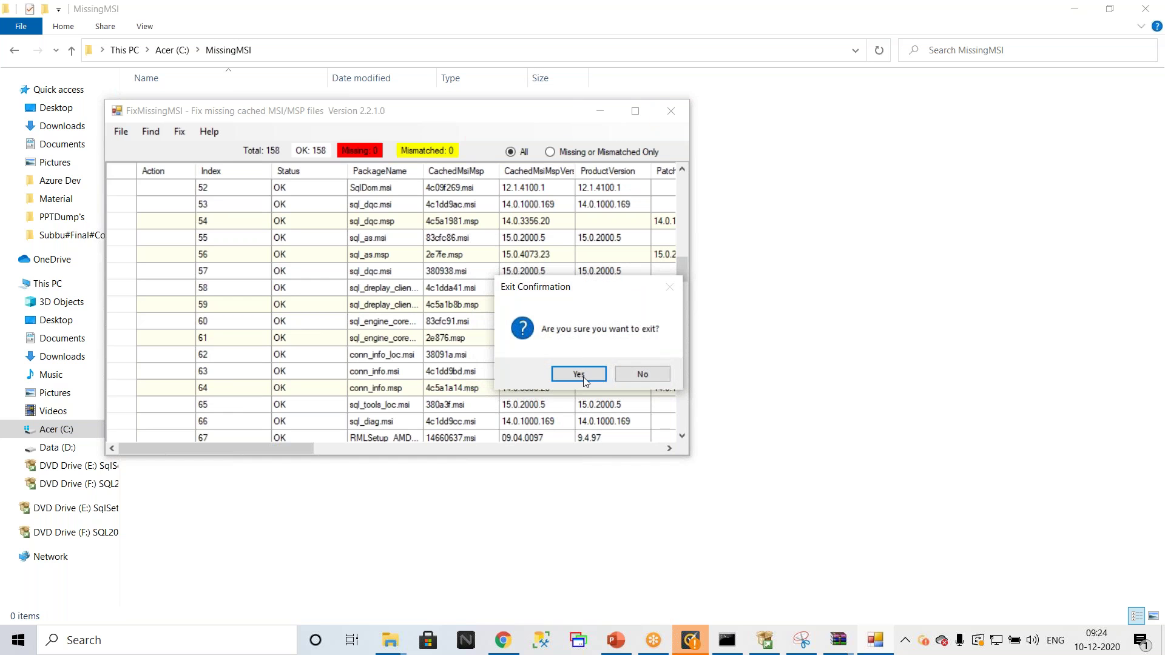
{"action": "left_click", "coordinate": [584, 377]}
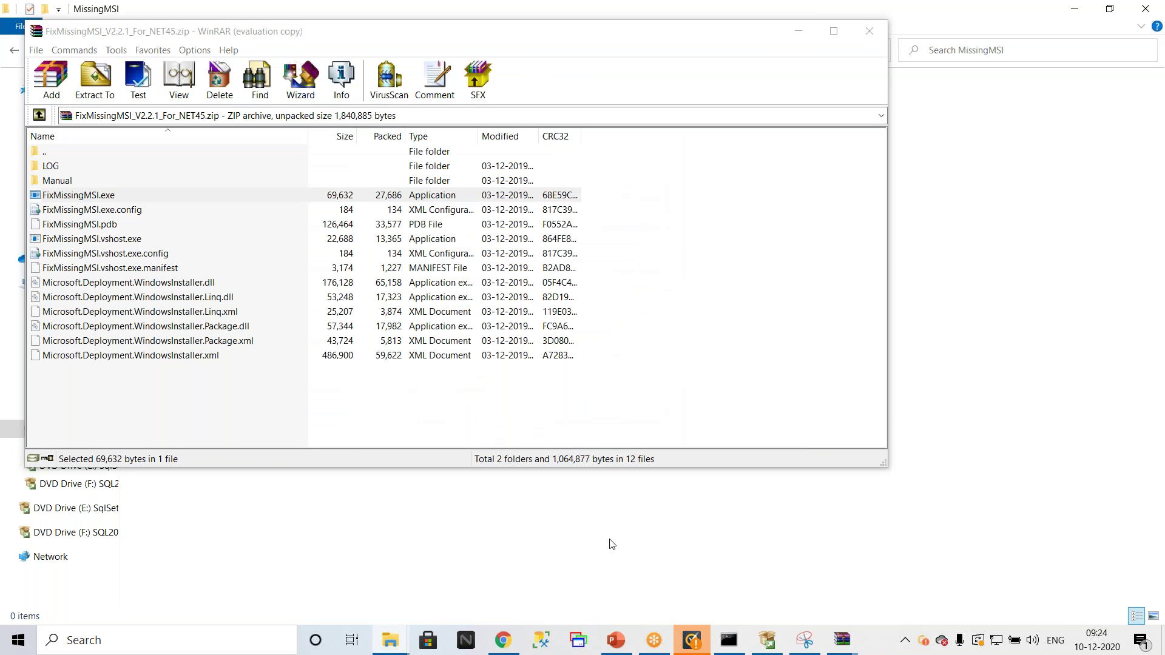
{"action": "left_click", "coordinate": [637, 380]}
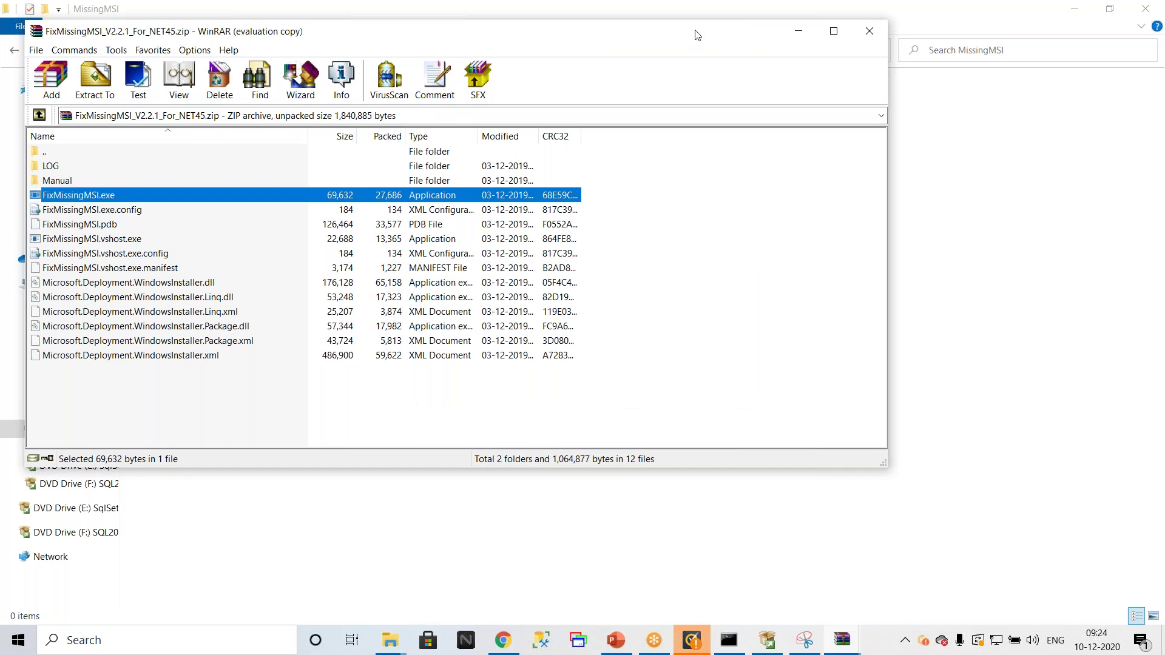
{"action": "key", "text": "alt+F4"}
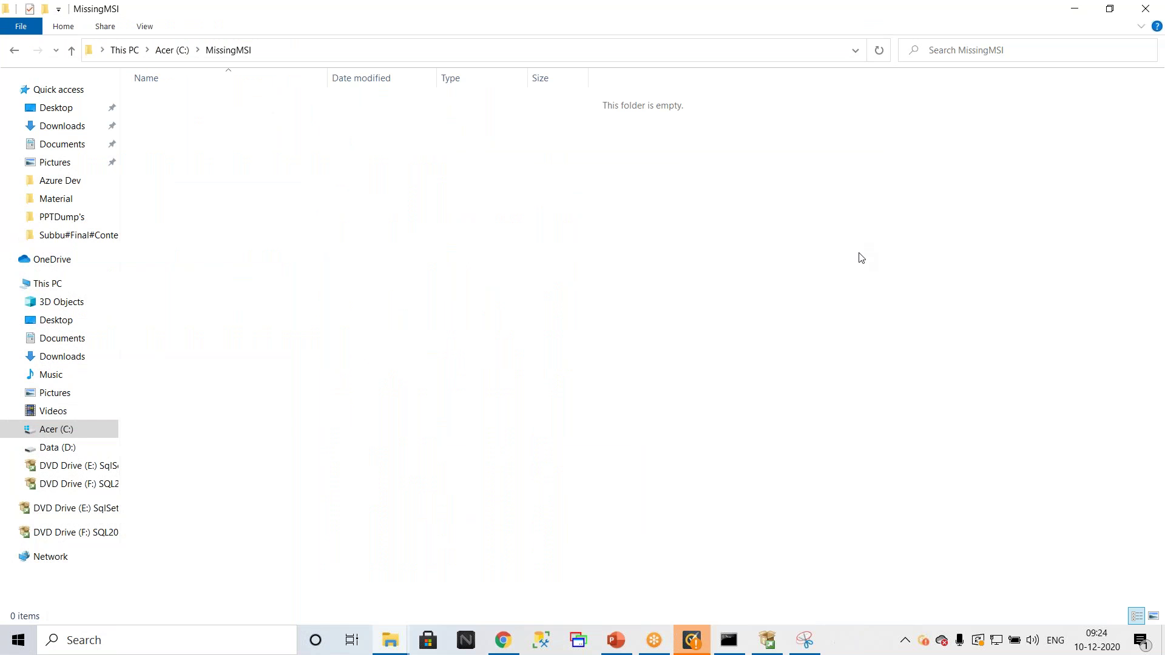